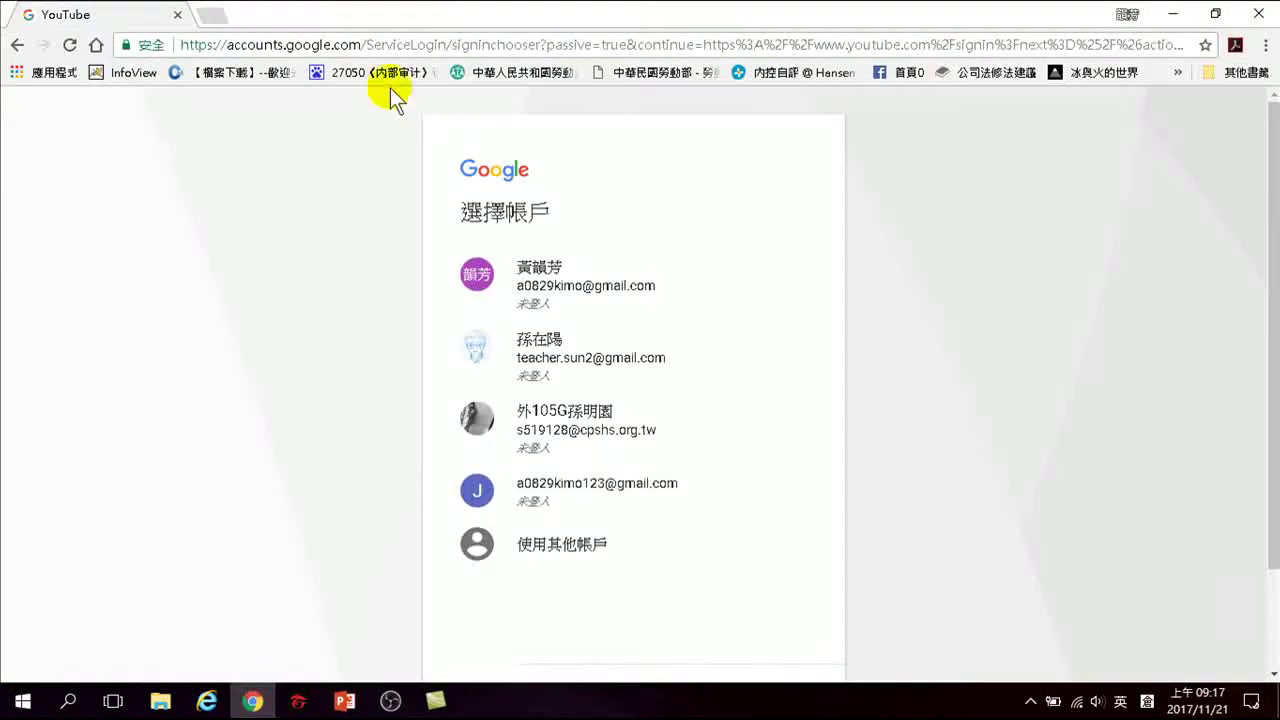
pyautogui.click(424, 49)
pyautogui.write('hth')
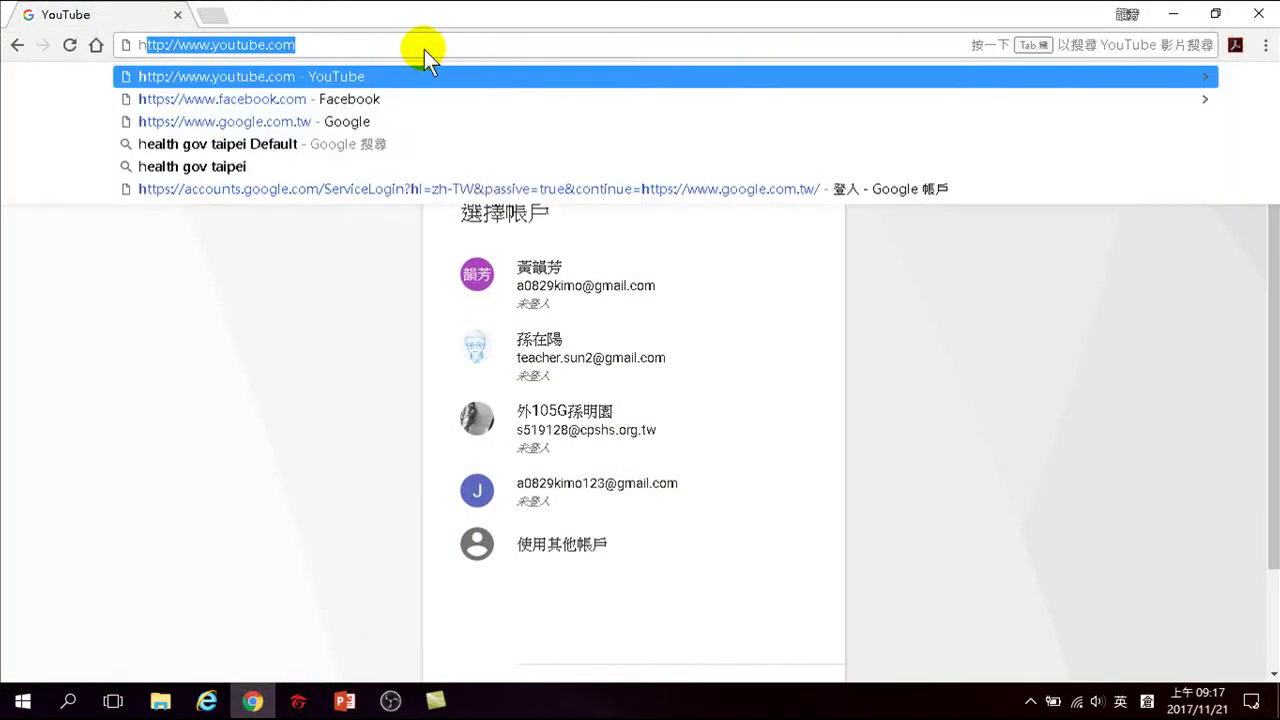
pyautogui.press('BackSpace')
pyautogui.write('tps')
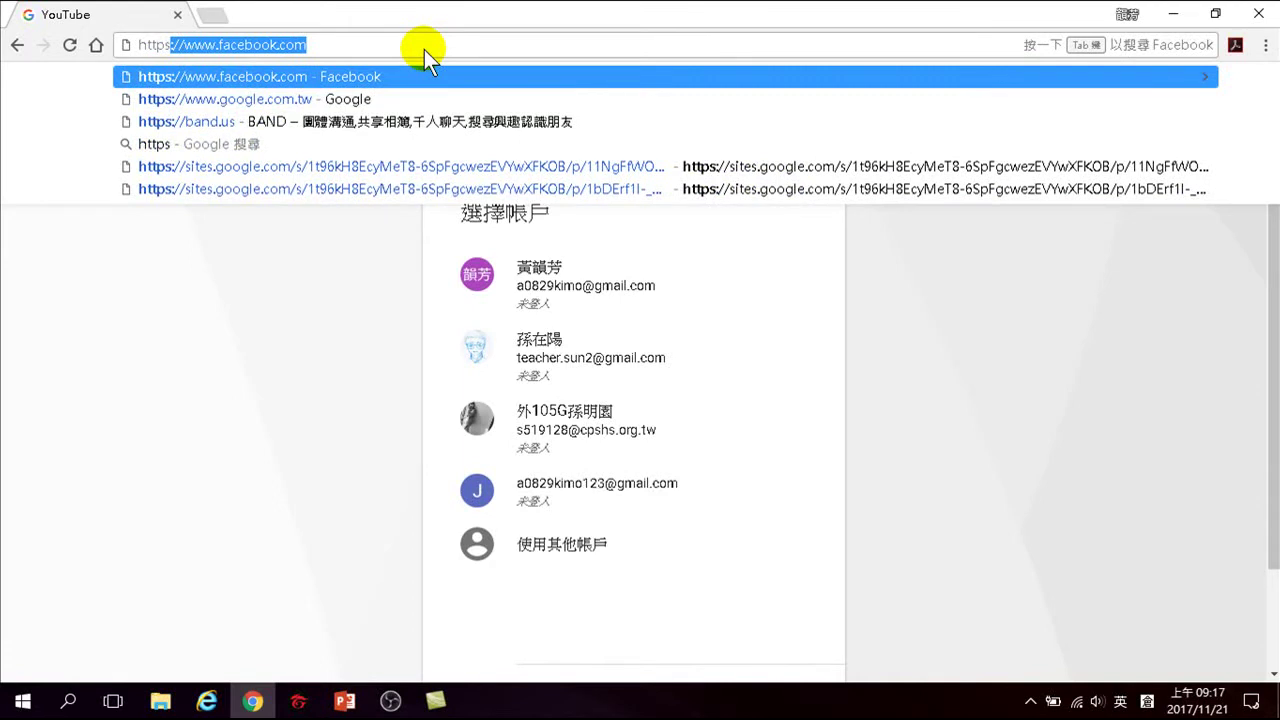
pyautogui.write('://')
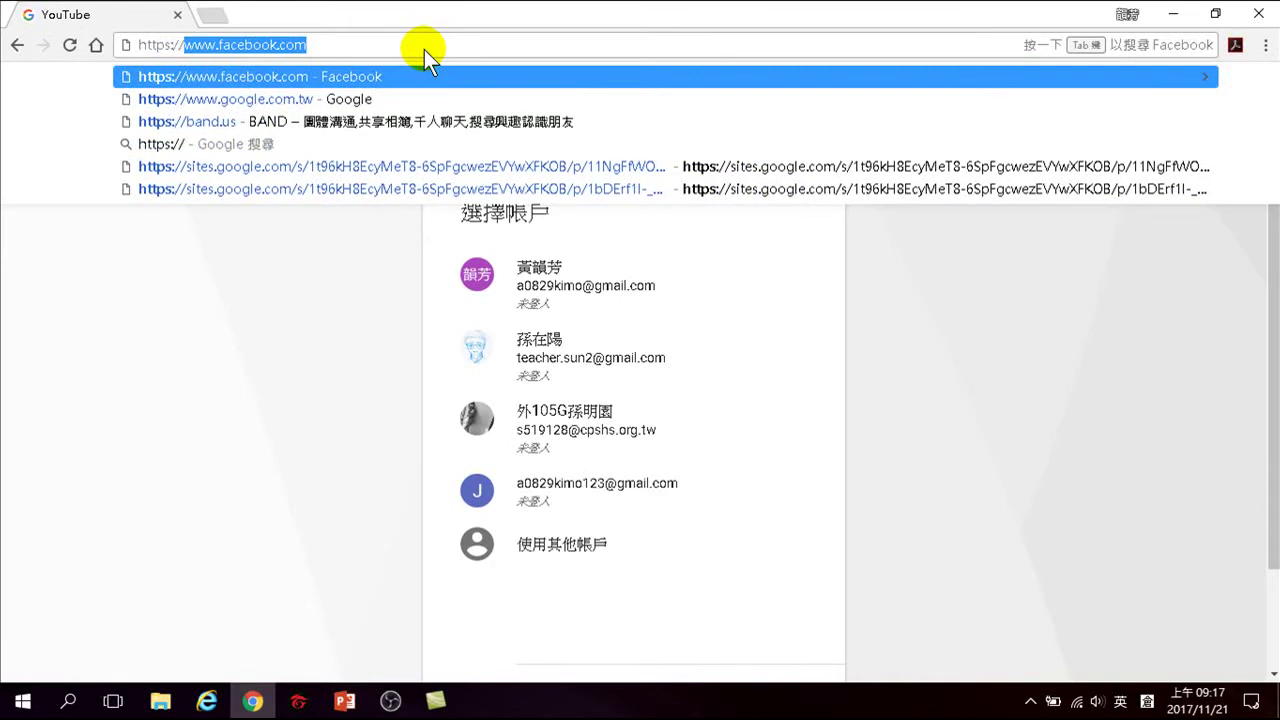
pyautogui.write('goo.gl')
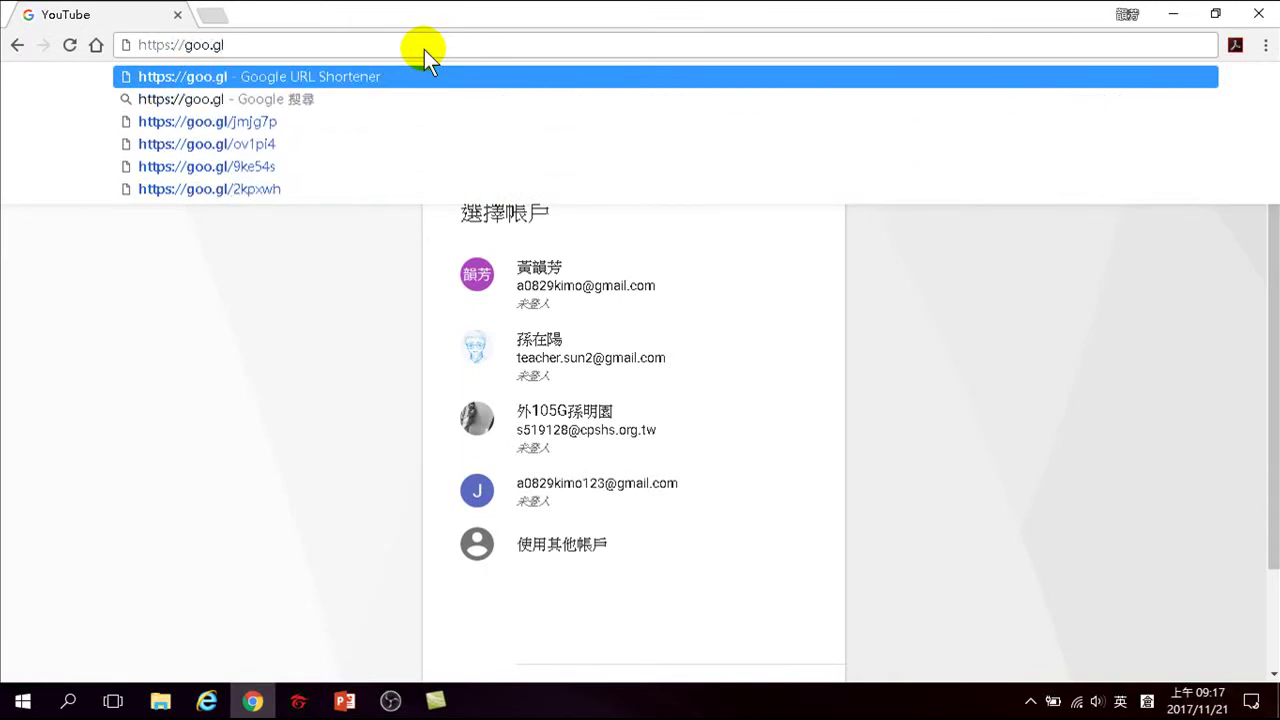
pyautogui.write('/yt')
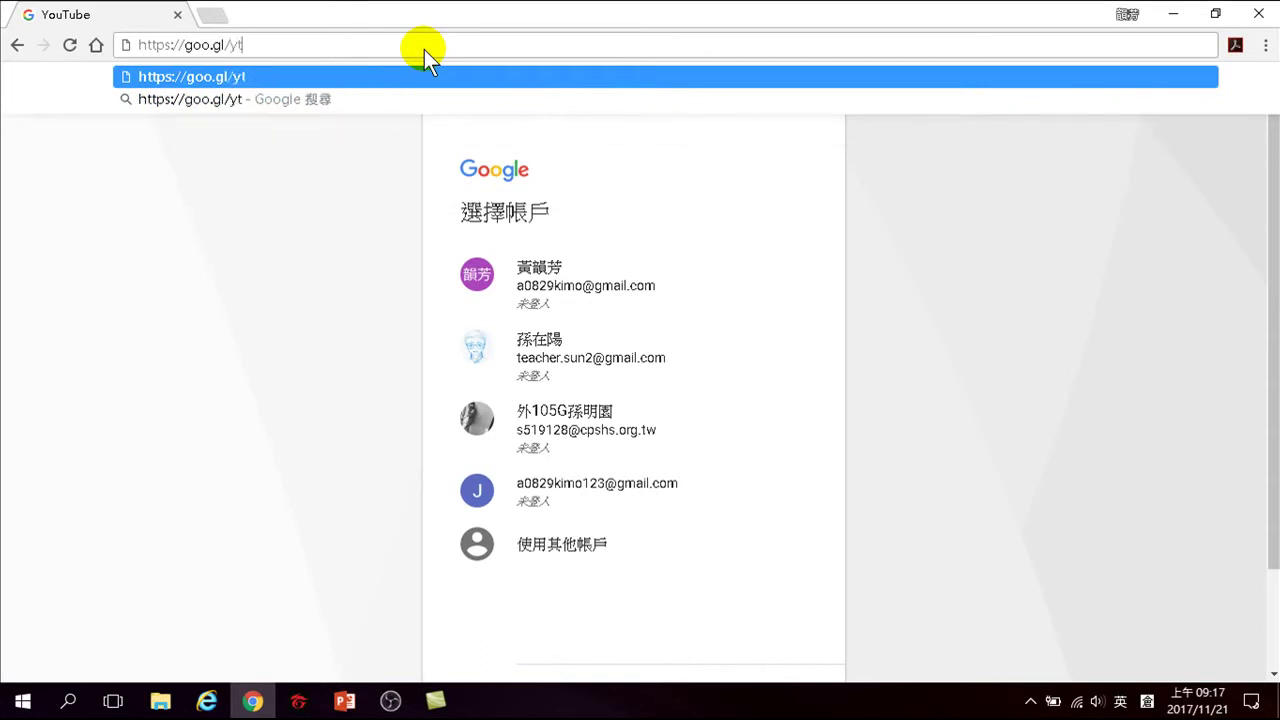
pyautogui.write('zRx')
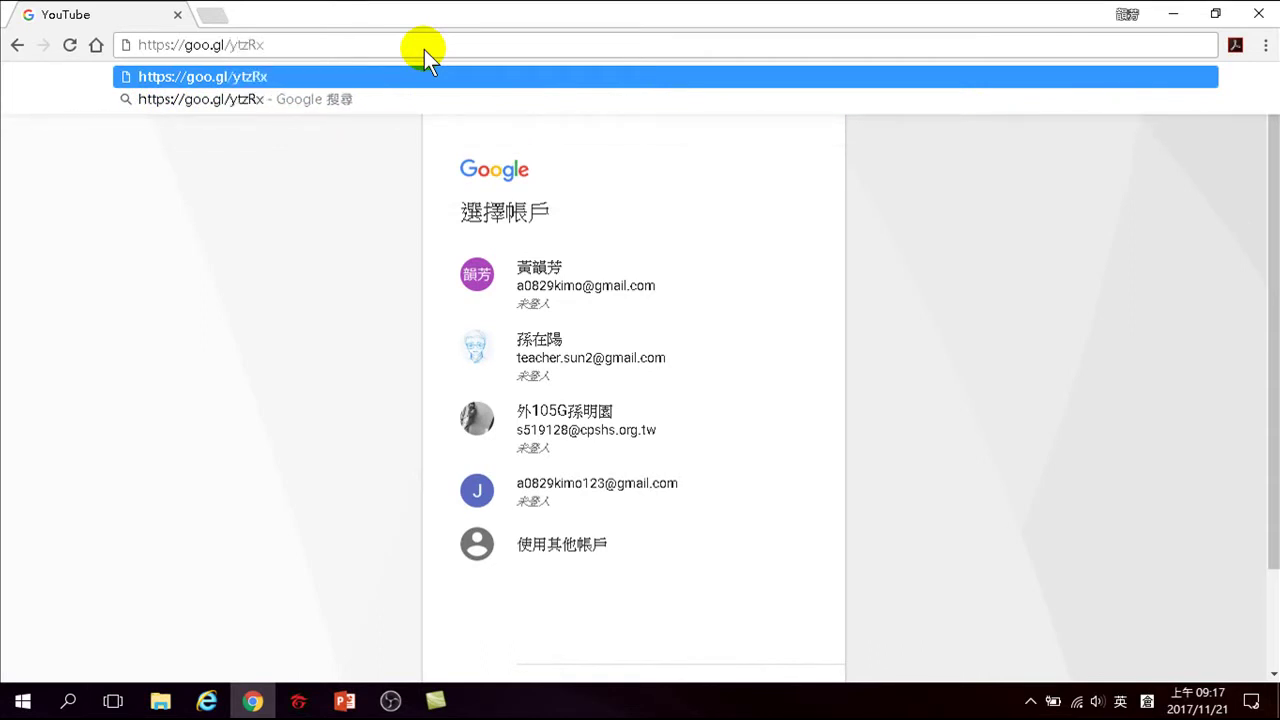
pyautogui.write('T')
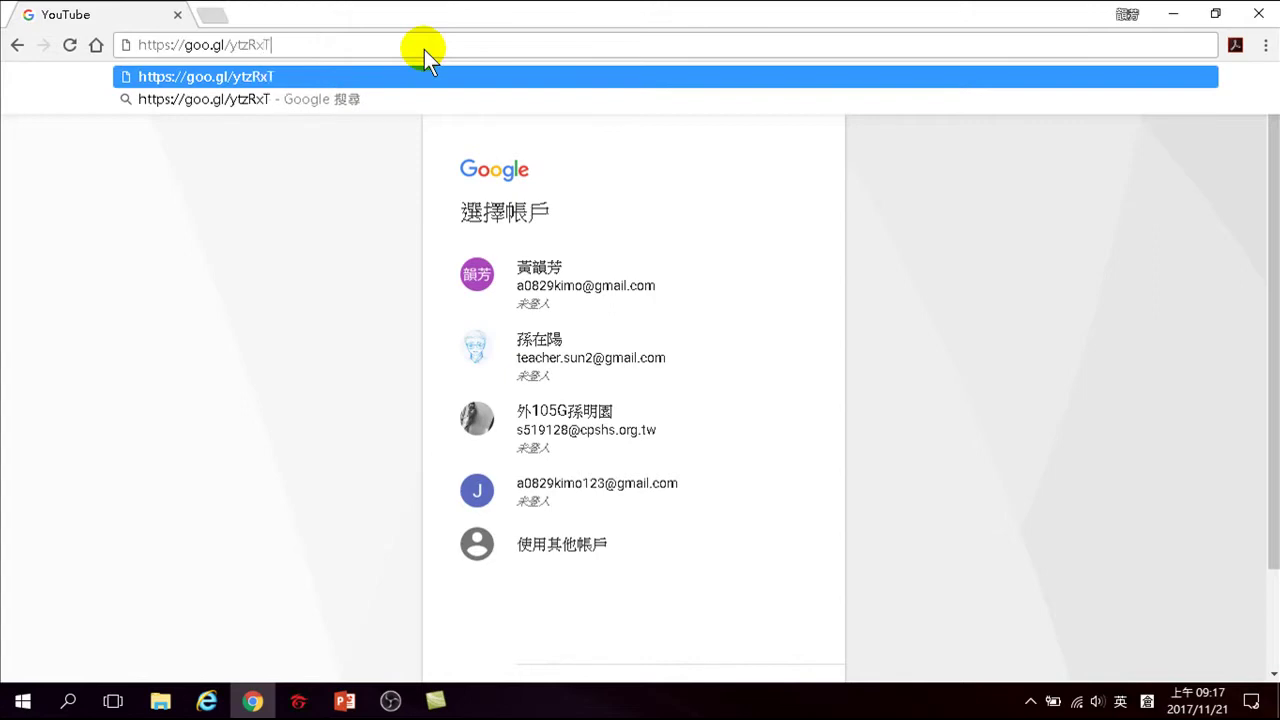
pyautogui.press('Return')
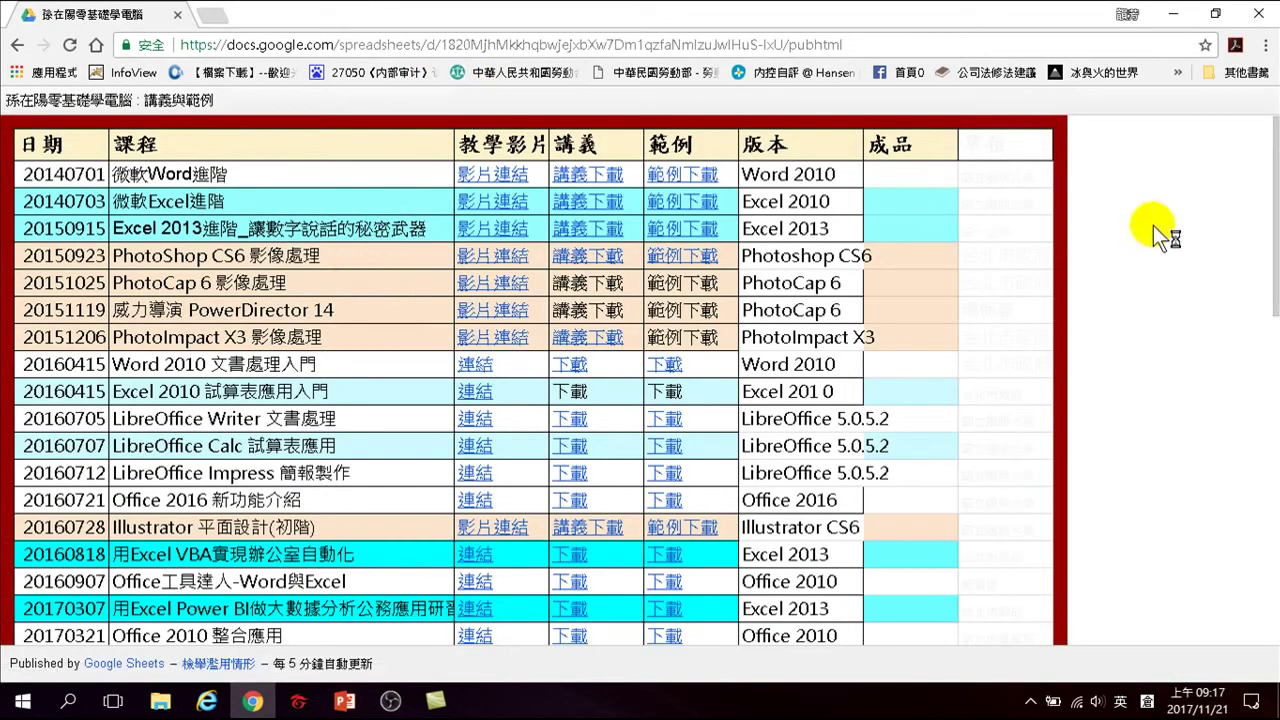
# - Scroll the published course table and follow the 範例下載 link in the 20171103 row
pyautogui.moveTo(1249, 143); pyautogui.dragTo(1257, 429)
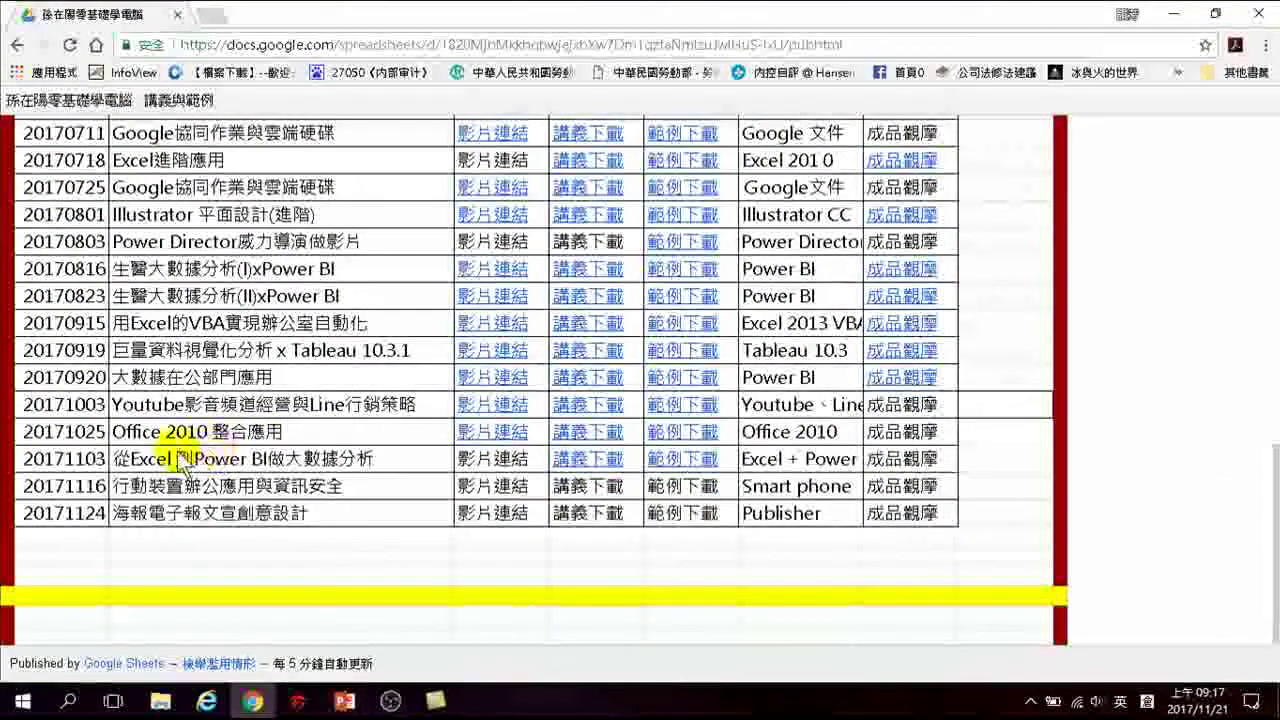
pyautogui.scroll(1, 177, 480)
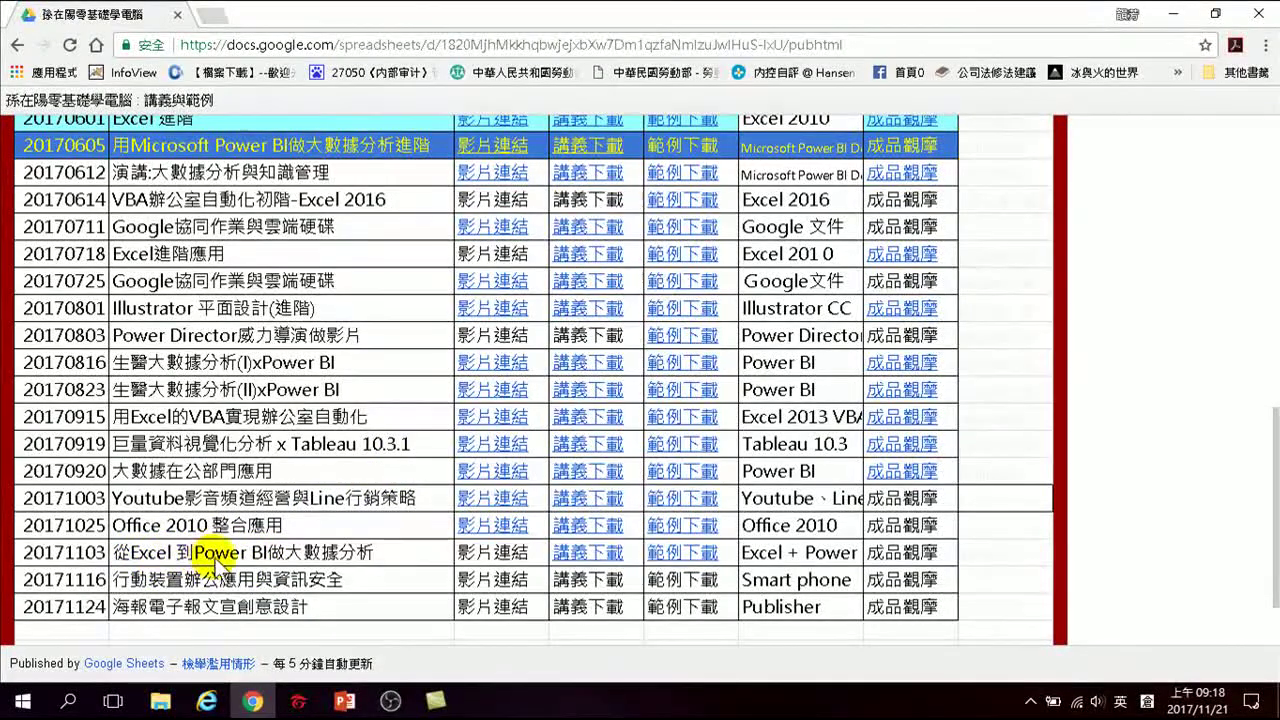
pyautogui.click(676, 556)
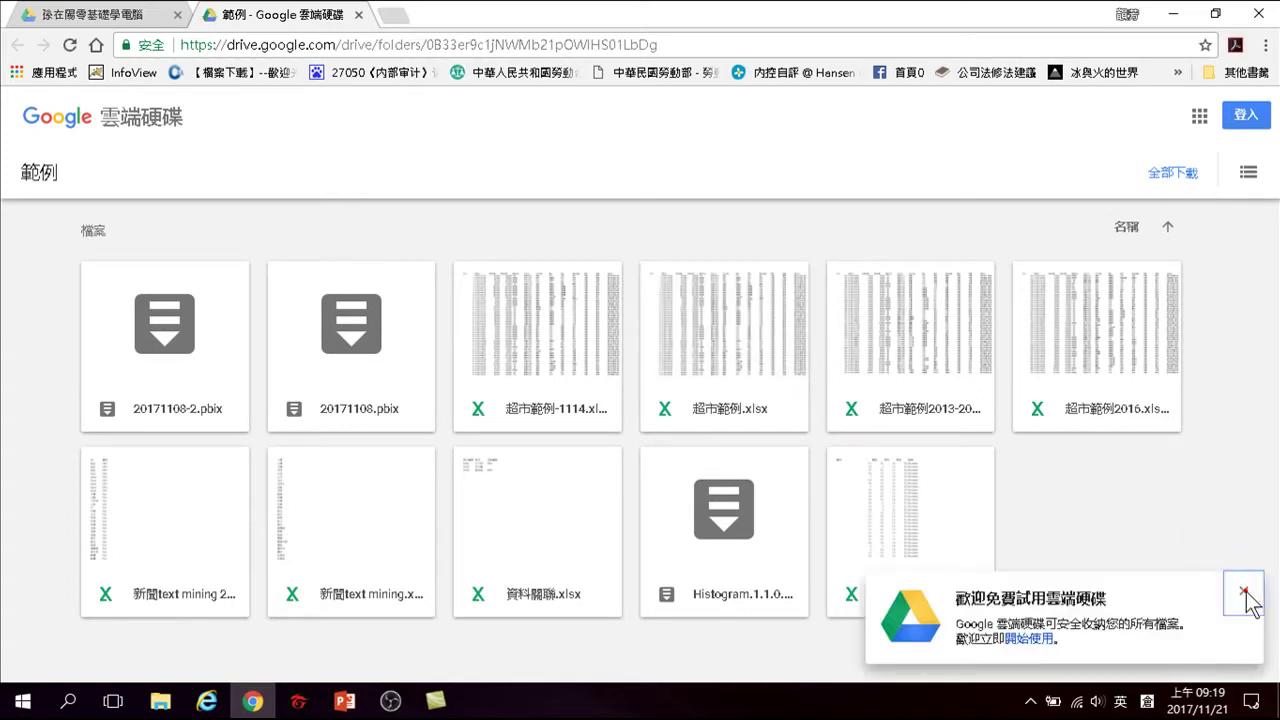
# - Dismiss the Drive welcome notice and download 超市範例.xlsx from the 範例 folder
pyautogui.click(1244, 592)
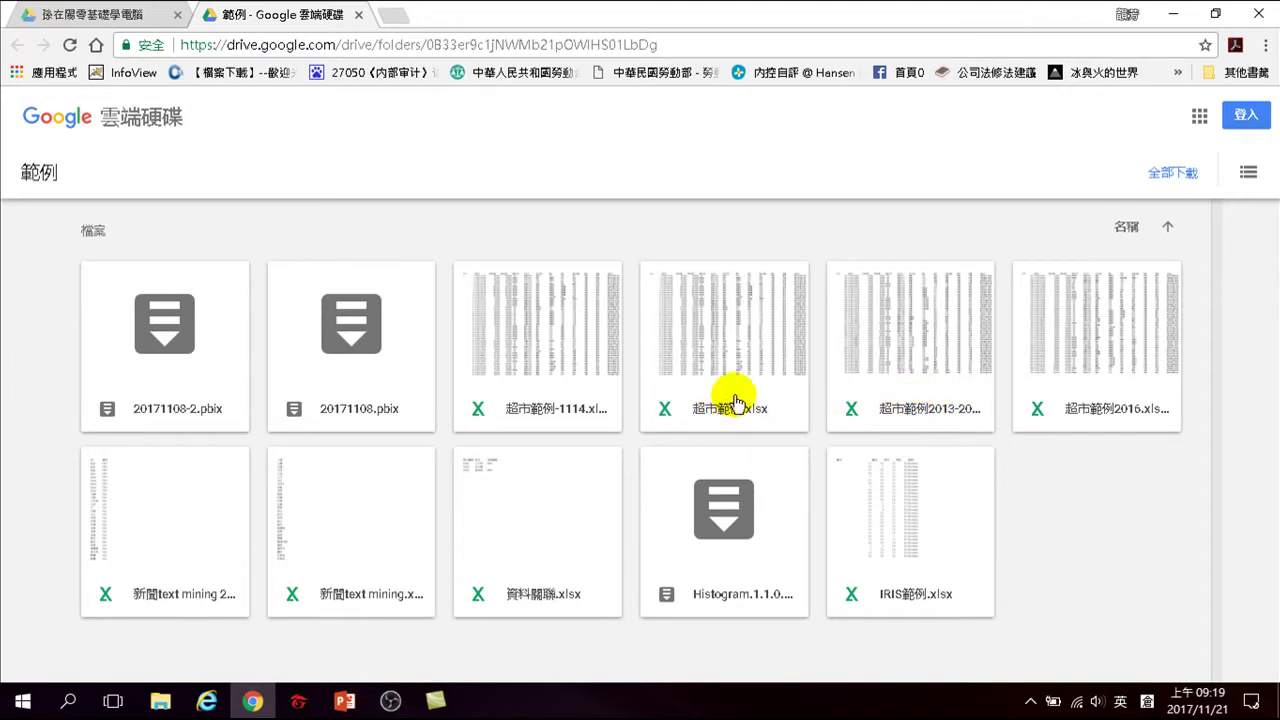
pyautogui.moveTo(706, 360)
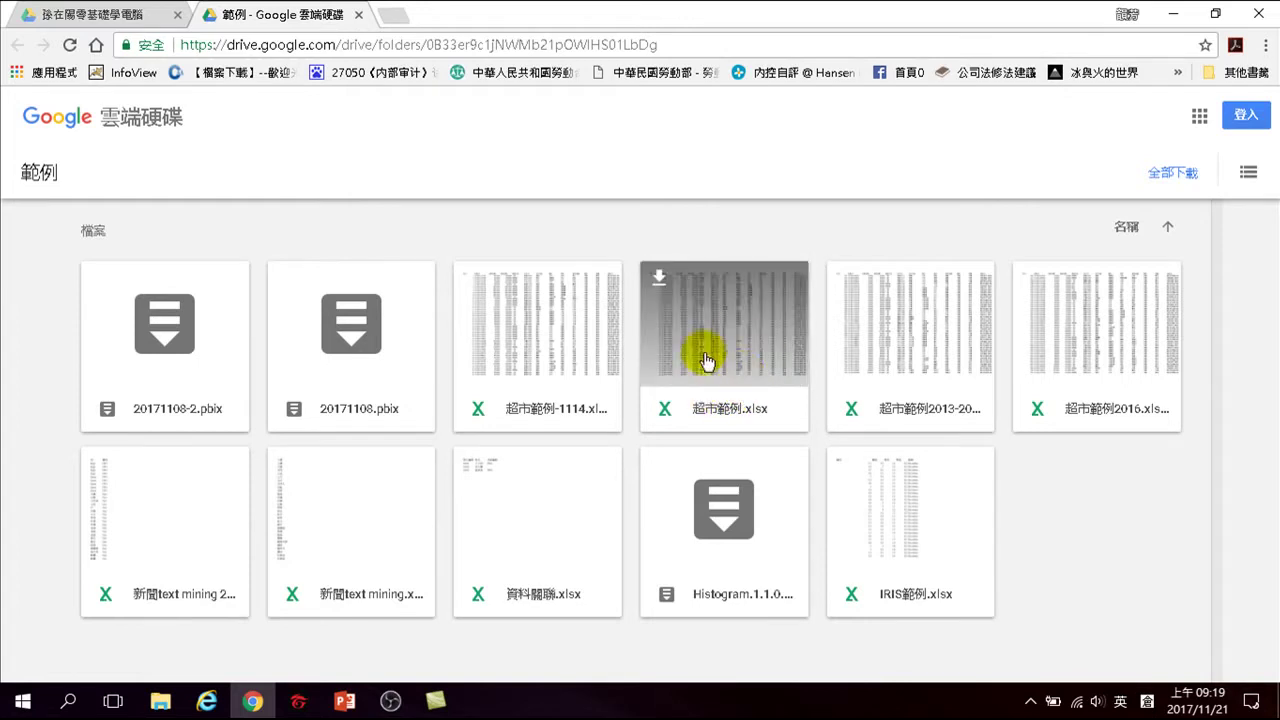
pyautogui.click(658, 280)
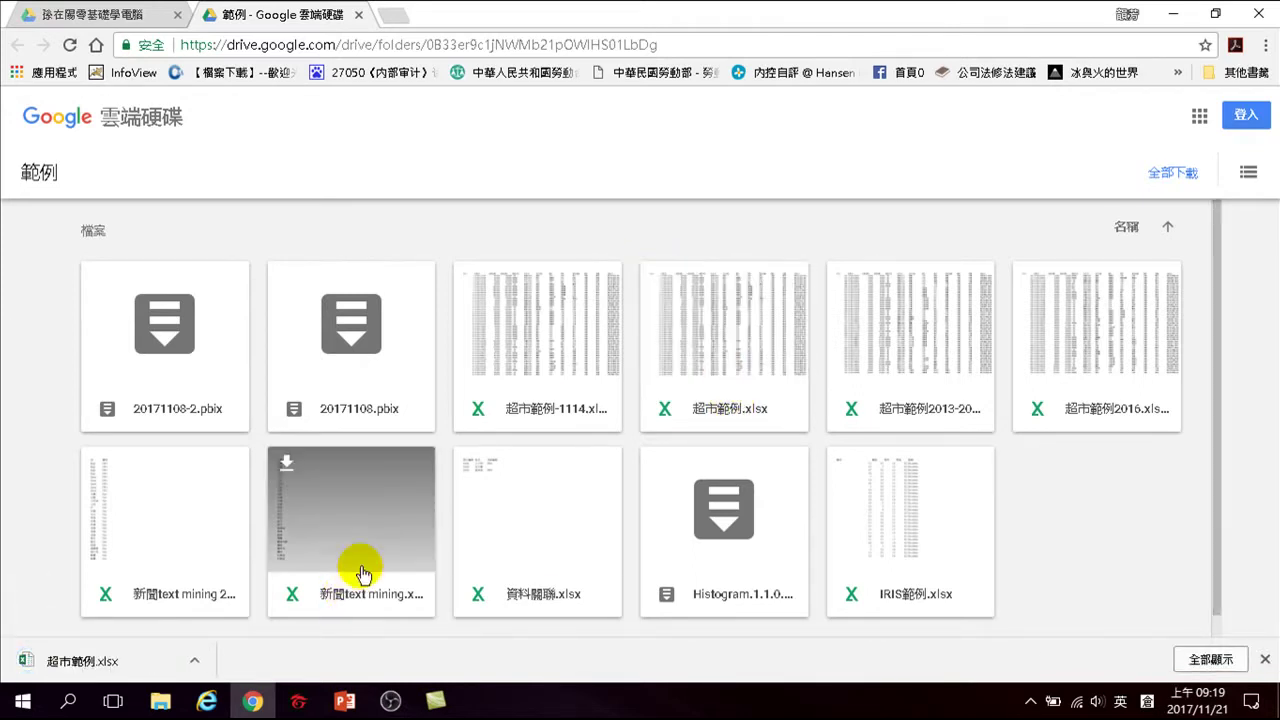
# - Bring the 直播 File Explorer window forward and open the Downloads folder
pyautogui.moveTo(162, 709)
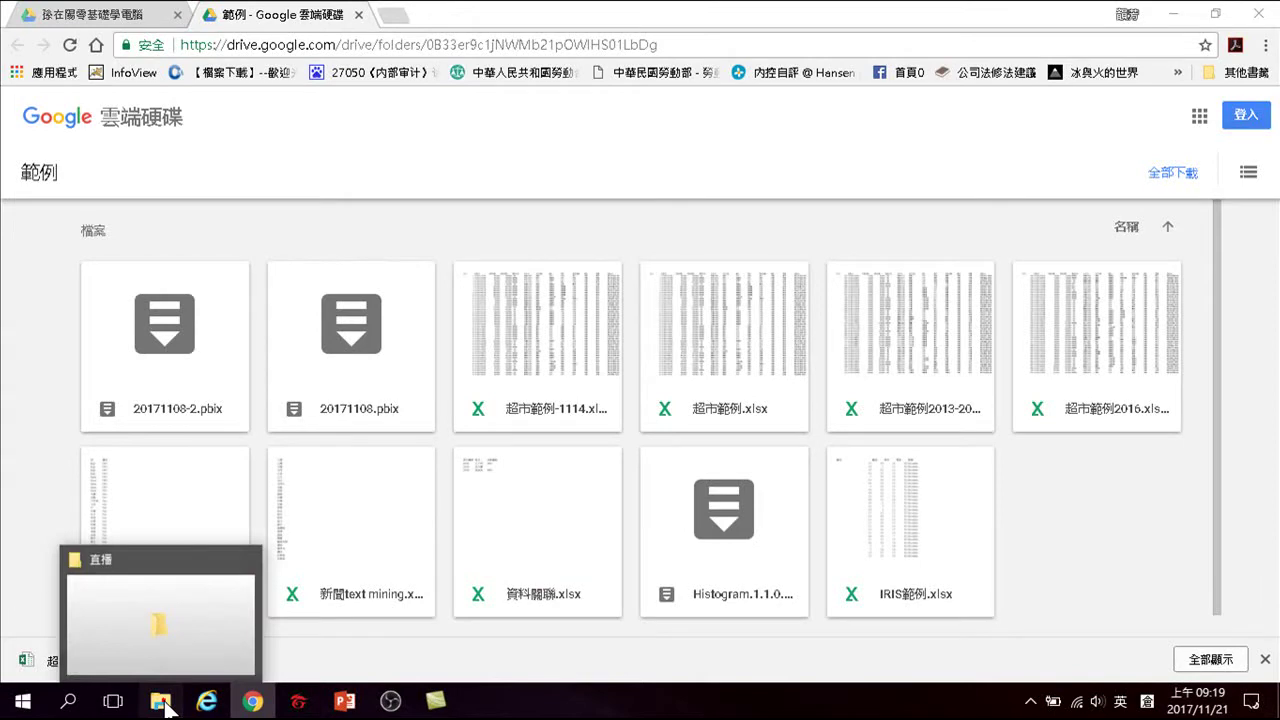
pyautogui.click(163, 611)
pyautogui.click(56, 244)
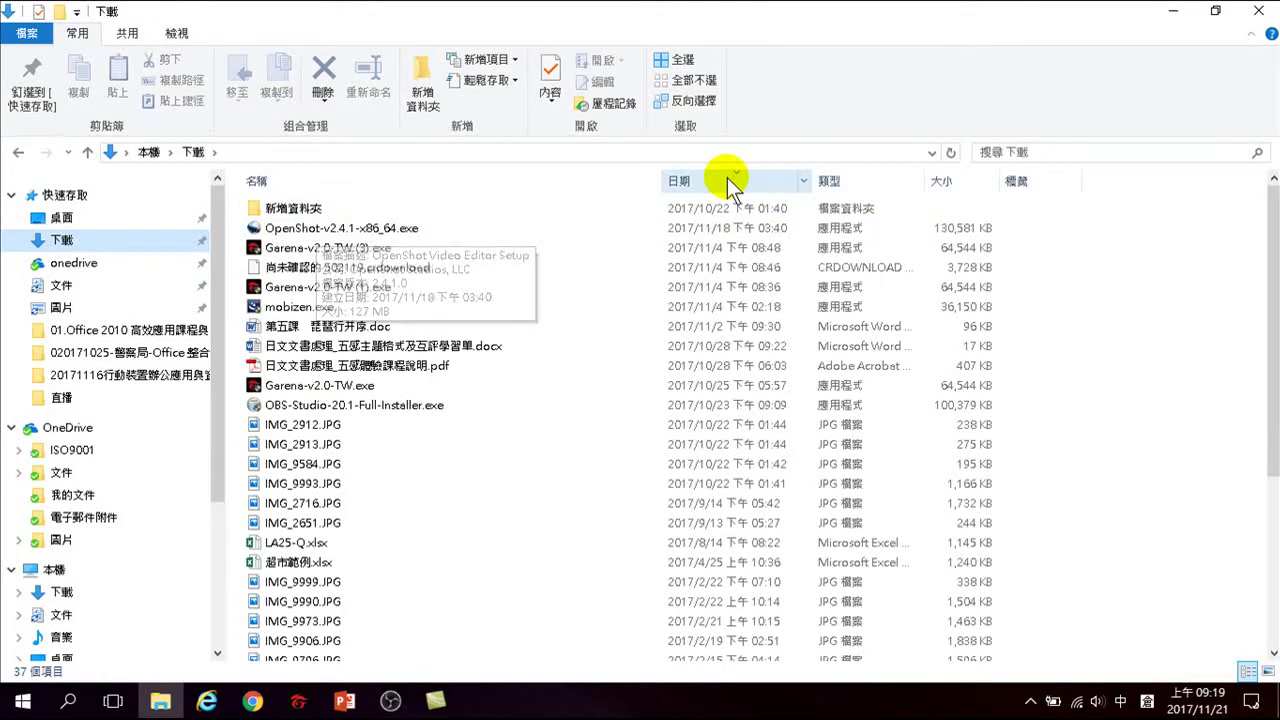
# - Sort the Downloads folder by the 日期 column, newest first
pyautogui.click(730, 182)
pyautogui.click(728, 185)
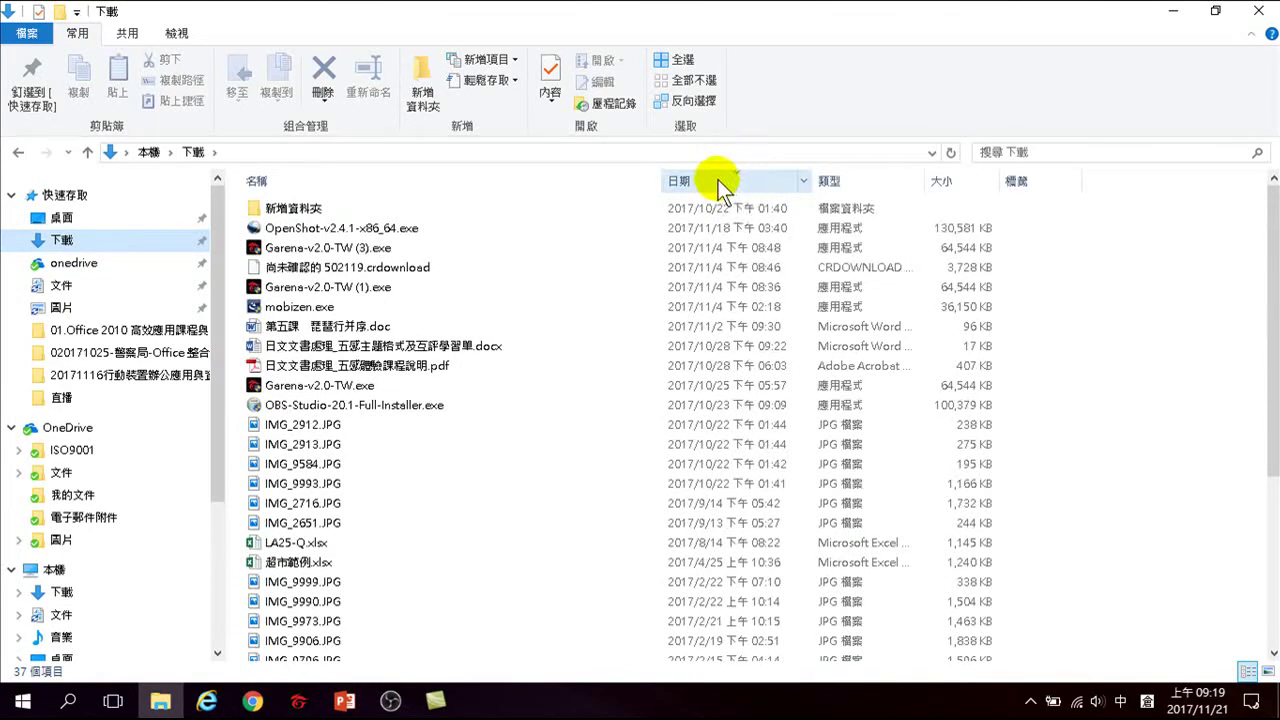
pyautogui.scroll(-1, 520, 290)
pyautogui.scroll(1, 520, 290)
pyautogui.click(728, 184)
pyautogui.click(728, 184)
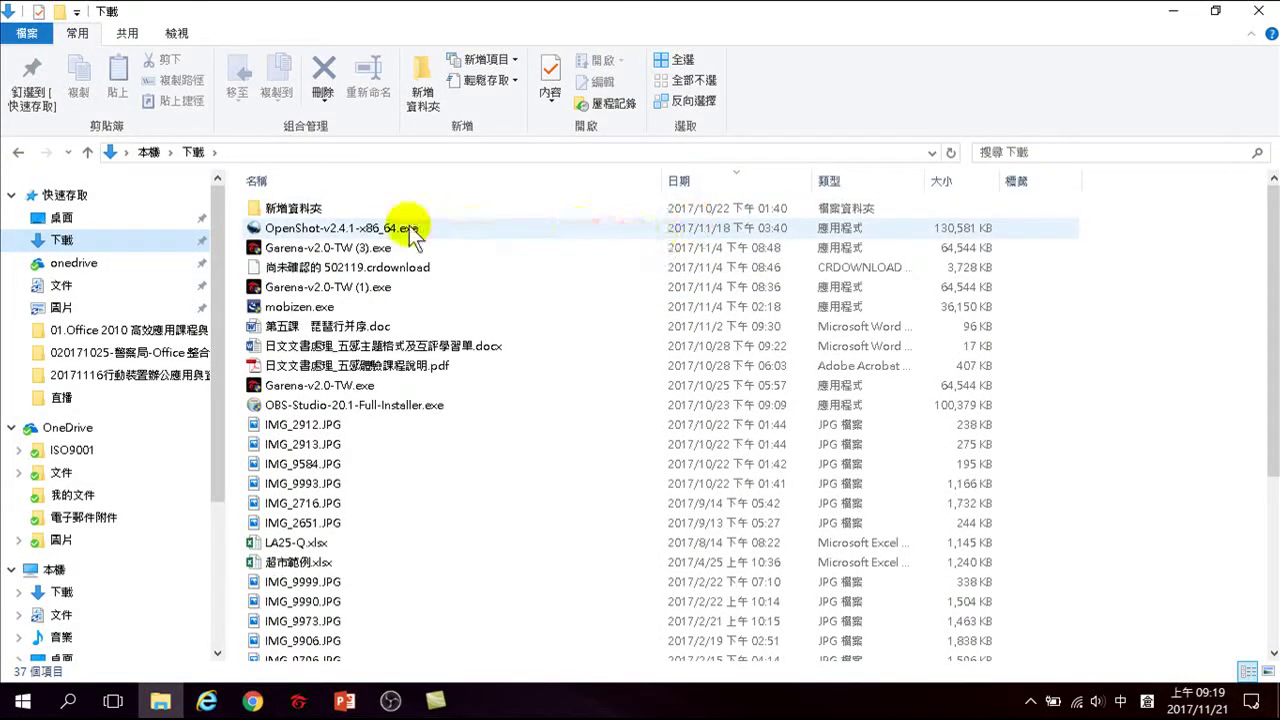
# - Return from 新增資料夾 to Downloads, select 超市範例.xlsx, and minimize the window
pyautogui.doubleClick(287, 212)
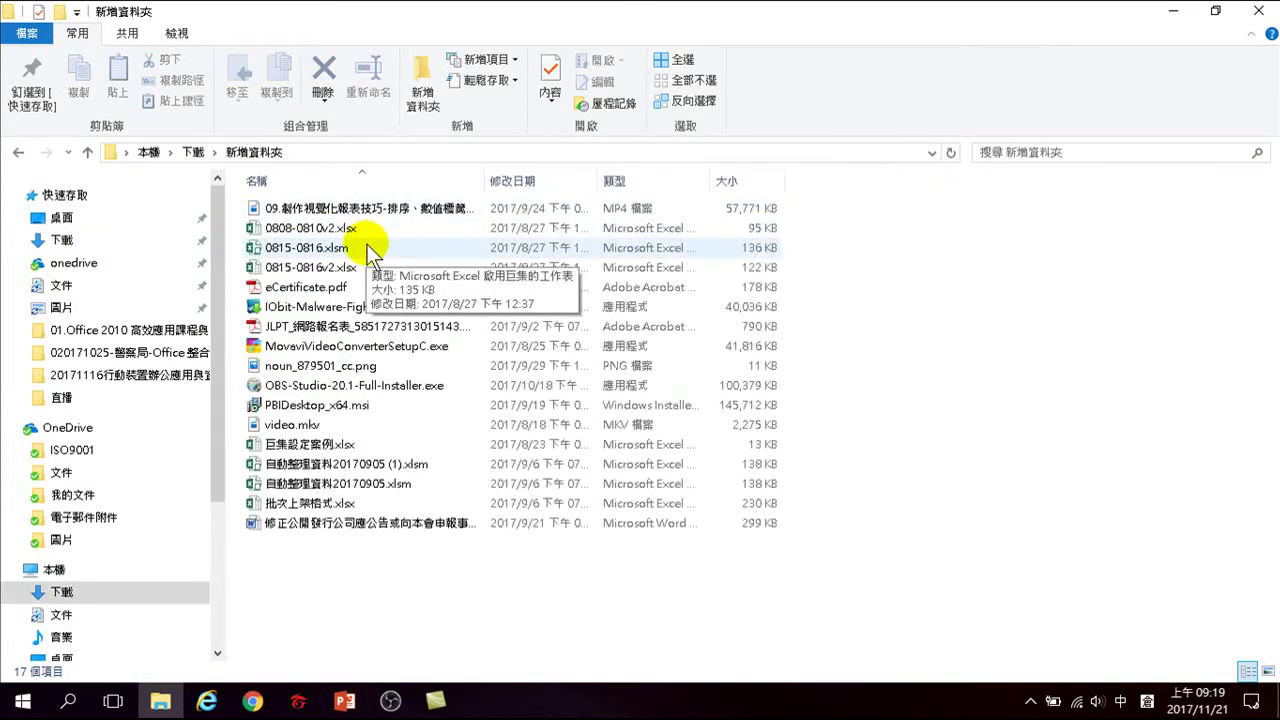
pyautogui.click(18, 152)
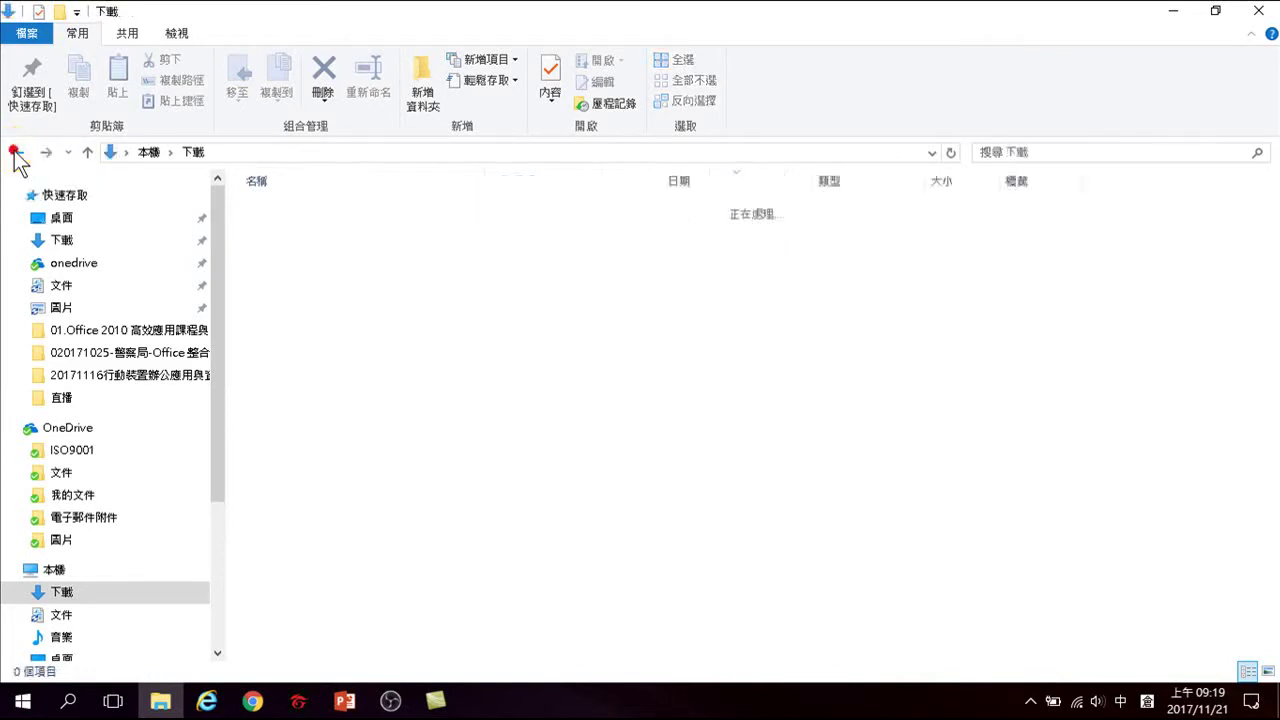
pyautogui.click(724, 178)
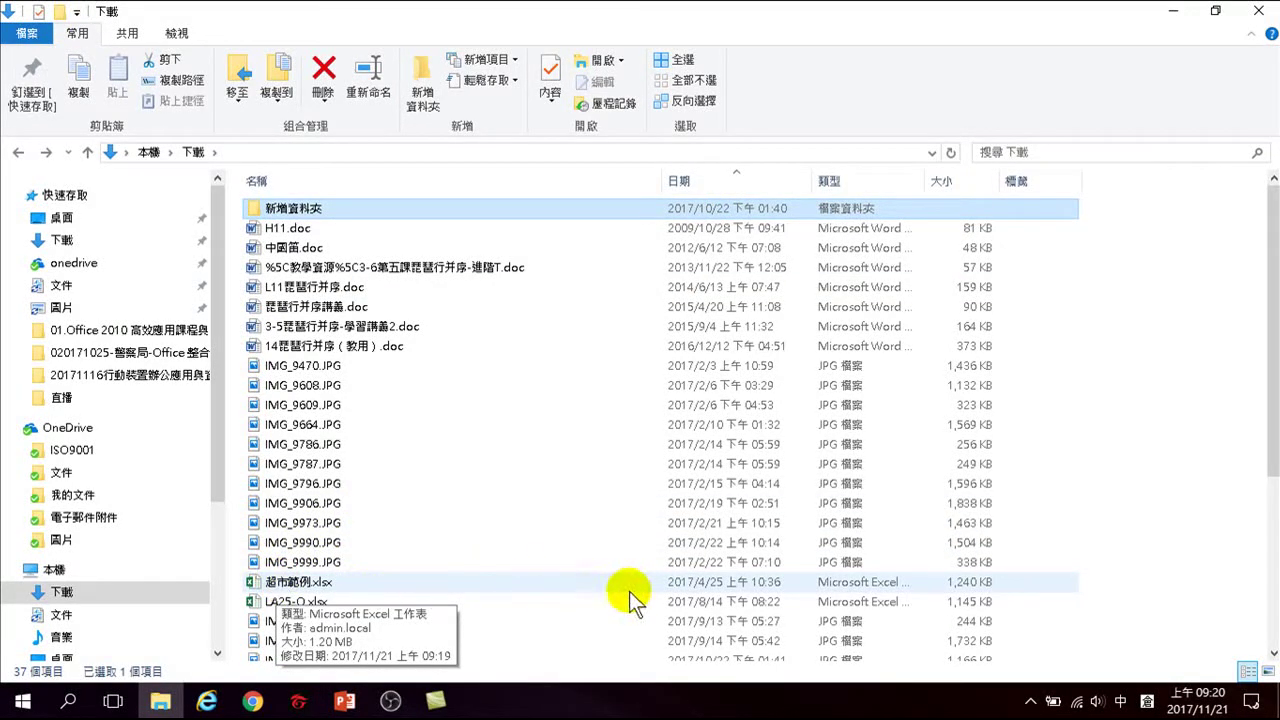
pyautogui.click(464, 588)
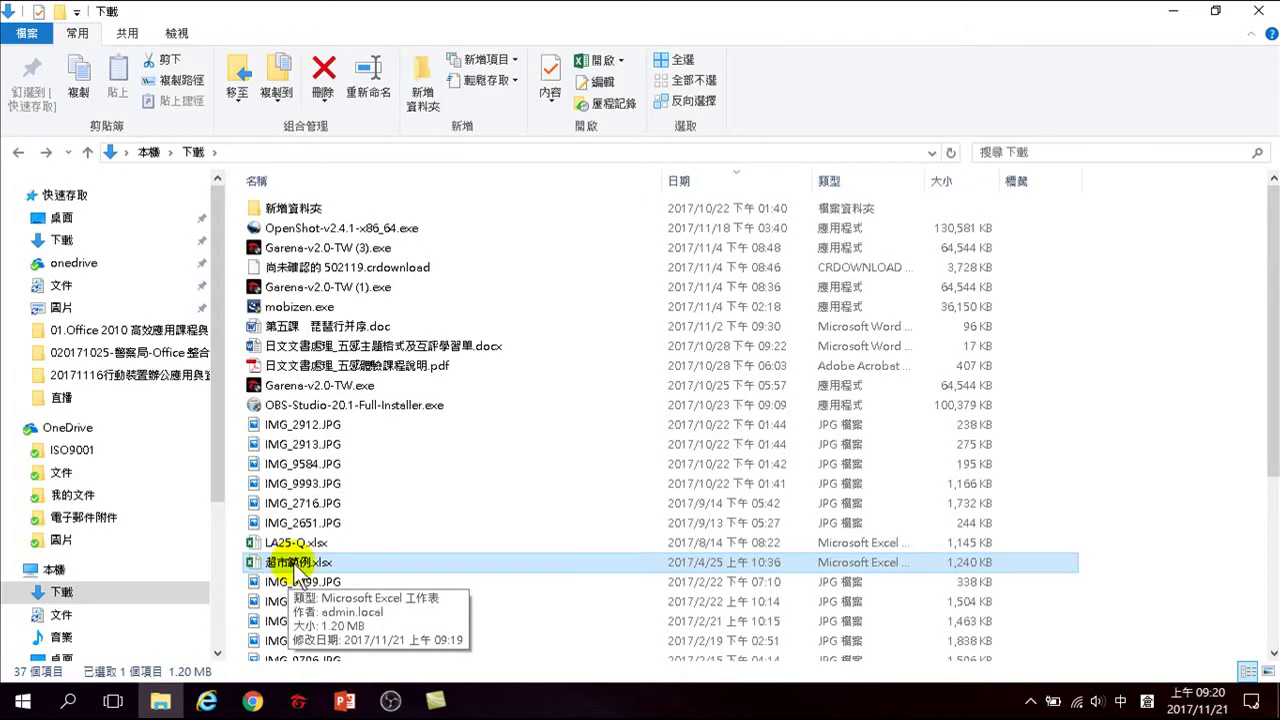
pyautogui.click(1177, 10)
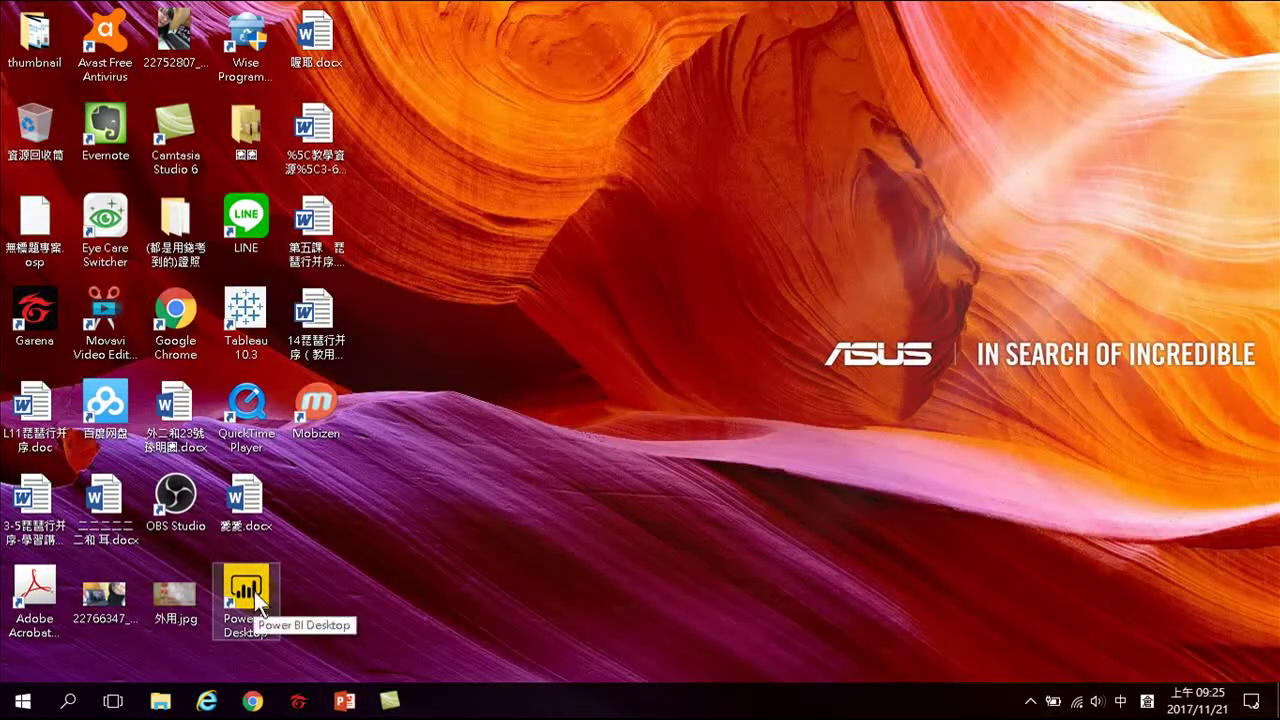
# - Open a new Chrome window and search Google for 'power bi download'
pyautogui.click(255, 702)
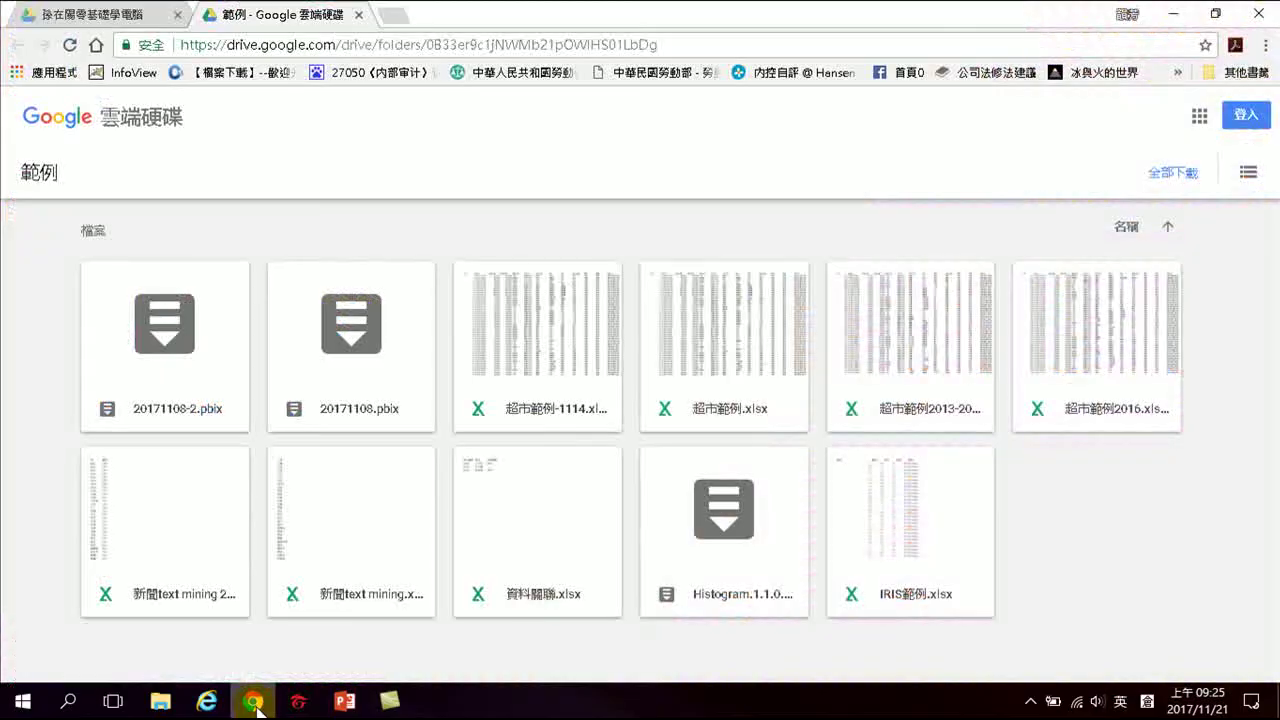
pyautogui.rightClick(250, 706)
pyautogui.click(229, 524)
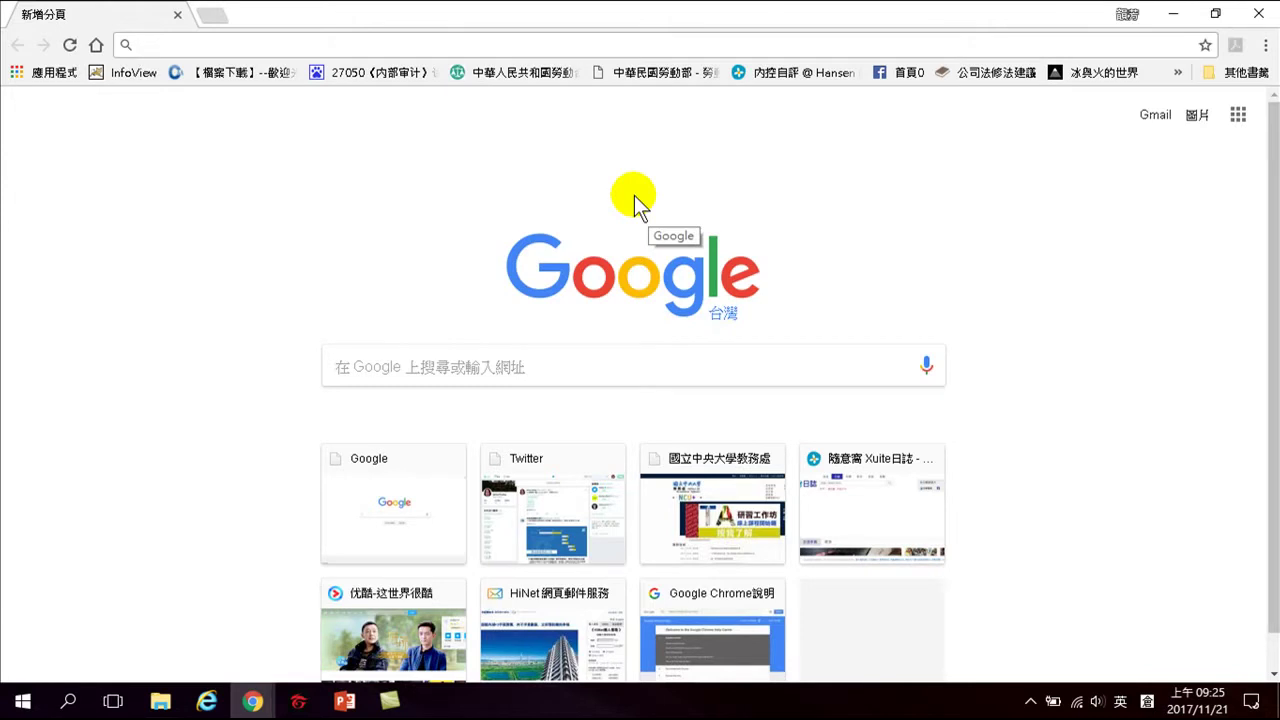
pyautogui.click(566, 46)
pyautogui.write('powe')
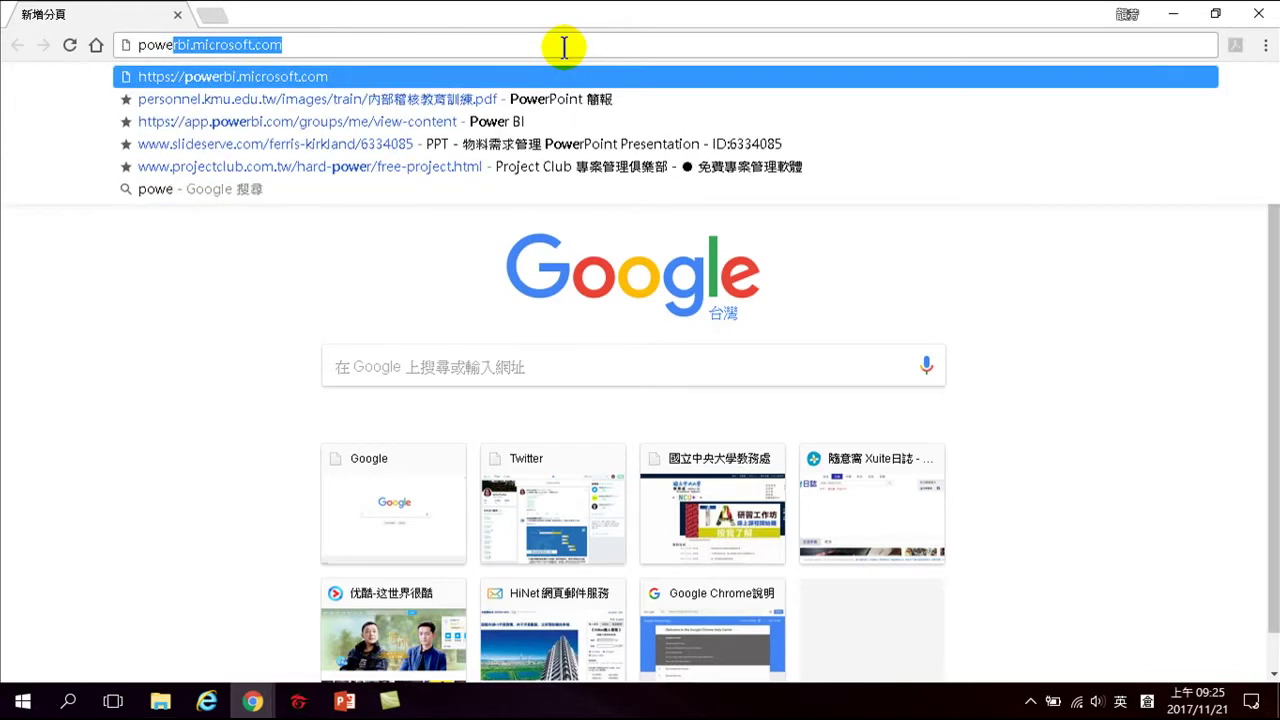
pyautogui.write('r bi dow')
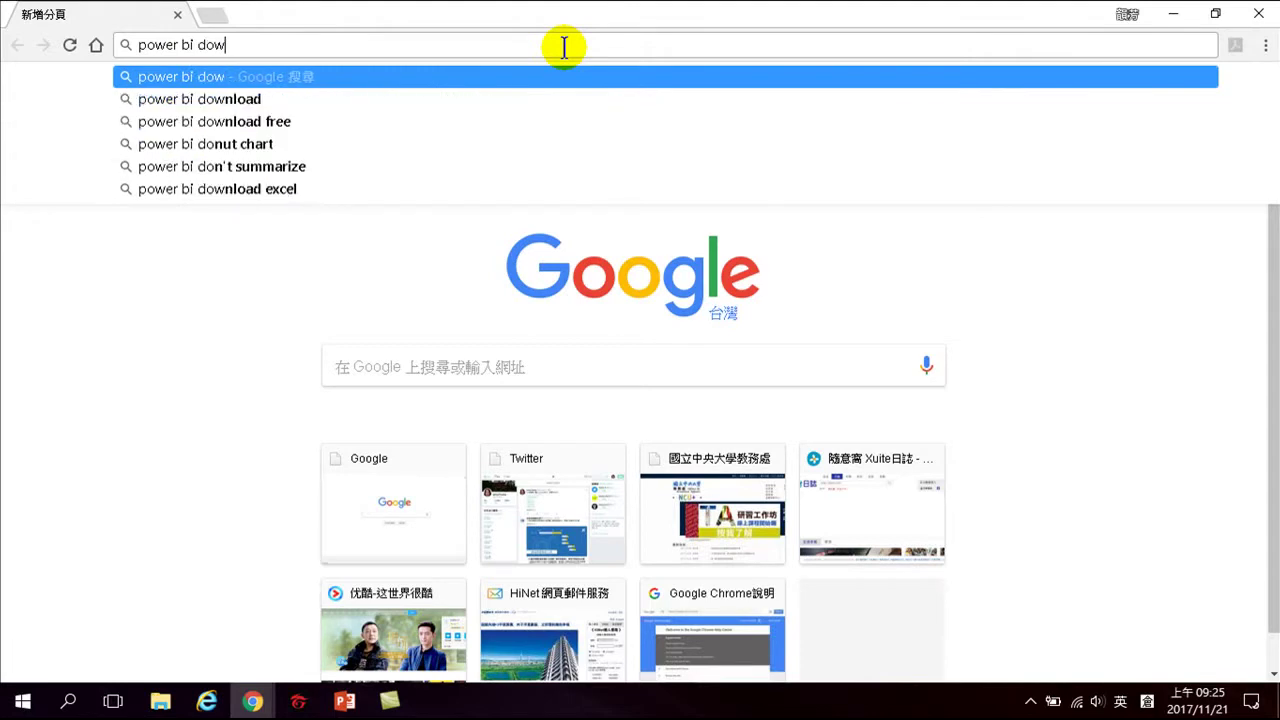
pyautogui.write('nload')
pyautogui.press('Return')
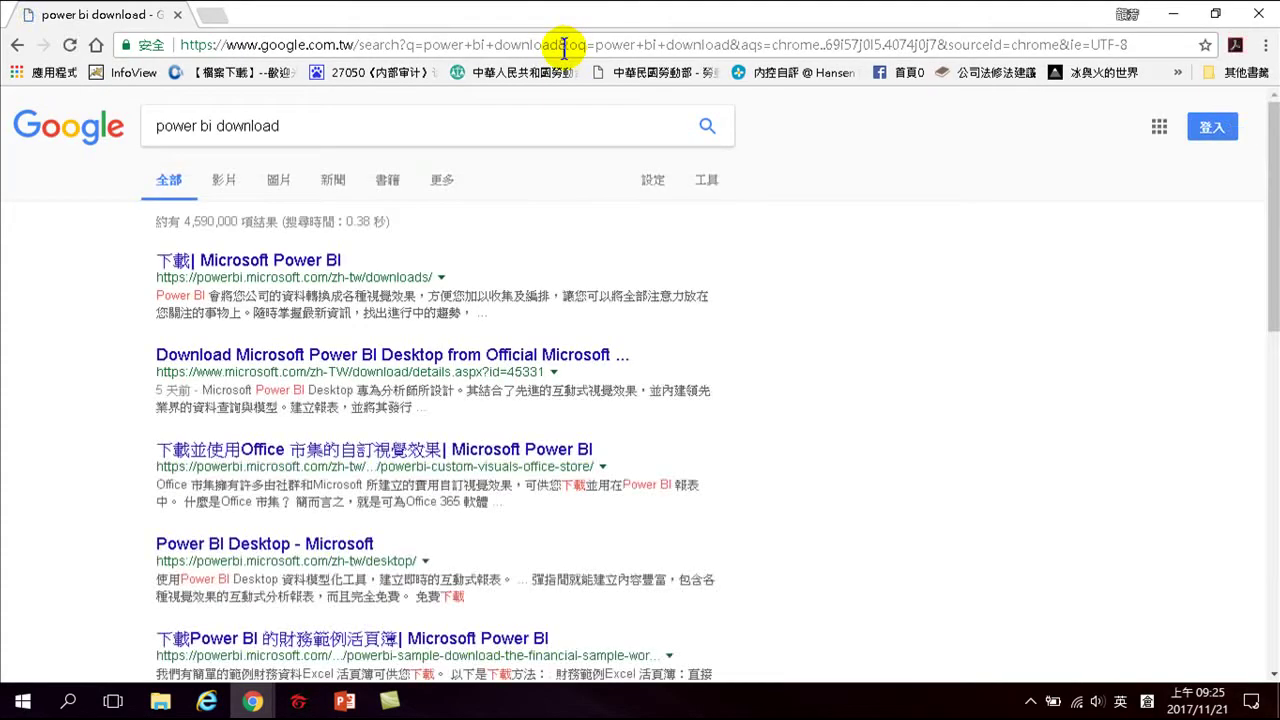
# - Open the '下載| Microsoft Power BI' result and highlight the Power BI Desktop heading while browsing
pyautogui.click(239, 260)
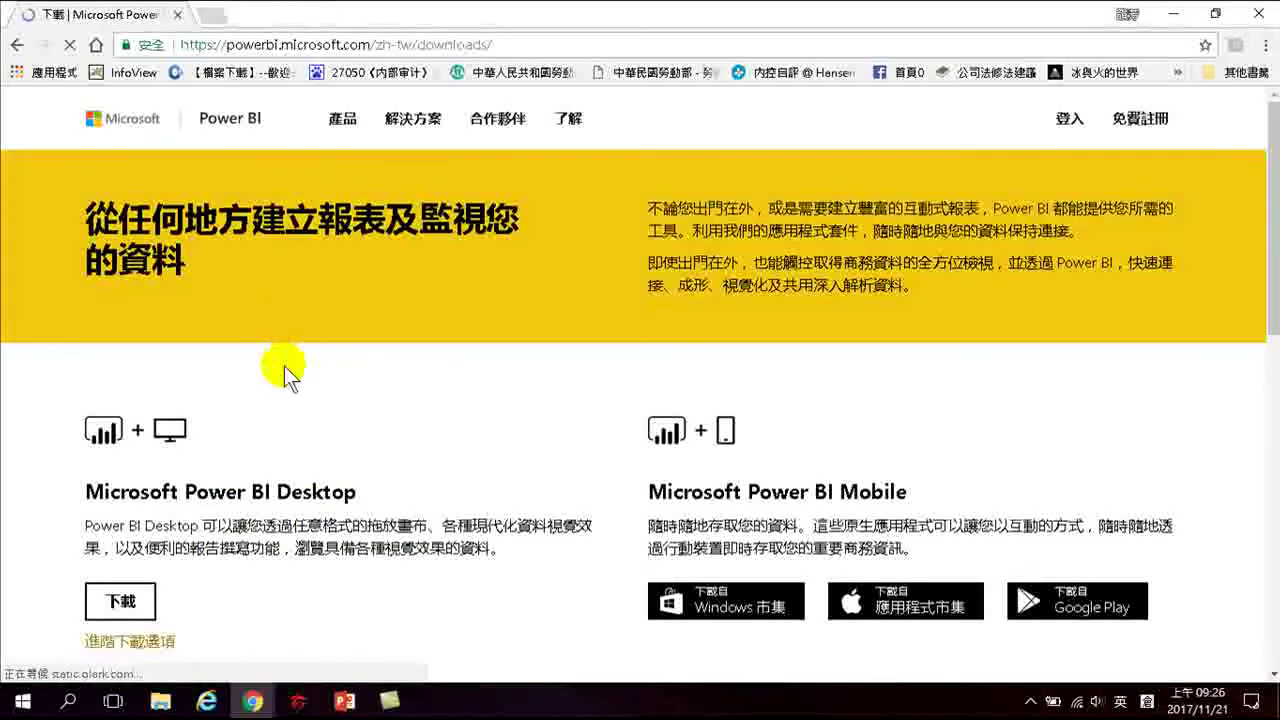
pyautogui.scroll(-4, 284, 366)
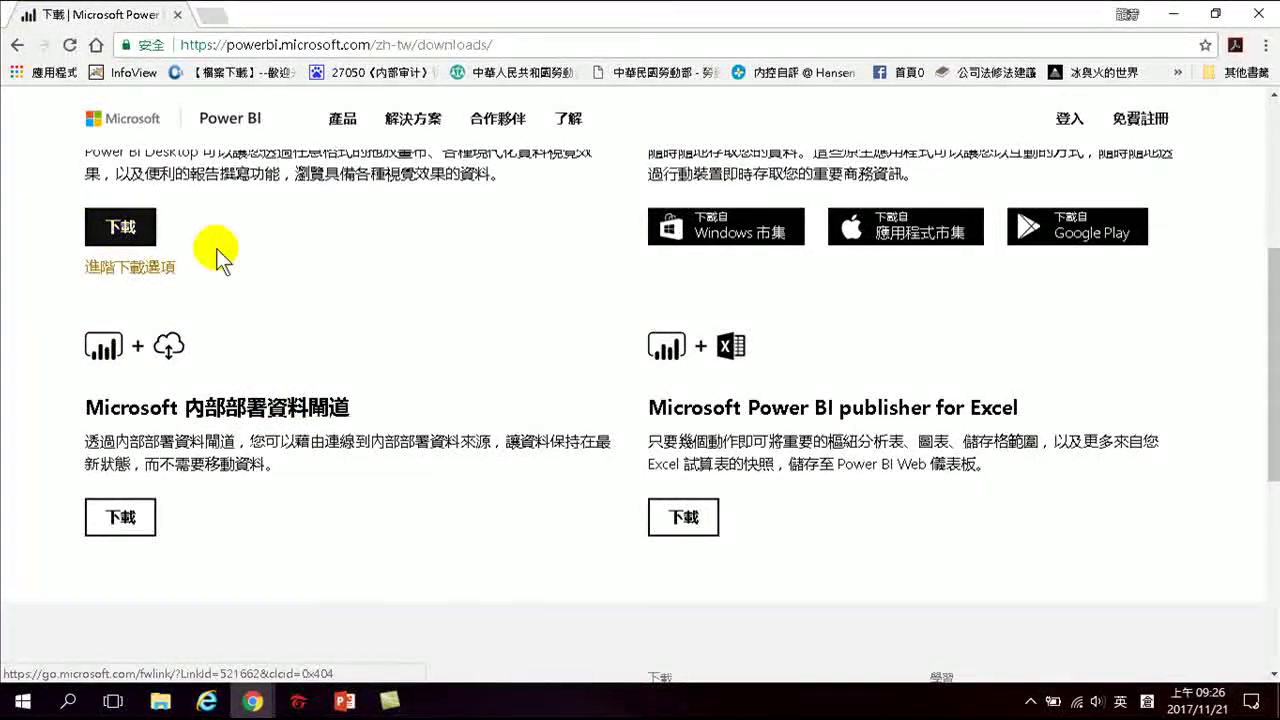
pyautogui.scroll(4, 216, 248)
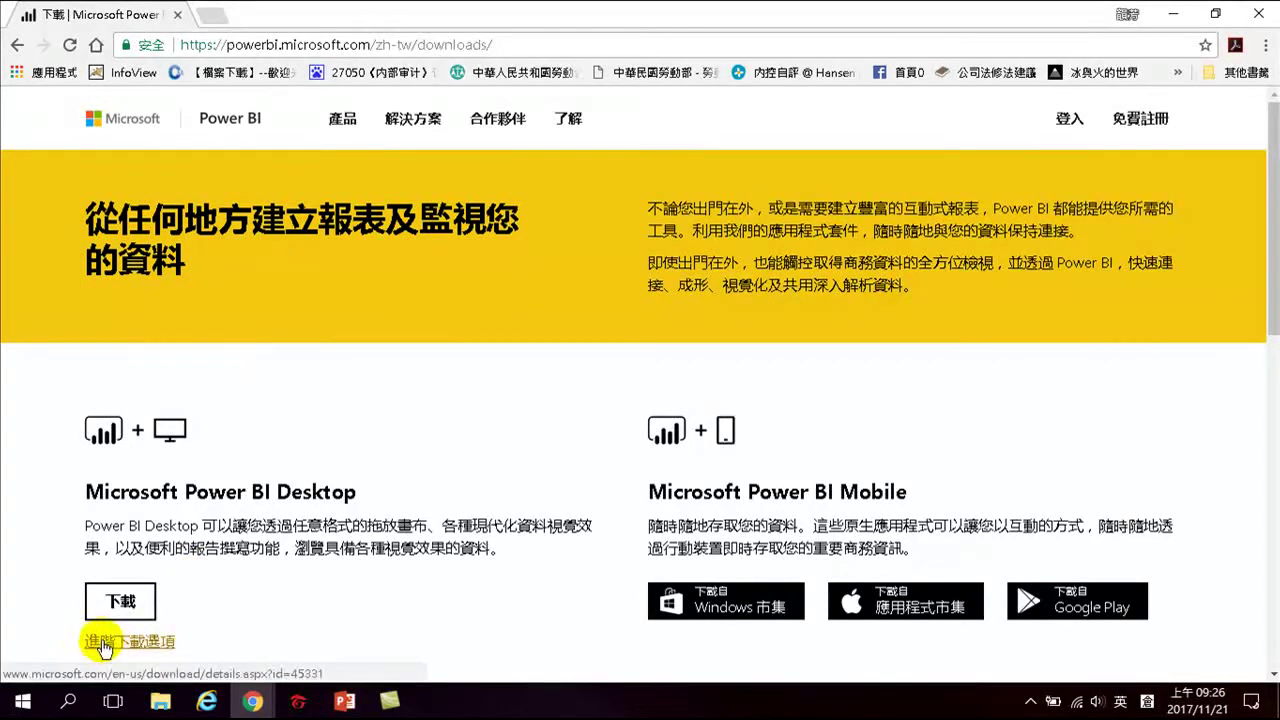
pyautogui.moveTo(83, 491); pyautogui.dragTo(348, 491)
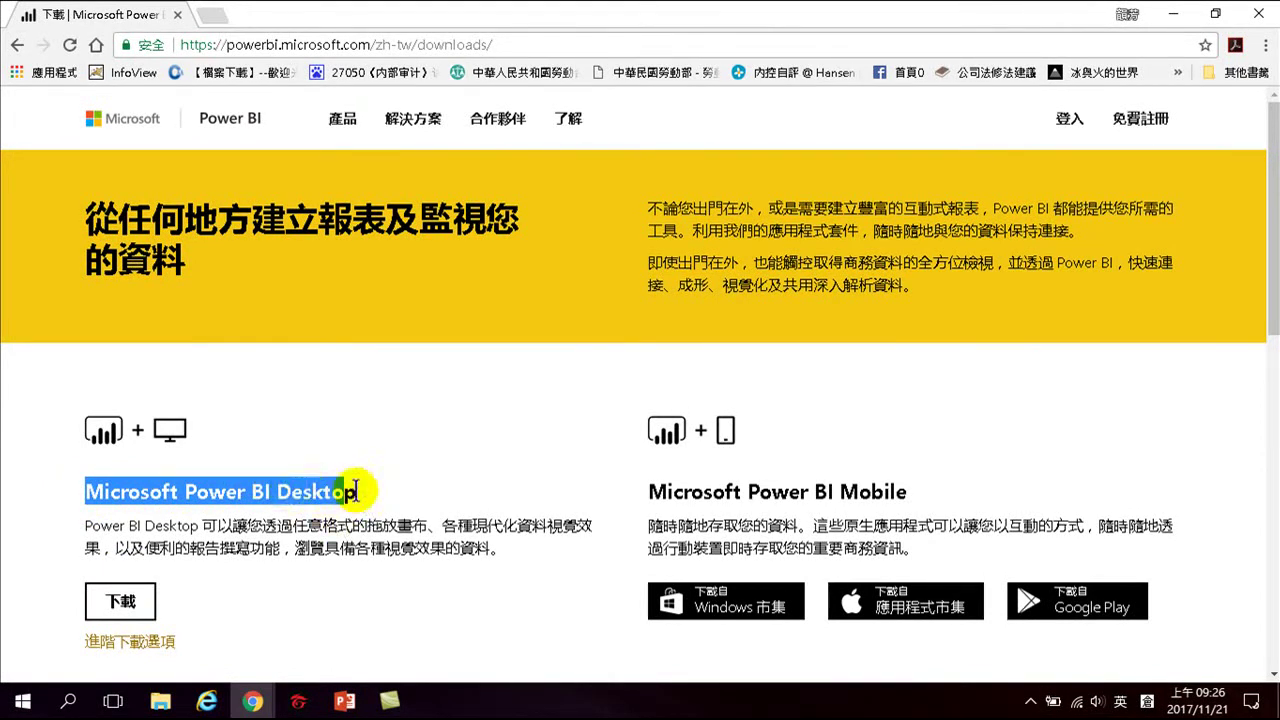
pyautogui.scroll(-2, 660, 365)
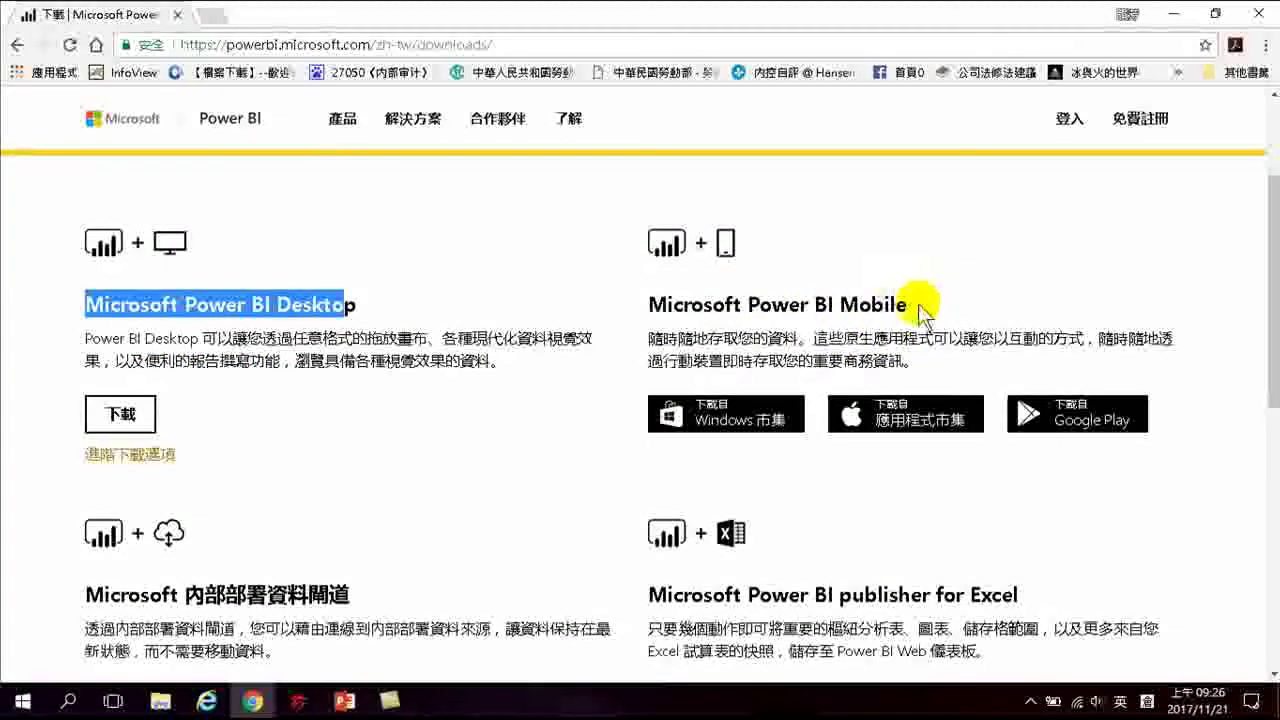
pyautogui.scroll(-3, 472, 462)
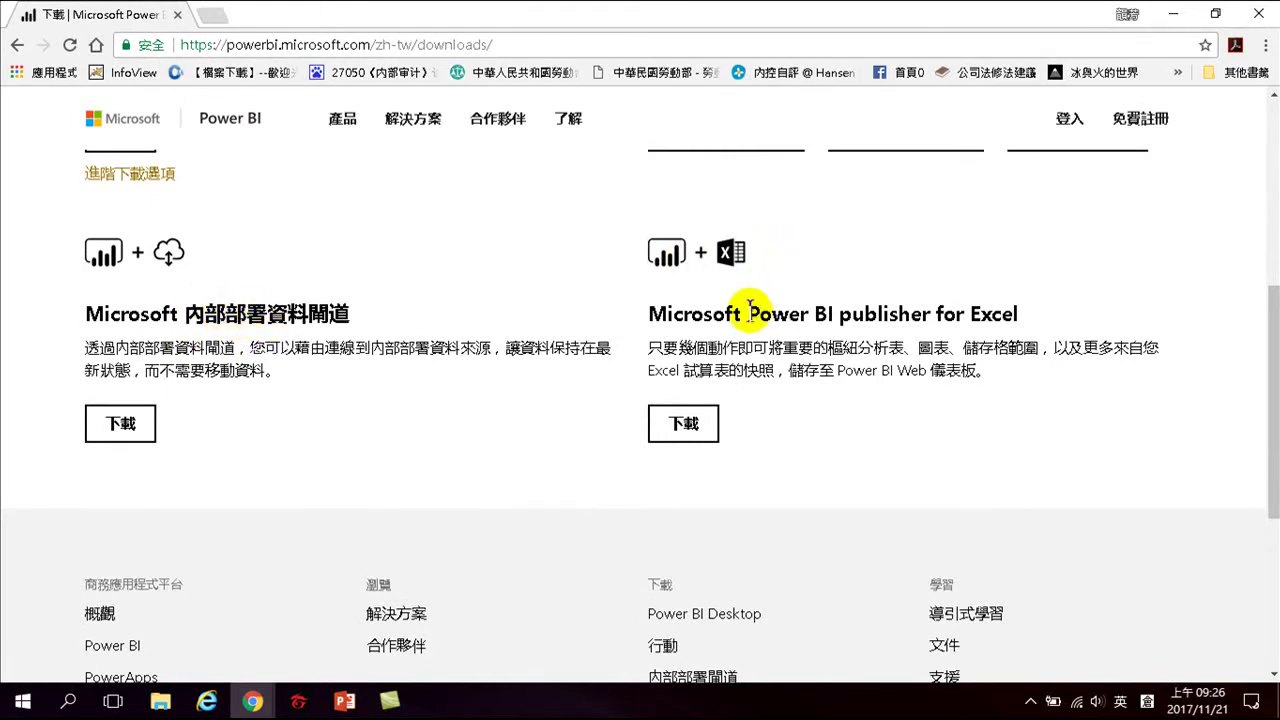
pyautogui.scroll(4, 766, 300)
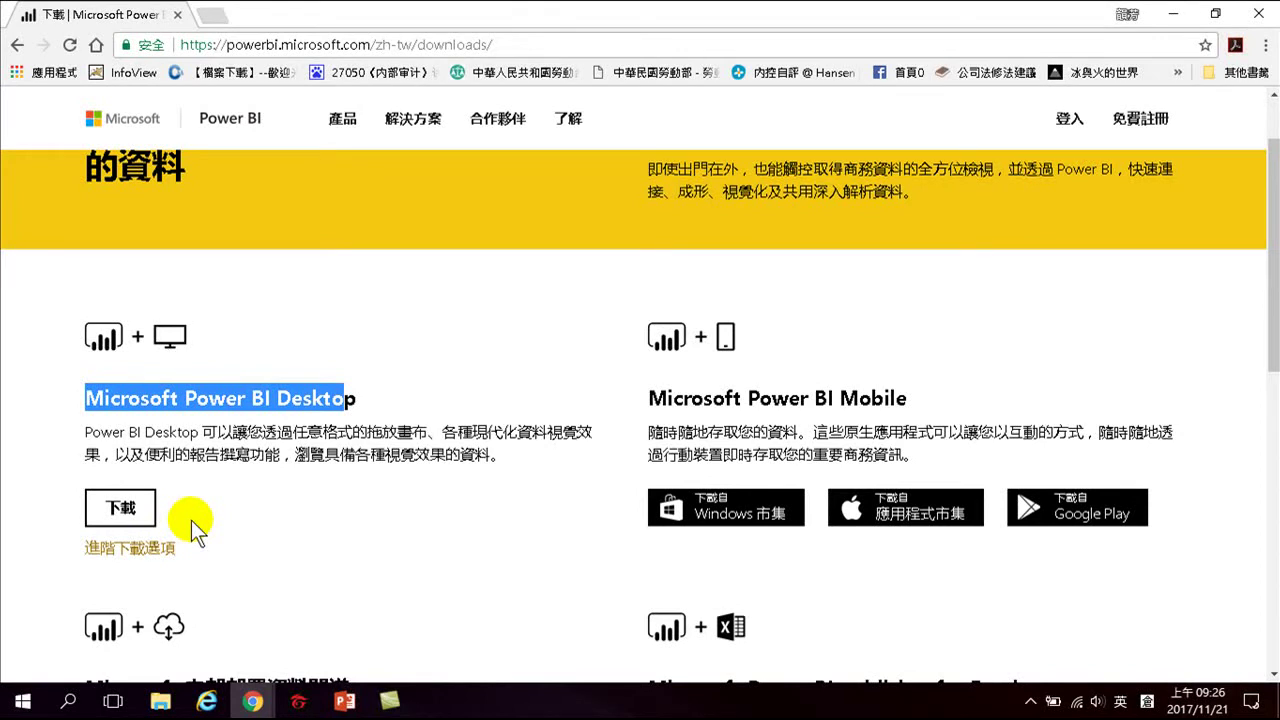
# - Go to the full Power BI Desktop download page and choose Chinese (Traditional) as the language
pyautogui.click(131, 550)
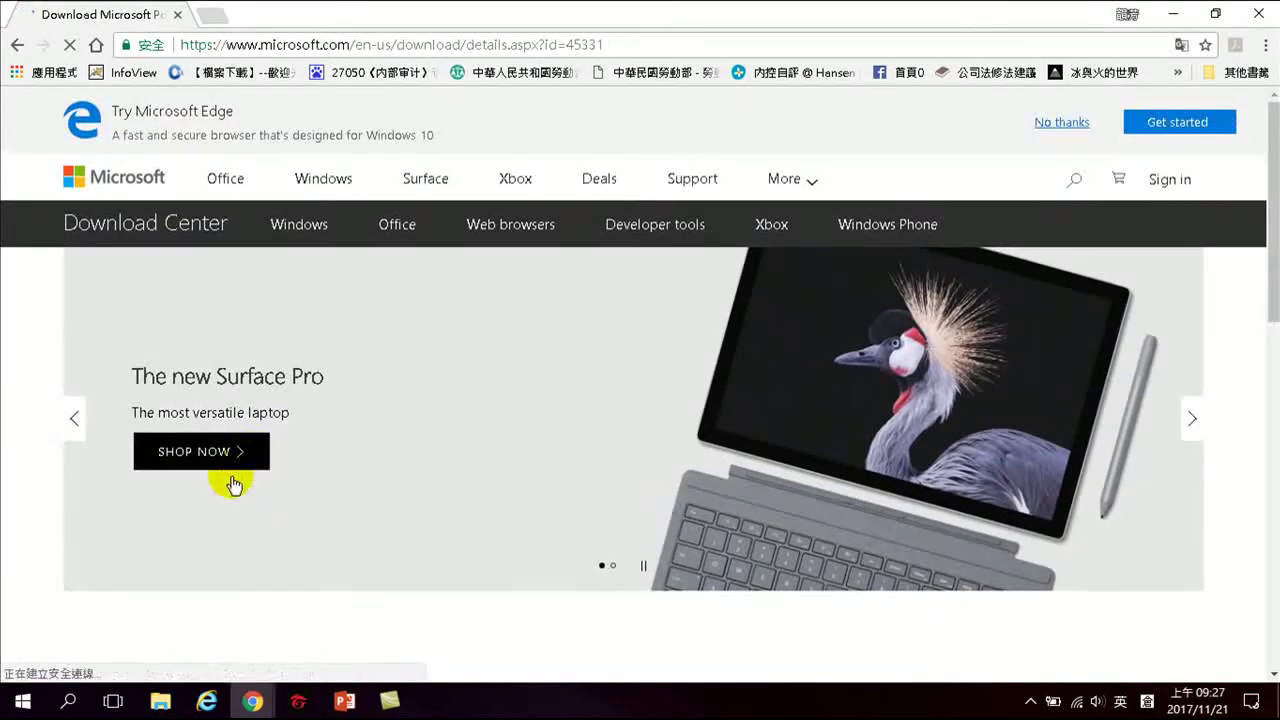
pyautogui.scroll(-2, 303, 490)
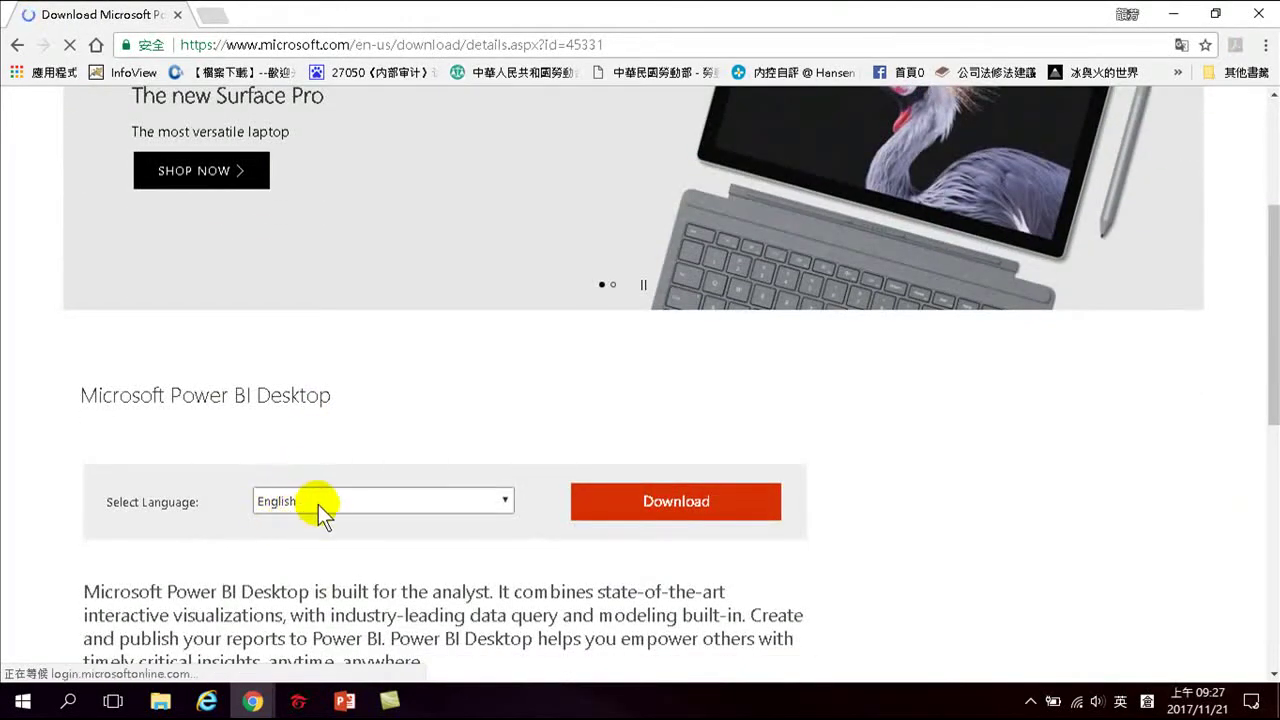
pyautogui.click(304, 504)
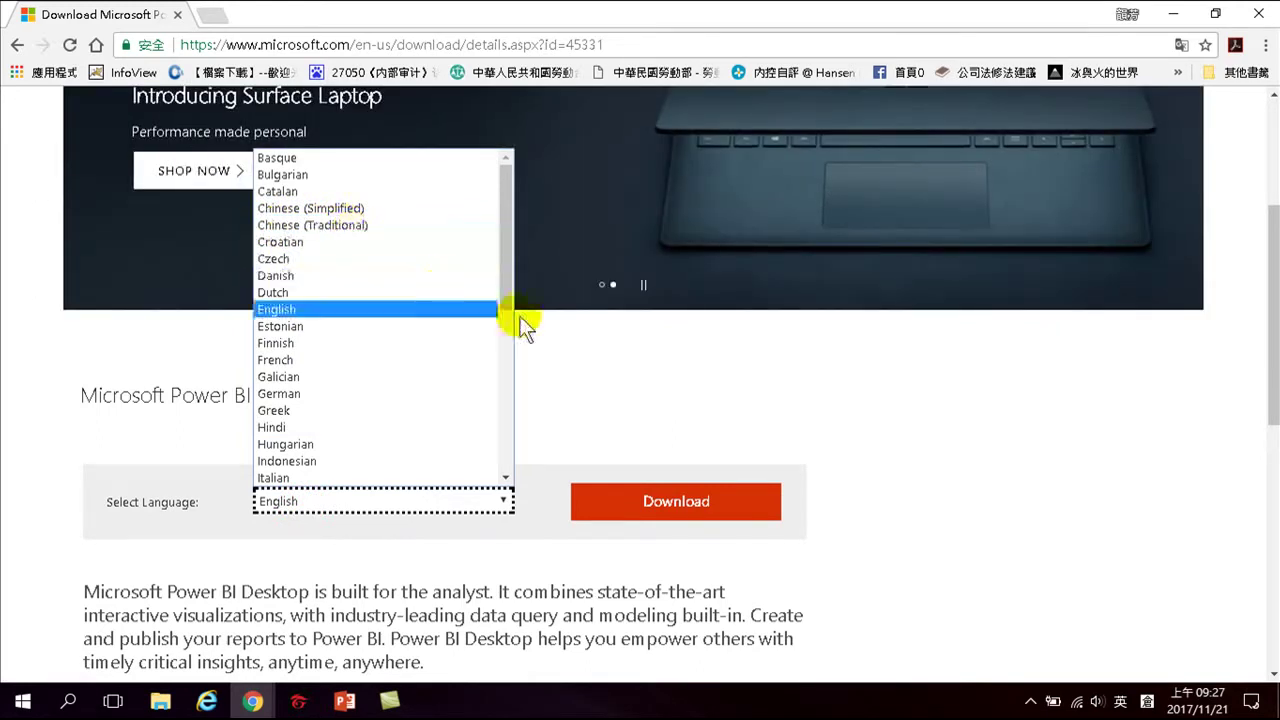
pyautogui.click(600, 388)
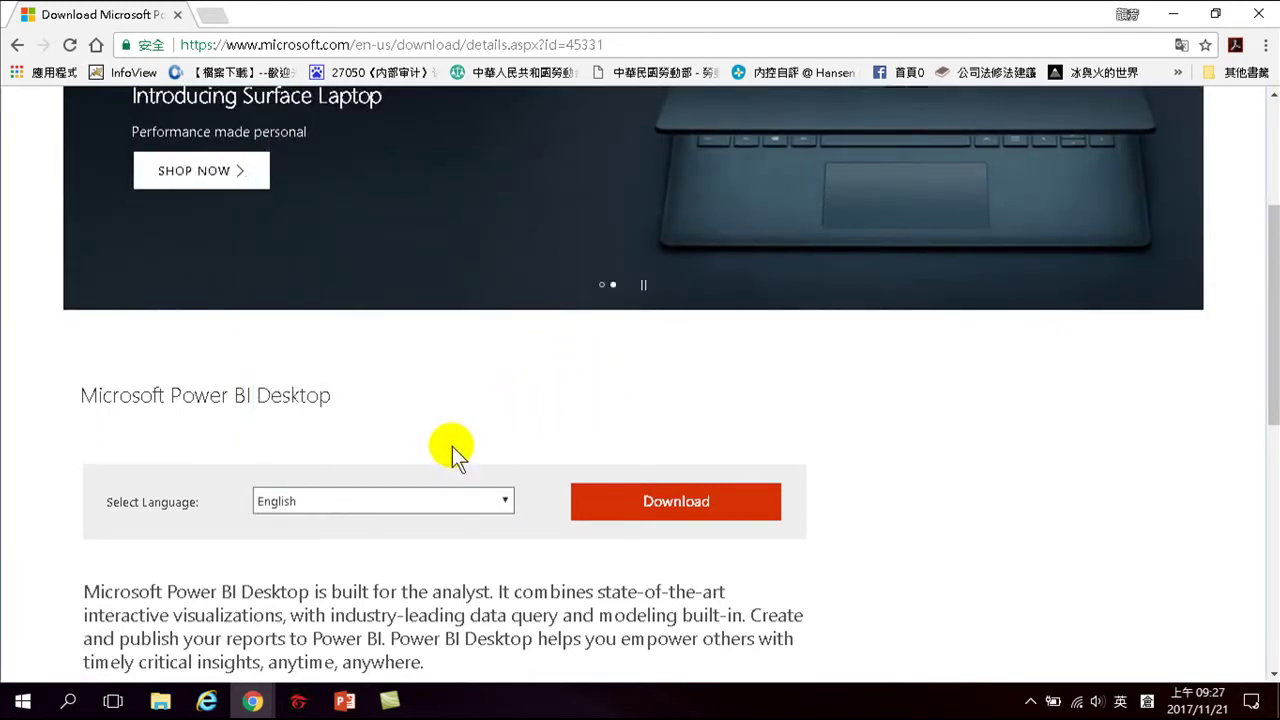
pyautogui.click(337, 499)
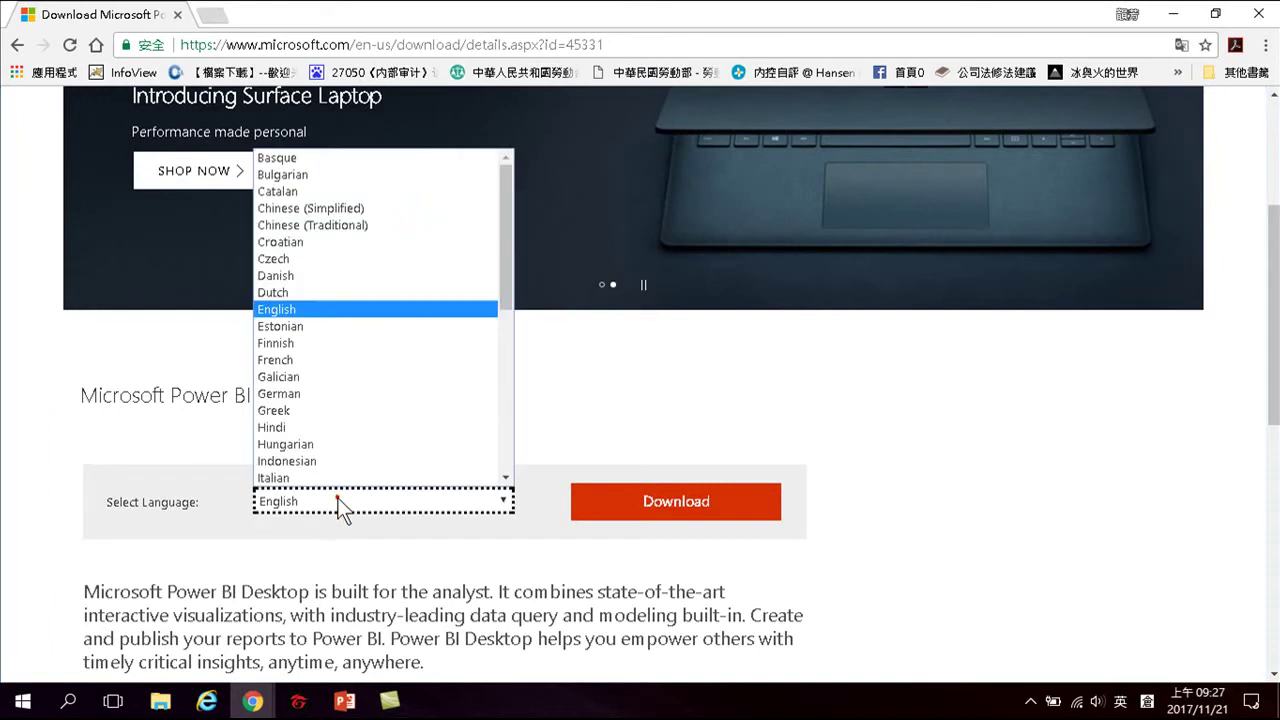
pyautogui.click(290, 225)
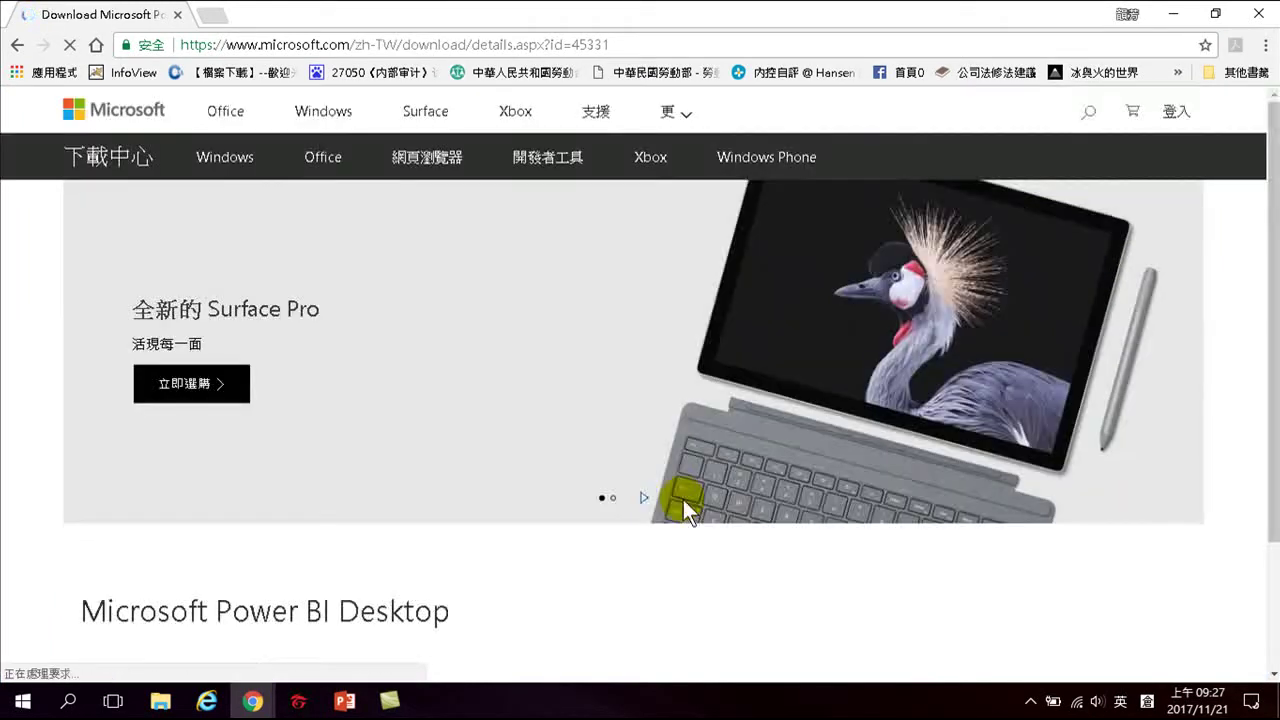
# - Show the .msi installer files for download, then close Chrome
pyautogui.click(683, 500)
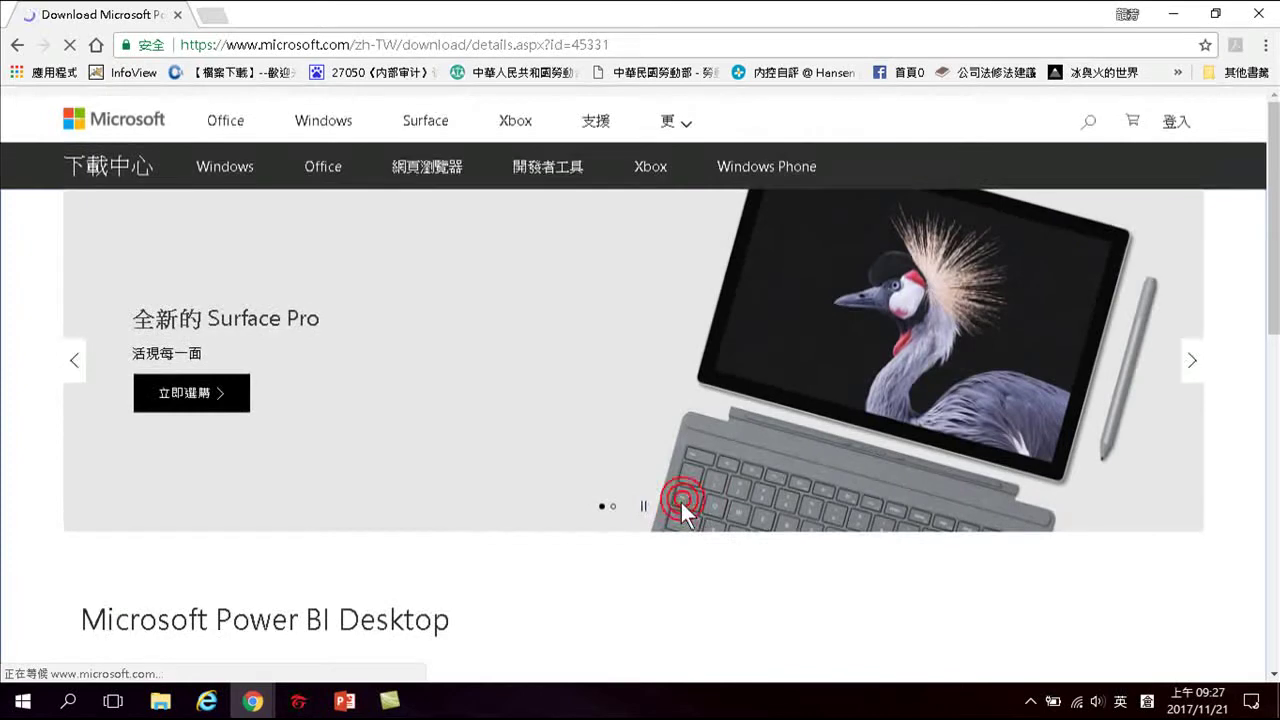
pyautogui.scroll(-3, 683, 500)
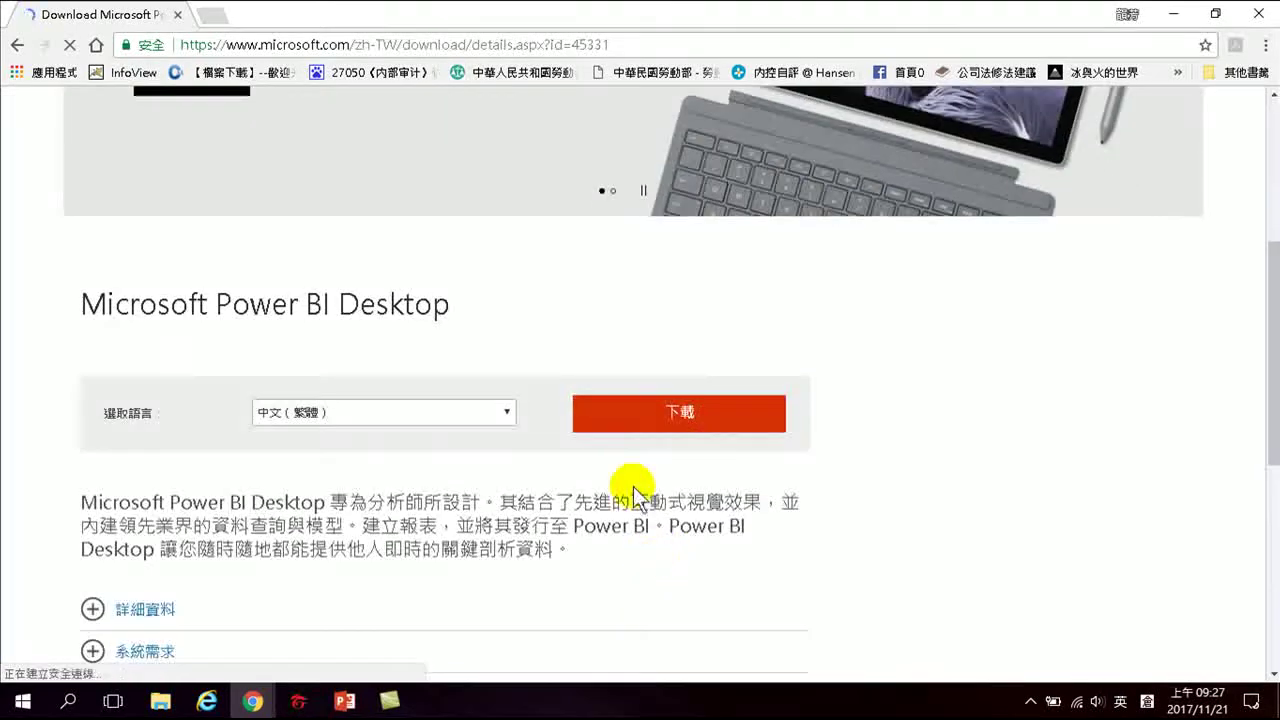
pyautogui.click(675, 416)
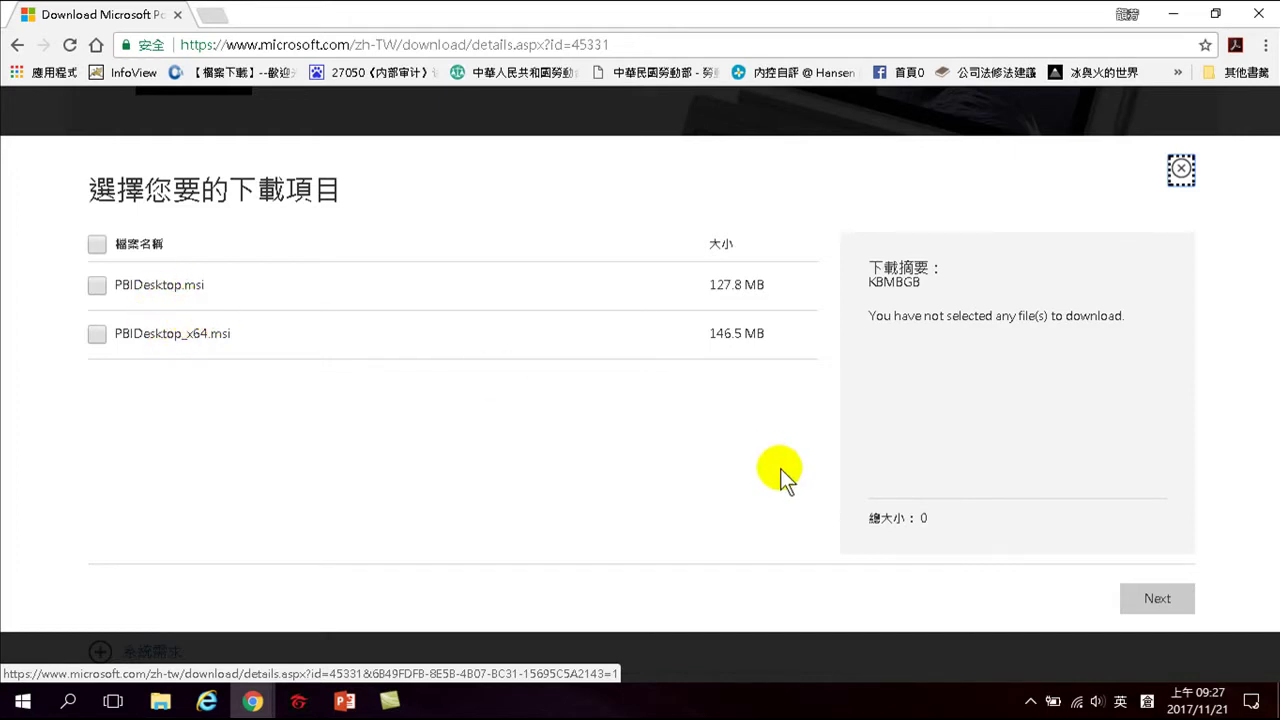
pyautogui.click(1261, 20)
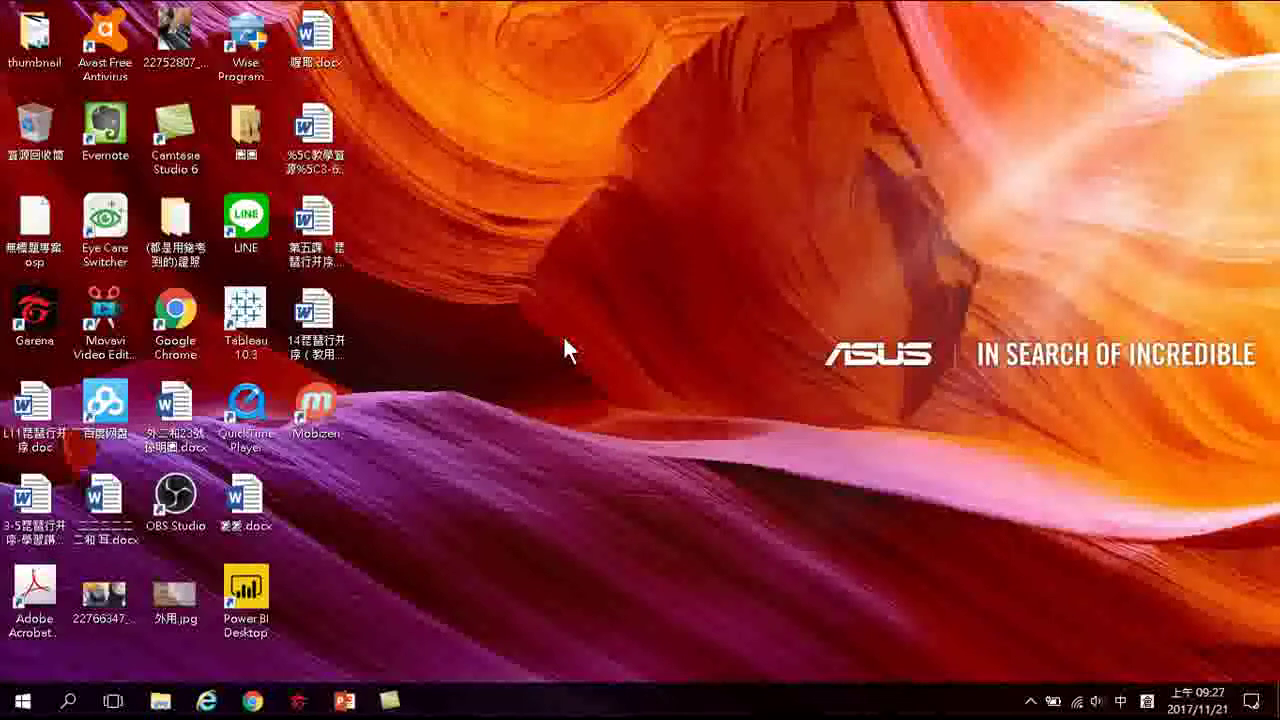
# - Launch Power BI Desktop from its desktop icon and close the sign-in start screen
pyautogui.doubleClick(248, 593)
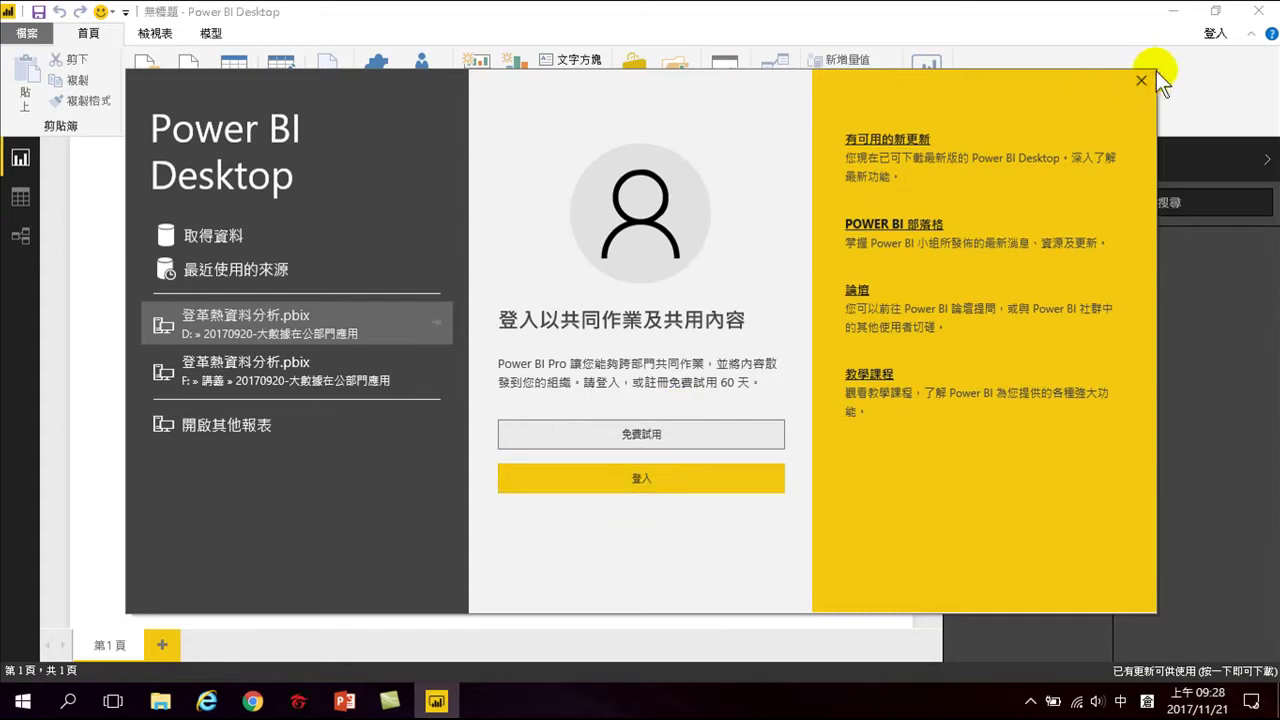
pyautogui.click(638, 474)
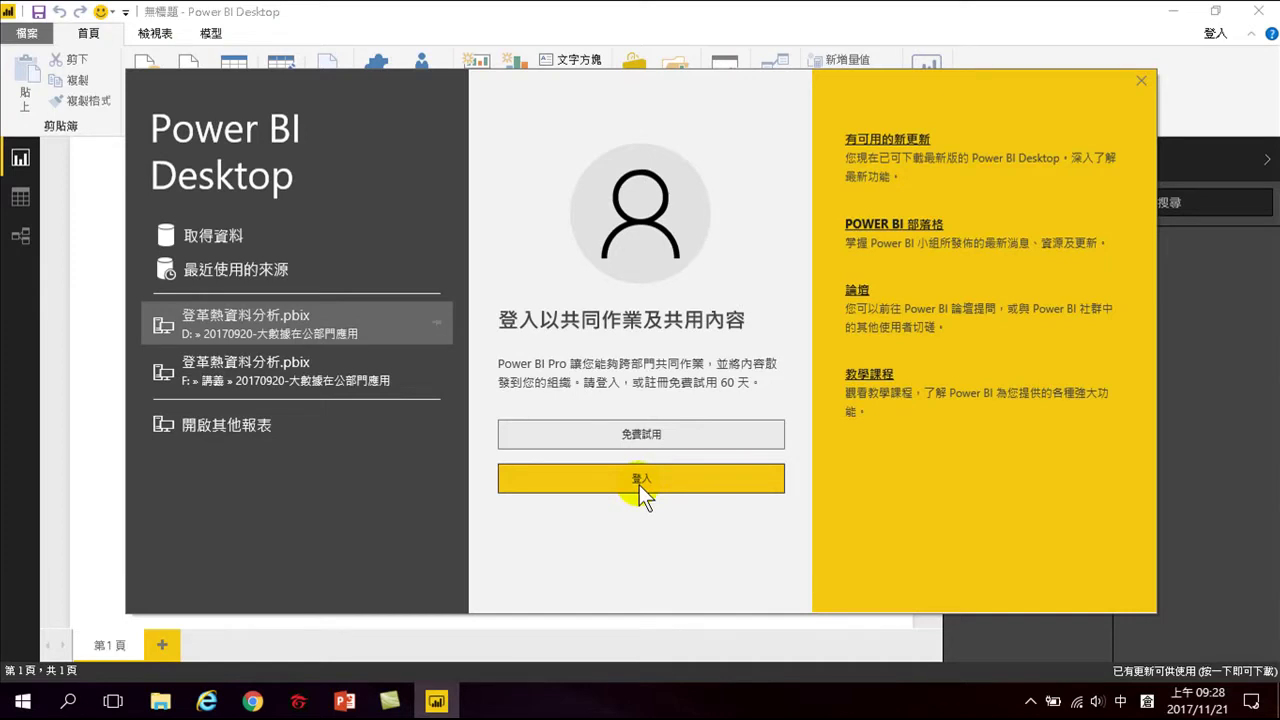
pyautogui.click(1141, 79)
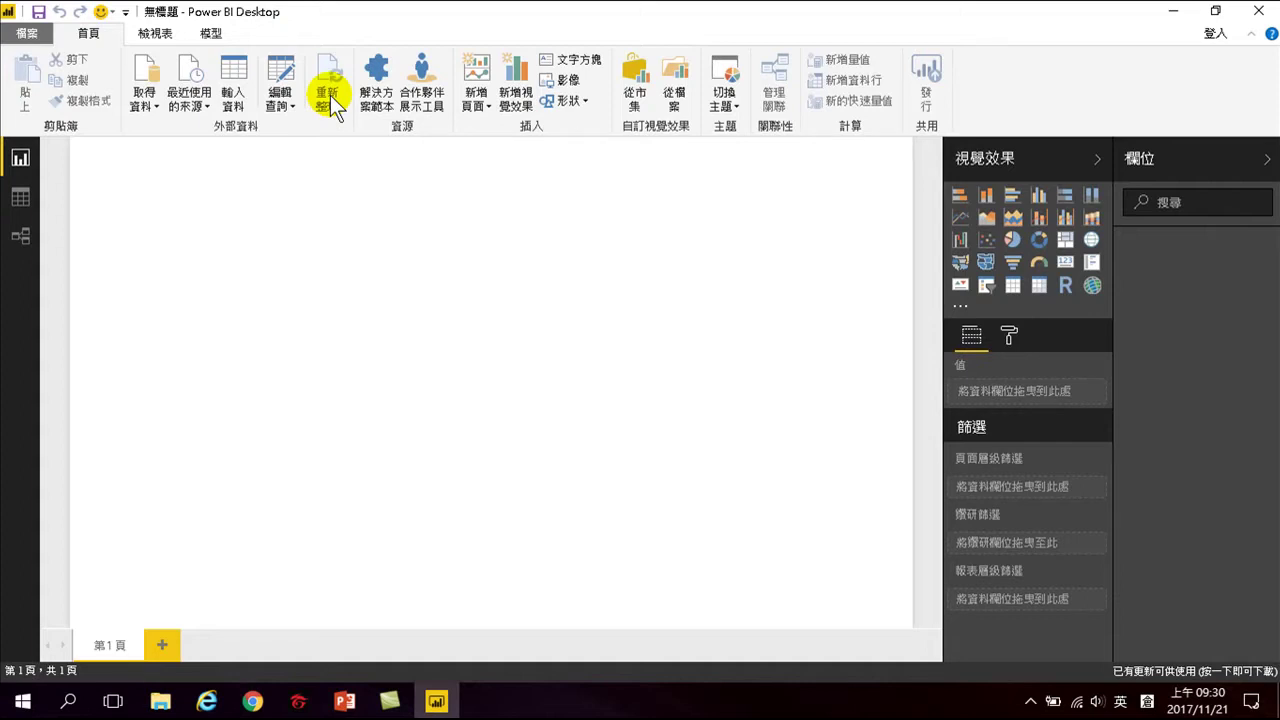
pyautogui.click(146, 73)
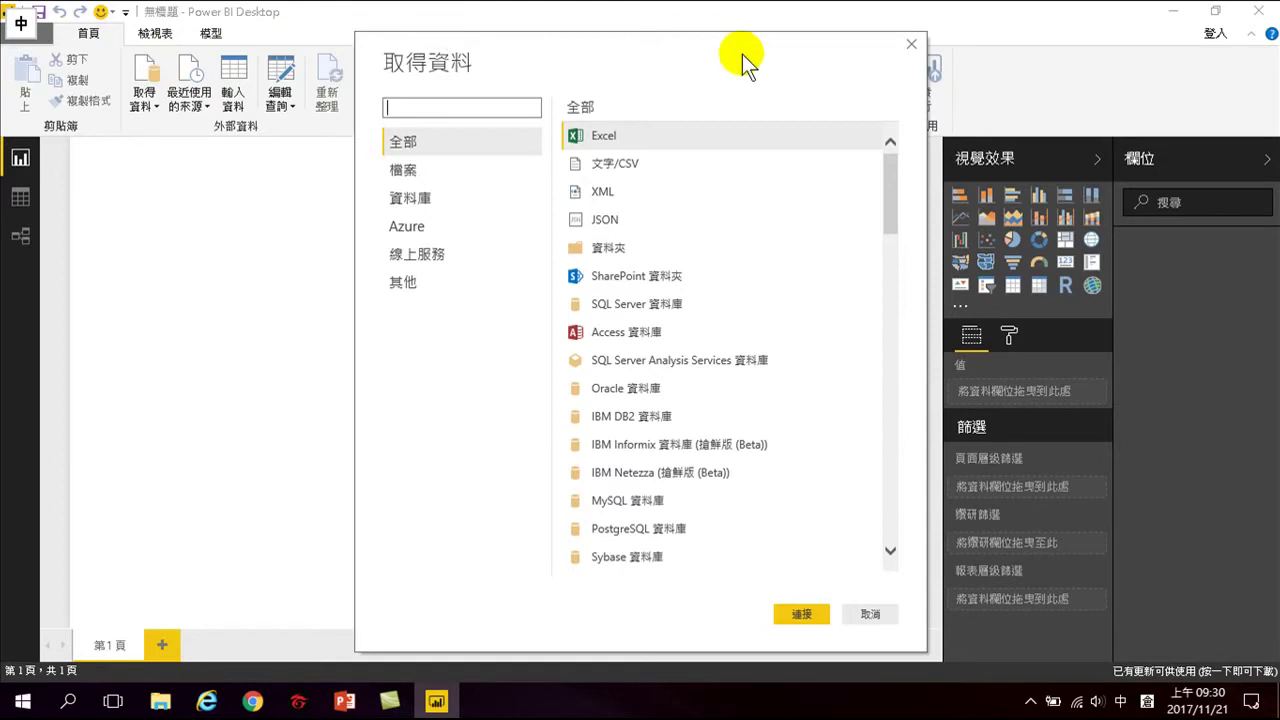
pyautogui.click(406, 170)
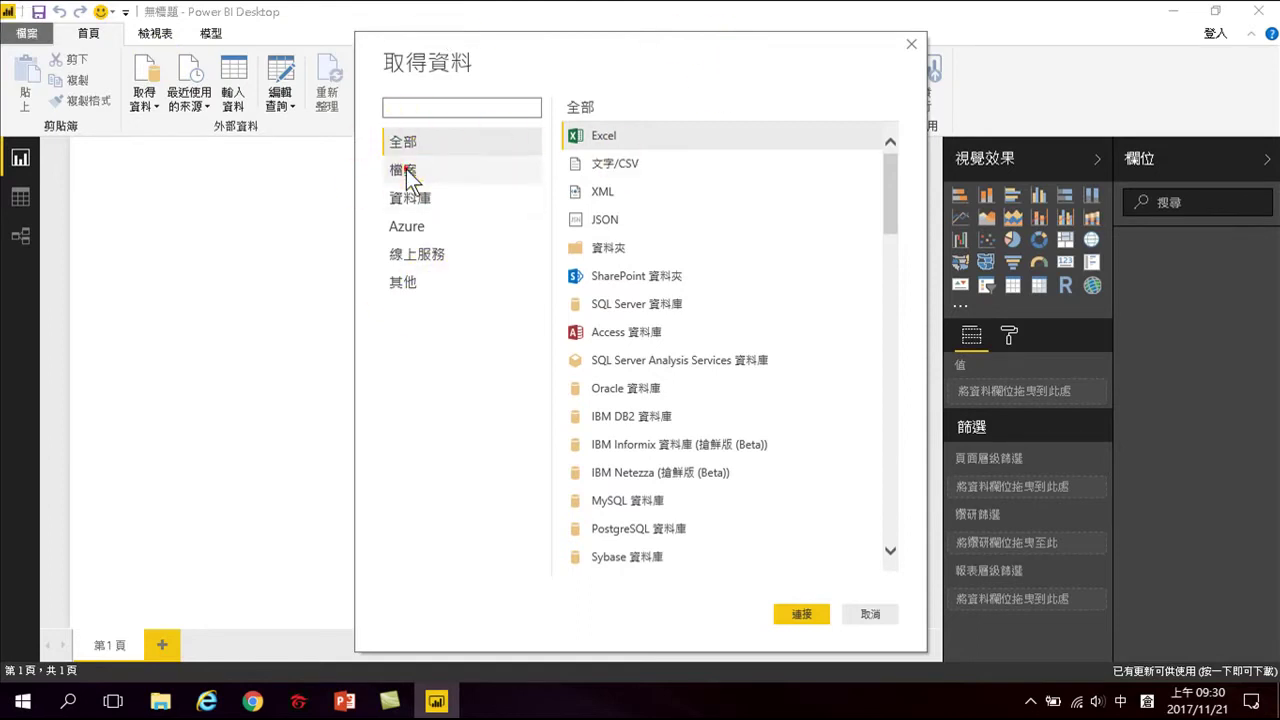
pyautogui.click(408, 199)
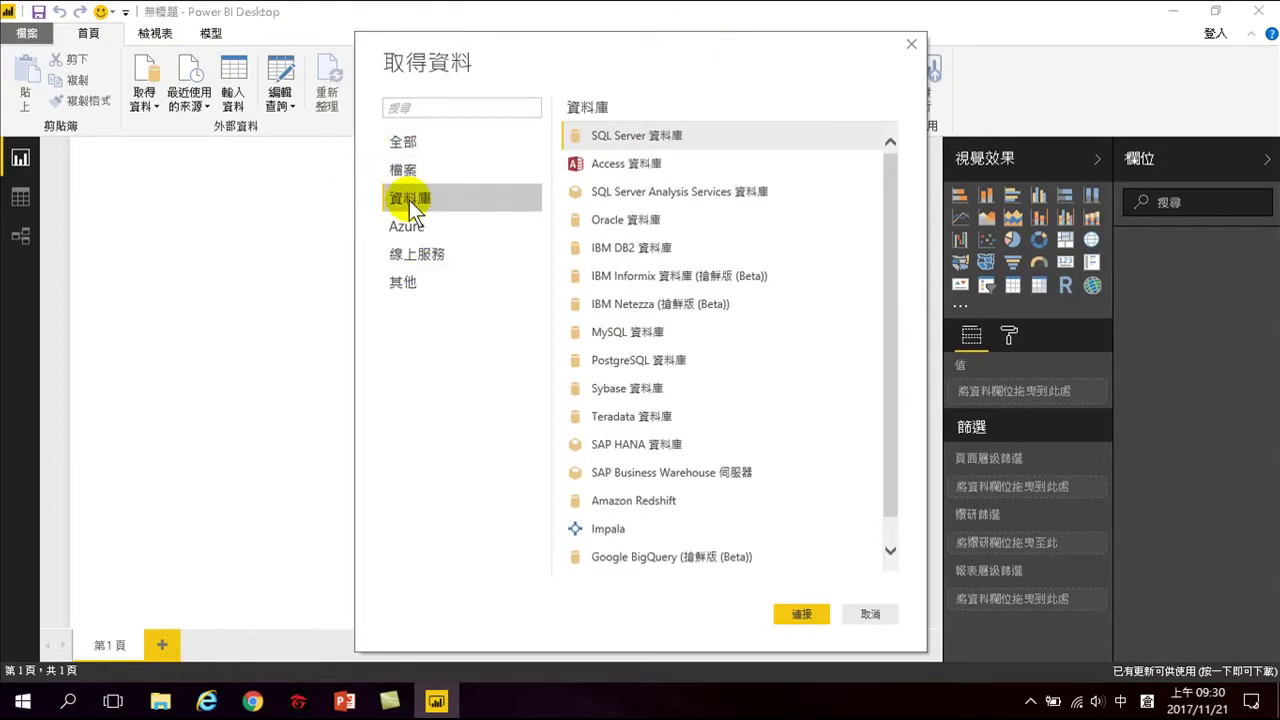
pyautogui.click(405, 143)
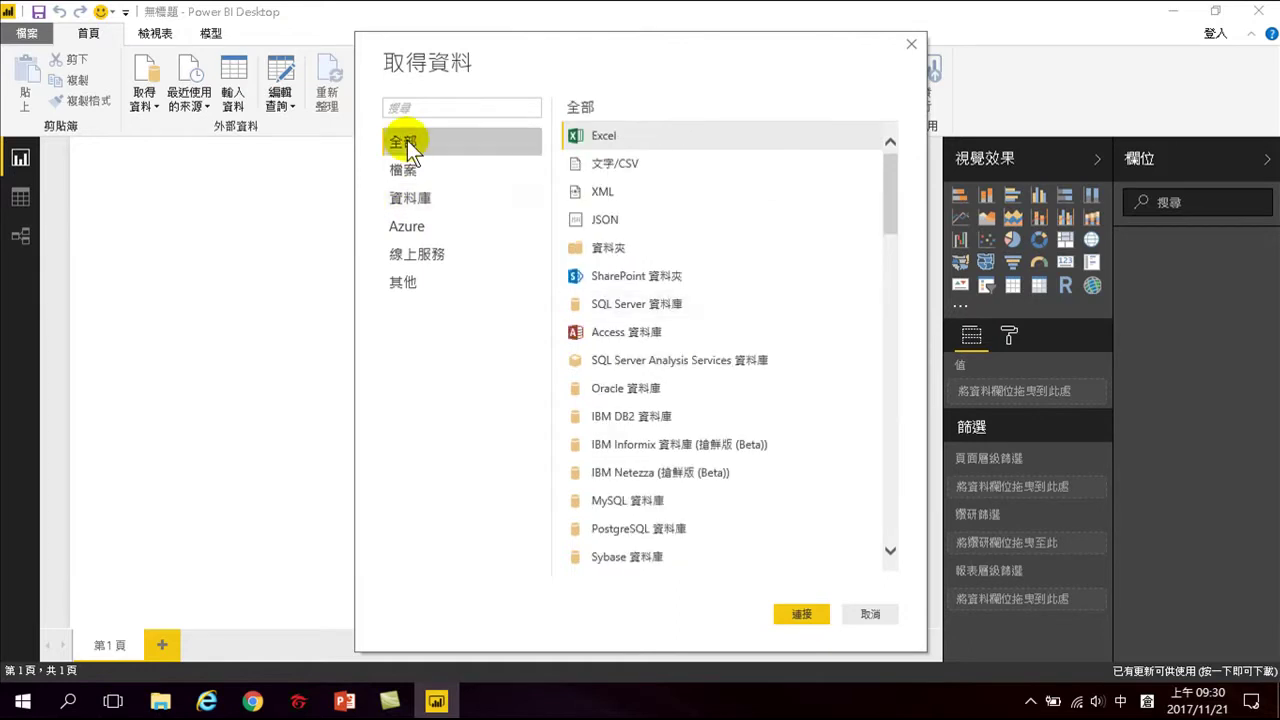
pyautogui.click(911, 44)
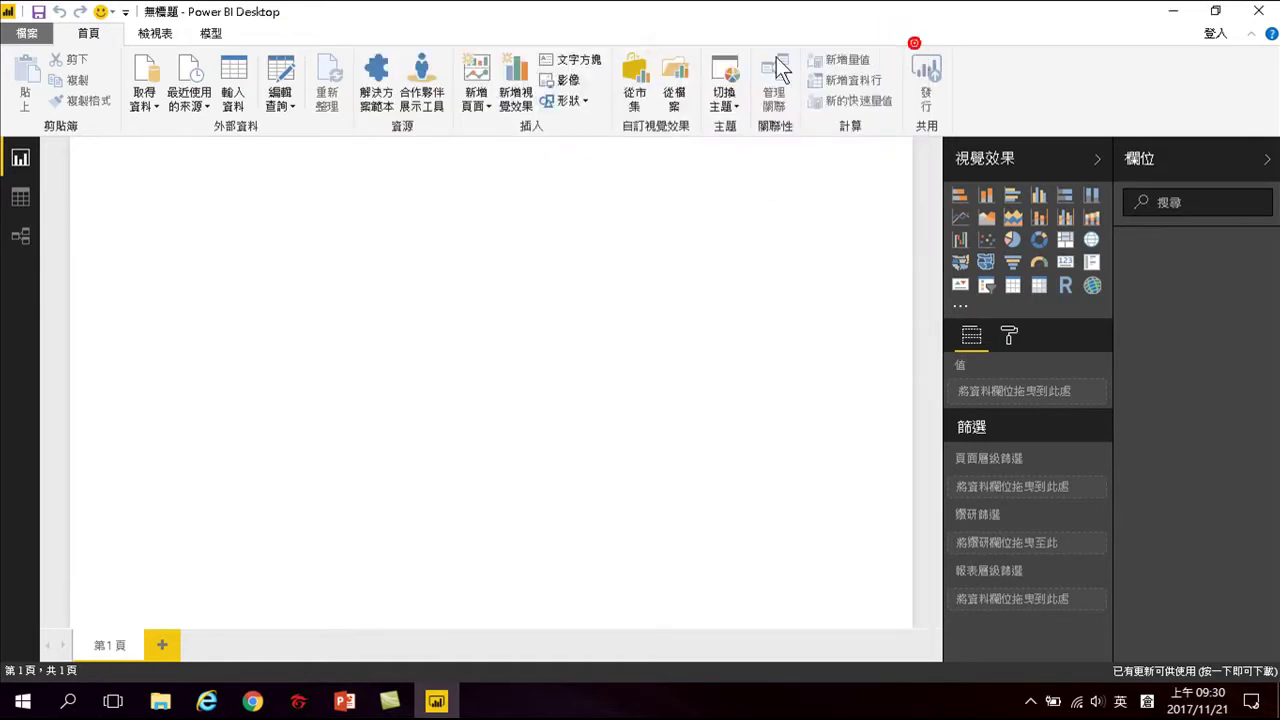
pyautogui.click(142, 100)
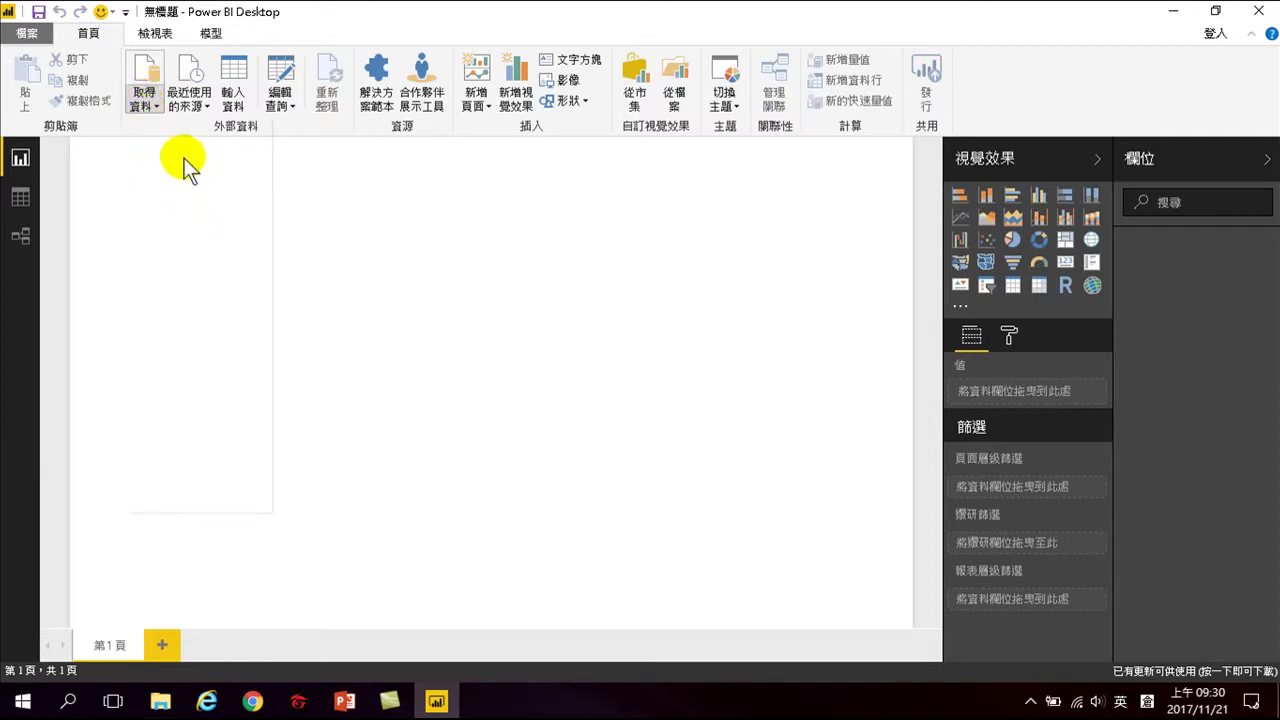
pyautogui.click(149, 102)
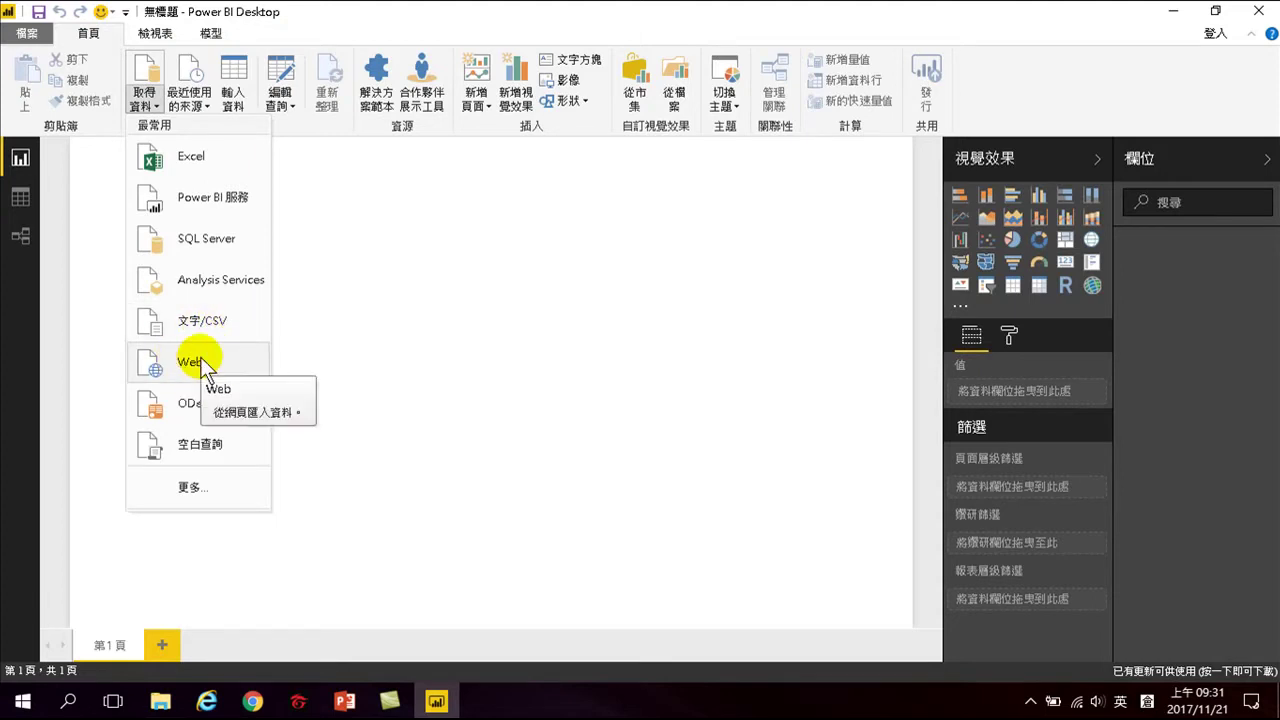
pyautogui.click(195, 487)
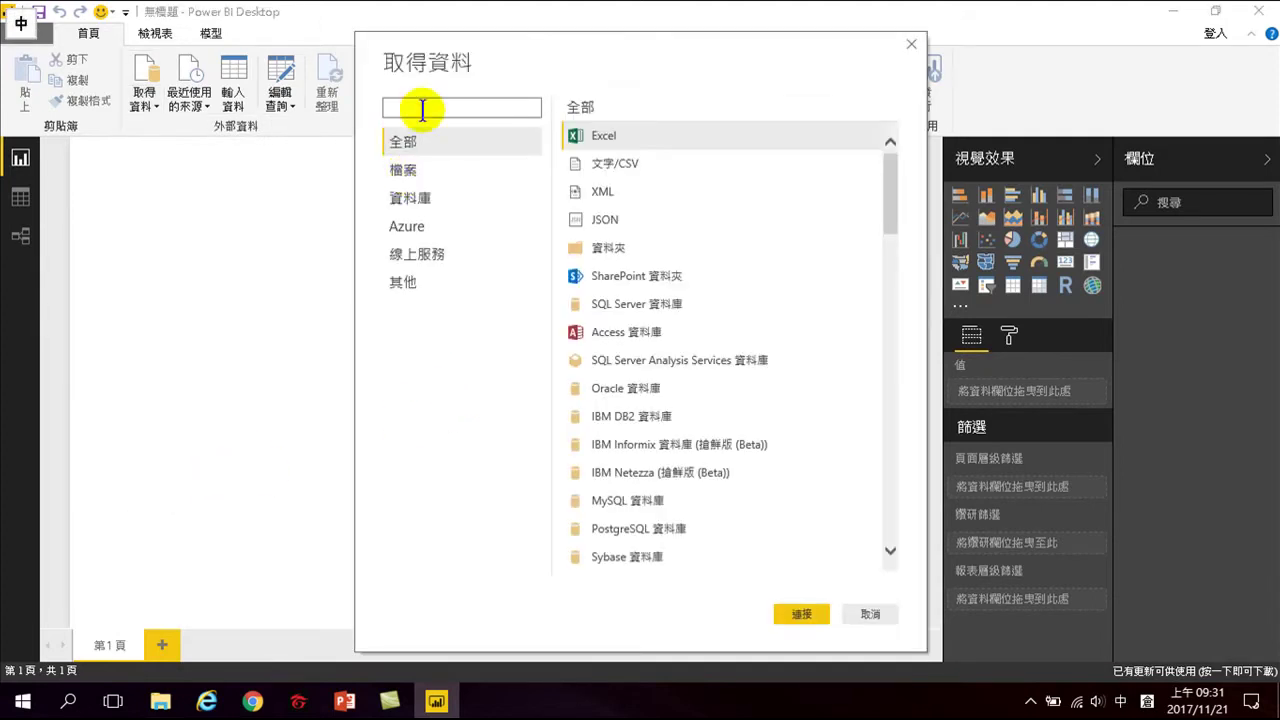
pyautogui.click(911, 44)
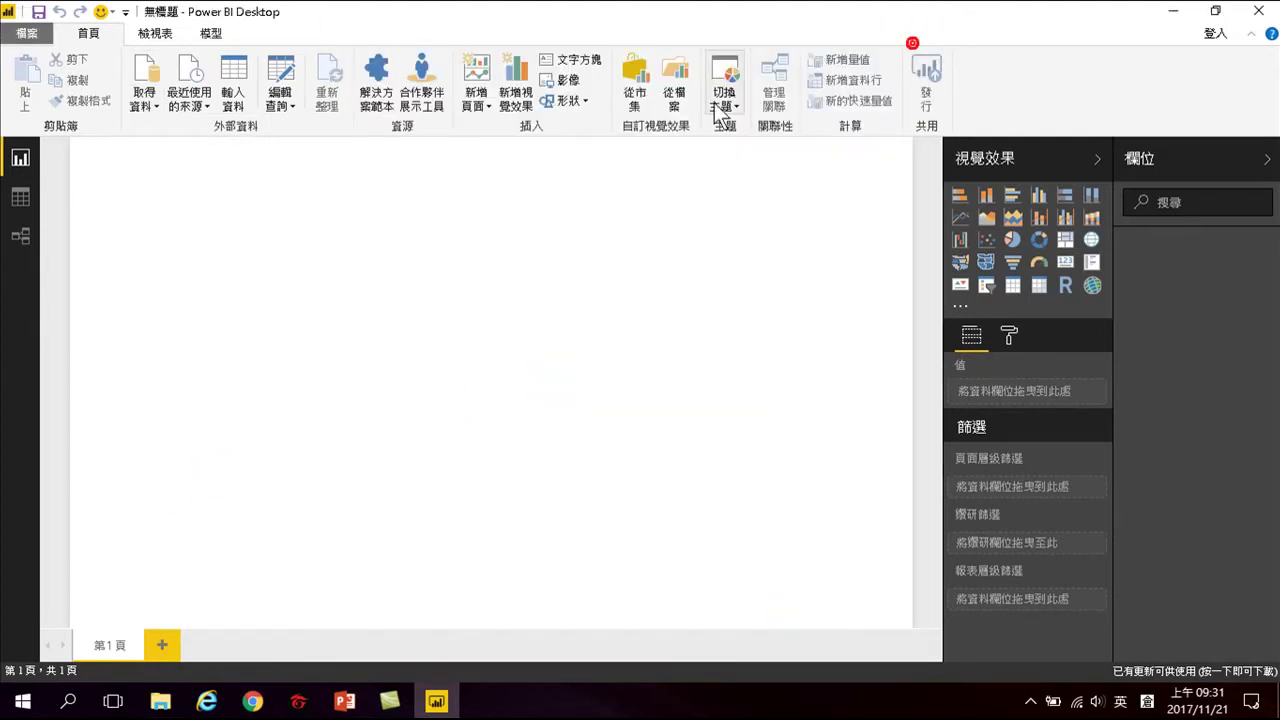
# - Import the 訂單 sheet from 下載\超市範例20171121.xlsx via Get Data > Excel and load it
pyautogui.click(145, 105)
pyautogui.click(145, 105)
pyautogui.click(143, 100)
pyautogui.click(189, 156)
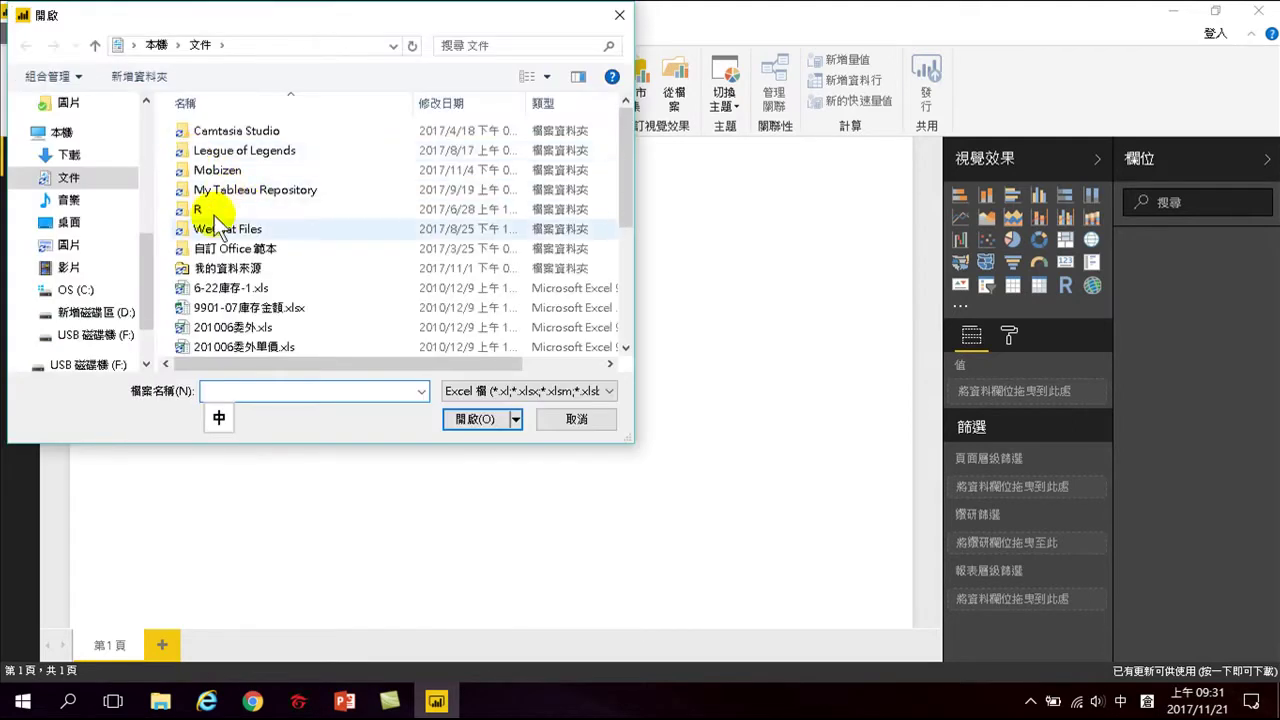
pyautogui.click(72, 156)
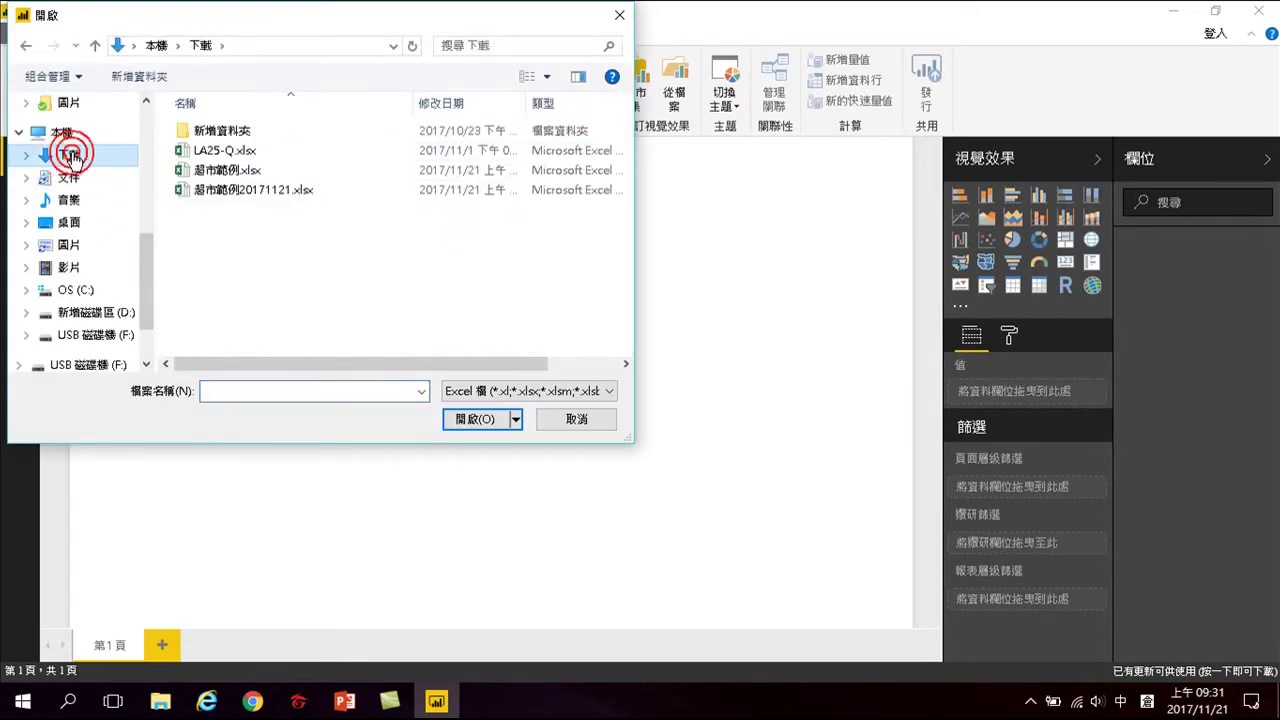
pyautogui.click(225, 187)
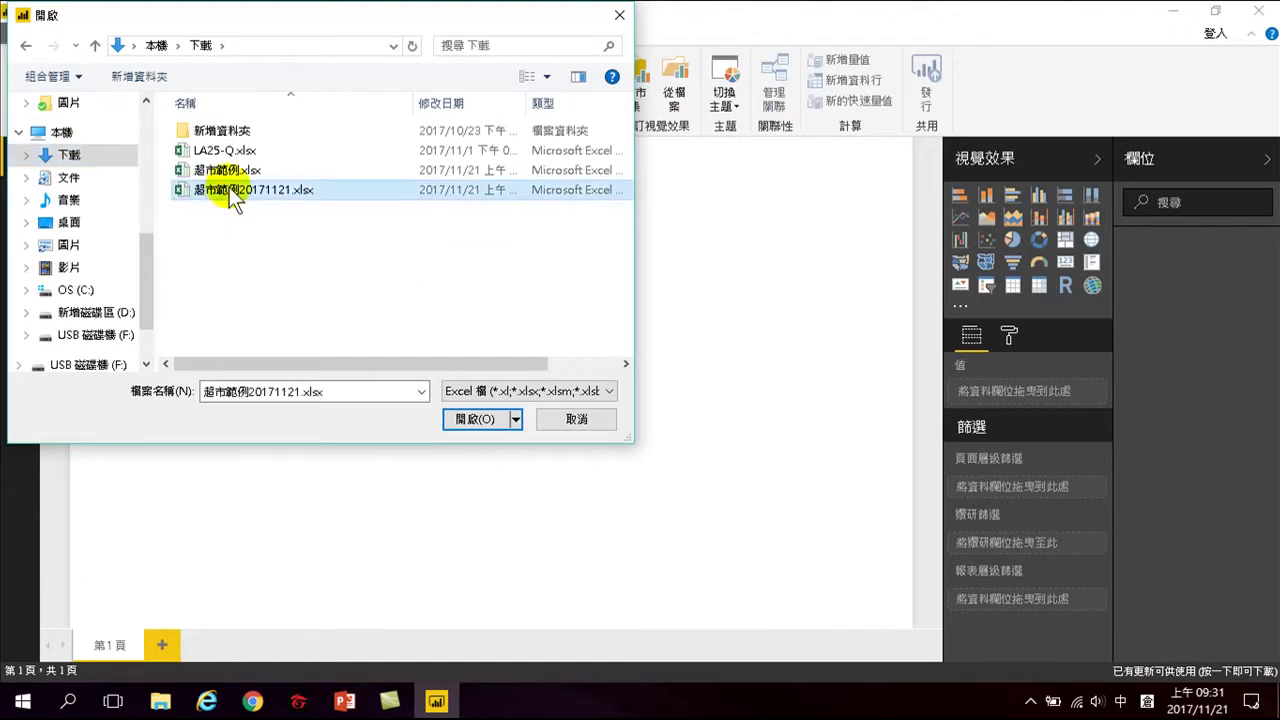
pyautogui.click(466, 417)
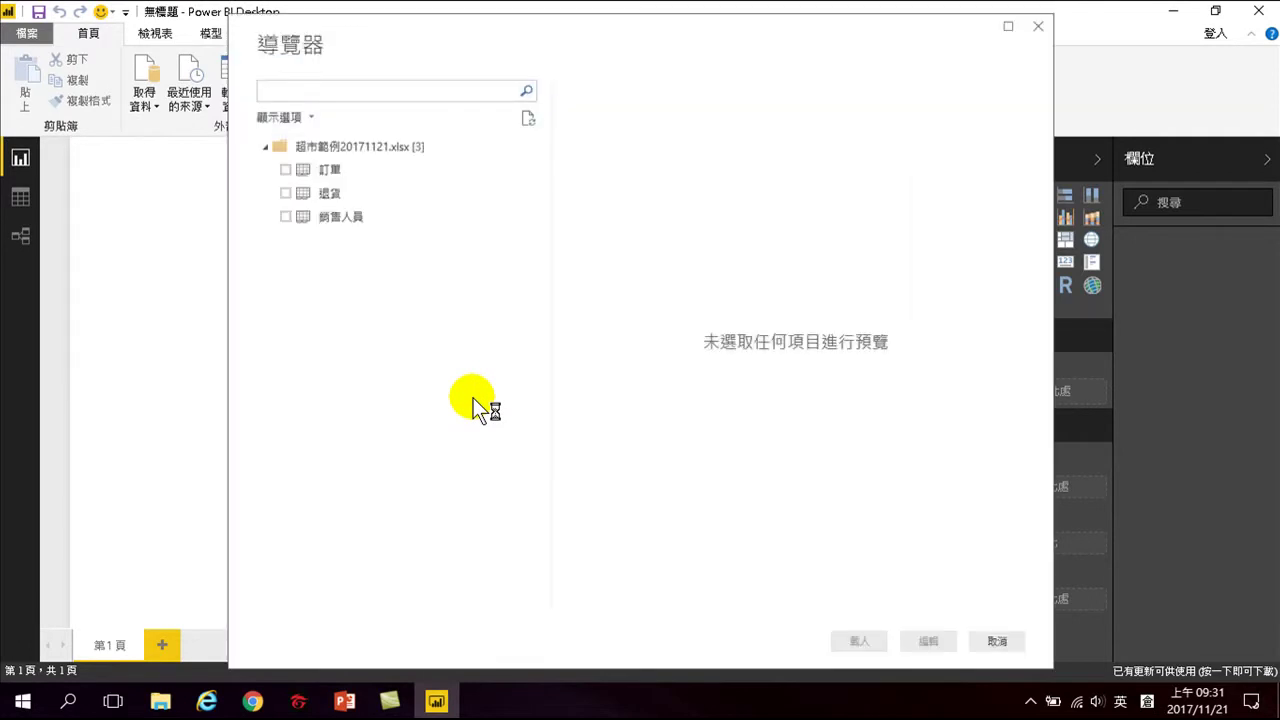
pyautogui.click(323, 171)
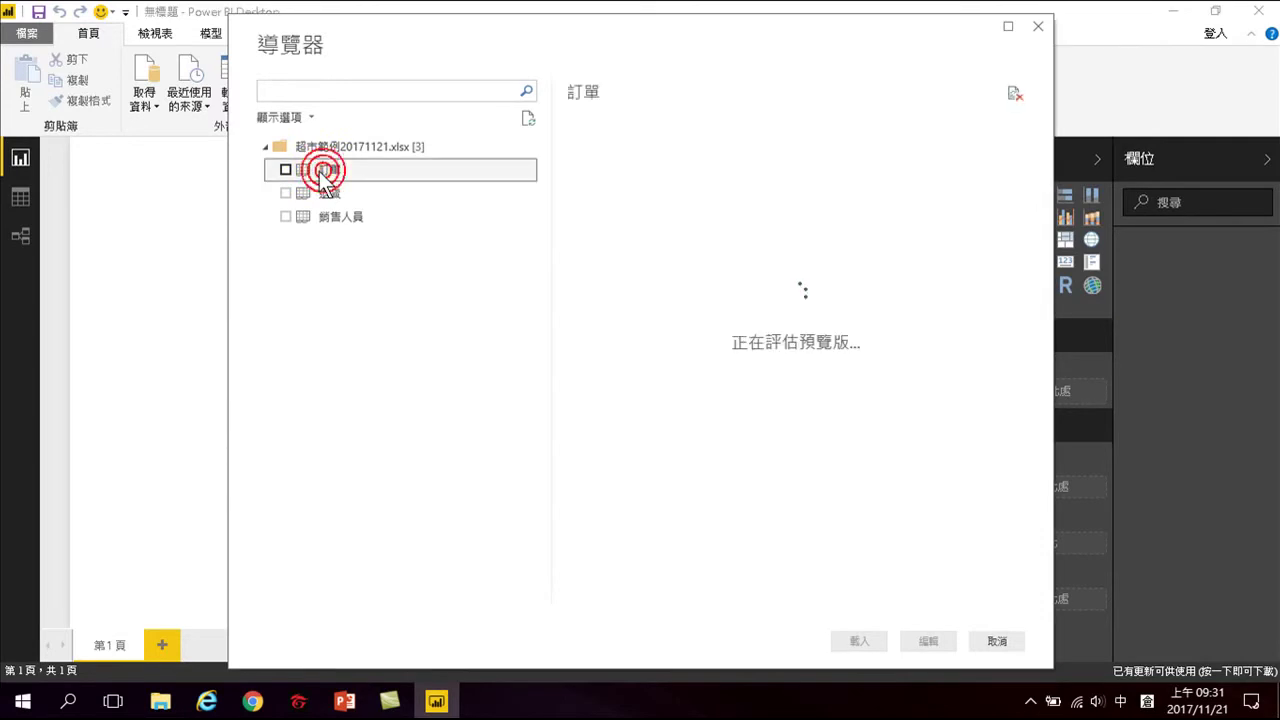
pyautogui.click(285, 170)
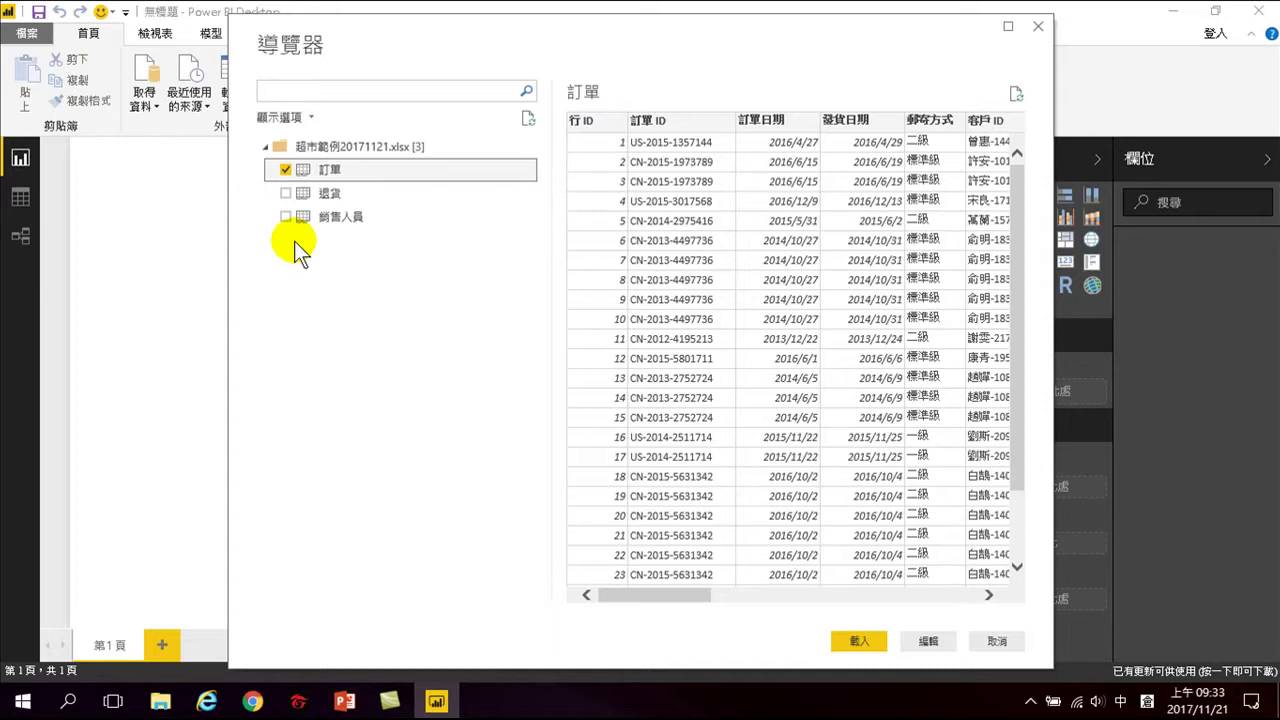
pyautogui.click(857, 640)
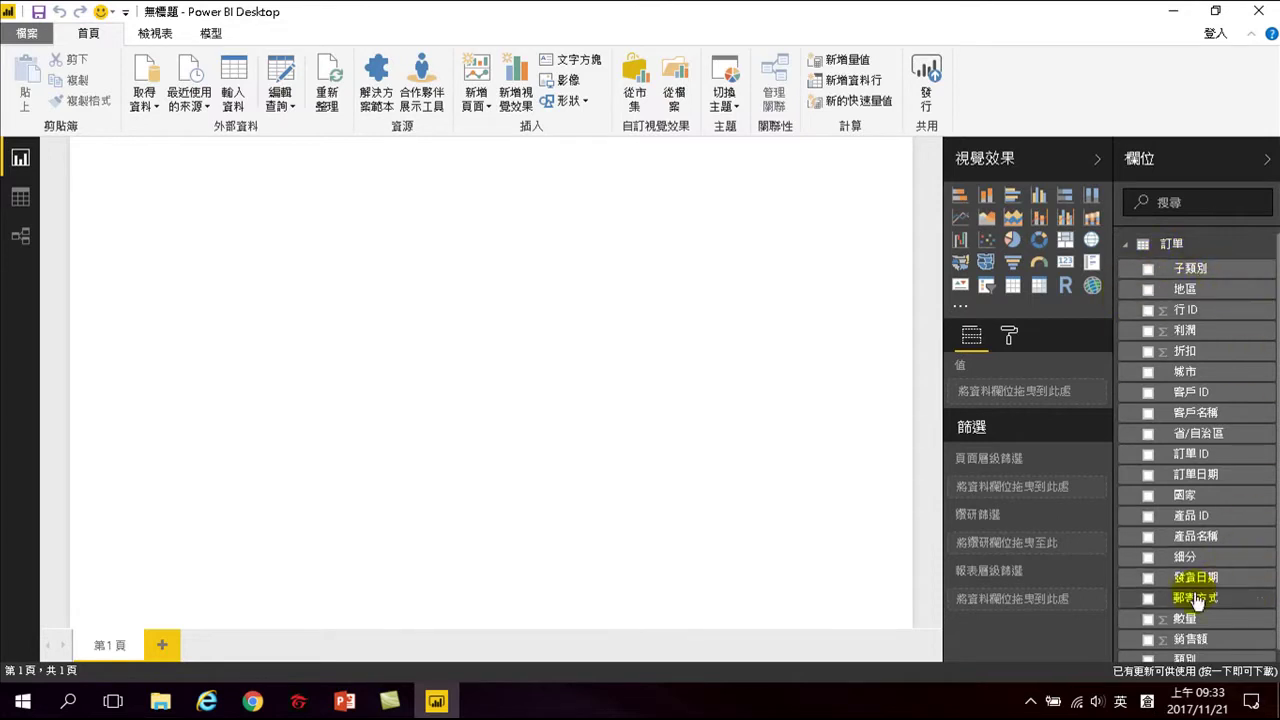
pyautogui.click(1126, 245)
pyautogui.click(1126, 245)
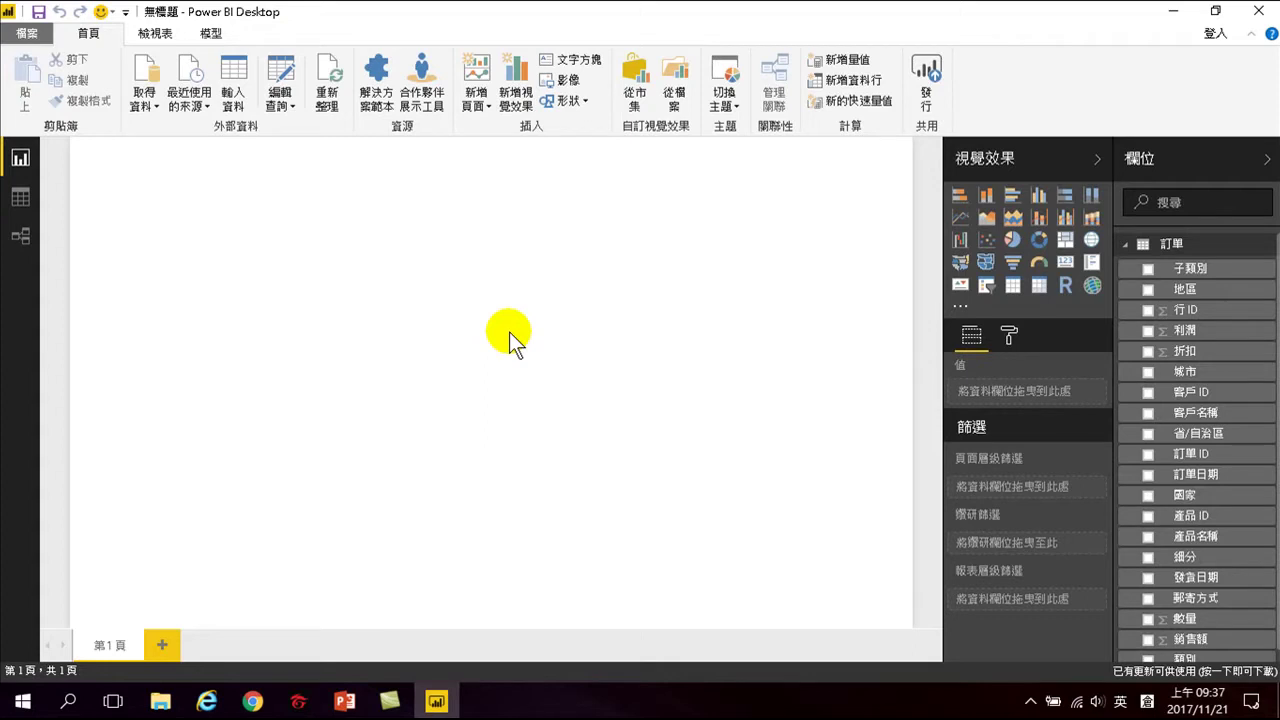
# - Import the 退貨 and 銷售人員 sheets from 超市範例20171121.xlsx via Get Data > Excel
pyautogui.click(145, 110)
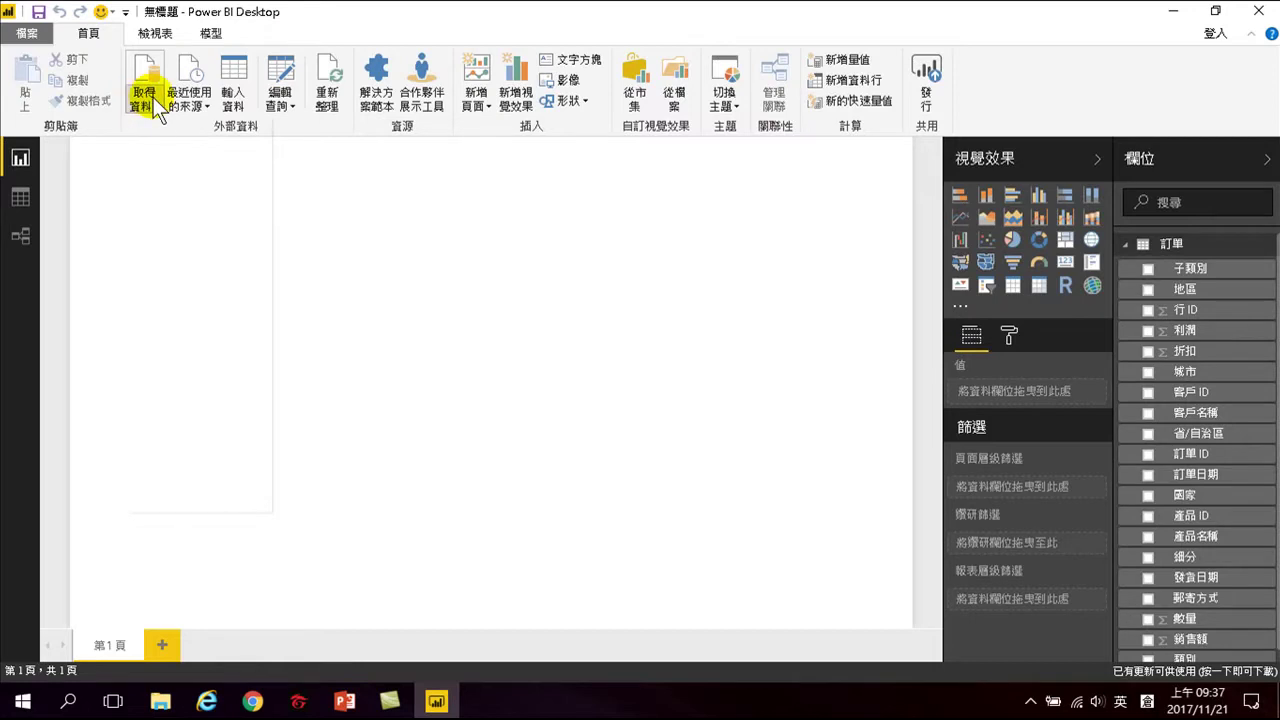
pyautogui.click(145, 98)
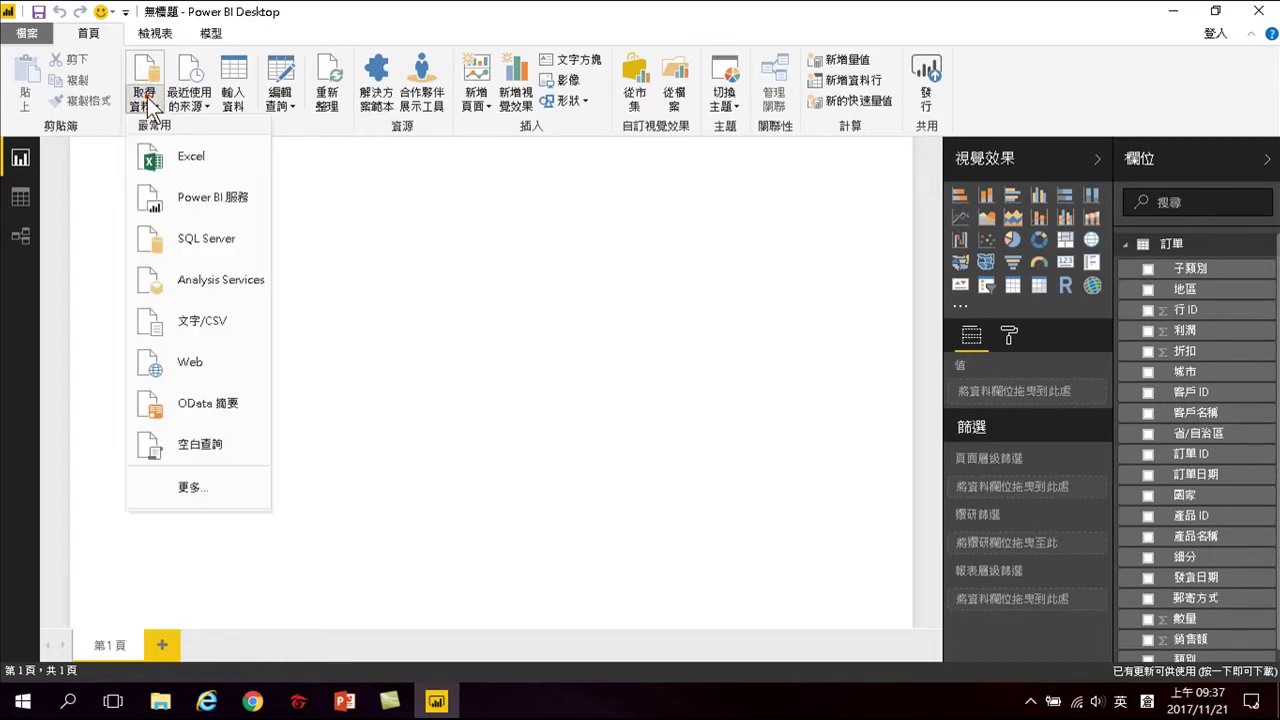
pyautogui.click(200, 157)
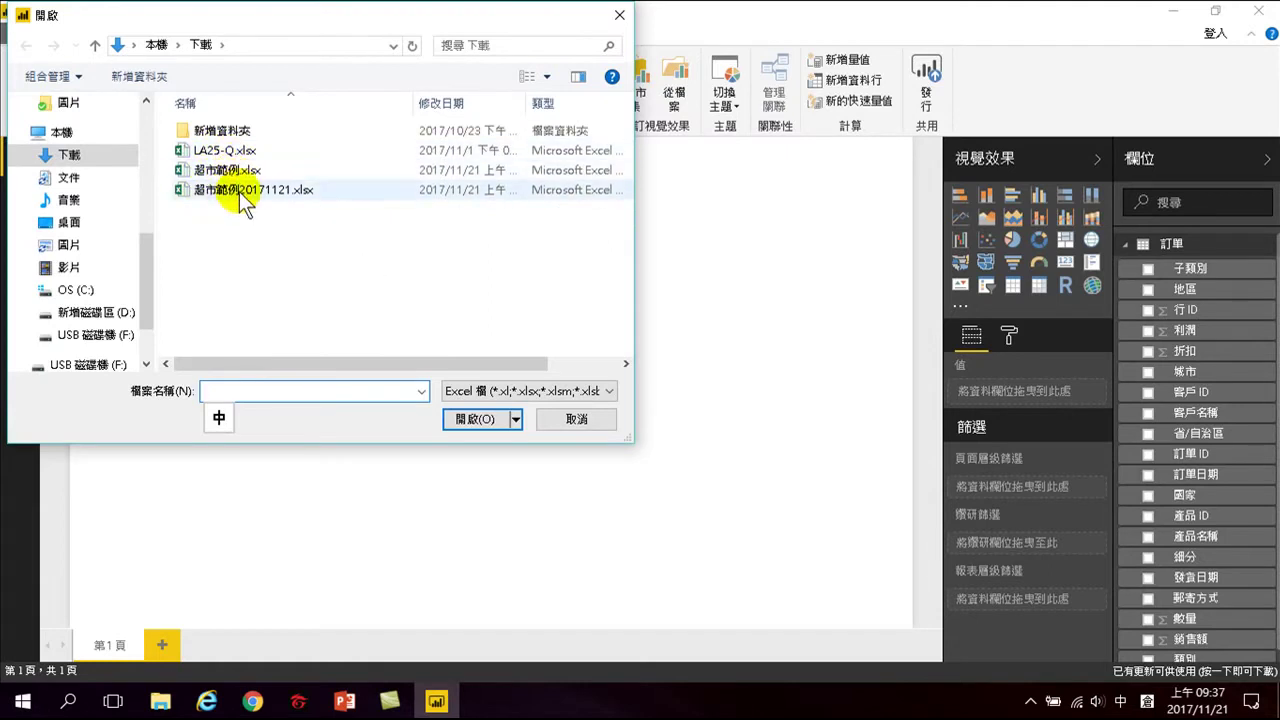
pyautogui.click(238, 190)
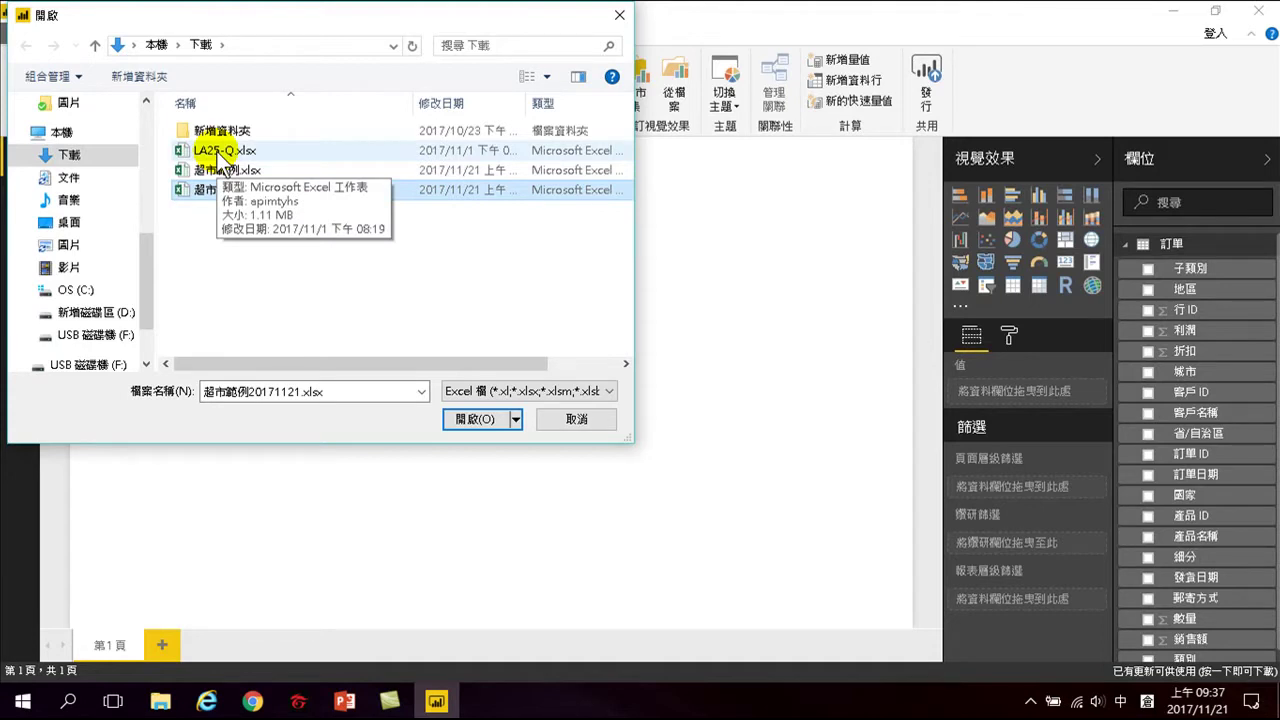
pyautogui.click(221, 191)
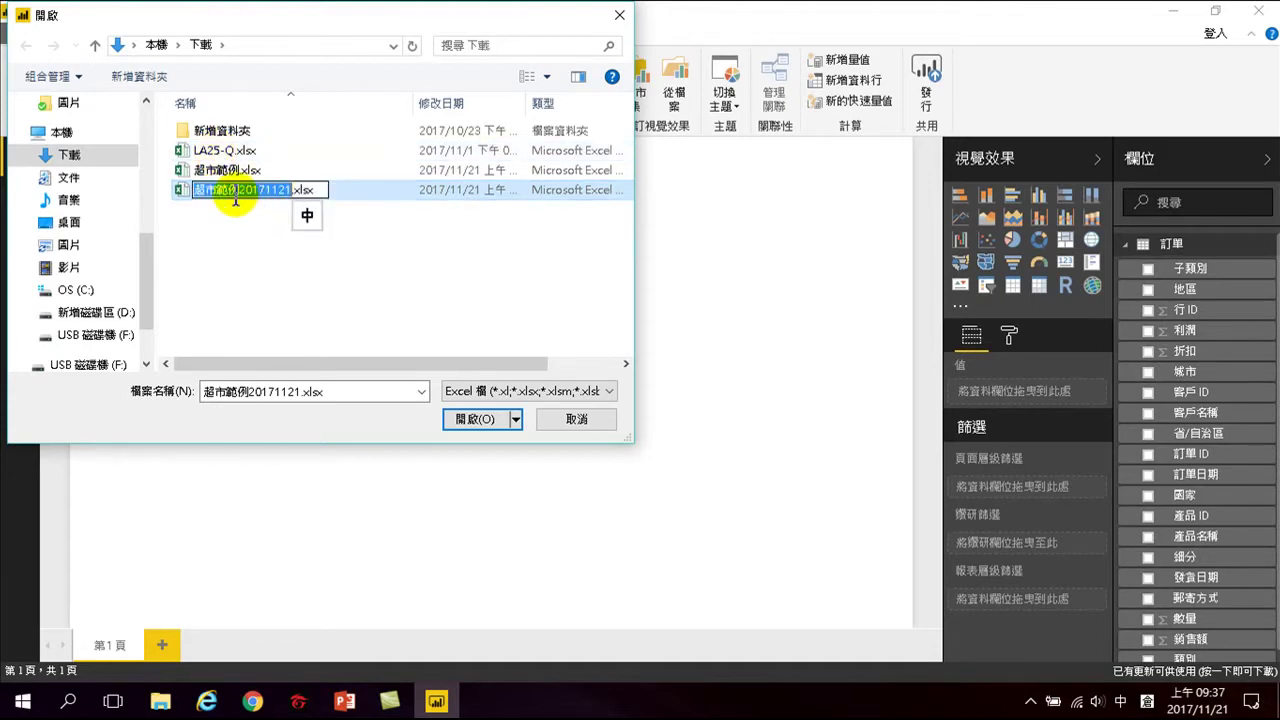
pyautogui.click(182, 190)
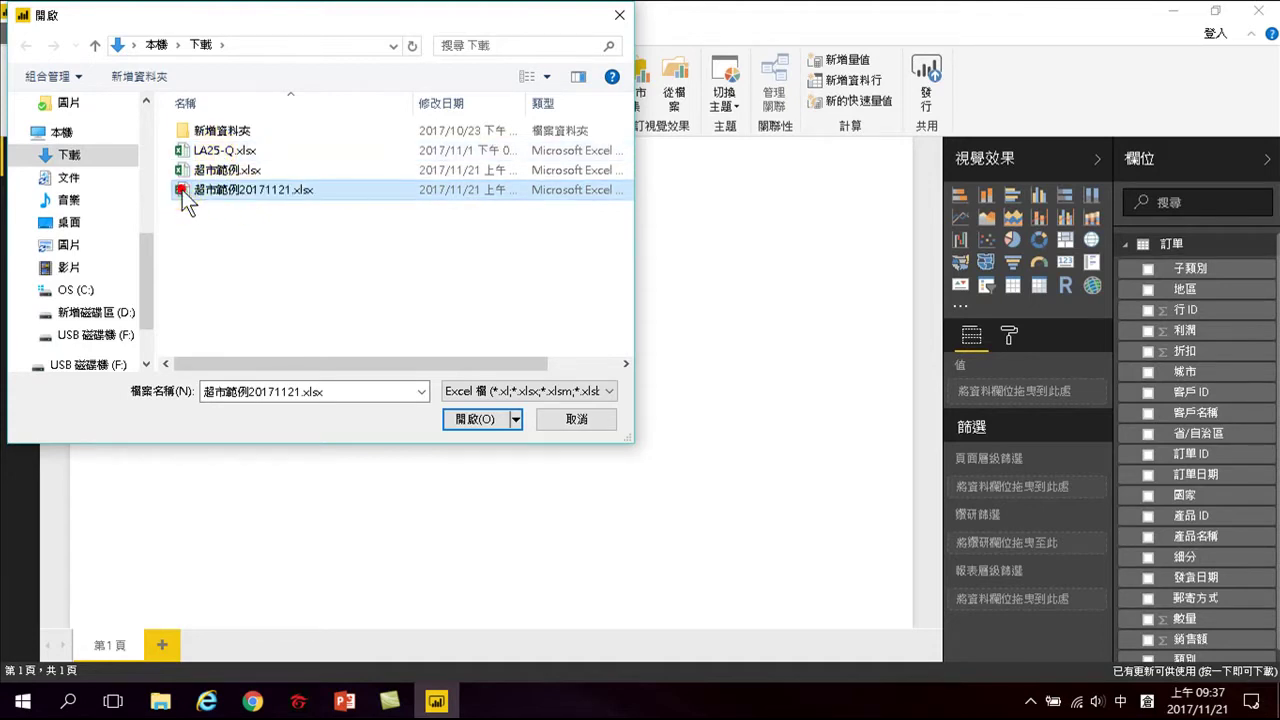
pyautogui.click(474, 420)
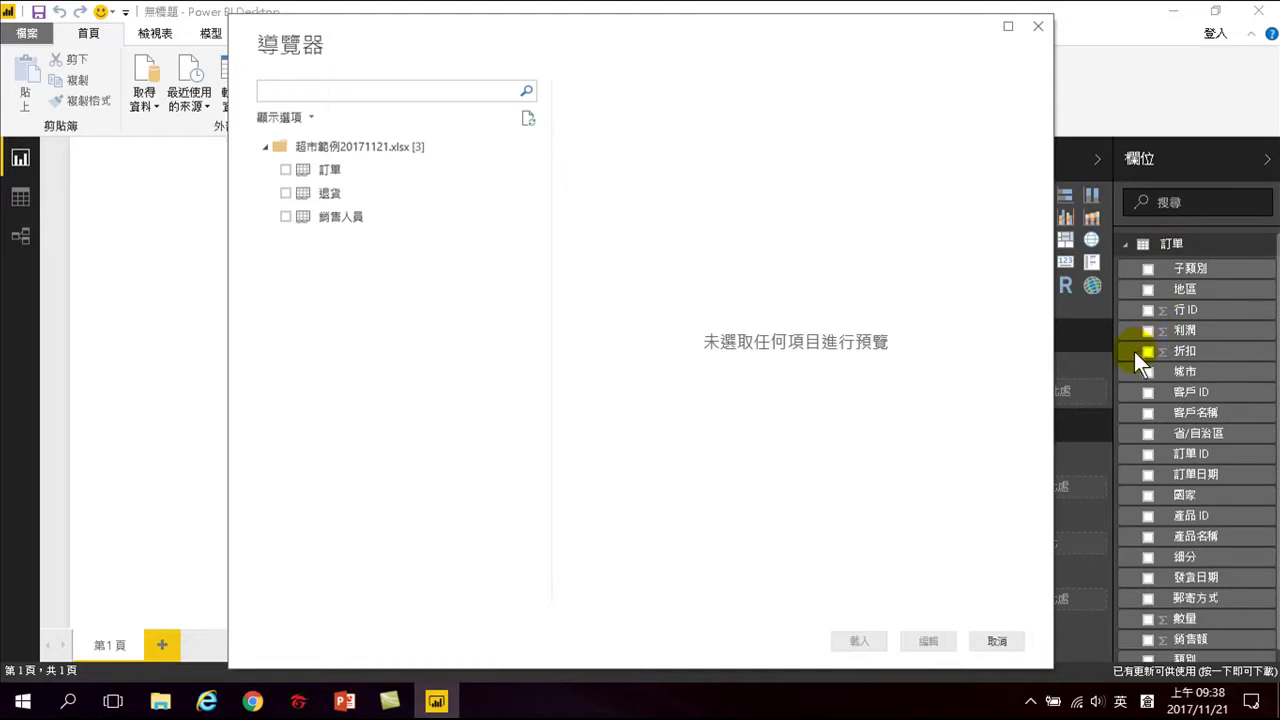
pyautogui.click(286, 193)
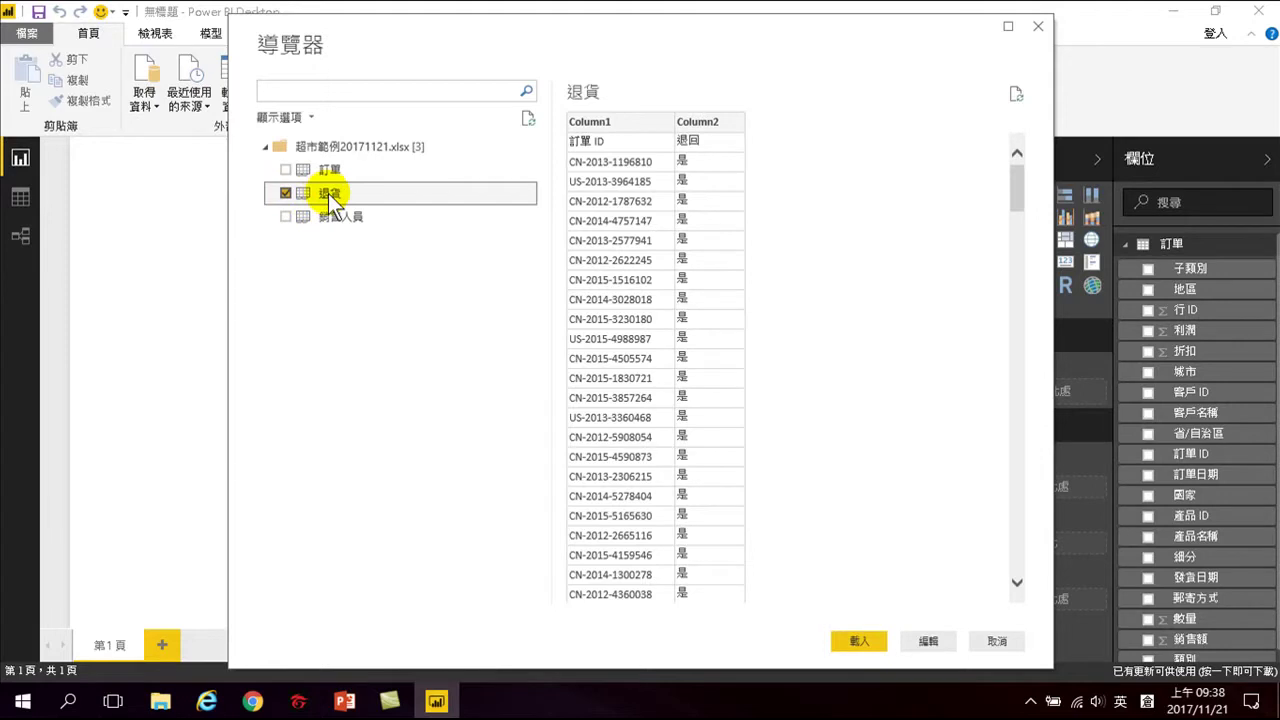
pyautogui.click(286, 218)
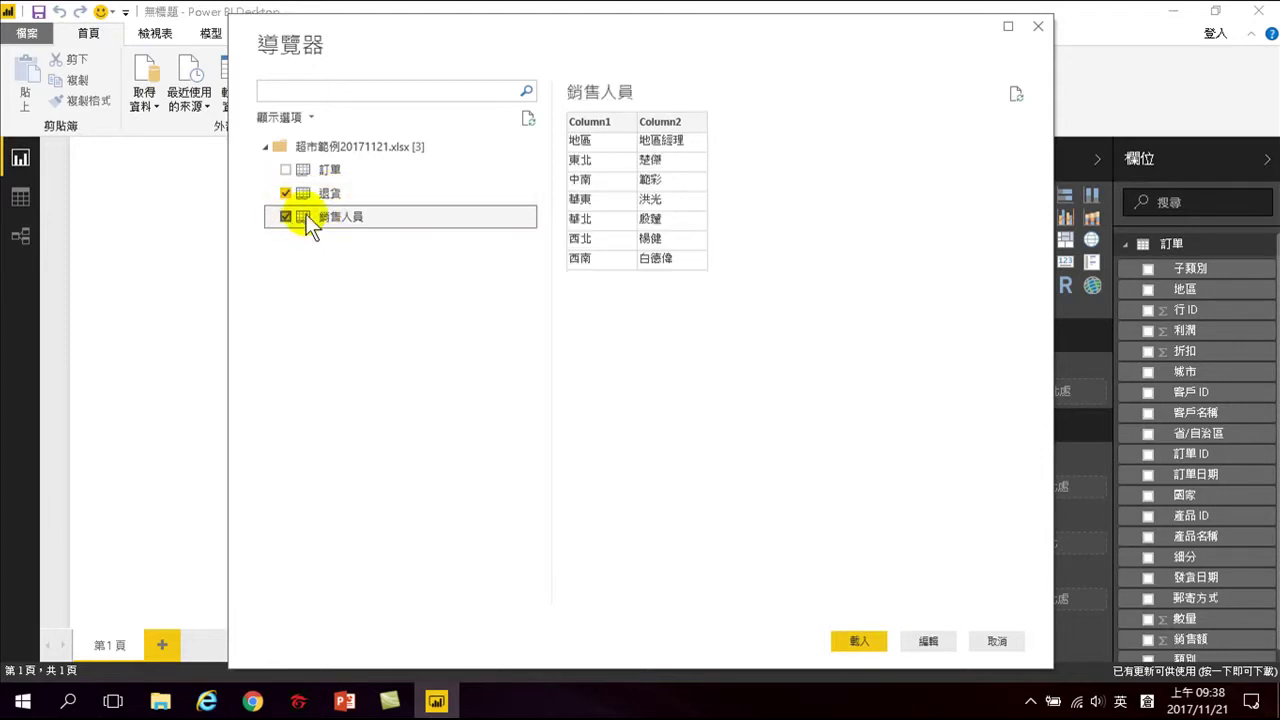
pyautogui.click(856, 639)
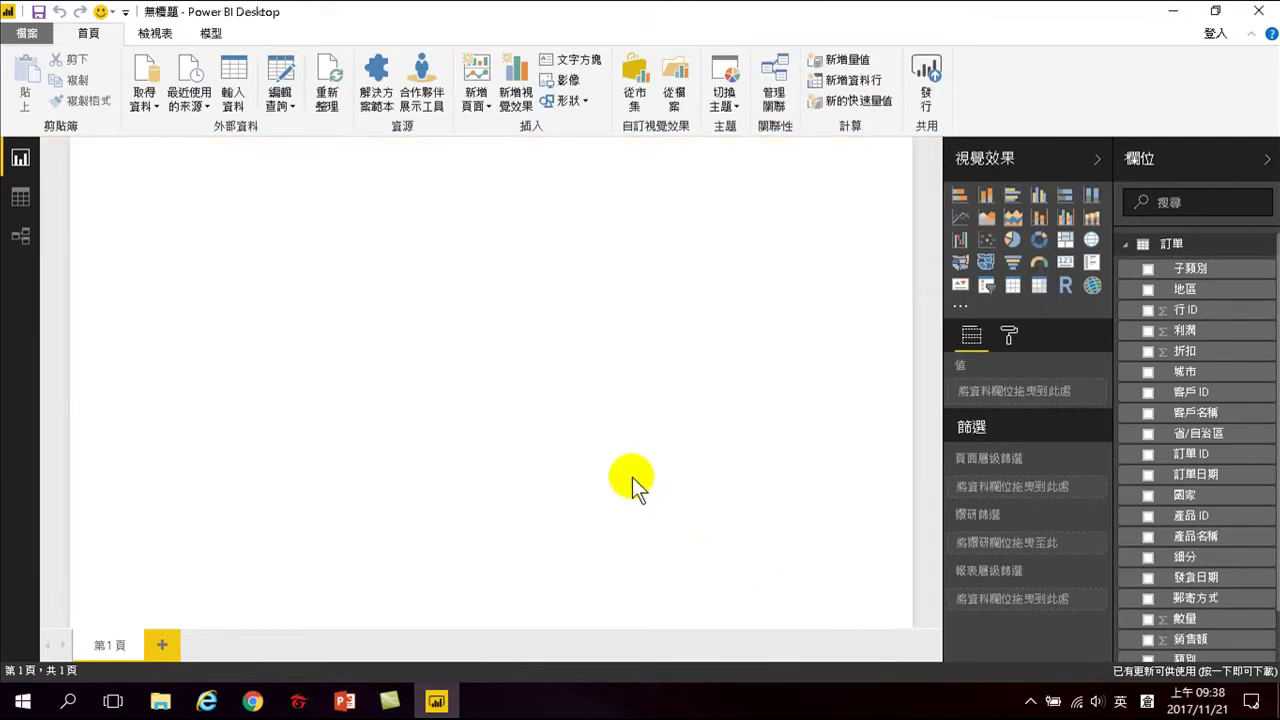
# - Collapse the 訂單 field list so the 訂單, 退貨 and 銷售人員 tables all show
pyautogui.click(1128, 244)
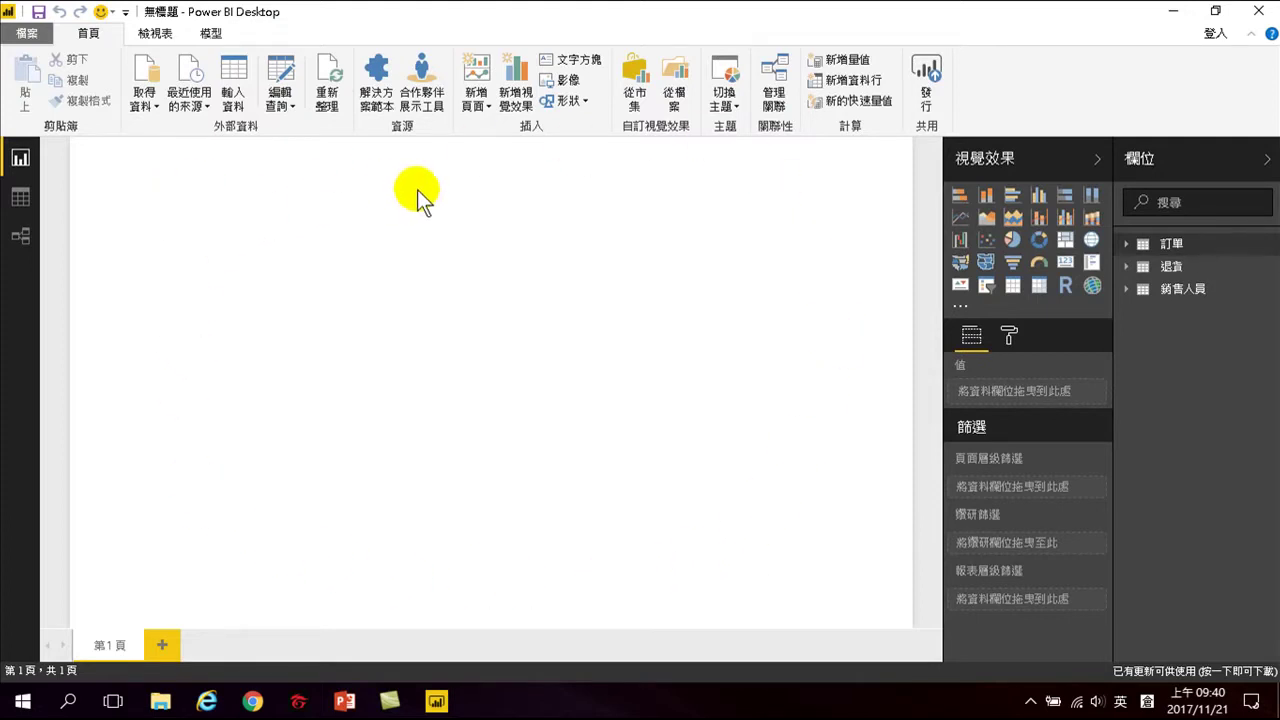
# - In Data view, preview the 退貨, 訂單 and 銷售人員 tables one after another
pyautogui.click(21, 199)
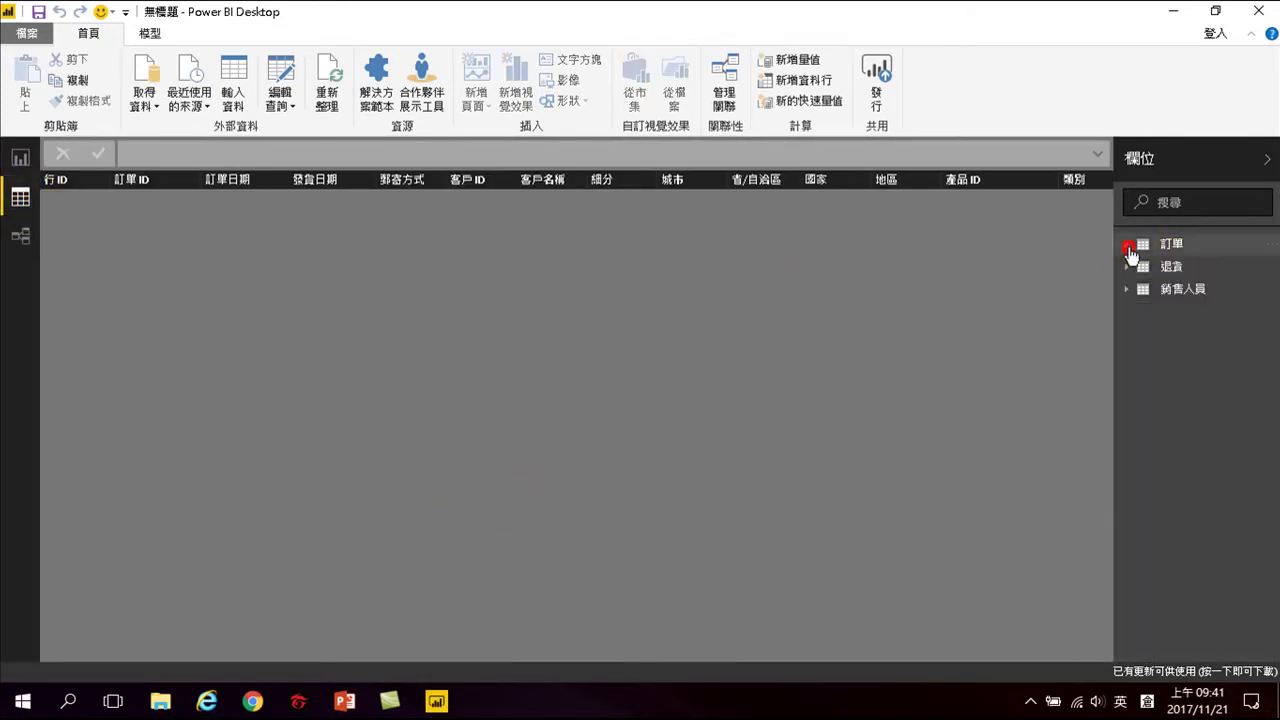
pyautogui.click(1171, 268)
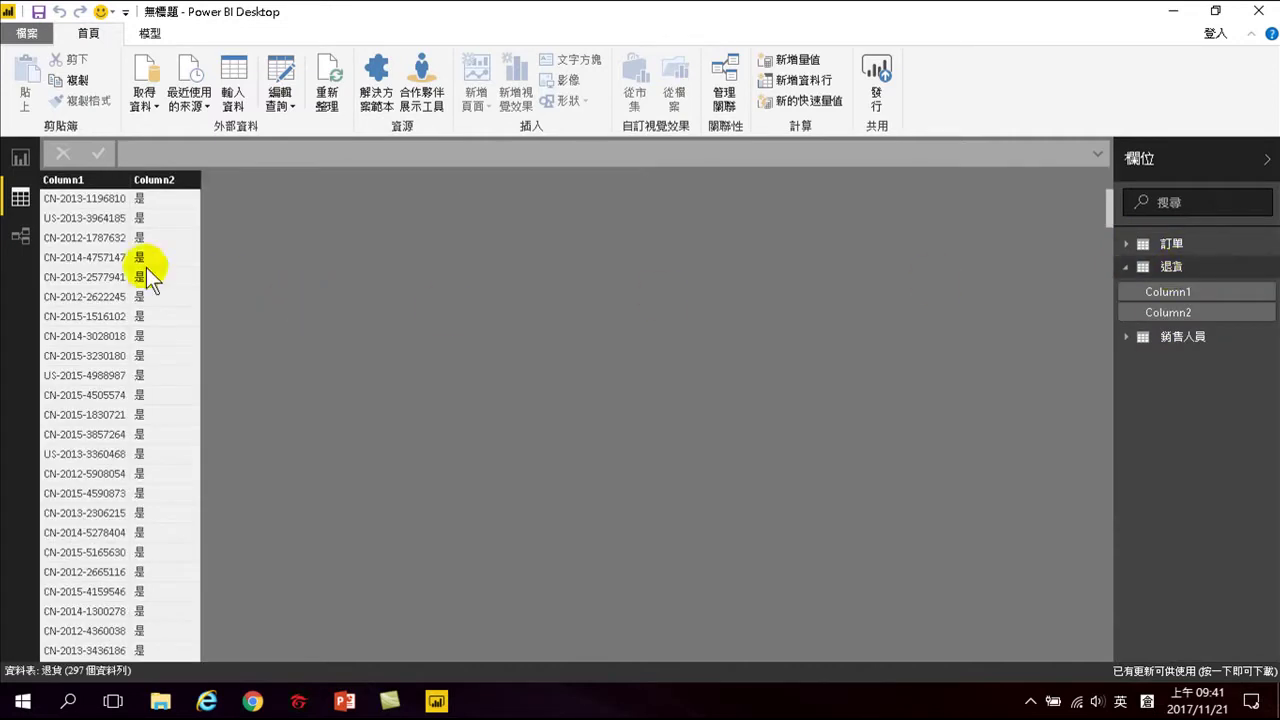
pyautogui.click(1183, 245)
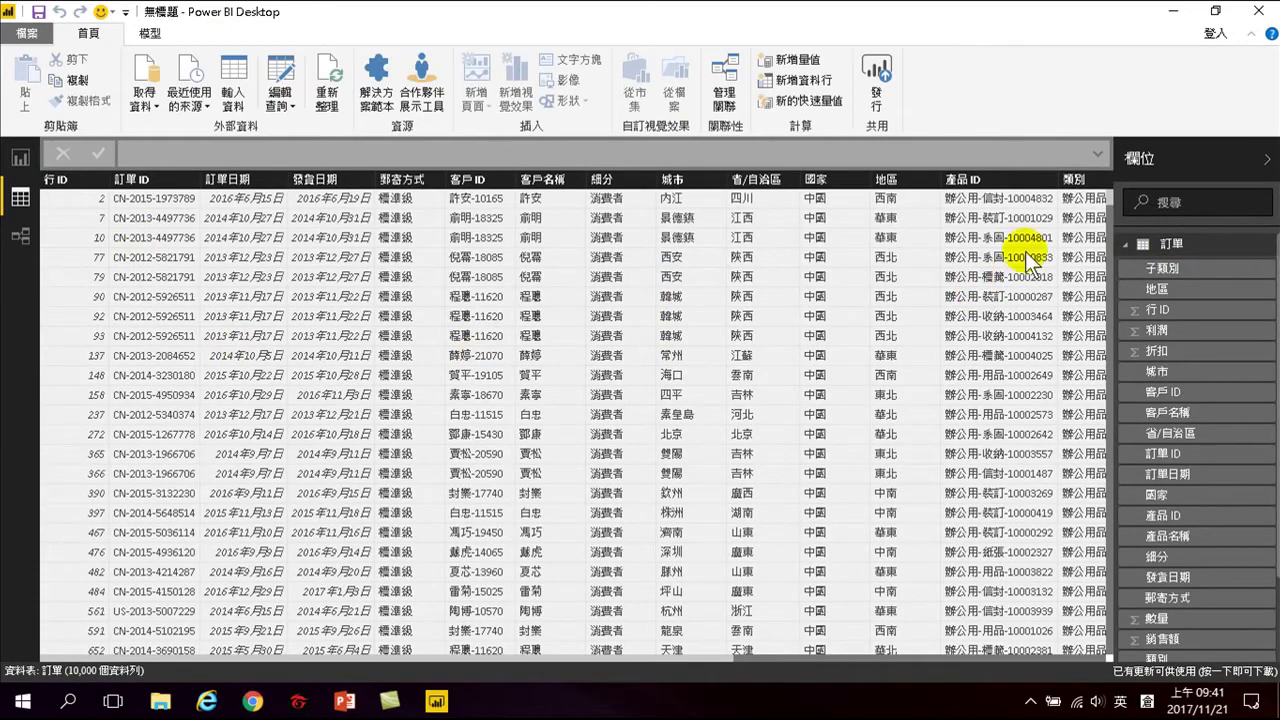
pyautogui.click(1128, 245)
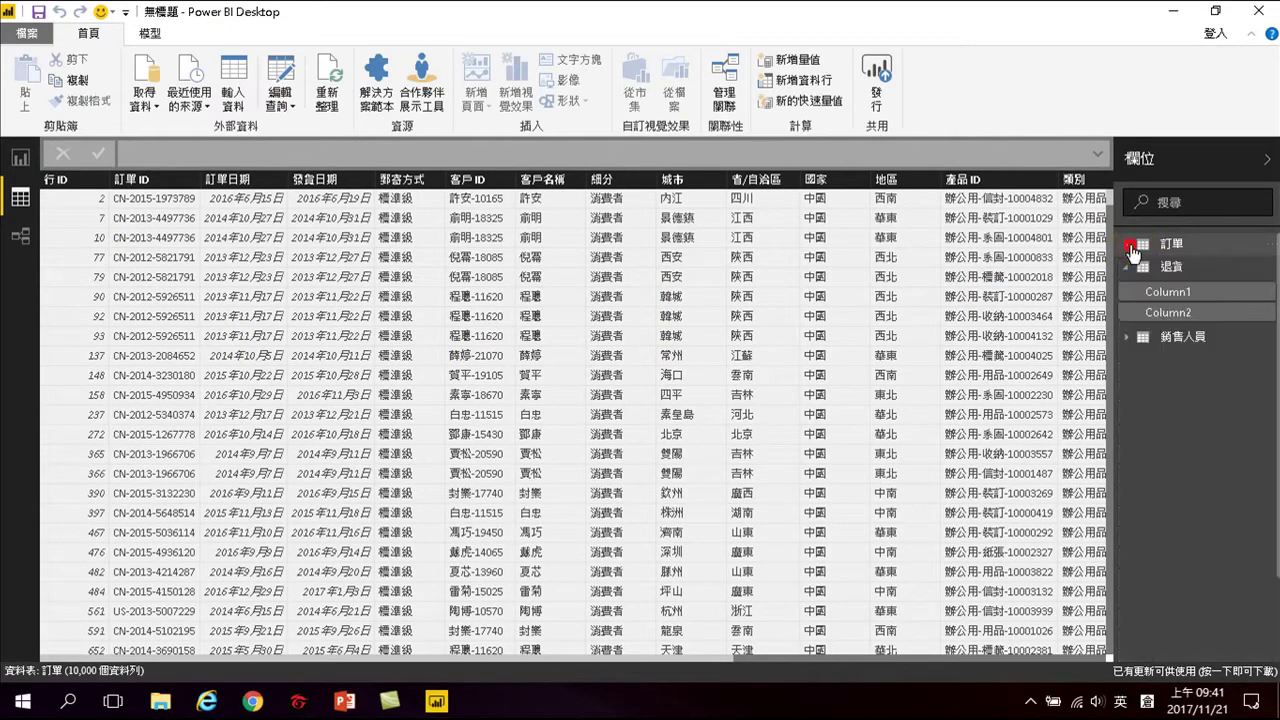
pyautogui.click(1175, 340)
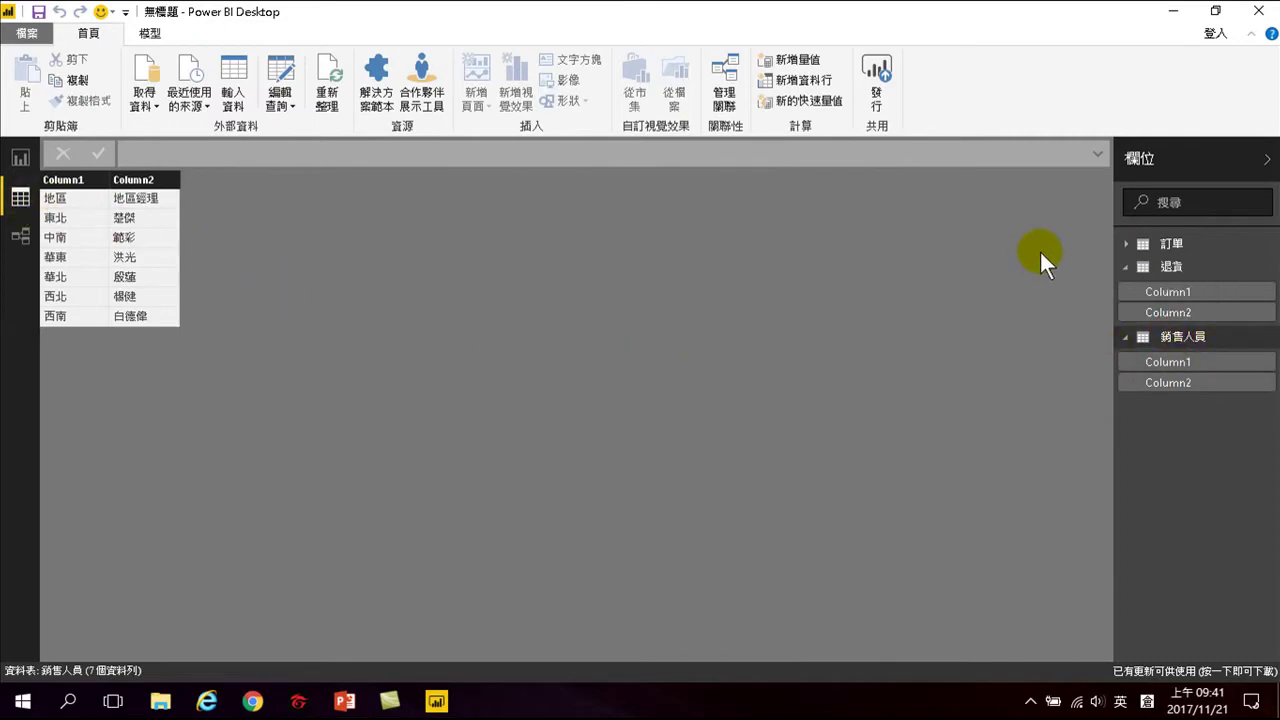
pyautogui.click(1170, 244)
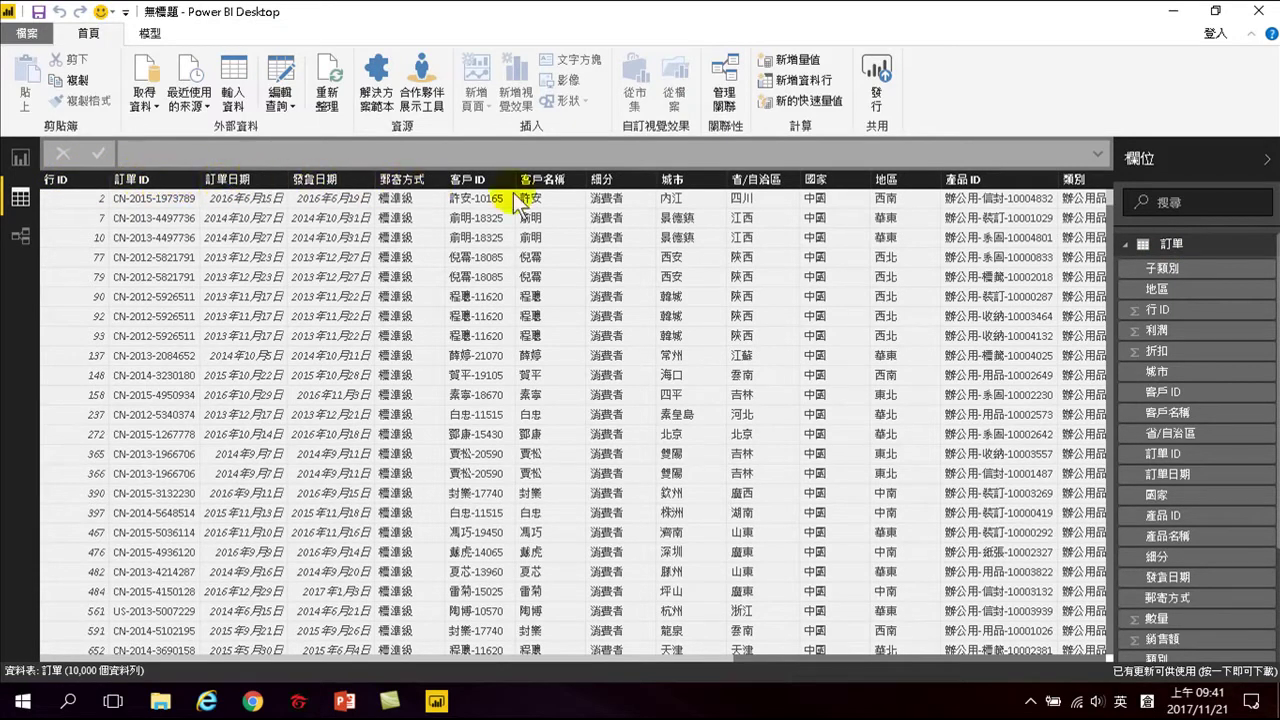
pyautogui.click(1145, 244)
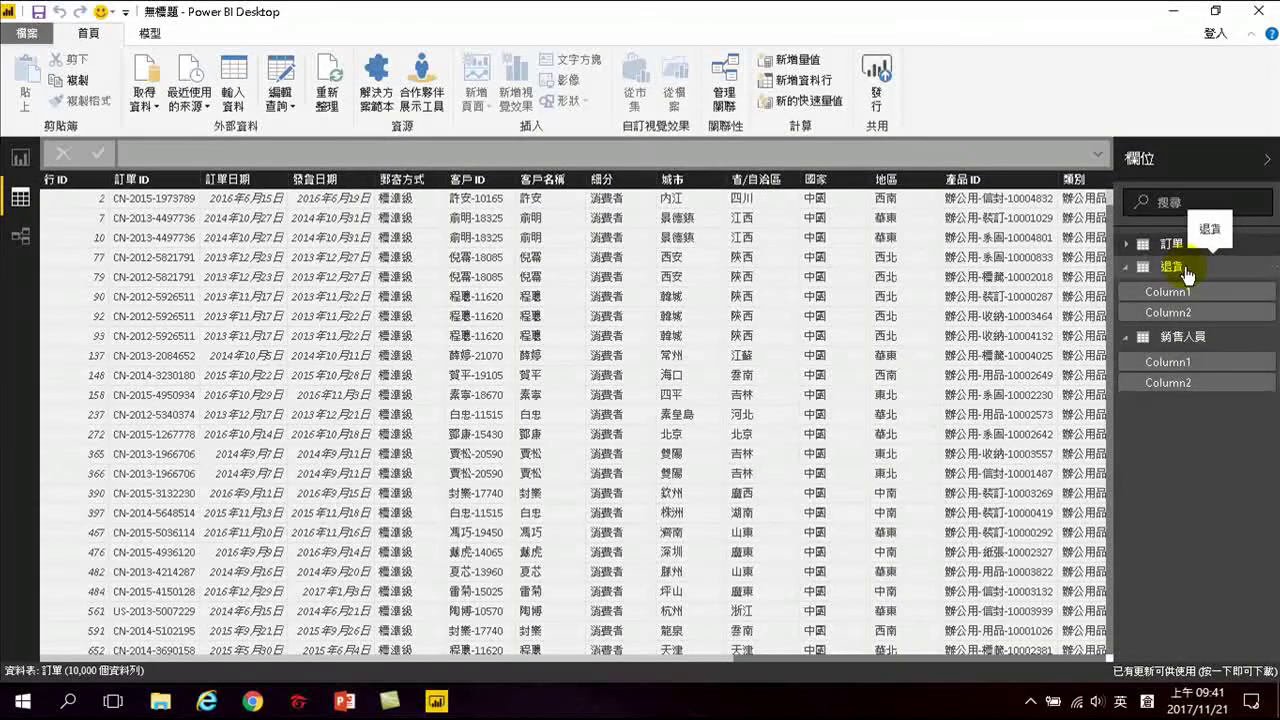
pyautogui.click(1186, 270)
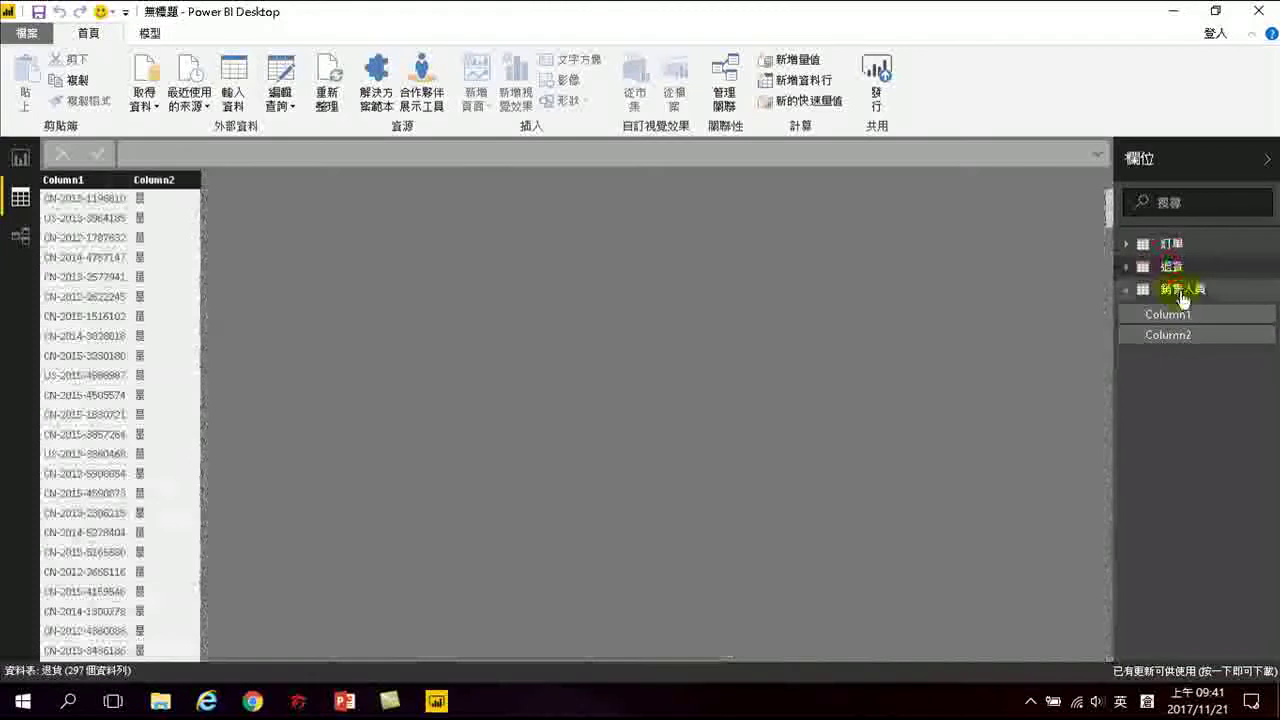
# - Recheck 退貨 and 銷售人員's Column1/Column2 data, finishing on the 10,000-row 訂單 table
pyautogui.click(1172, 266)
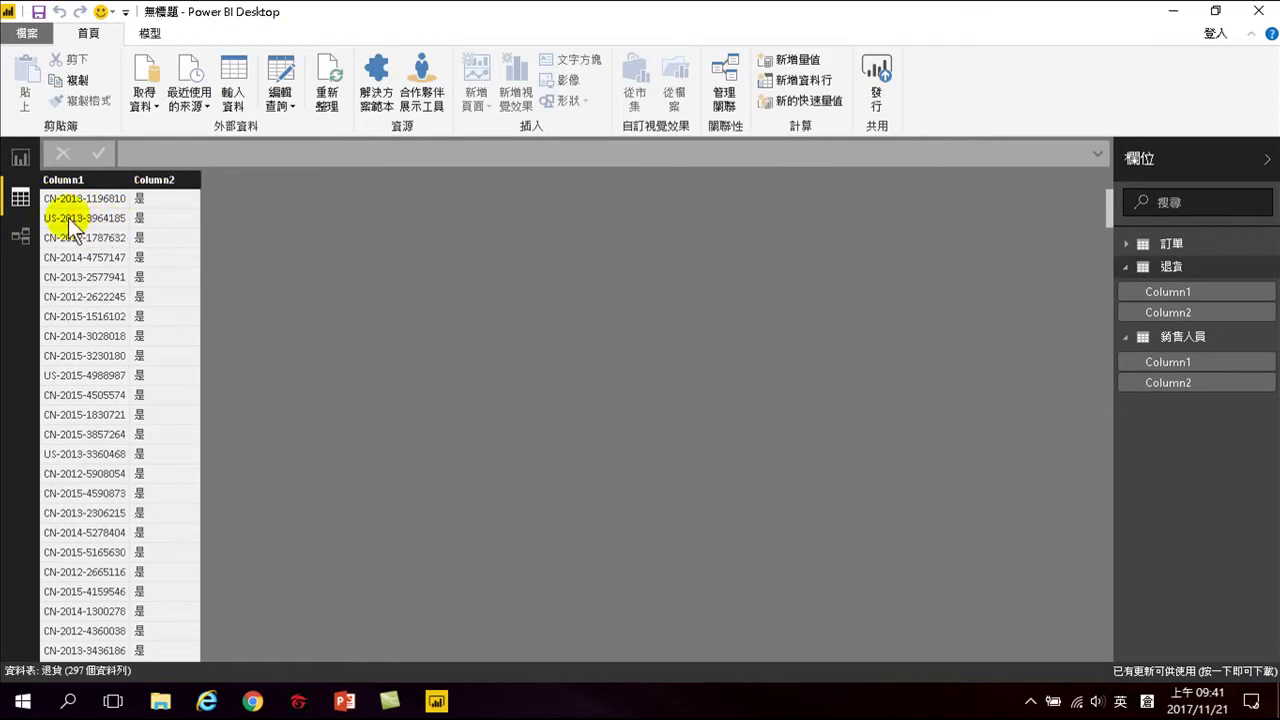
pyautogui.click(1170, 245)
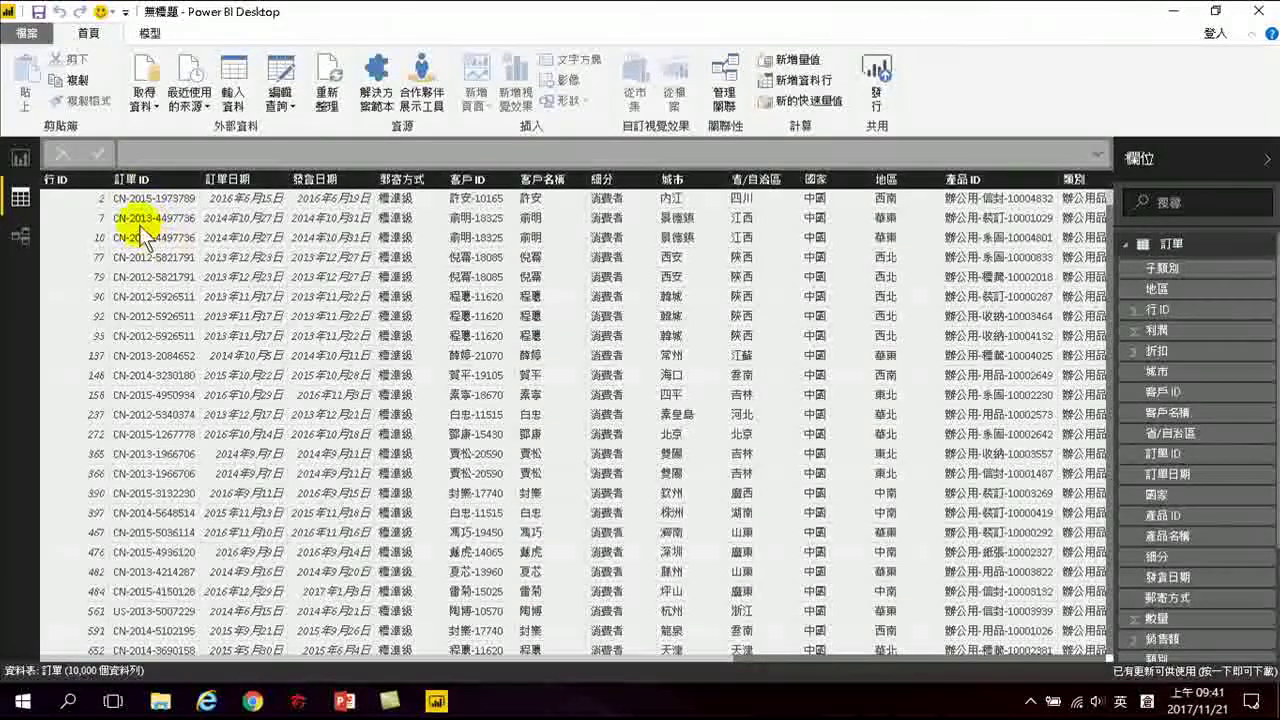
pyautogui.click(1130, 250)
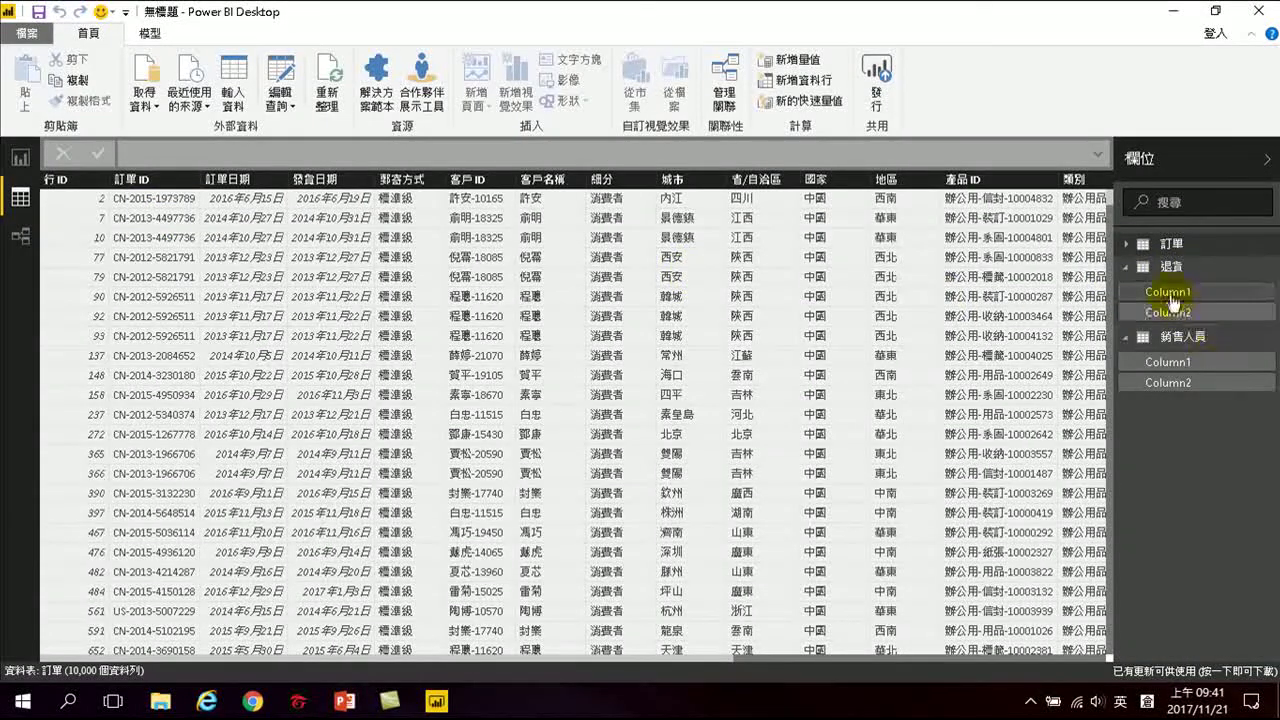
pyautogui.click(1172, 292)
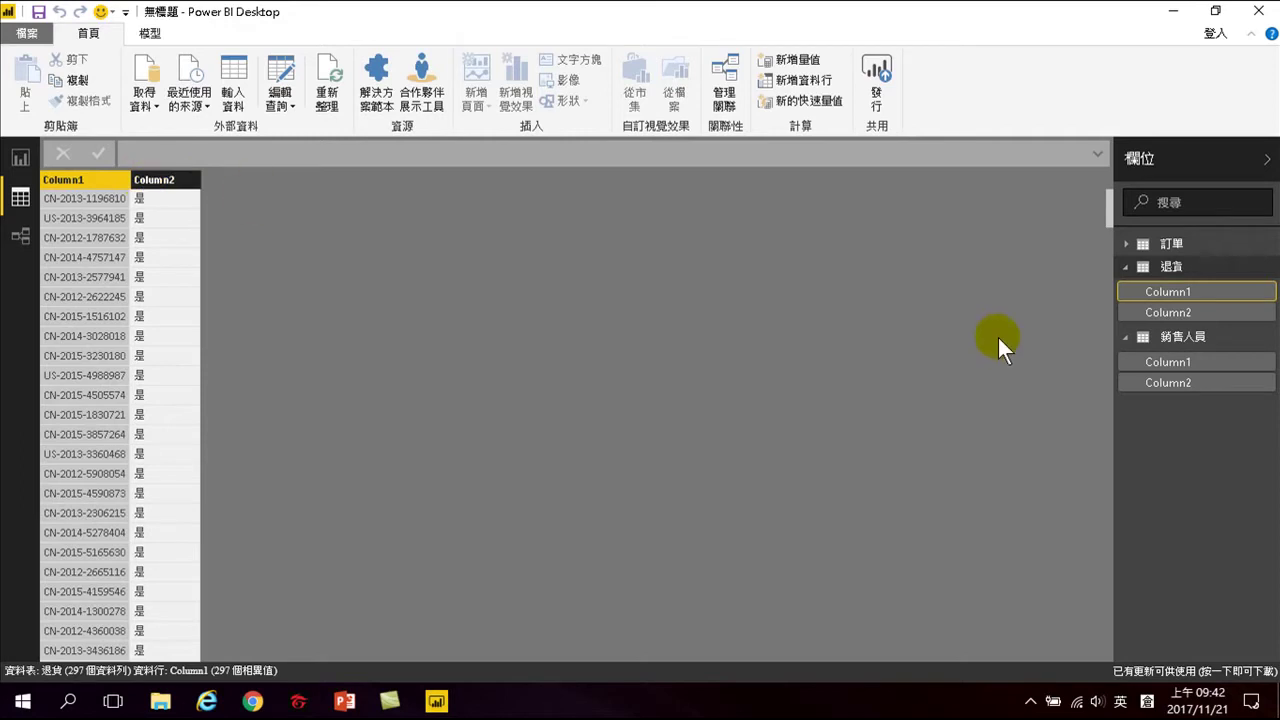
pyautogui.click(1183, 340)
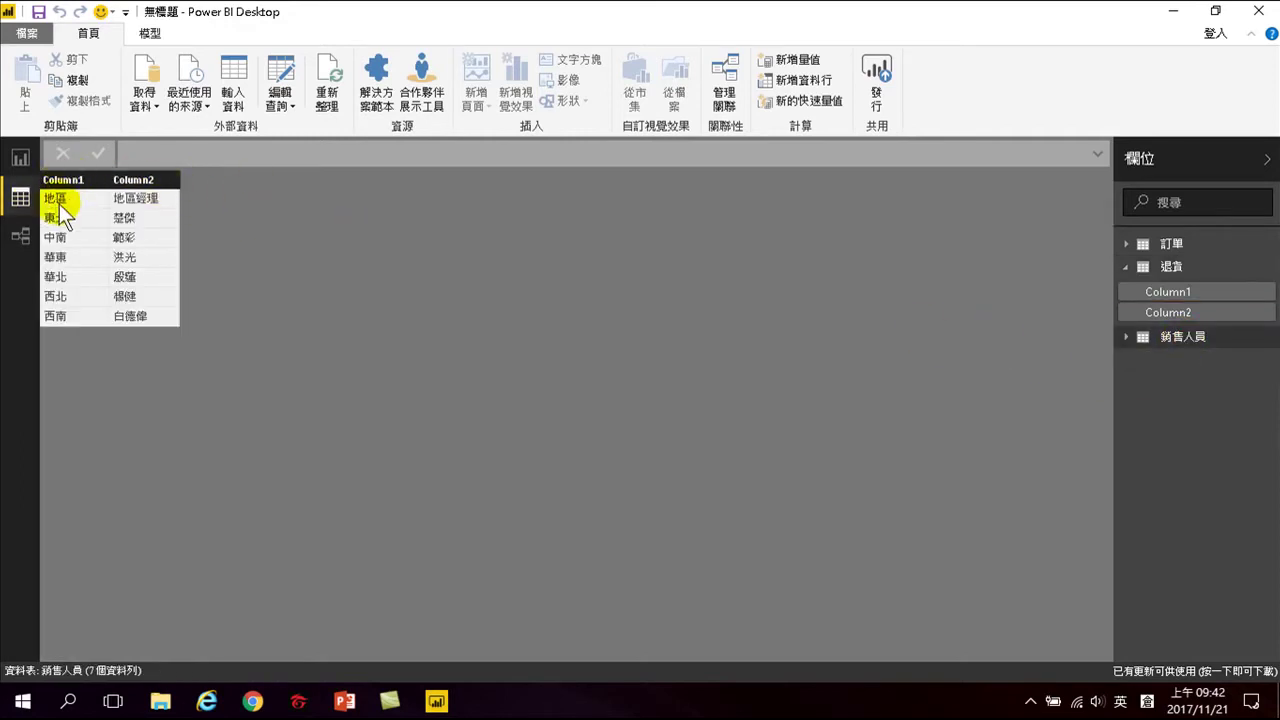
pyautogui.click(155, 198)
pyautogui.click(20, 197)
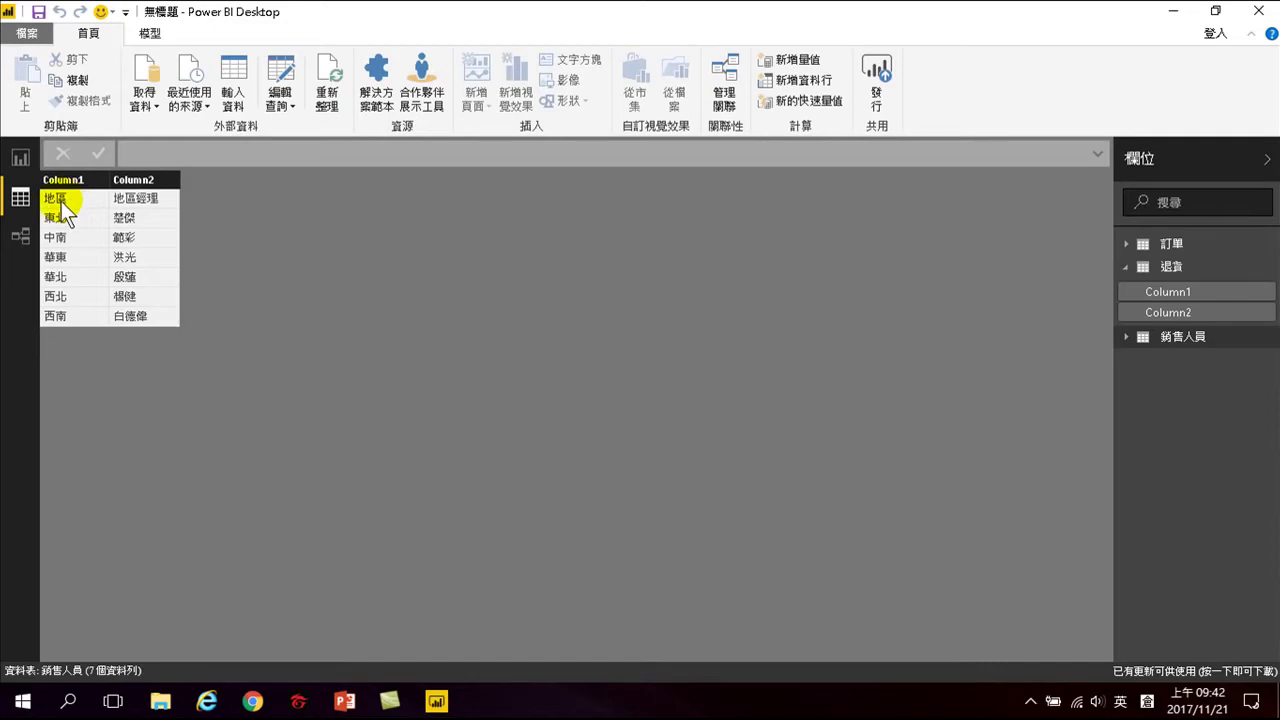
pyautogui.click(1176, 244)
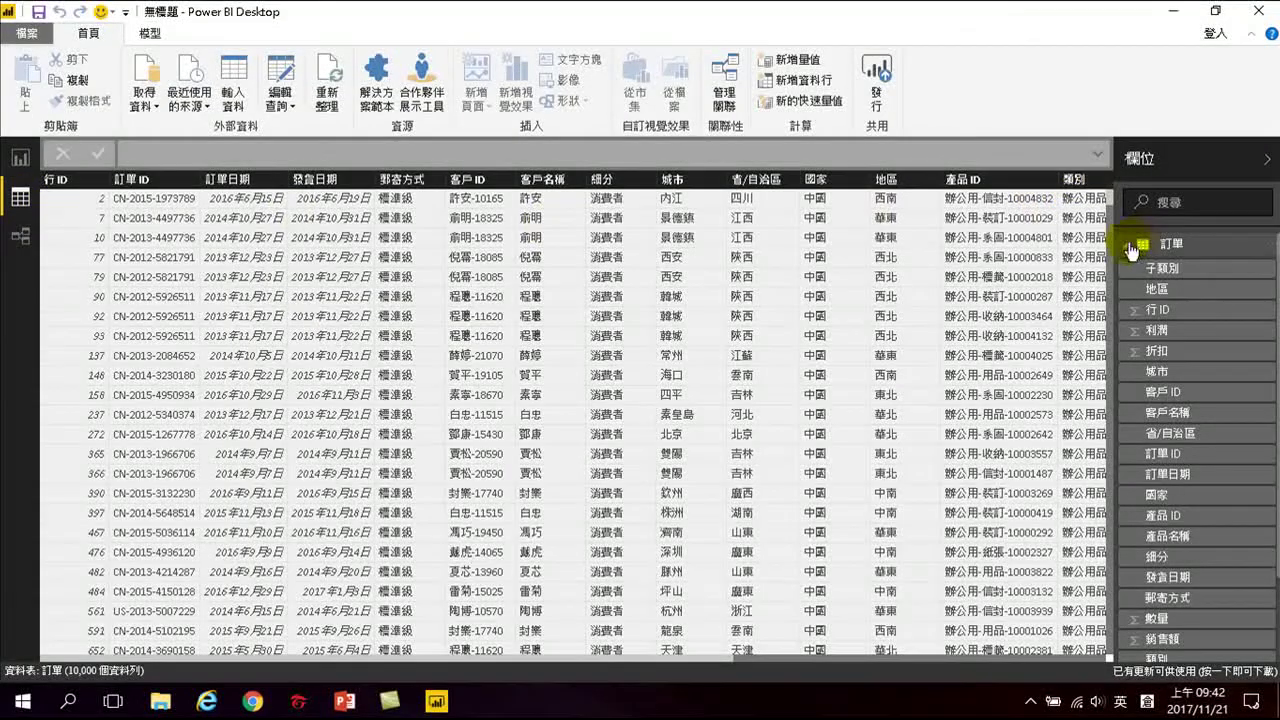
# - Display the 7-row 銷售人員 table, whose 地區 and 地區經理 headers sit in row one
pyautogui.click(1131, 248)
pyautogui.click(1172, 338)
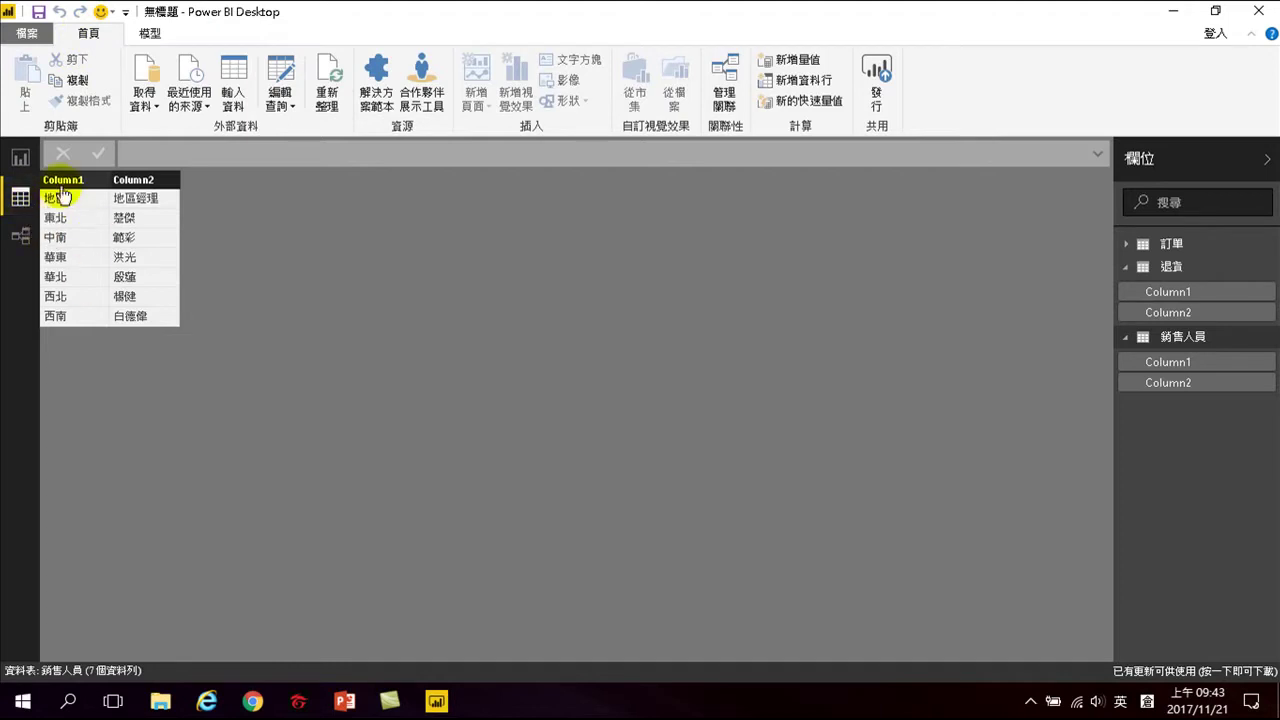
pyautogui.click(1180, 338)
pyautogui.click(1185, 338)
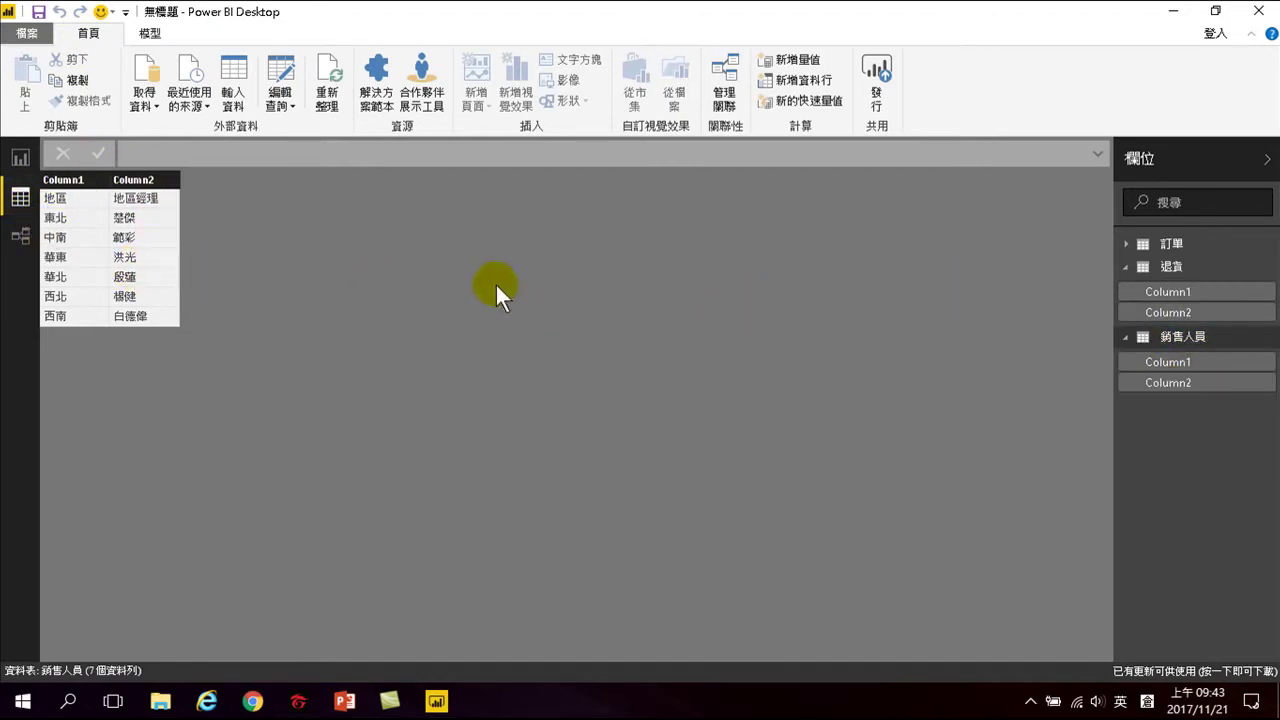
pyautogui.click(86, 34)
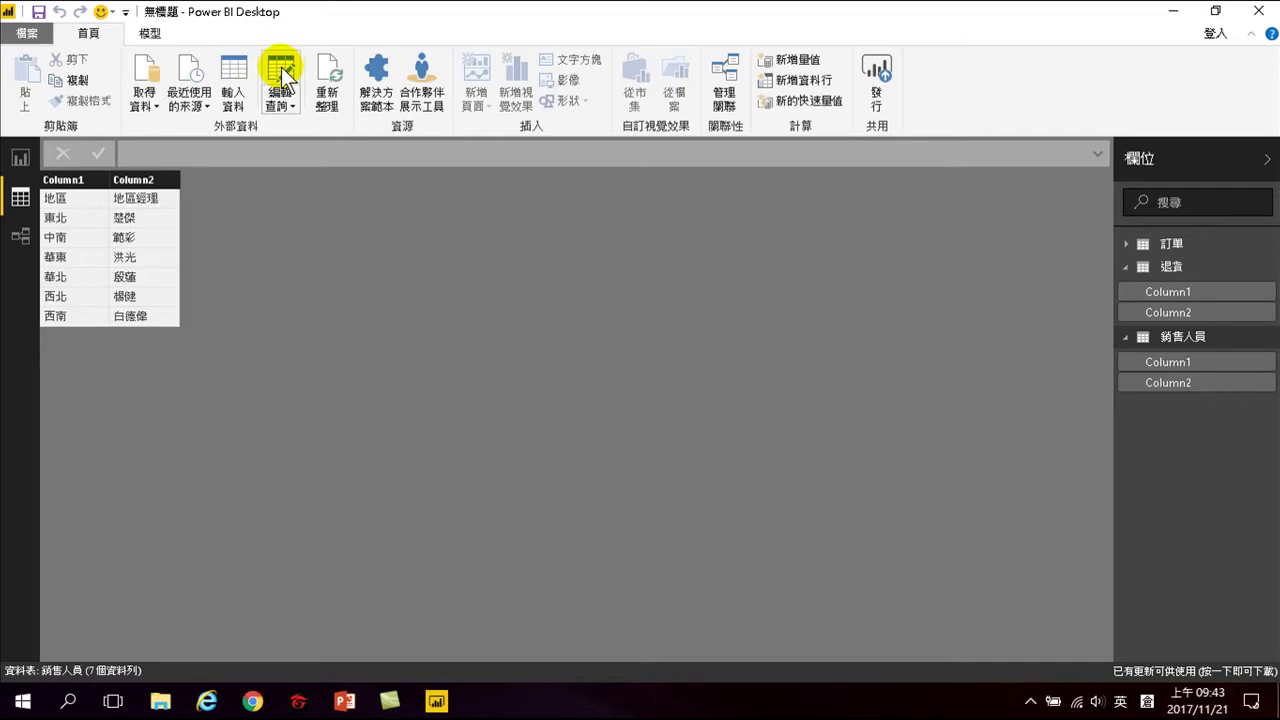
# - Launch the query editor from 編輯查詢 and select the 銷售人員 query
pyautogui.click(289, 98)
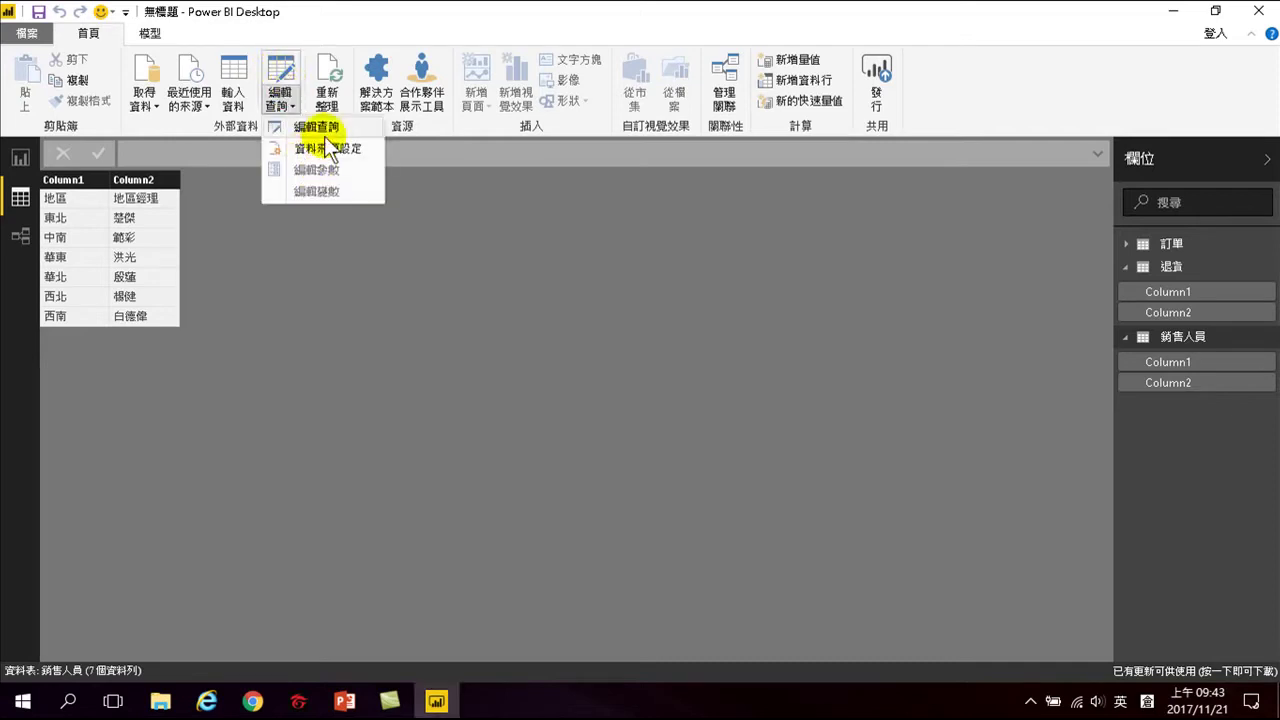
pyautogui.click(281, 64)
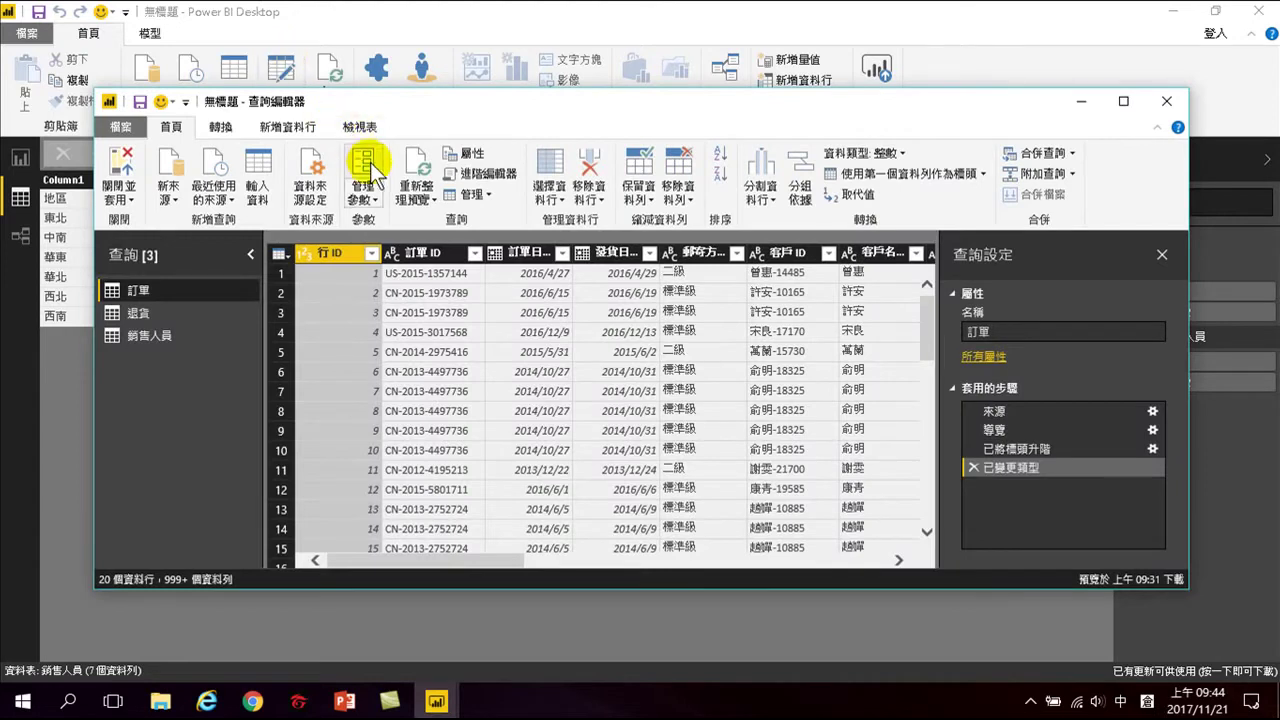
pyautogui.click(148, 335)
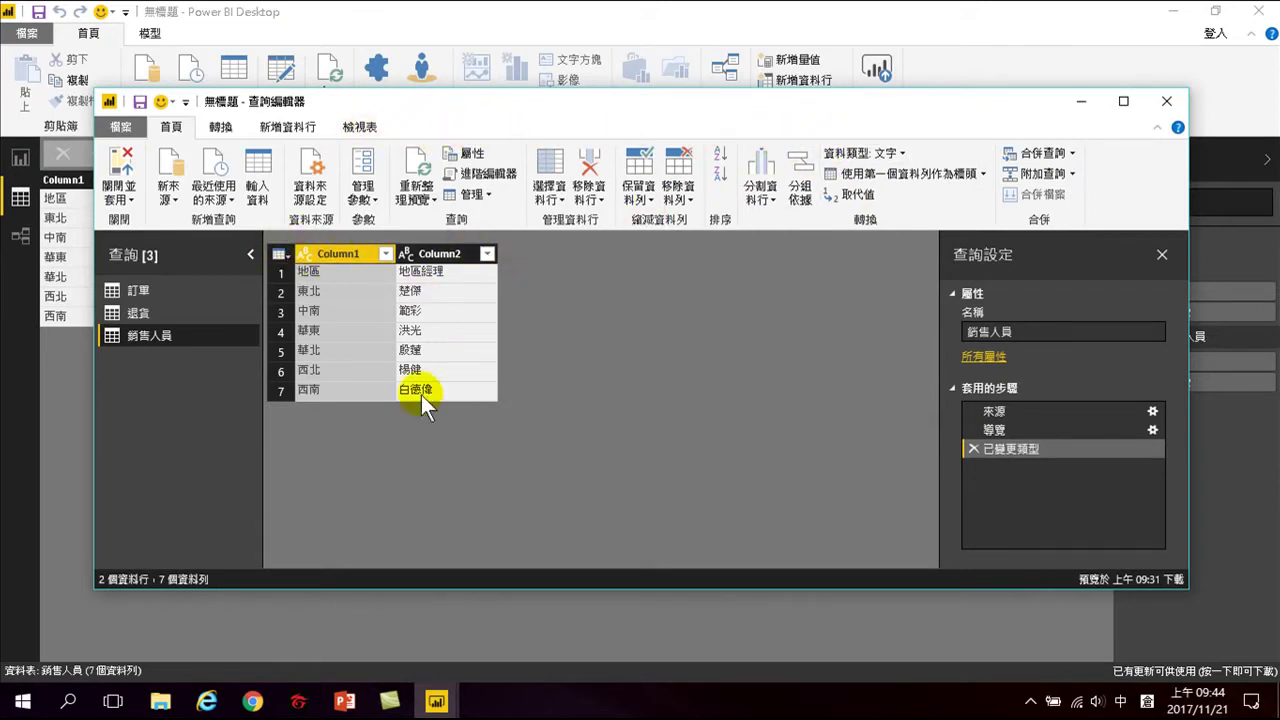
# - Promote 銷售人員's first row to headers 地區 and 地區經理, then view the 訂單 query
pyautogui.click(284, 254)
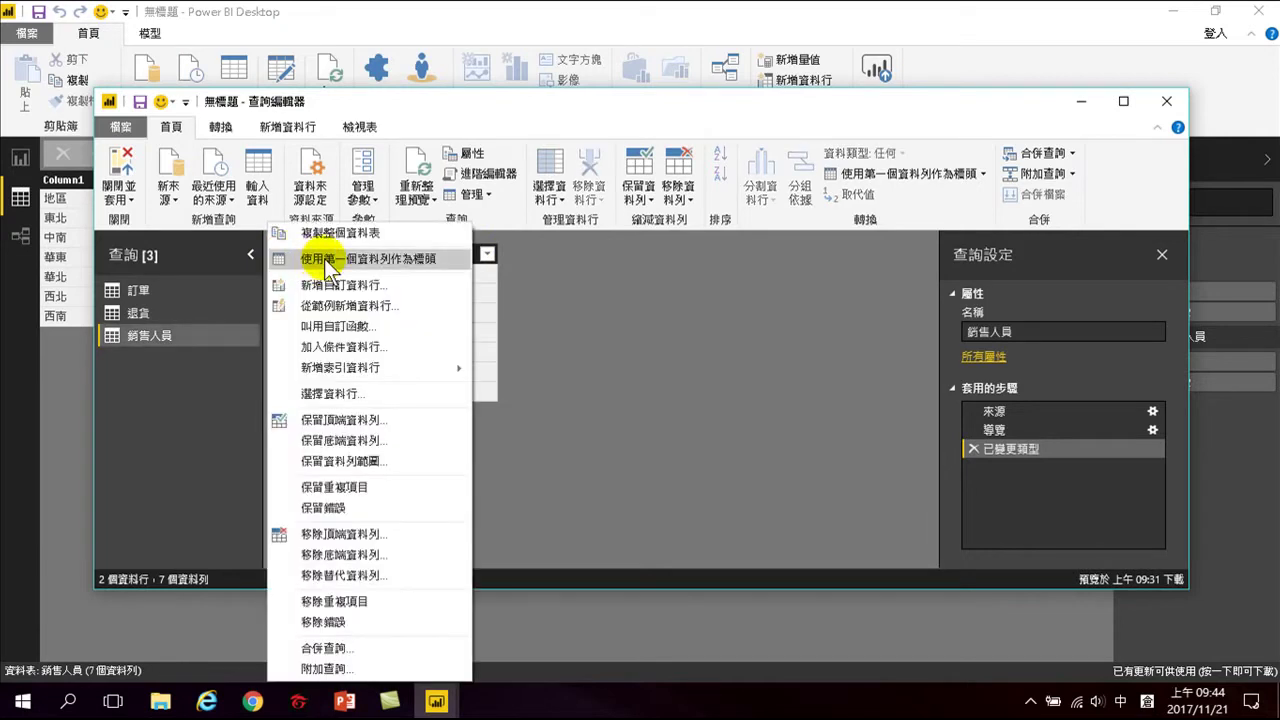
pyautogui.click(440, 259)
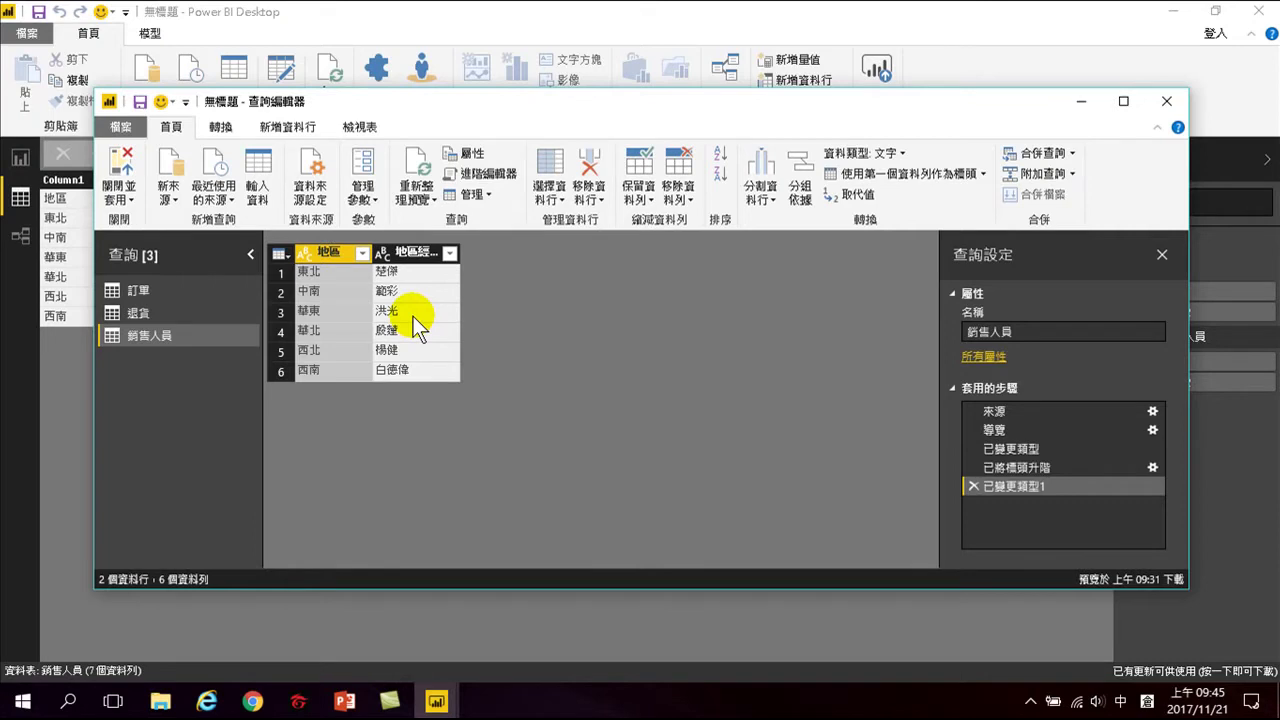
pyautogui.click(132, 290)
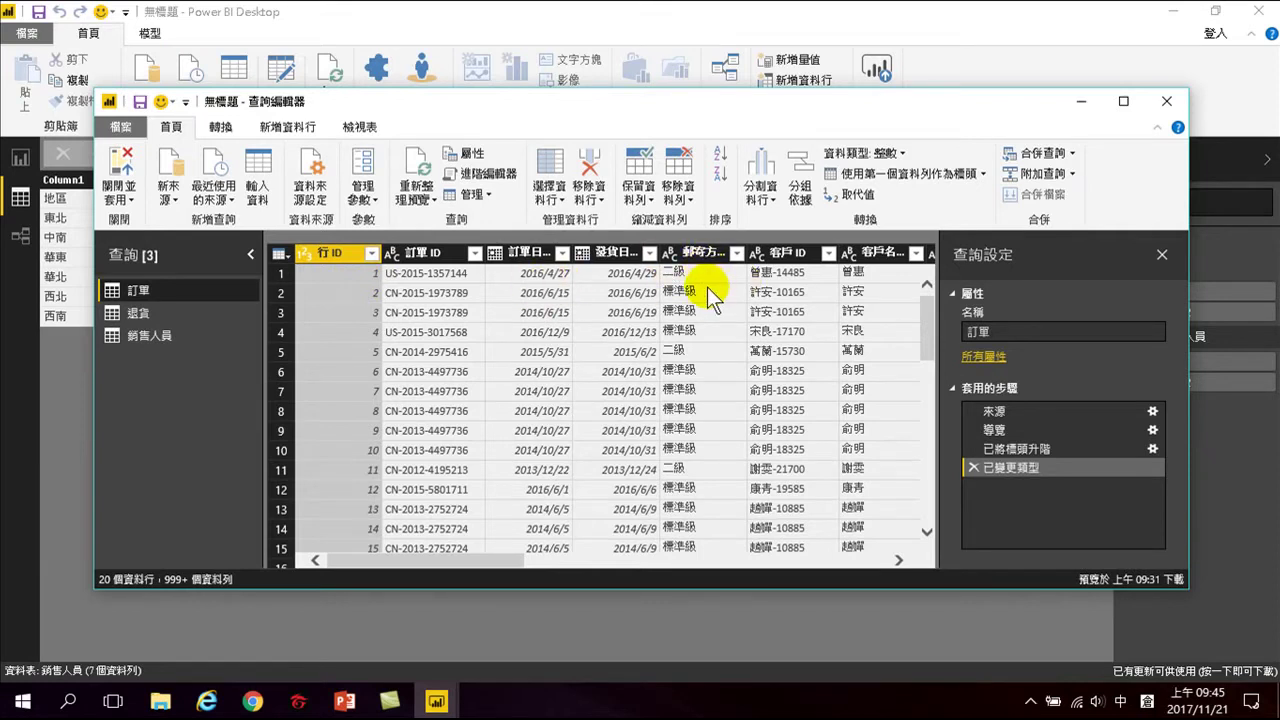
# - Recheck the 6-row 銷售人員 query under 地區 and 地區經理, then select the 退貨 query
pyautogui.click(140, 335)
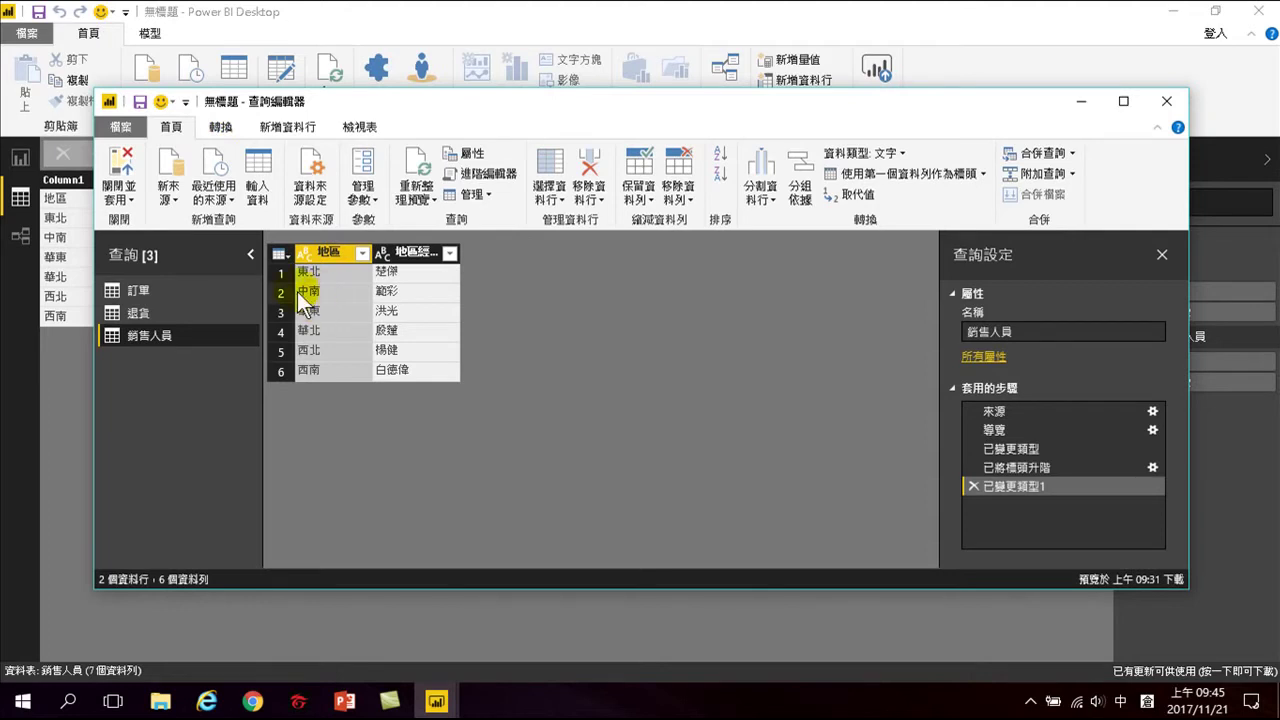
pyautogui.click(279, 253)
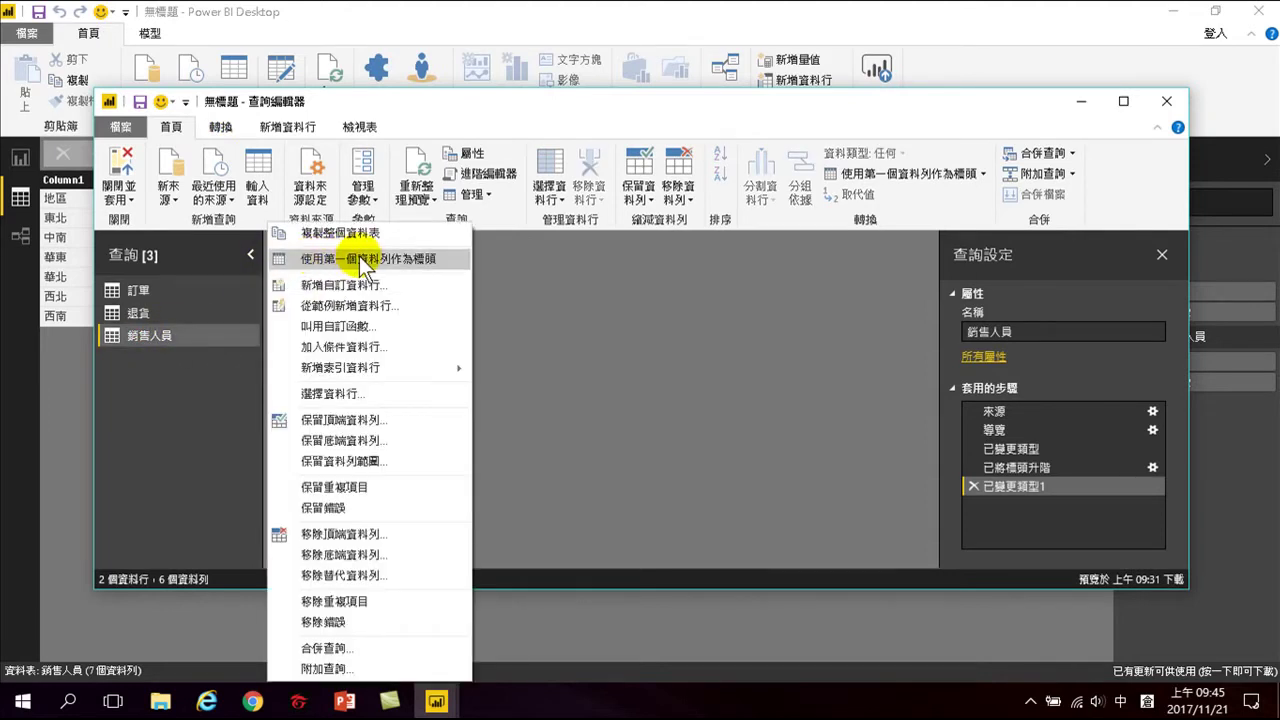
pyautogui.click(537, 324)
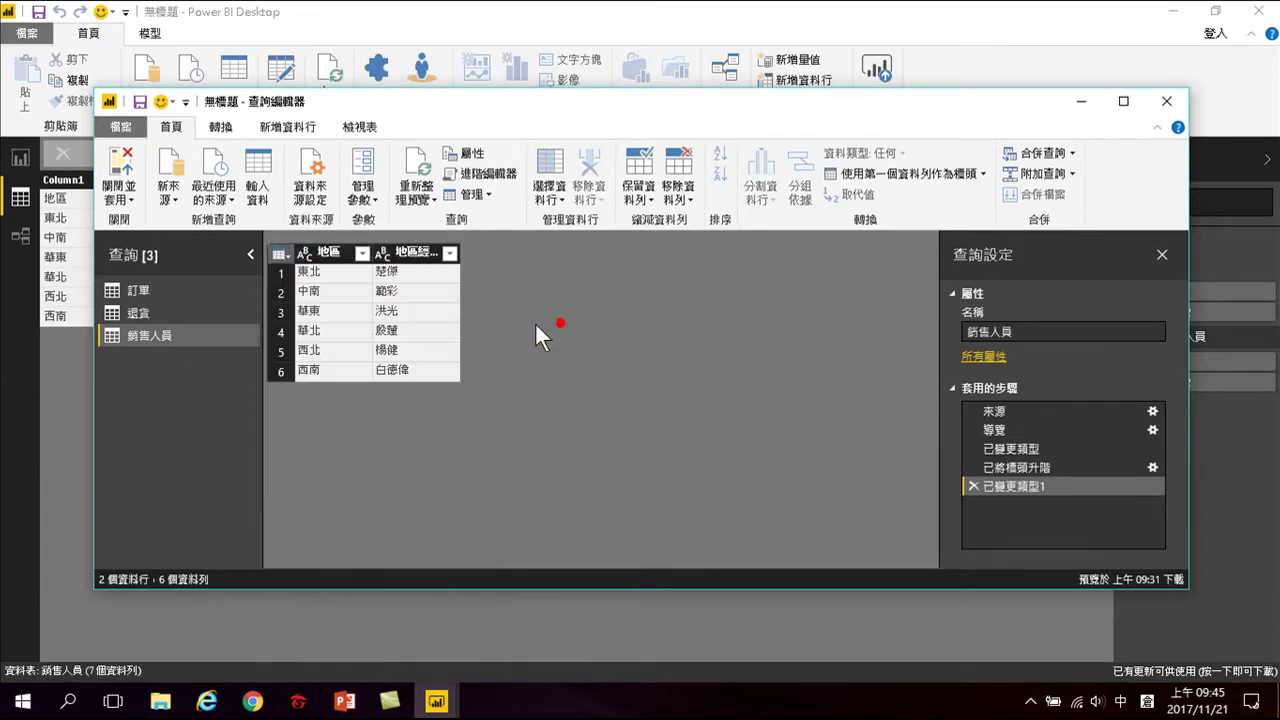
pyautogui.click(147, 318)
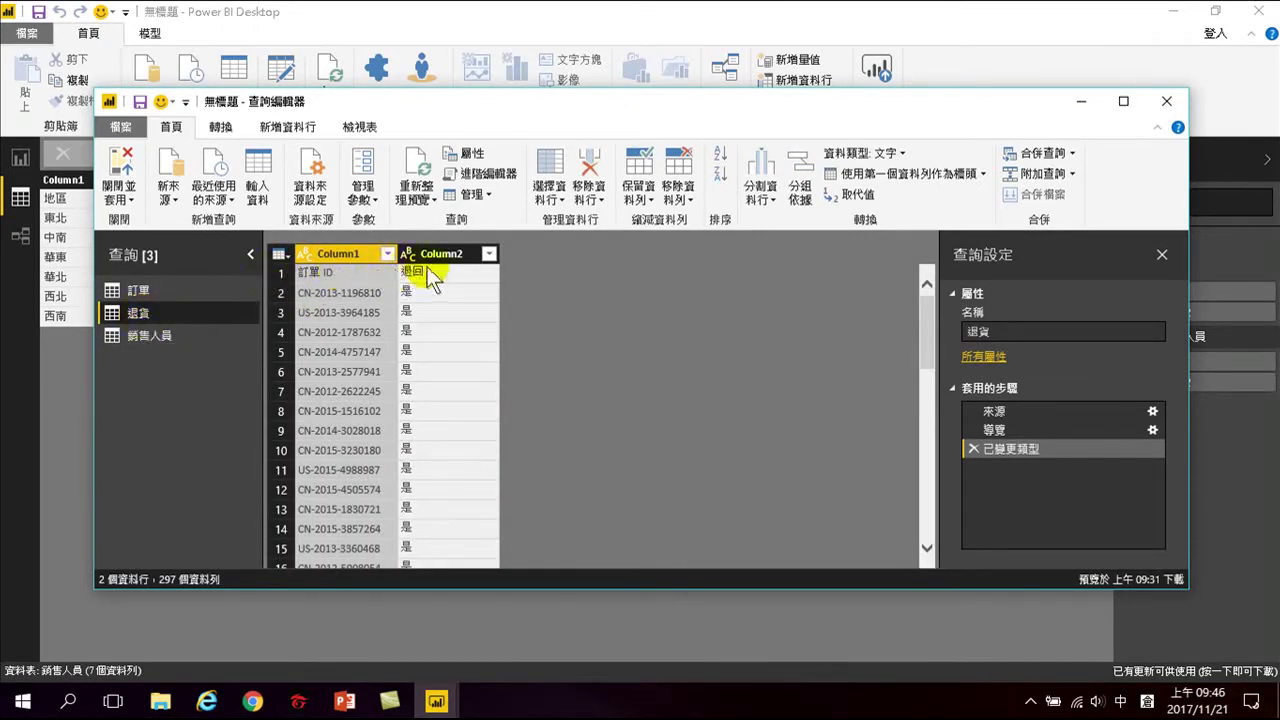
# - Promote 退貨's first row to headers 訂單 ID and 退回, then apply with 關閉並套用
pyautogui.click(286, 253)
pyautogui.click(330, 169)
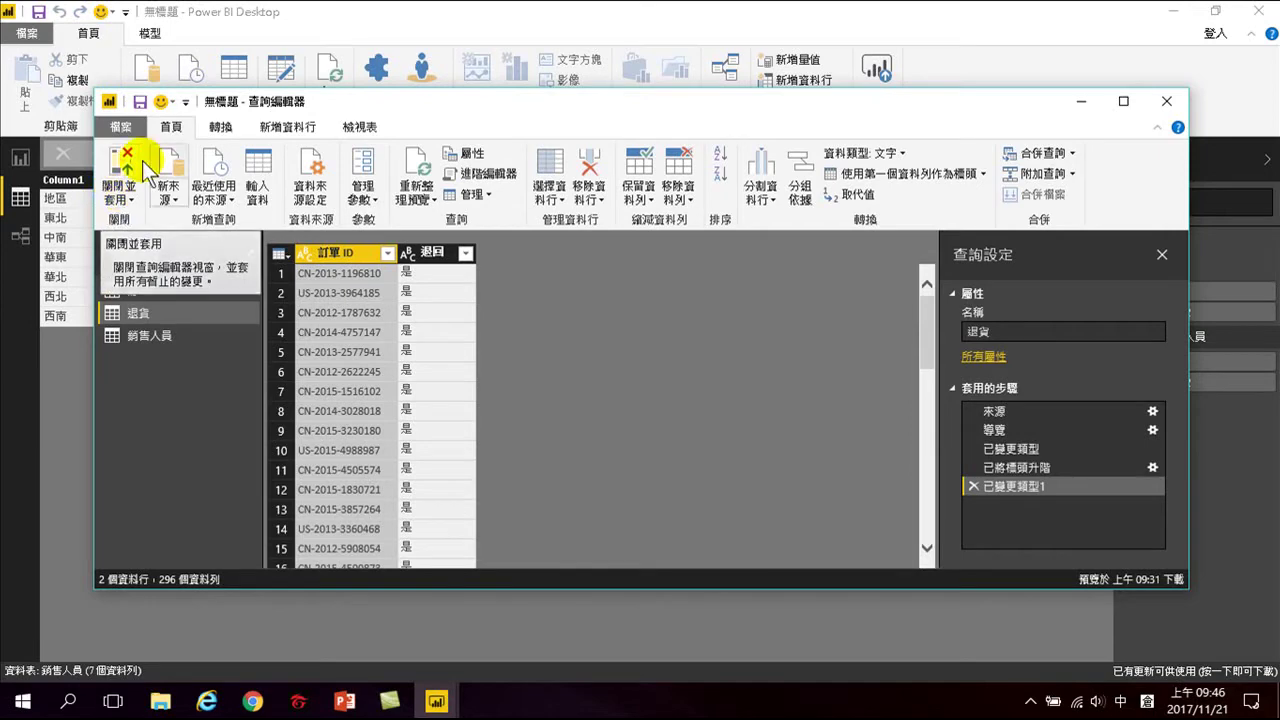
pyautogui.moveTo(337, 102); pyautogui.dragTo(303, 127)
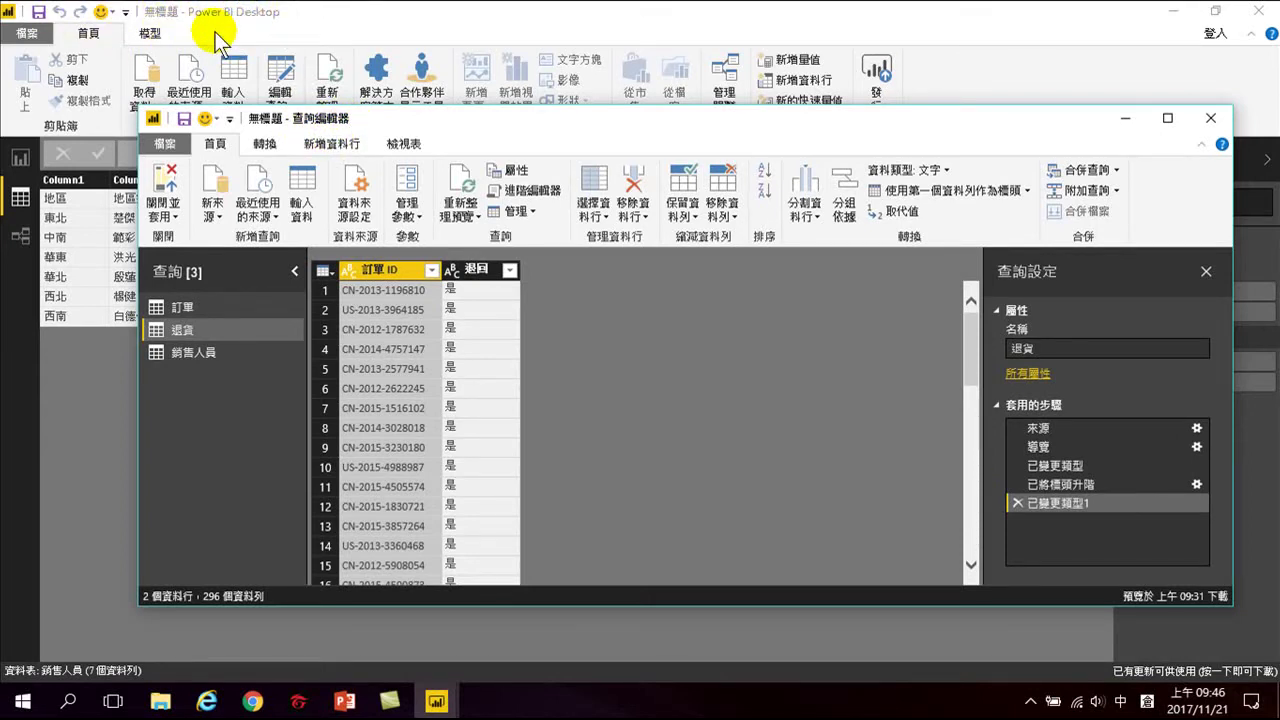
pyautogui.click(164, 192)
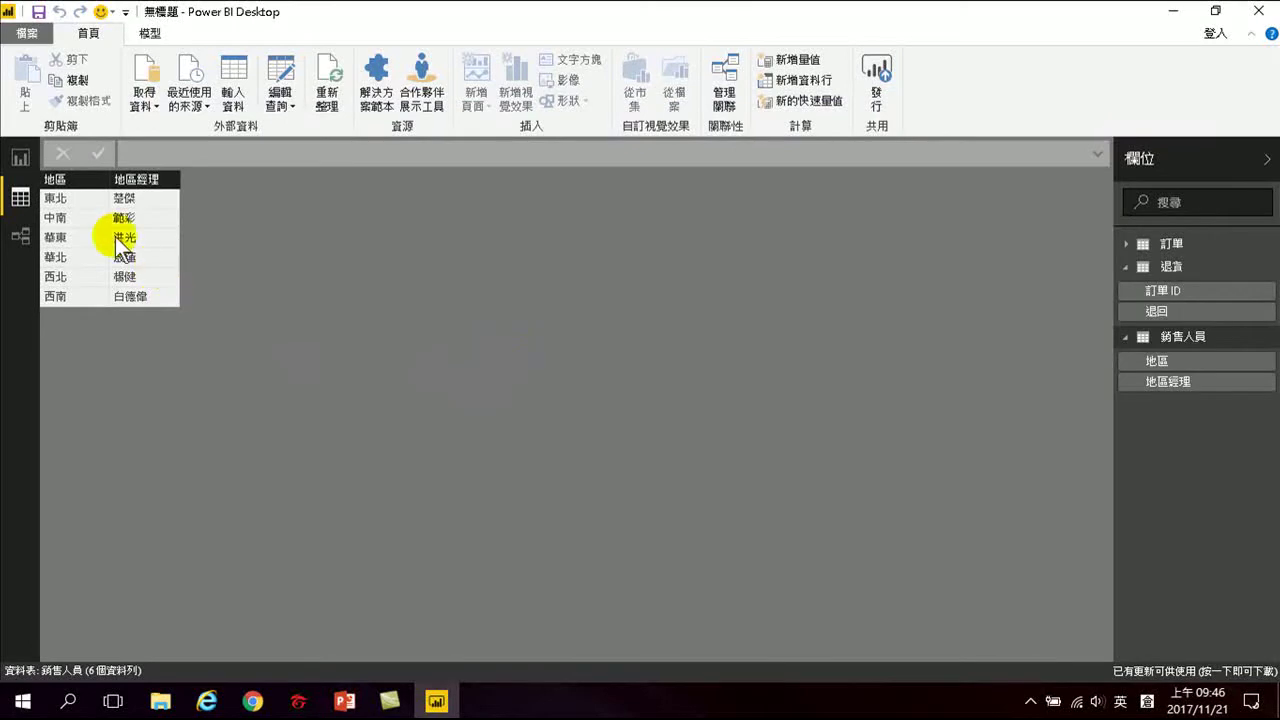
pyautogui.click(1170, 246)
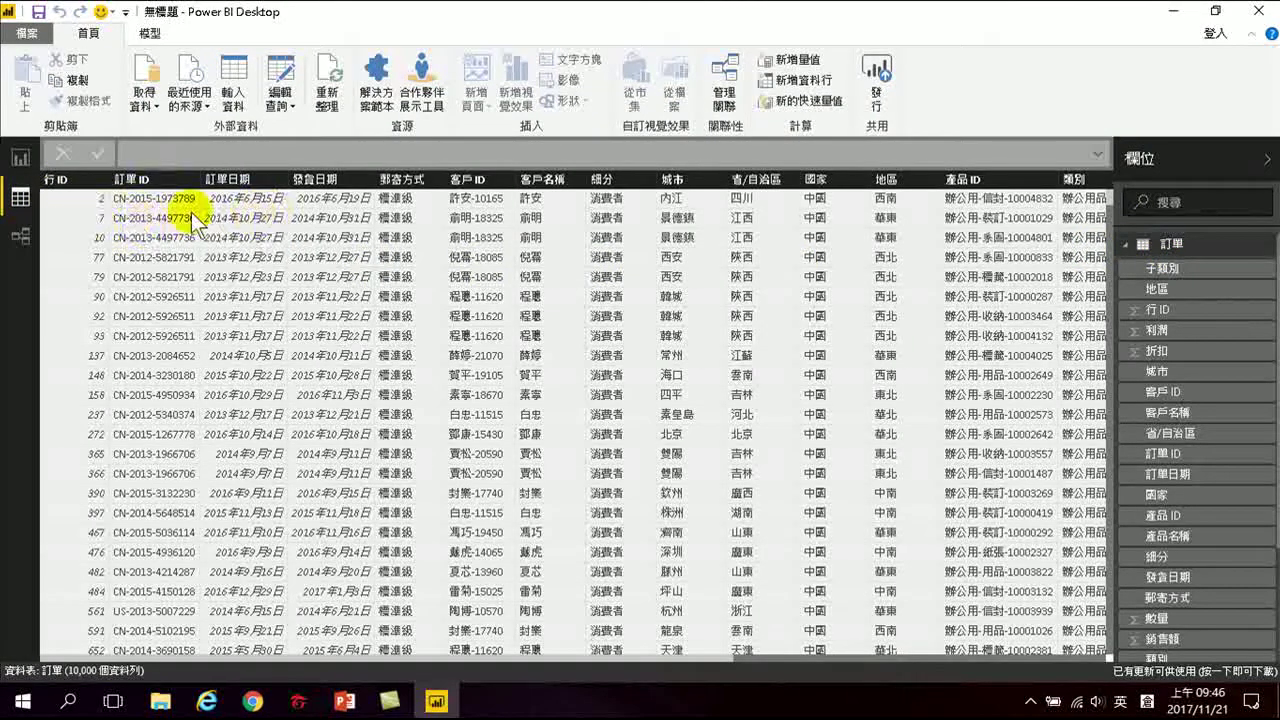
# - Preview the 退貨 rows, then the 銷售人員 table with six regions and their managers
pyautogui.click(1168, 245)
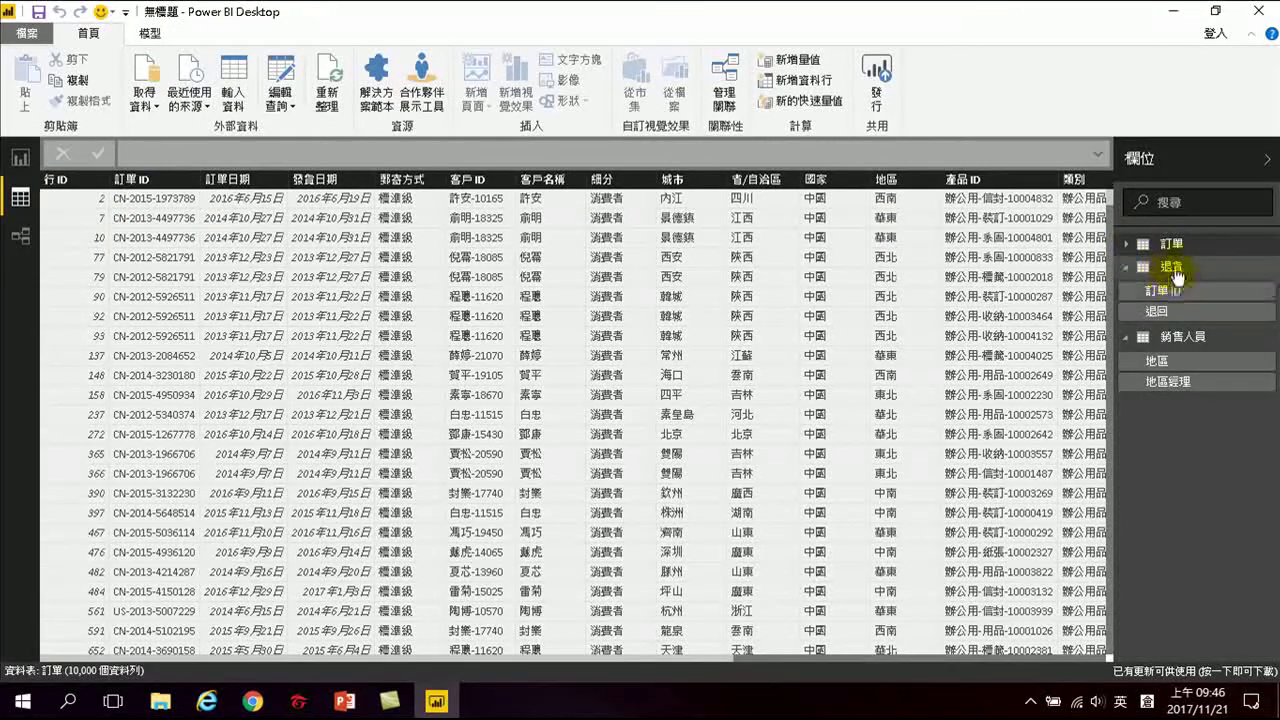
pyautogui.click(1172, 267)
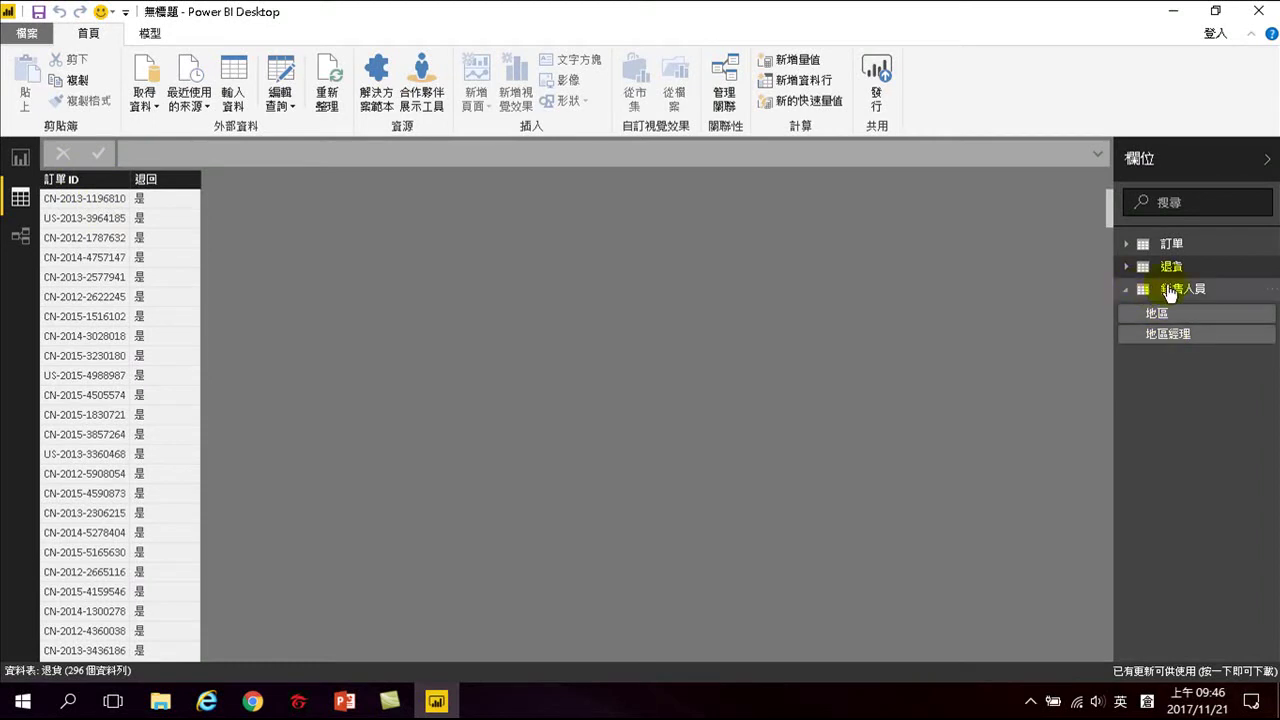
pyautogui.click(1177, 291)
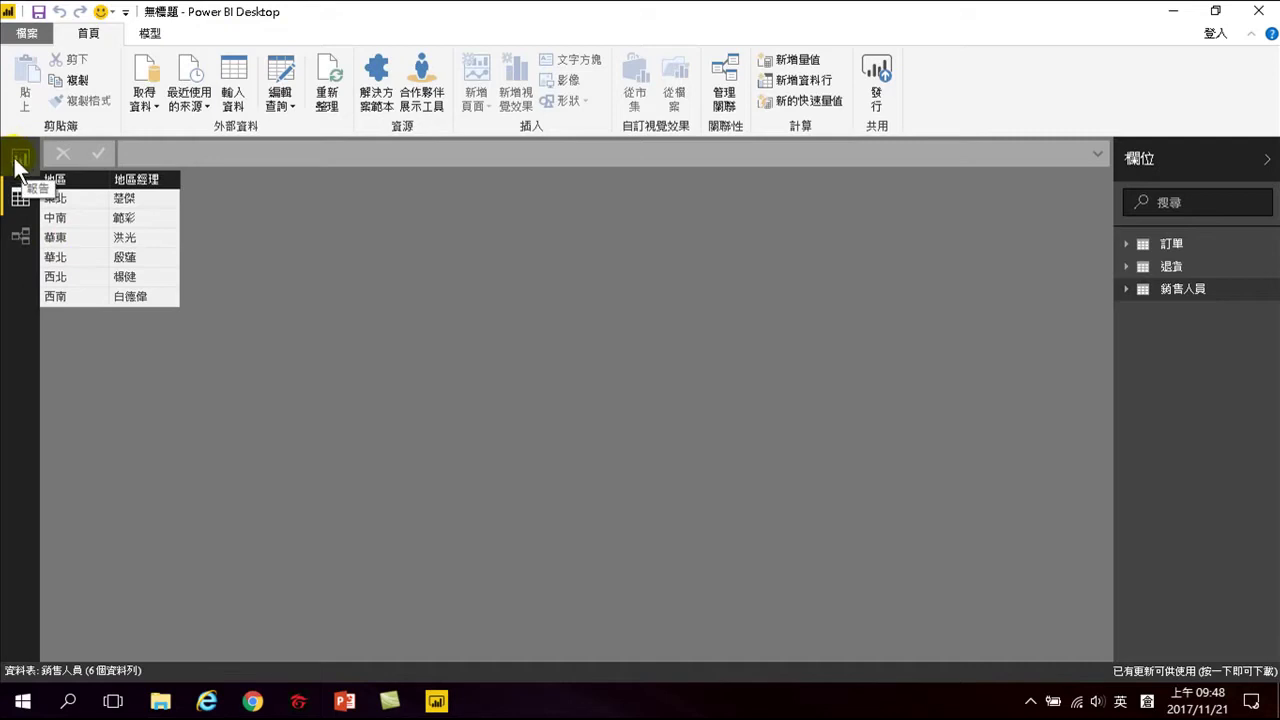
pyautogui.press('shift')
# - In Relationships view, place 銷售人員, 訂單 and 退貨 side by side, enlarging 訂單 to show all fields
pyautogui.click(18, 238)
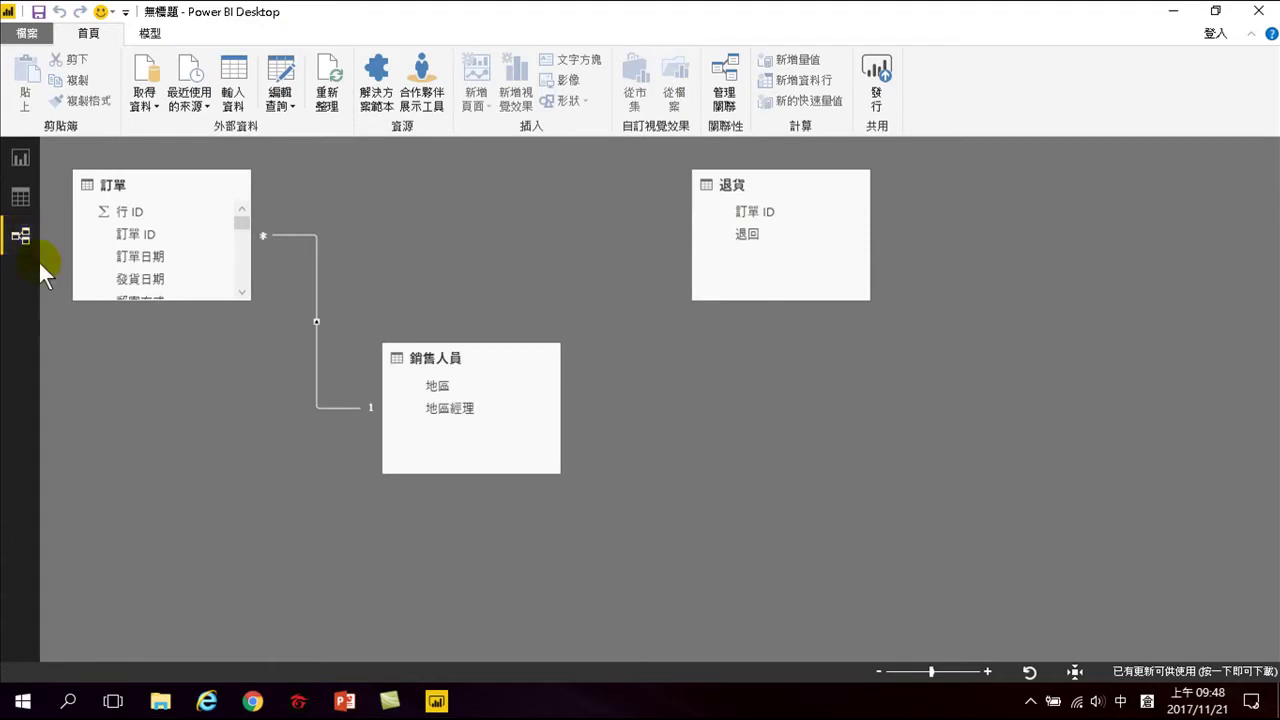
pyautogui.moveTo(488, 478); pyautogui.dragTo(480, 452)
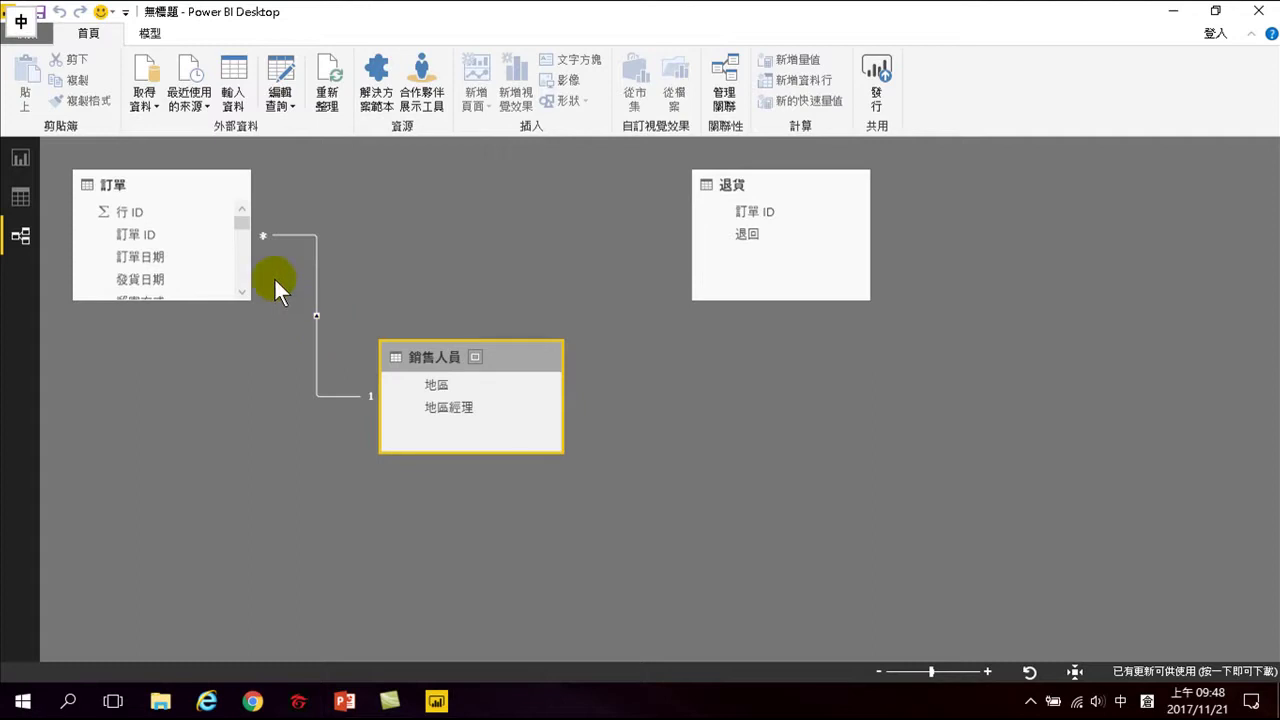
pyautogui.moveTo(172, 236); pyautogui.dragTo(94, 230)
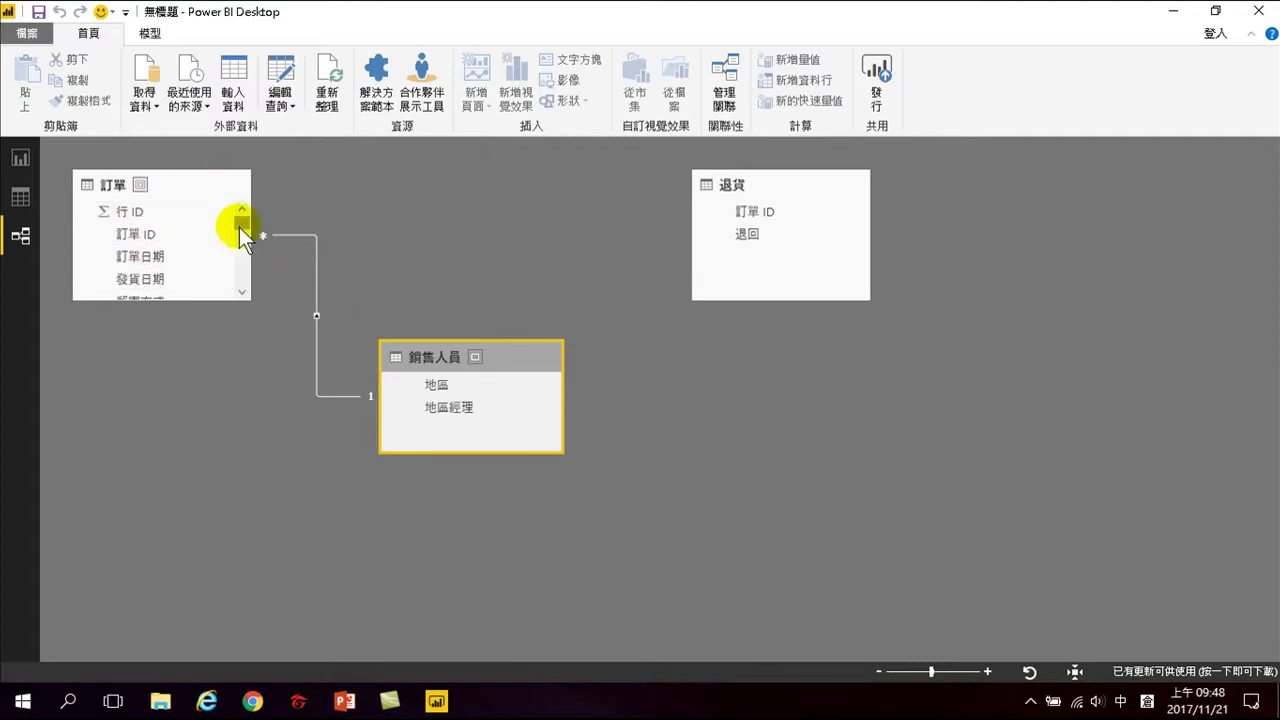
pyautogui.moveTo(140, 234); pyautogui.dragTo(153, 238)
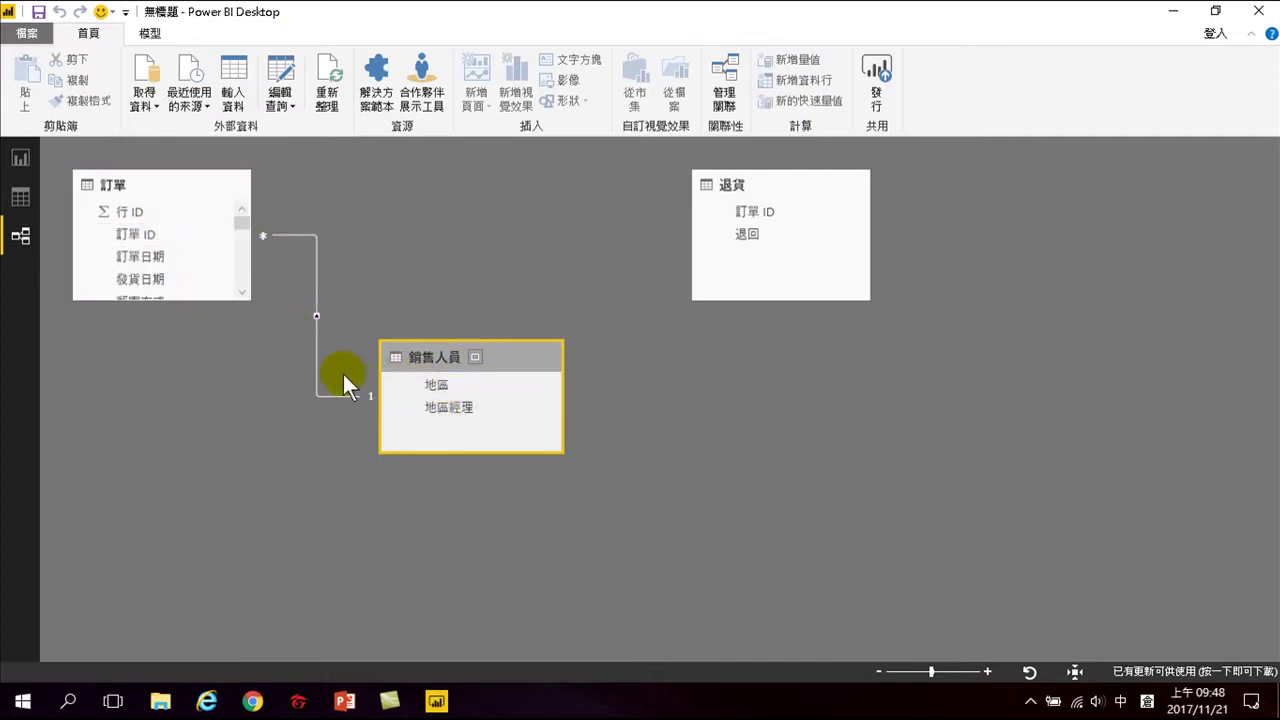
pyautogui.moveTo(509, 350); pyautogui.dragTo(220, 450)
pyautogui.moveTo(168, 186); pyautogui.dragTo(516, 206)
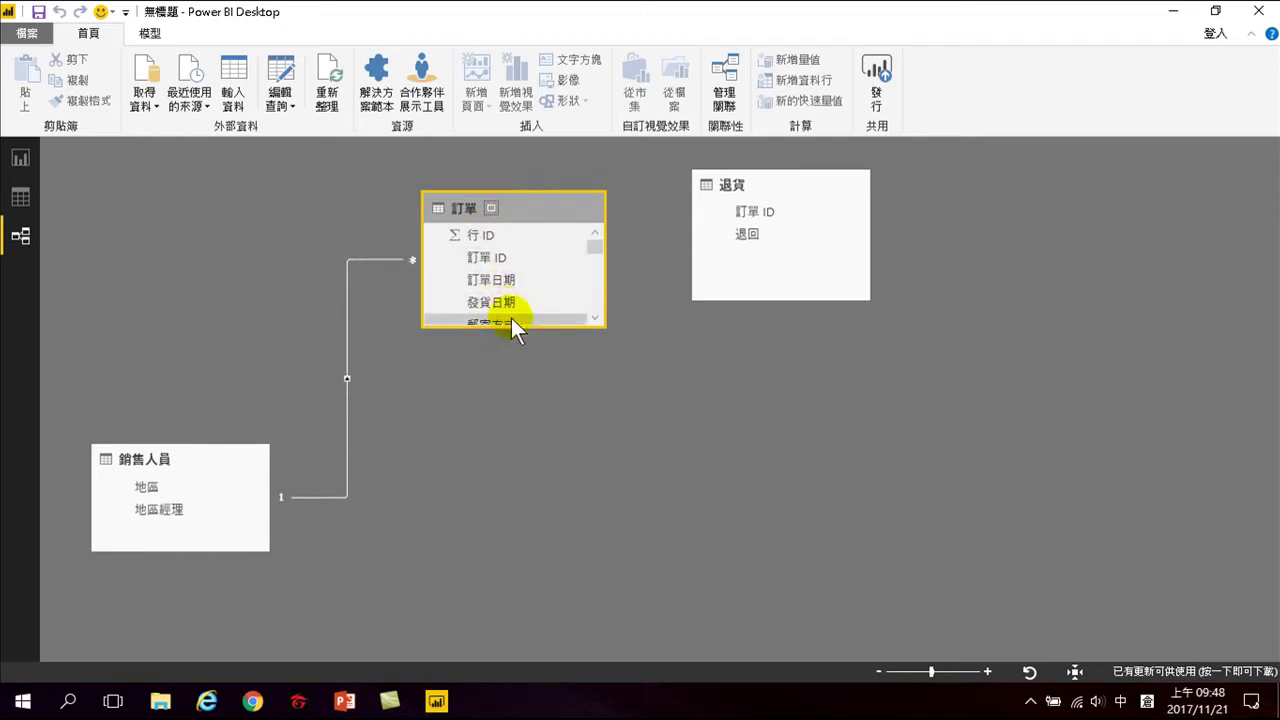
pyautogui.click(727, 186)
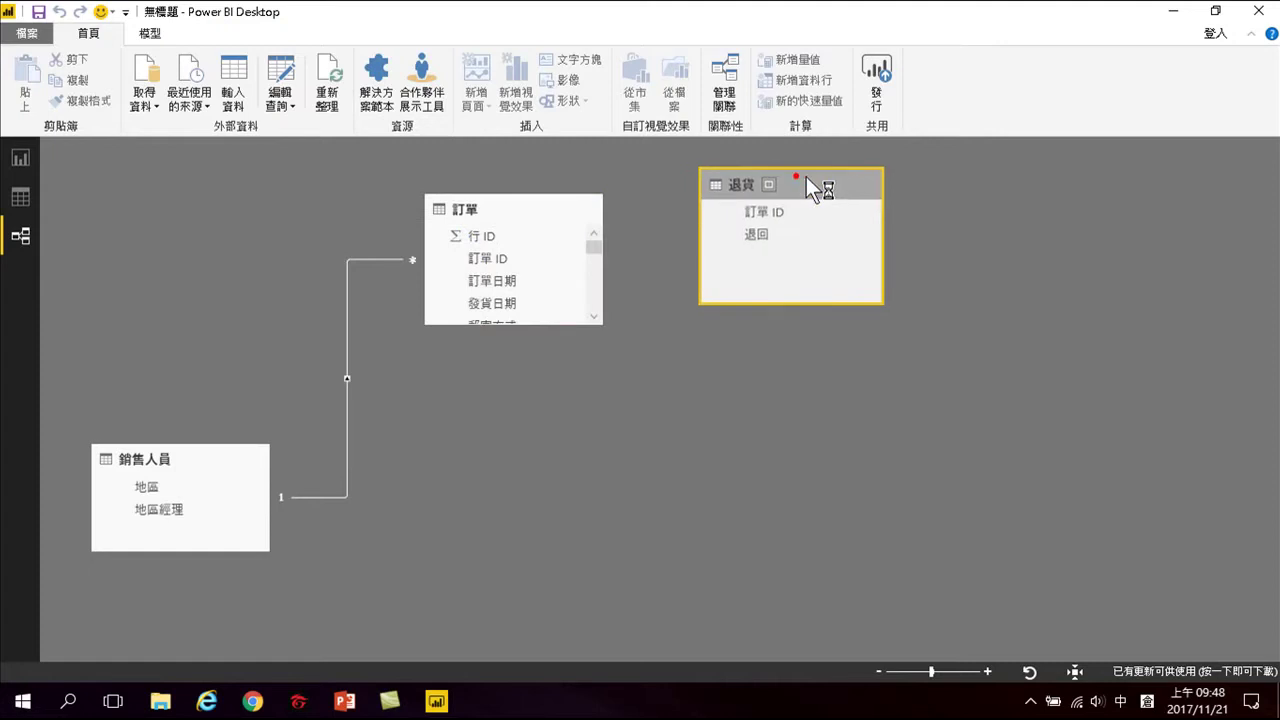
pyautogui.moveTo(806, 177); pyautogui.dragTo(961, 204)
pyautogui.moveTo(543, 214); pyautogui.dragTo(666, 203)
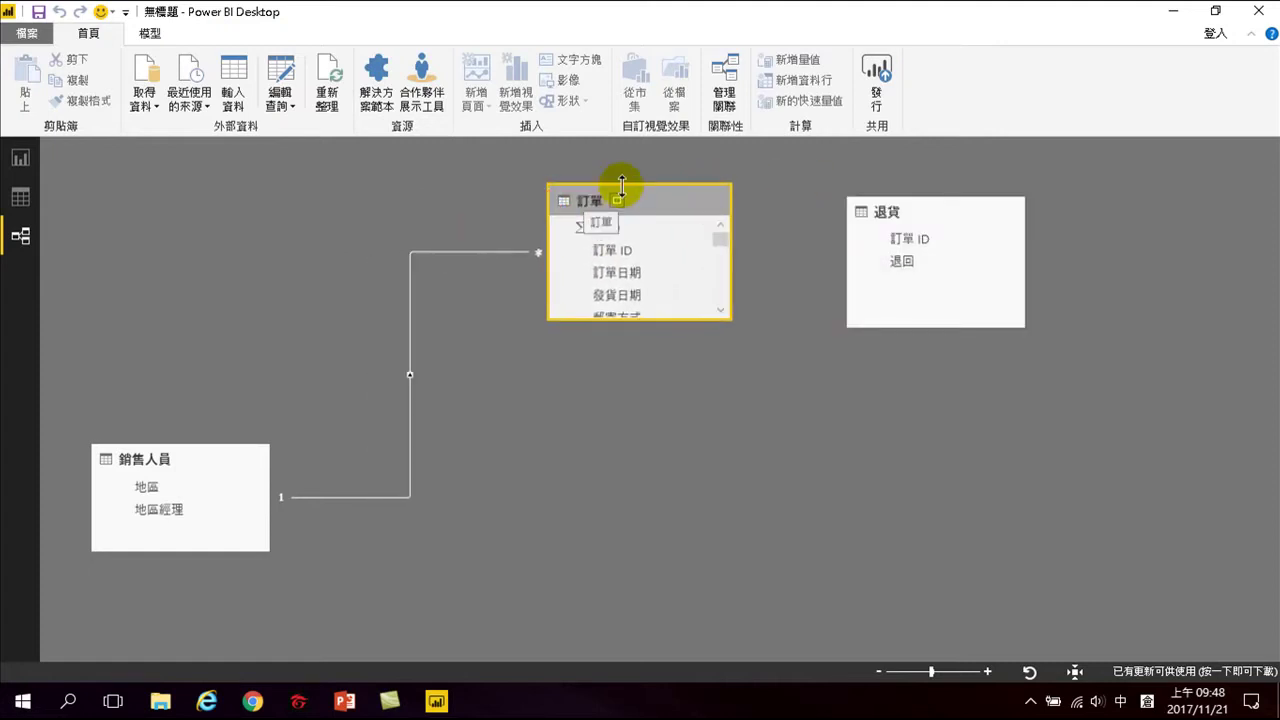
pyautogui.moveTo(660, 320); pyautogui.dragTo(693, 565)
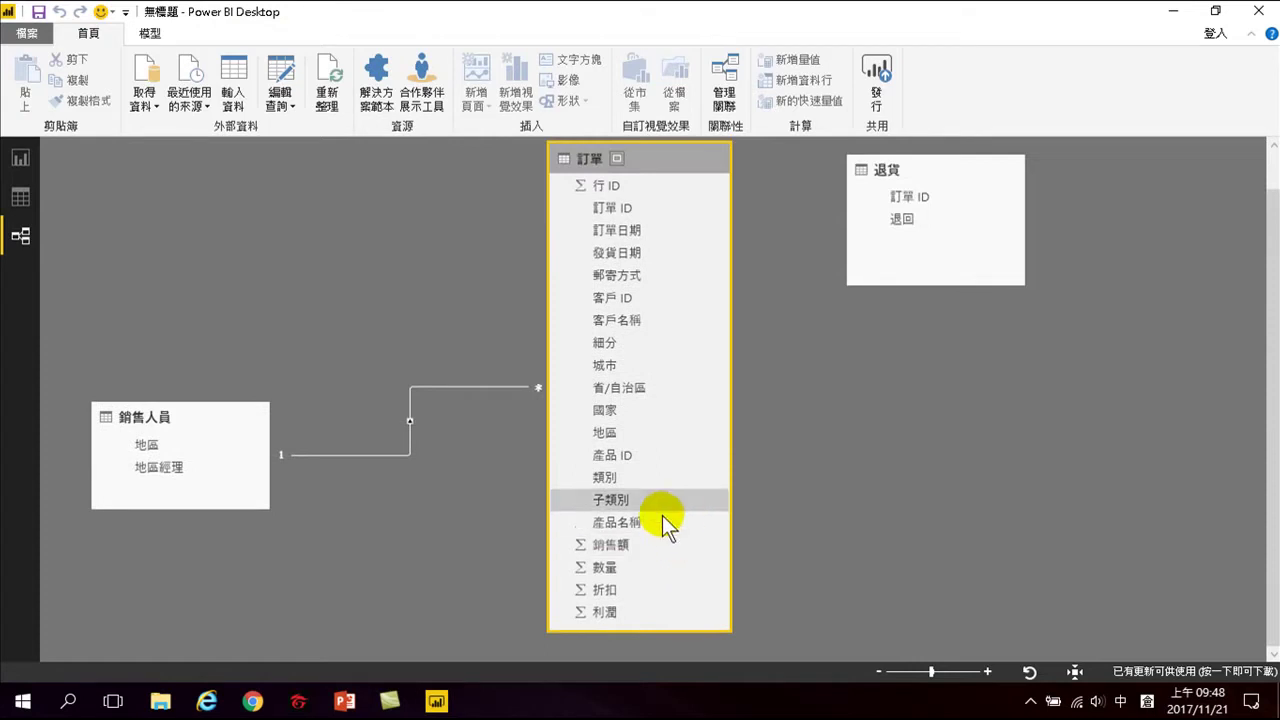
pyautogui.moveTo(199, 413); pyautogui.dragTo(272, 217)
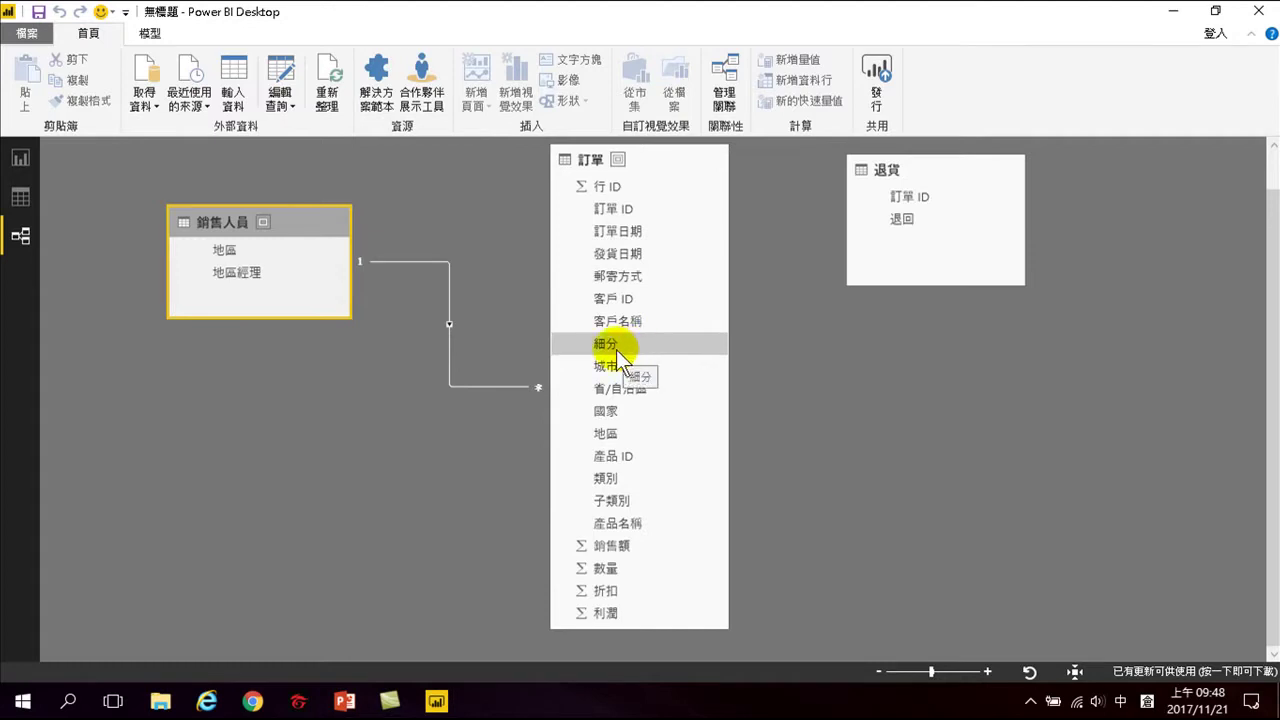
# - Inspect the existing 地區 link, then relate 退貨 to 訂單 on their 訂單 ID columns
pyautogui.click(452, 352)
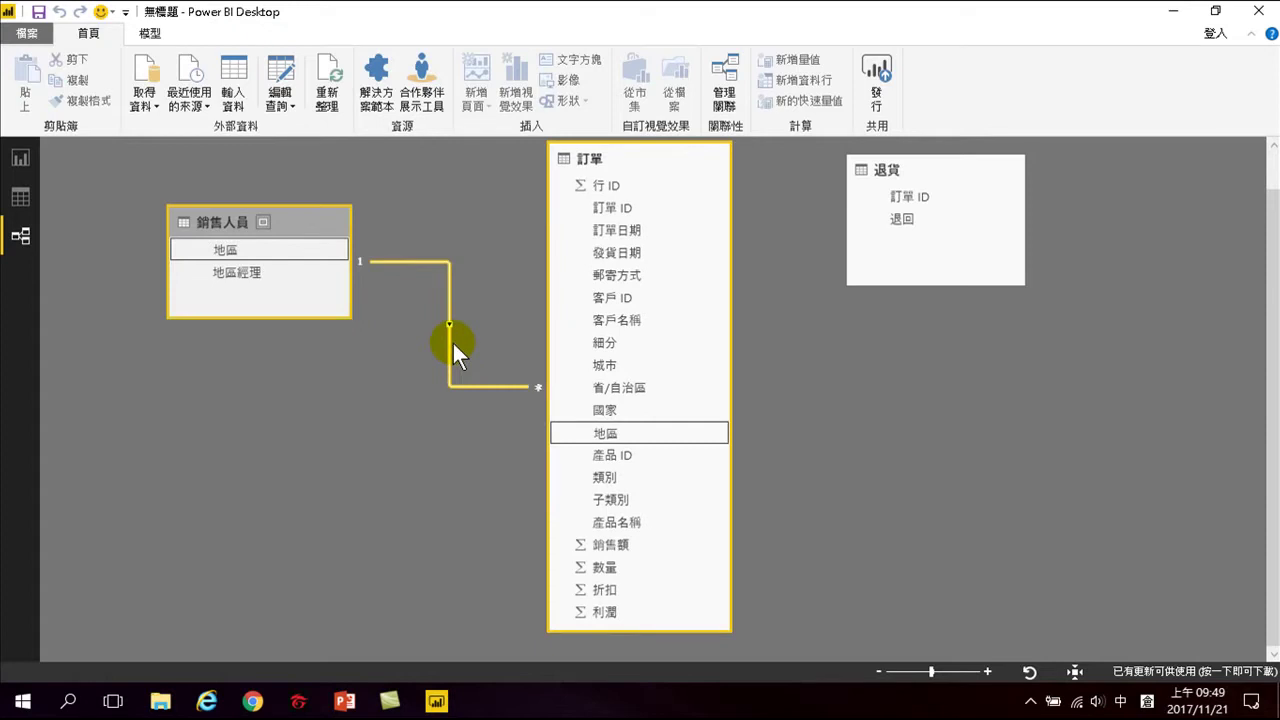
pyautogui.click(474, 389)
pyautogui.click(452, 353)
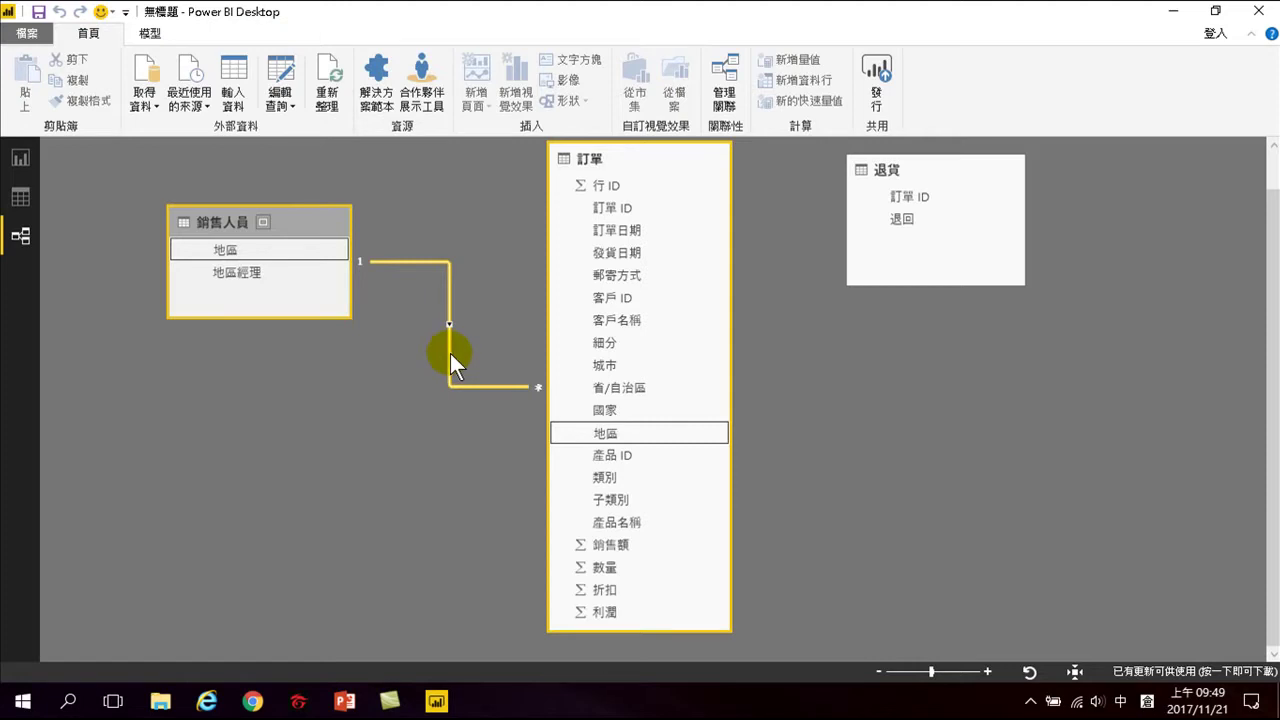
pyautogui.moveTo(910, 196); pyautogui.dragTo(621, 209)
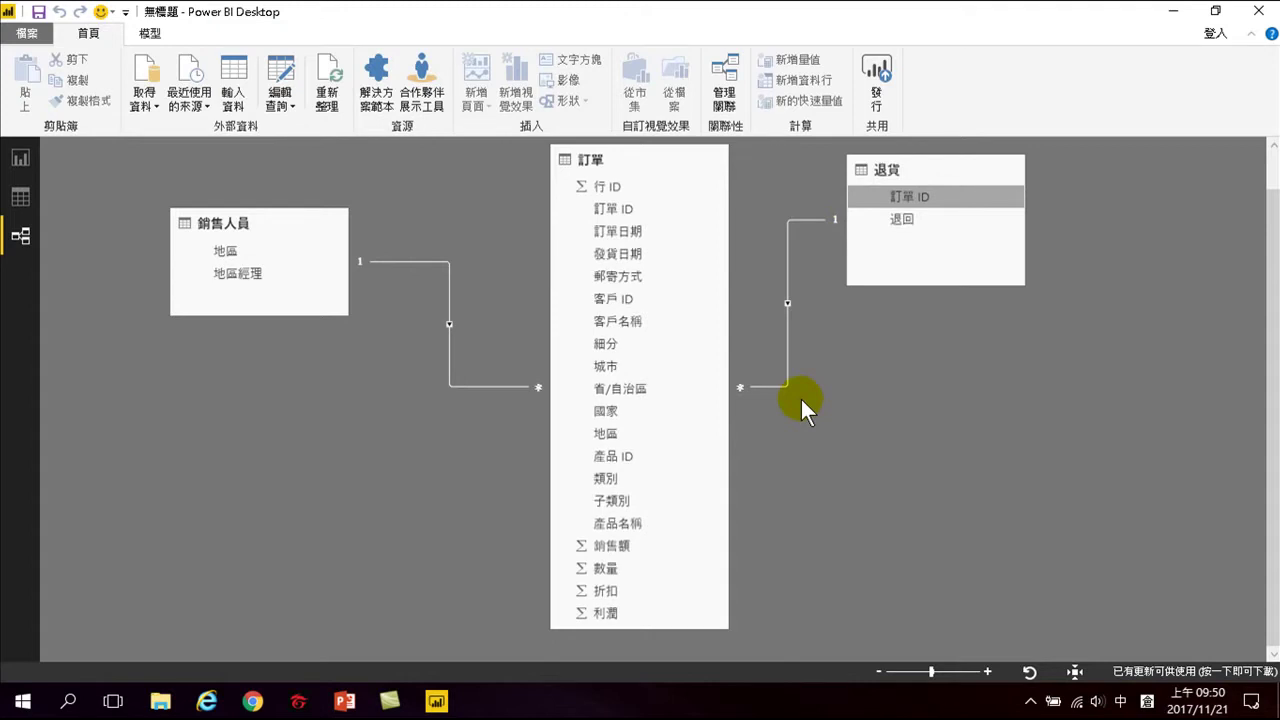
pyautogui.moveTo(909, 193); pyautogui.dragTo(651, 227)
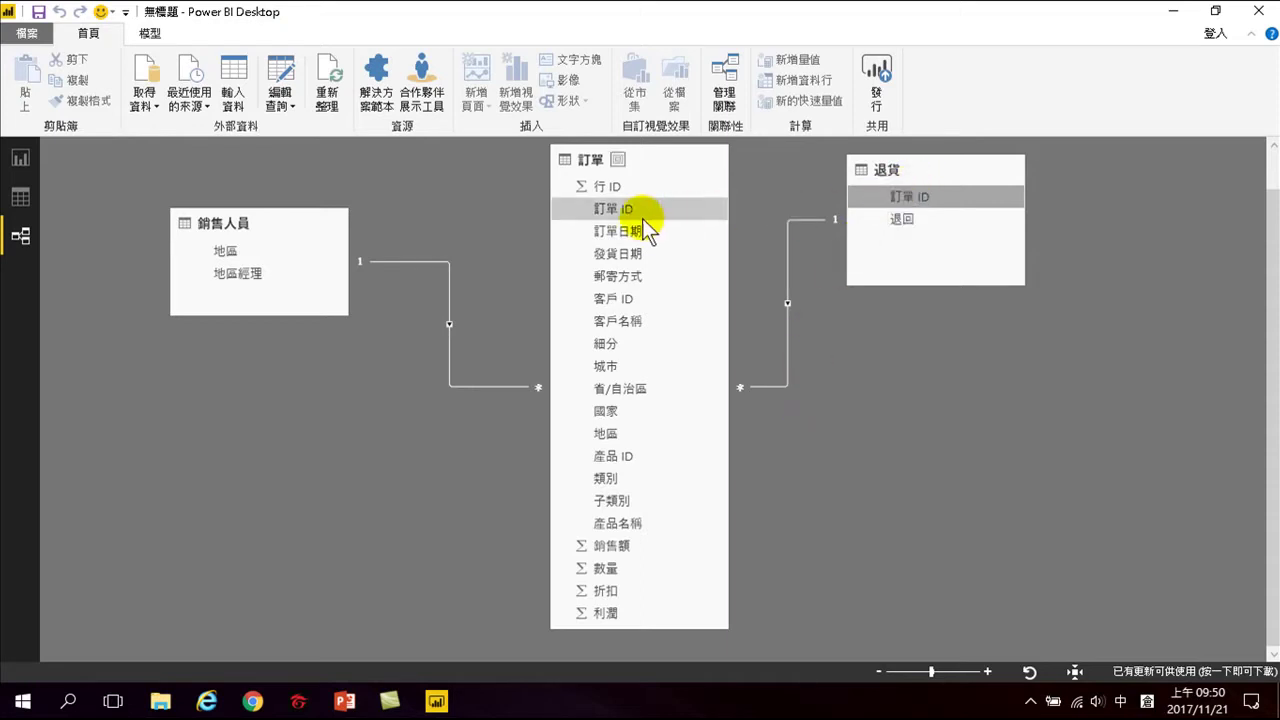
pyautogui.click(786, 349)
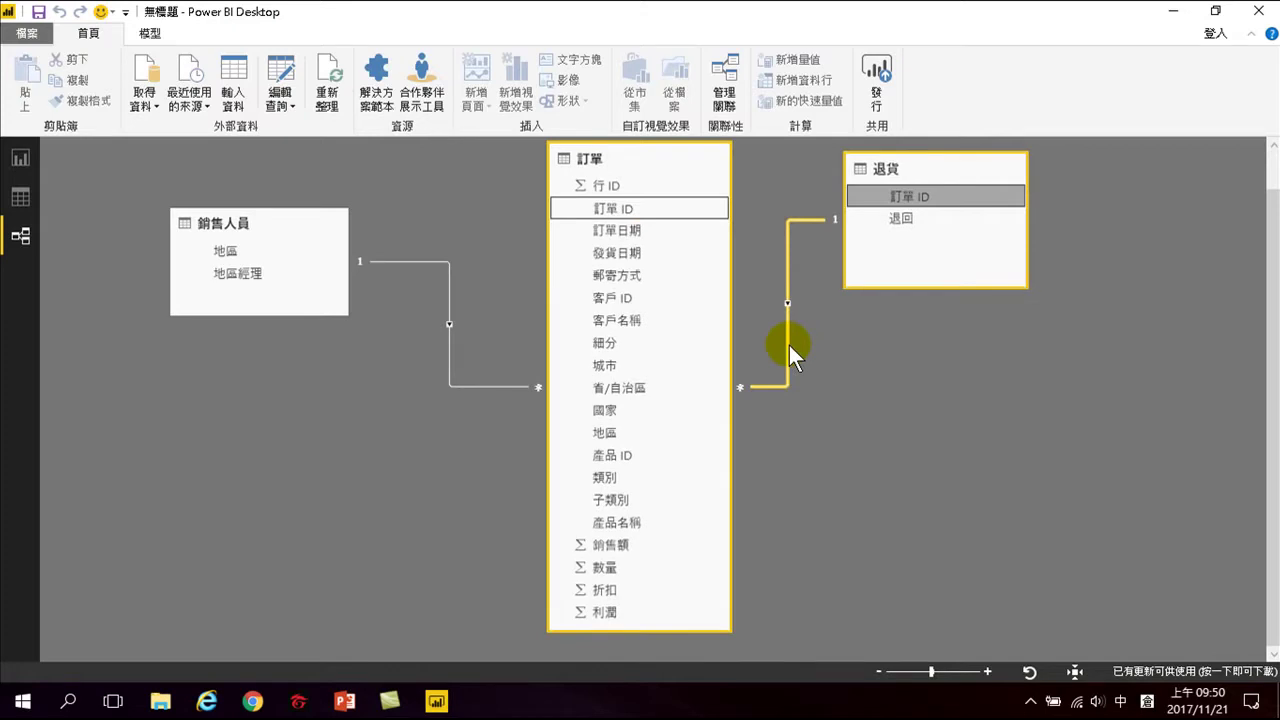
pyautogui.rightClick(789, 345)
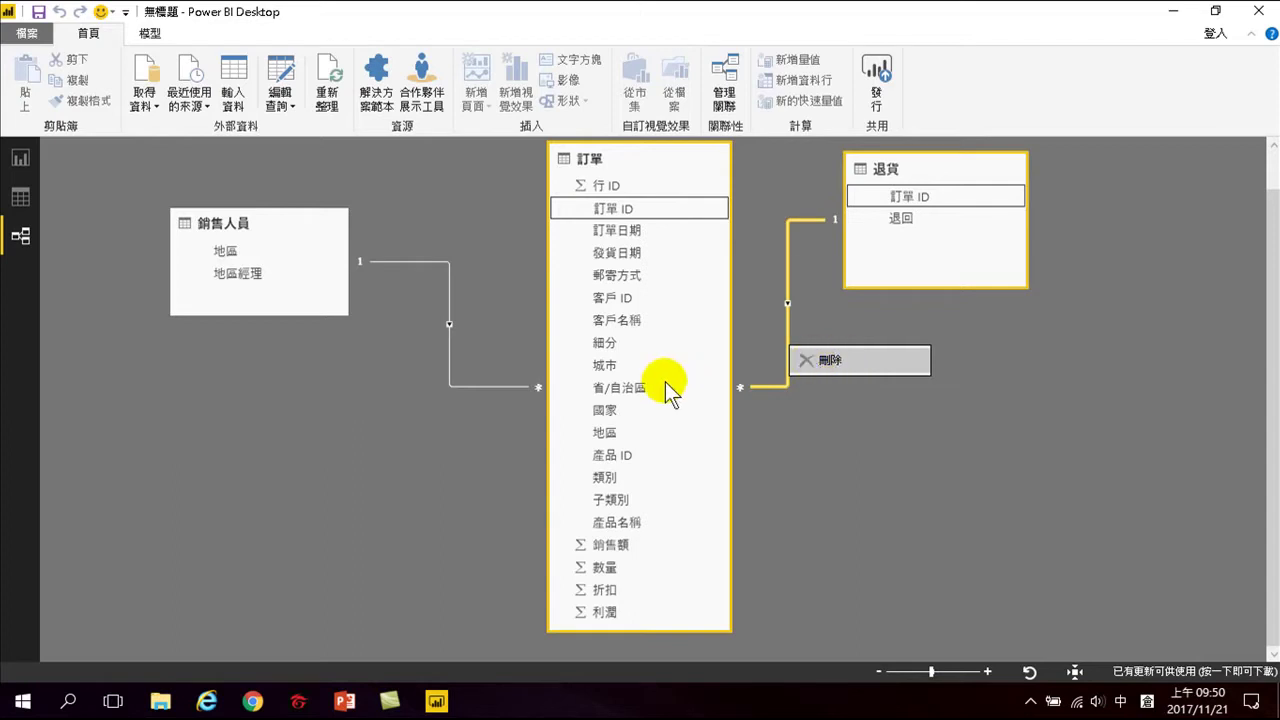
pyautogui.rightClick(447, 350)
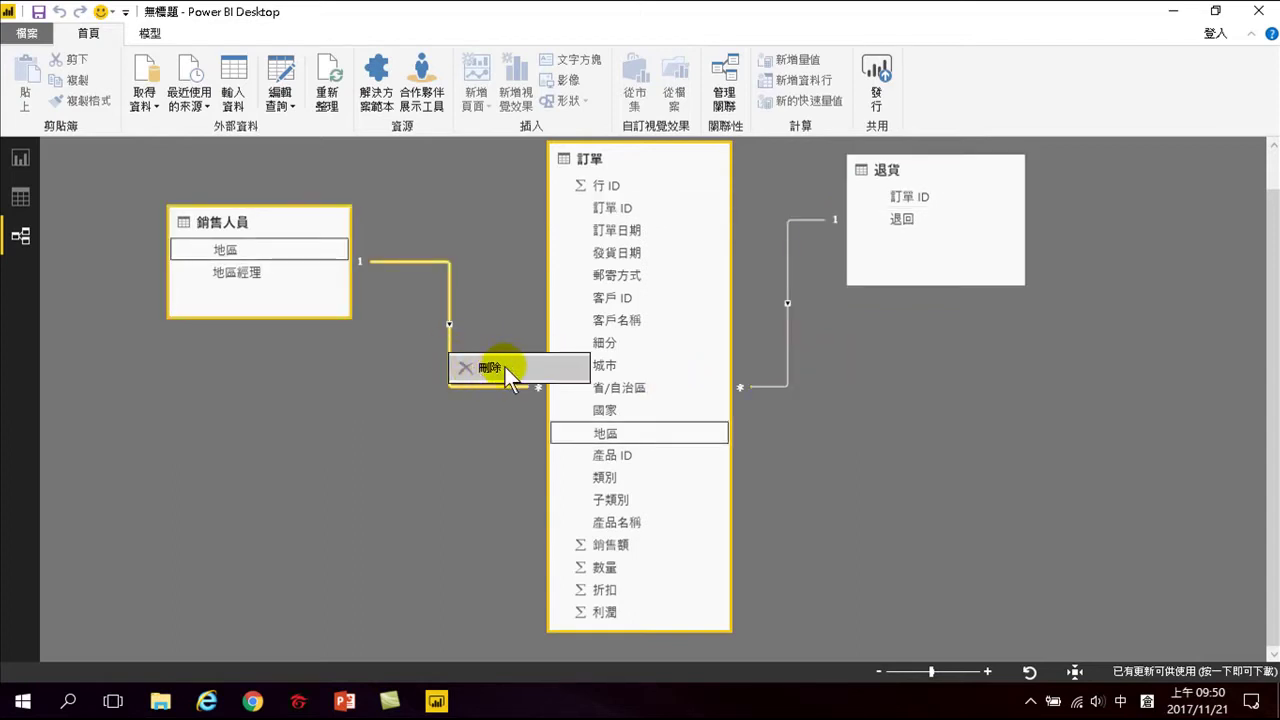
pyautogui.click(506, 365)
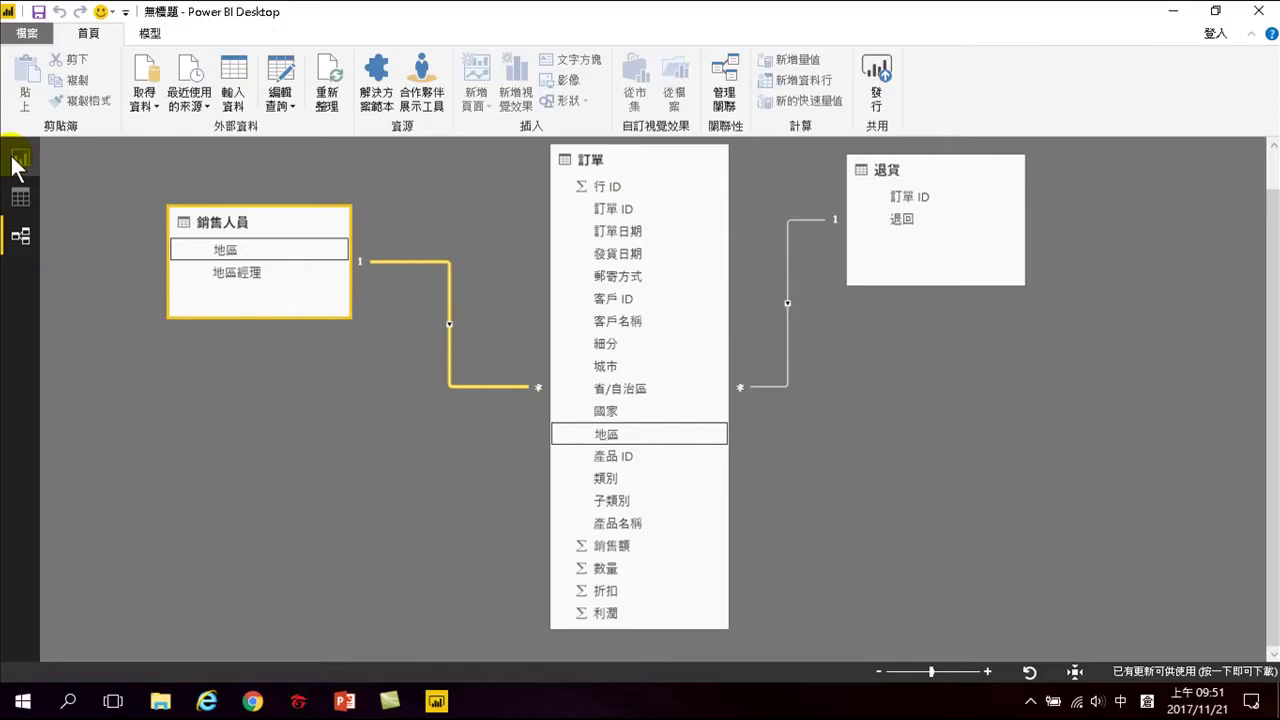
pyautogui.click(20, 160)
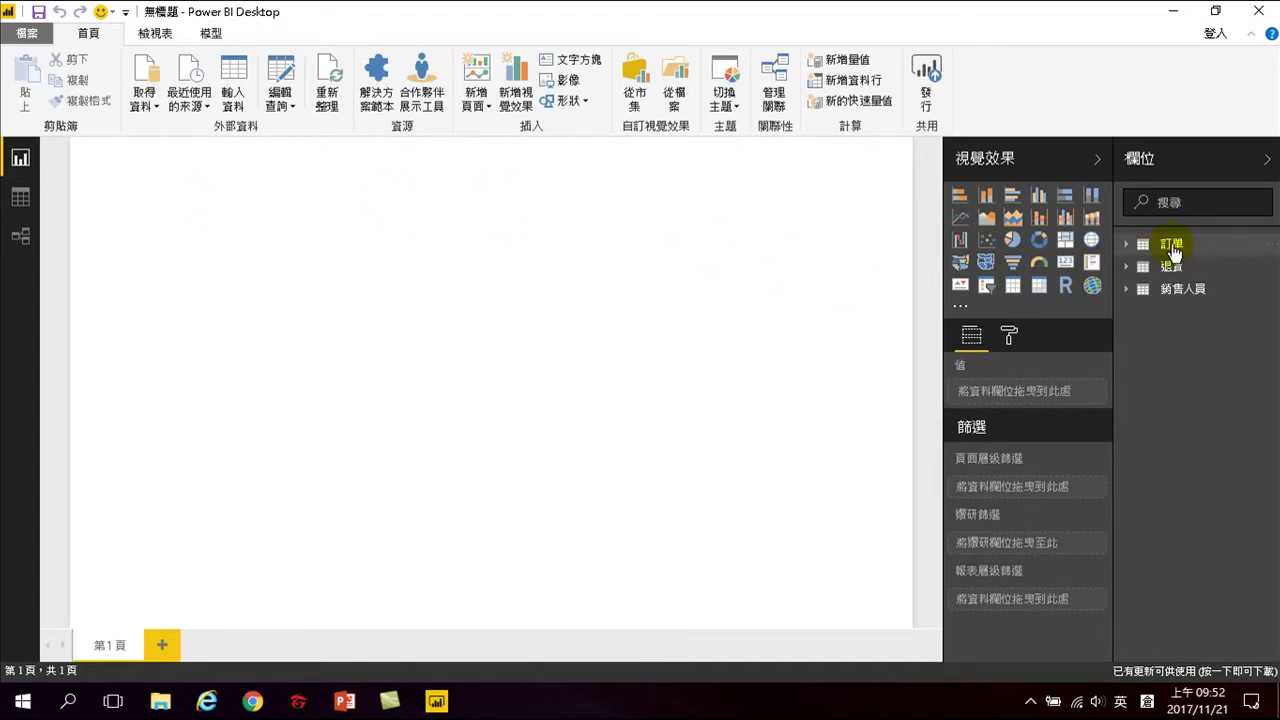
pyautogui.click(21, 238)
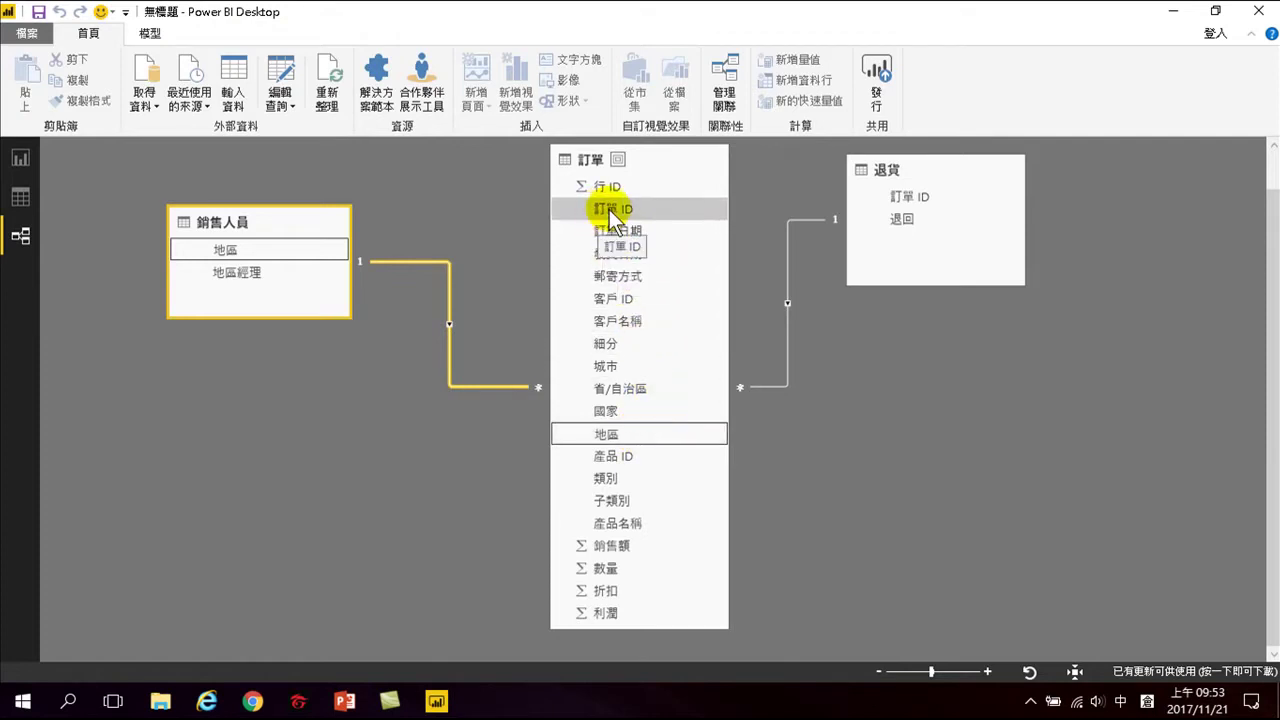
pyautogui.moveTo(601, 209); pyautogui.dragTo(662, 210)
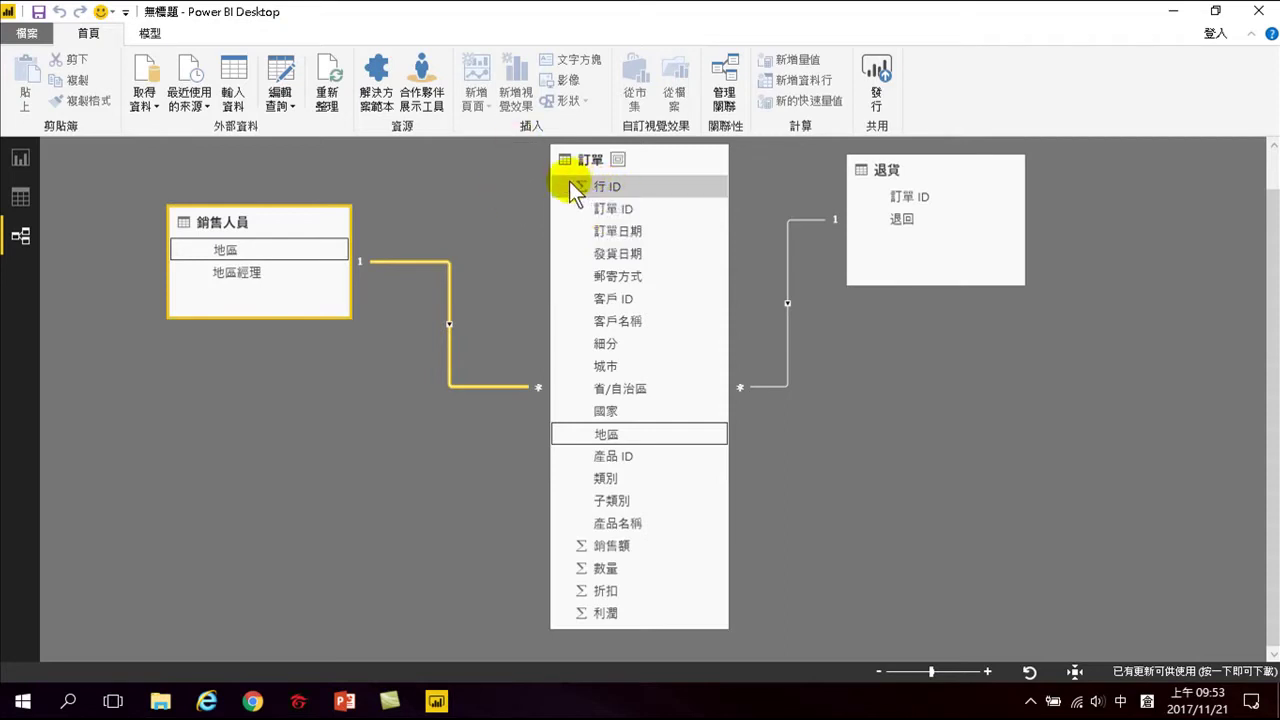
pyautogui.moveTo(585, 190)
pyautogui.mouseDown()
pyautogui.moveTo(597, 203)
pyautogui.moveTo(577, 189)
pyautogui.mouseUp()
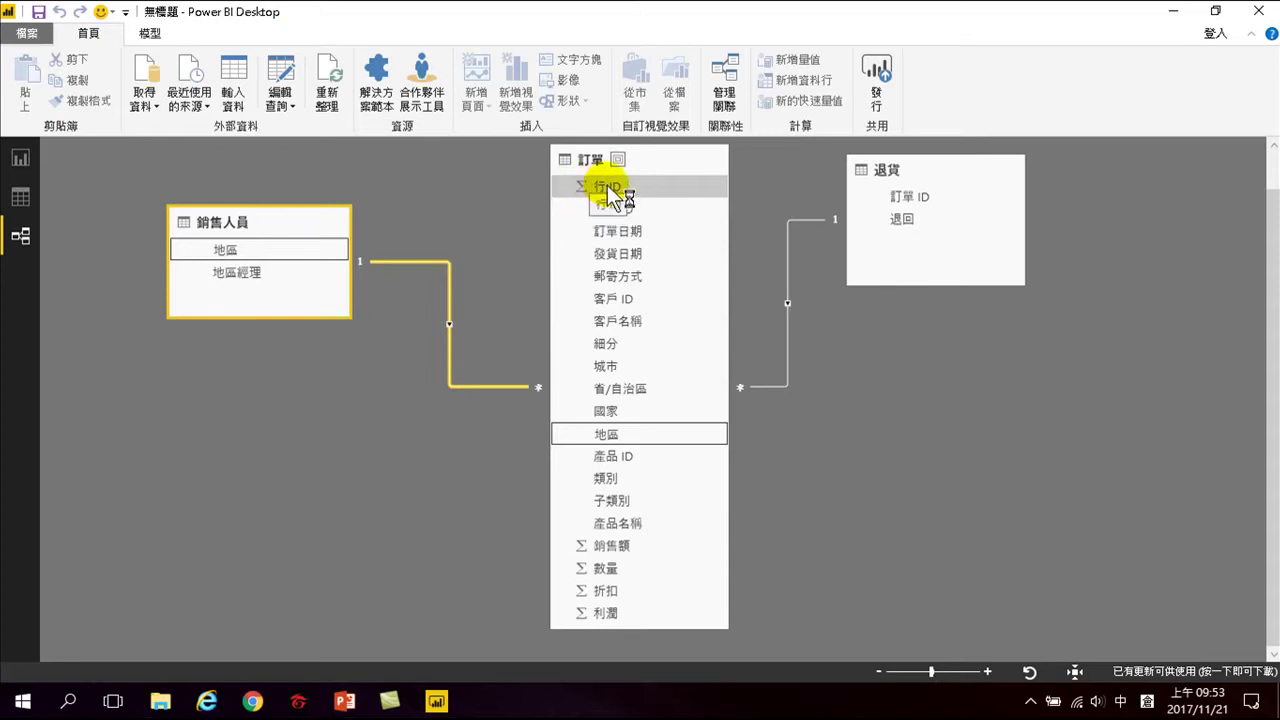
pyautogui.moveTo(607, 187); pyautogui.dragTo(615, 215)
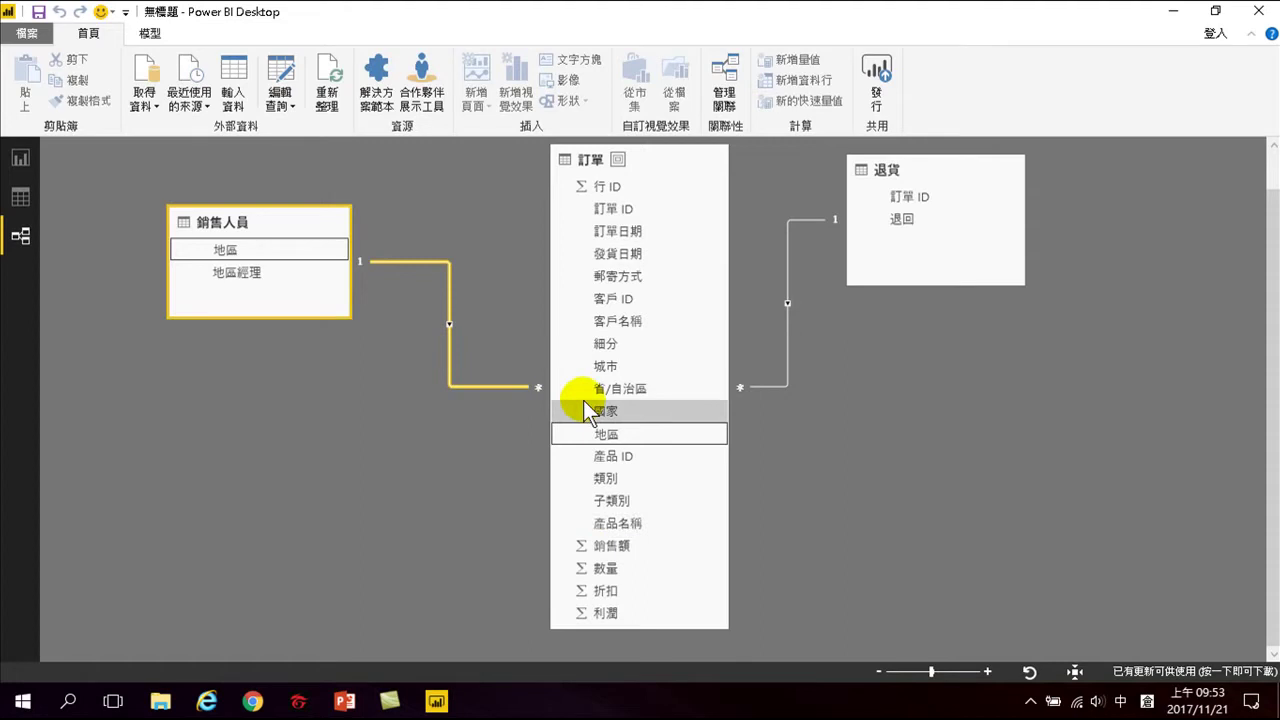
pyautogui.moveTo(596, 208); pyautogui.dragTo(595, 183)
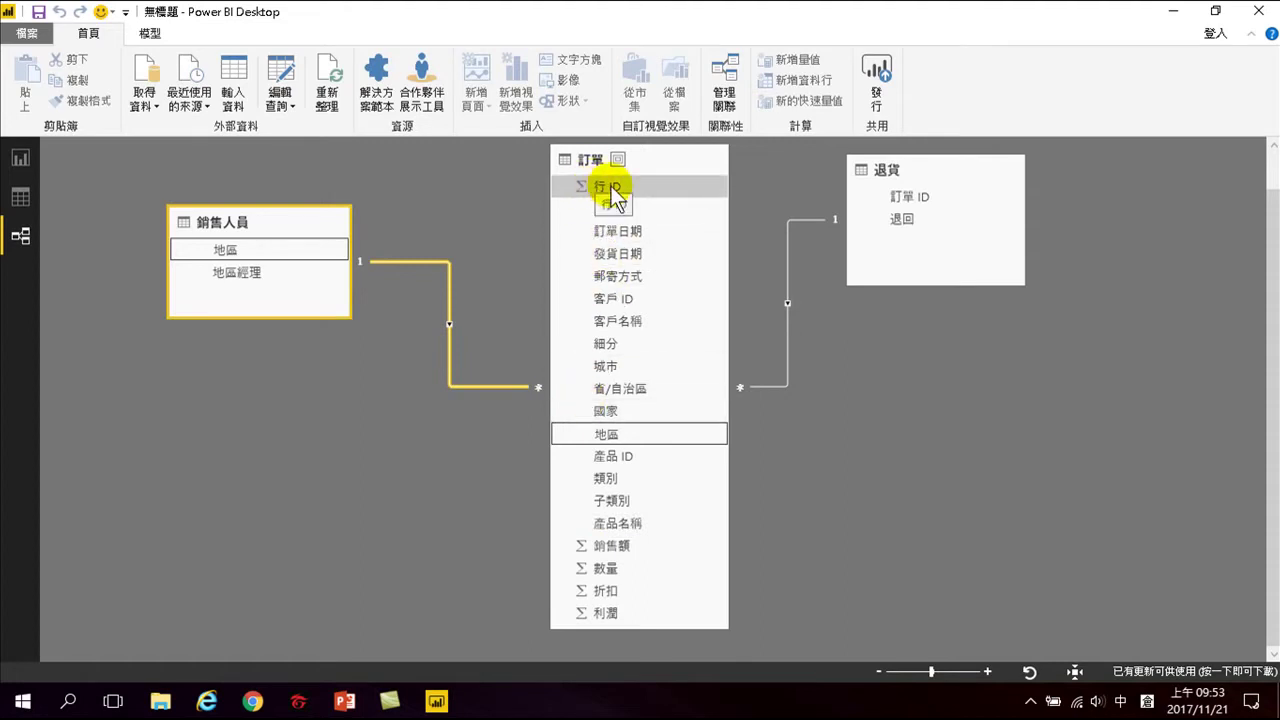
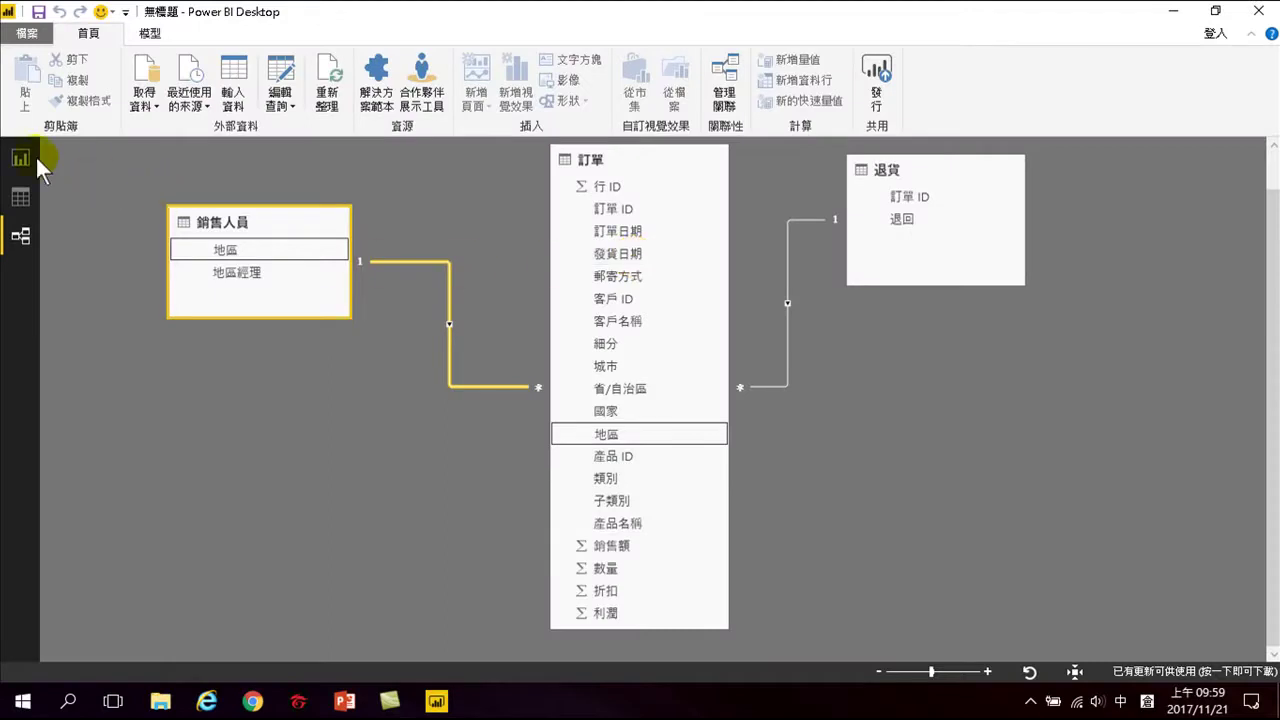
# - Switch from PowerPoint to Power BI Desktop's blank report view with the 訂單, 退貨 and 銷售人員 tables
pyautogui.click(22, 158)
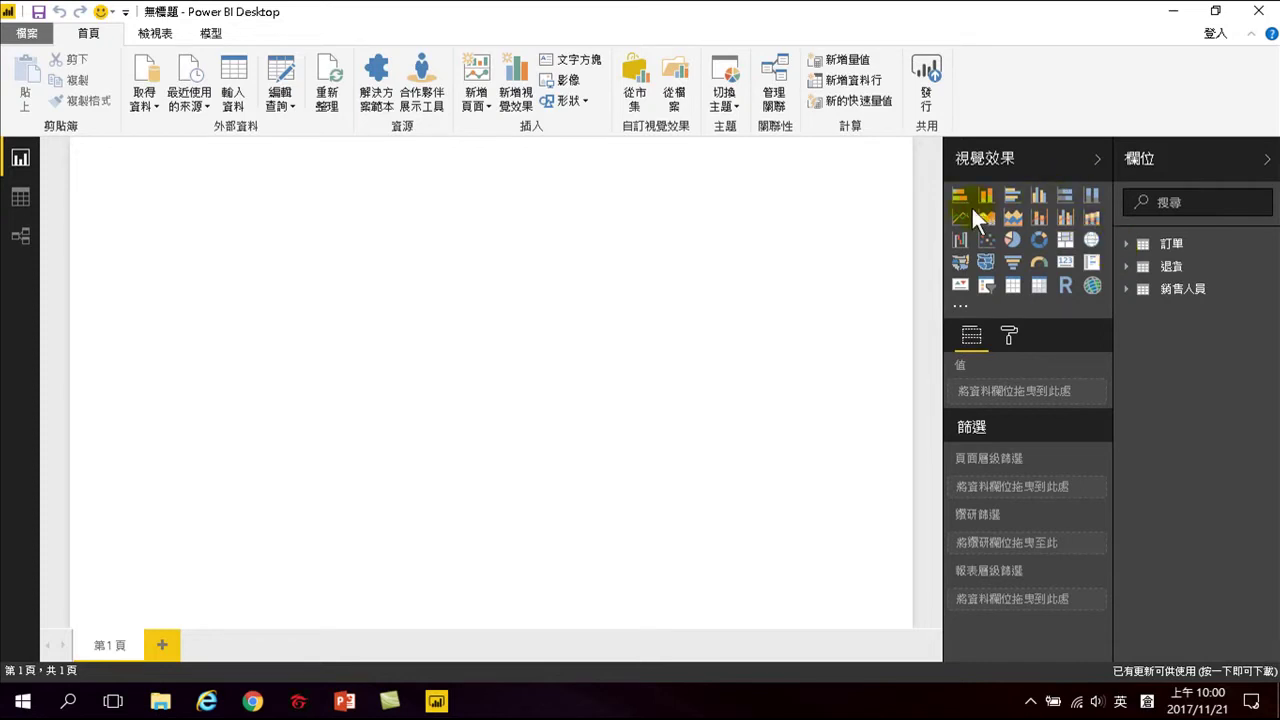
# - Add an empty clustered column chart from the Visualizations pane
pyautogui.click(1039, 195)
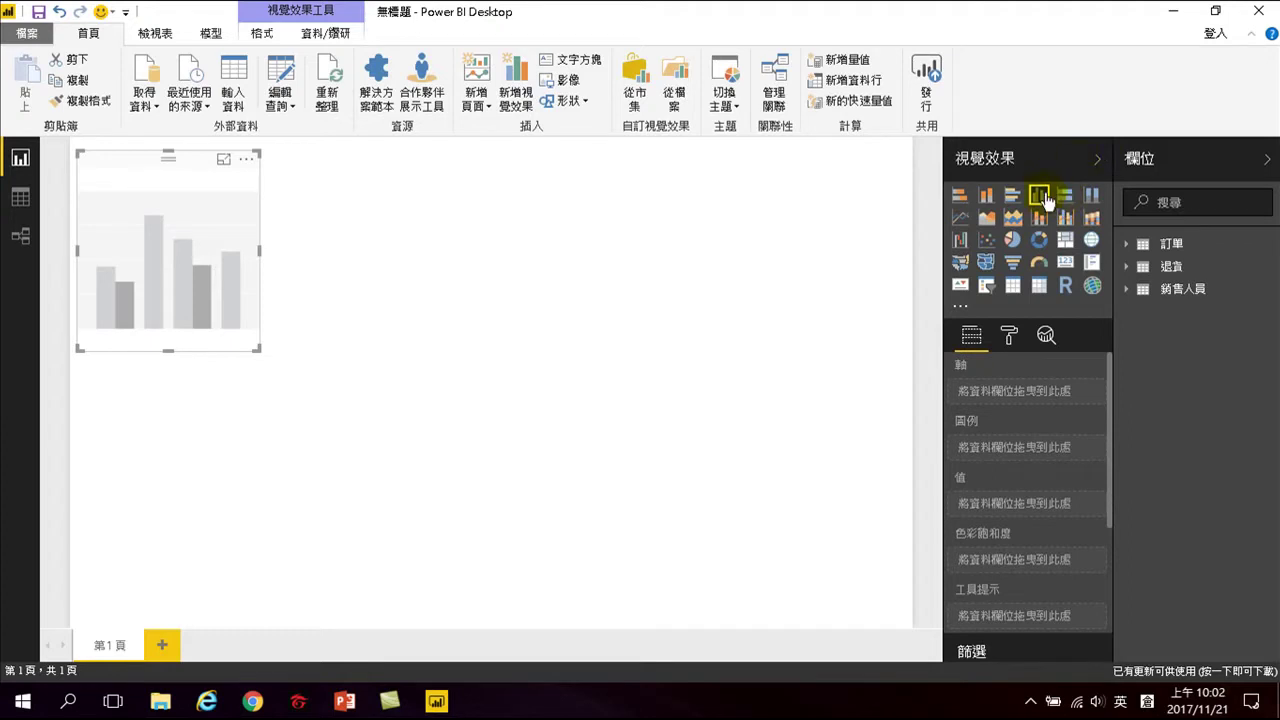
# - Fill the column chart from the 訂單 table: 訂單日期 on the axis and 銷售額 as values
pyautogui.click(1130, 248)
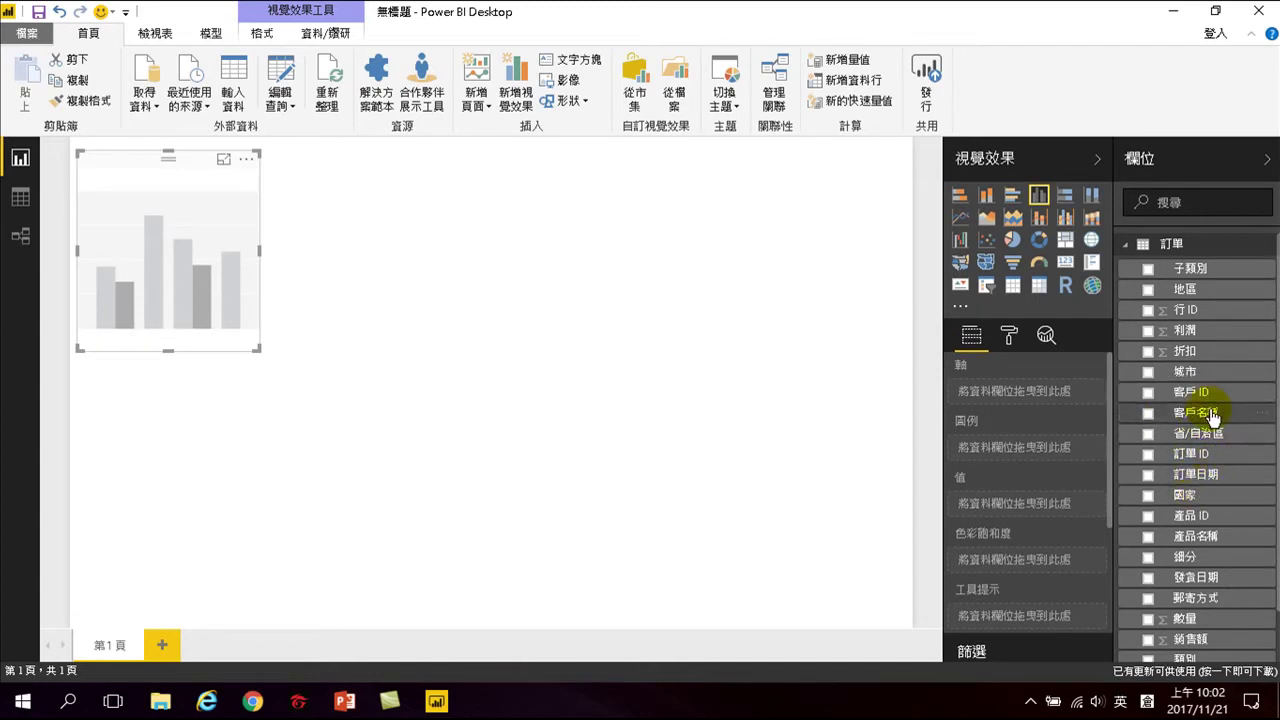
pyautogui.click(1148, 477)
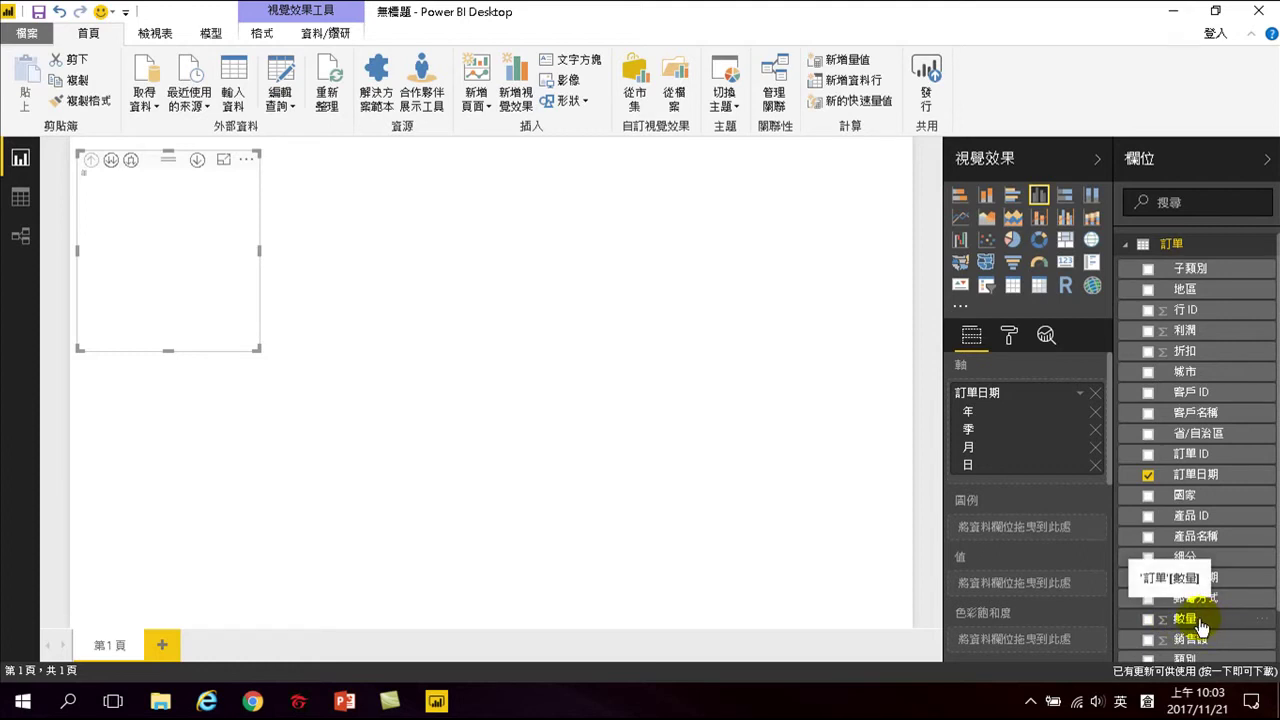
pyautogui.click(1148, 639)
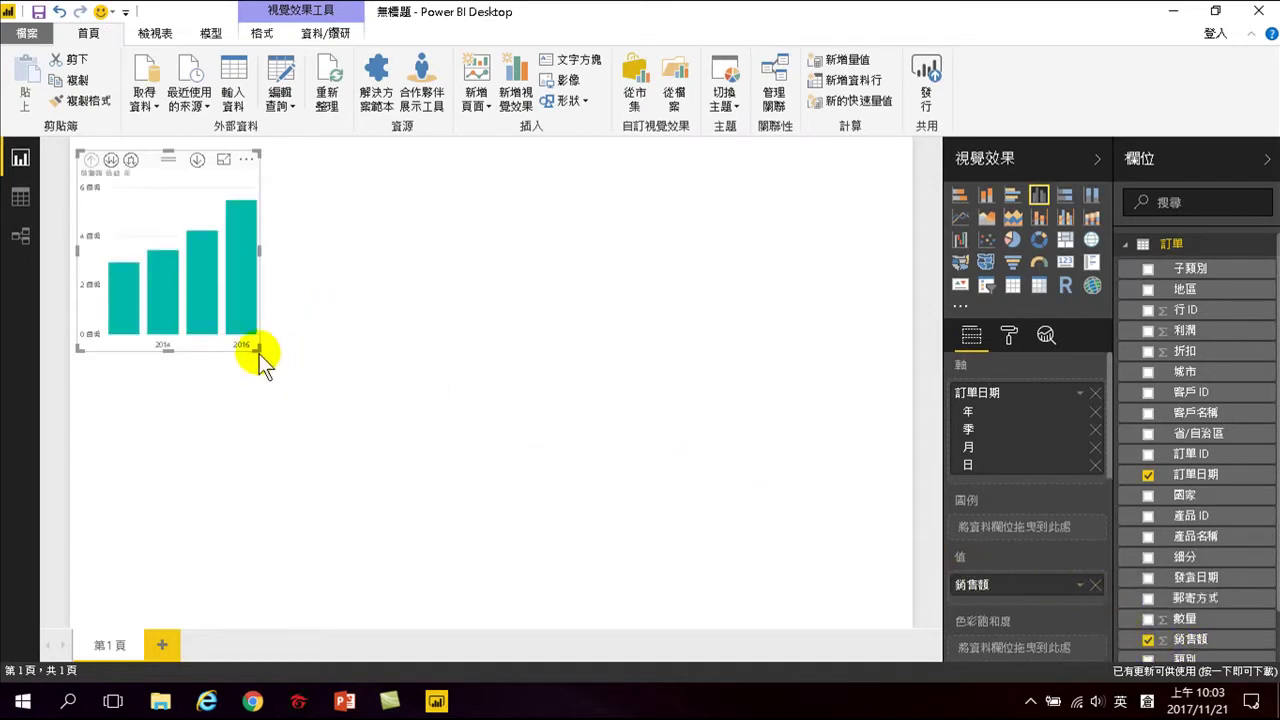
# - Resize the yearly 2013–2016 sales column chart toward the lower right to fill most of the page
pyautogui.moveTo(257, 349); pyautogui.dragTo(893, 610)
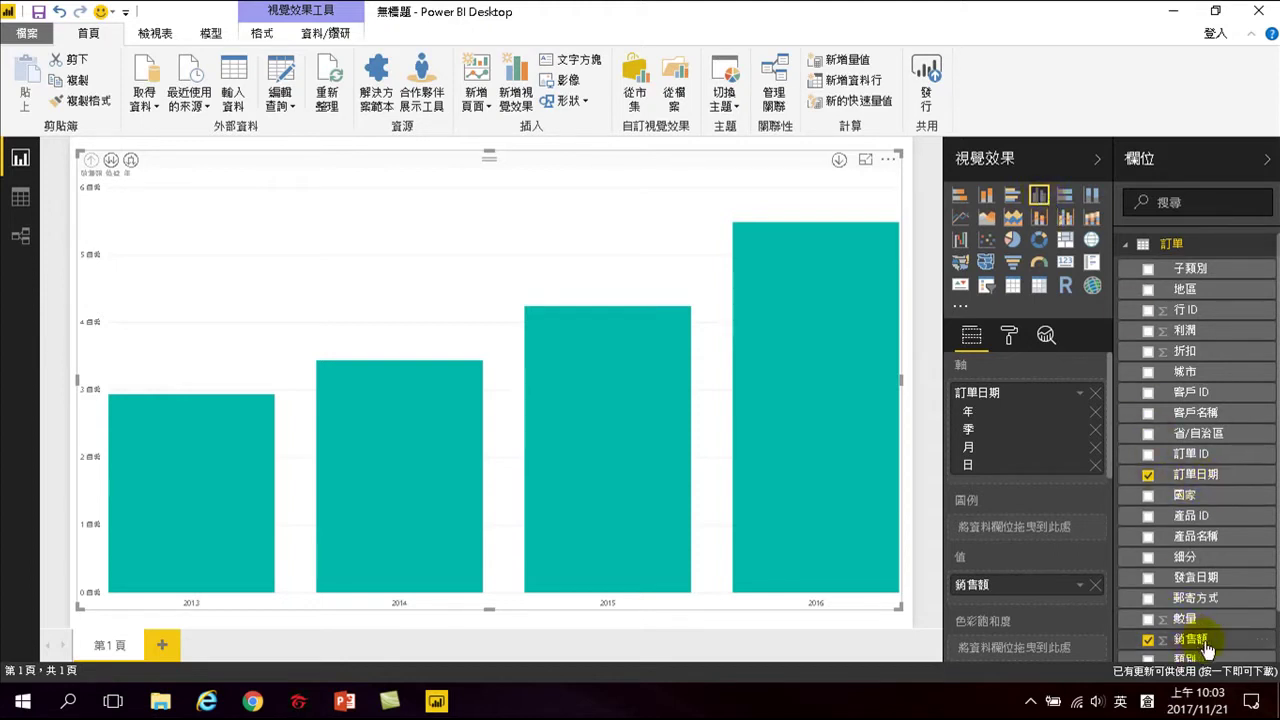
pyautogui.click(413, 414)
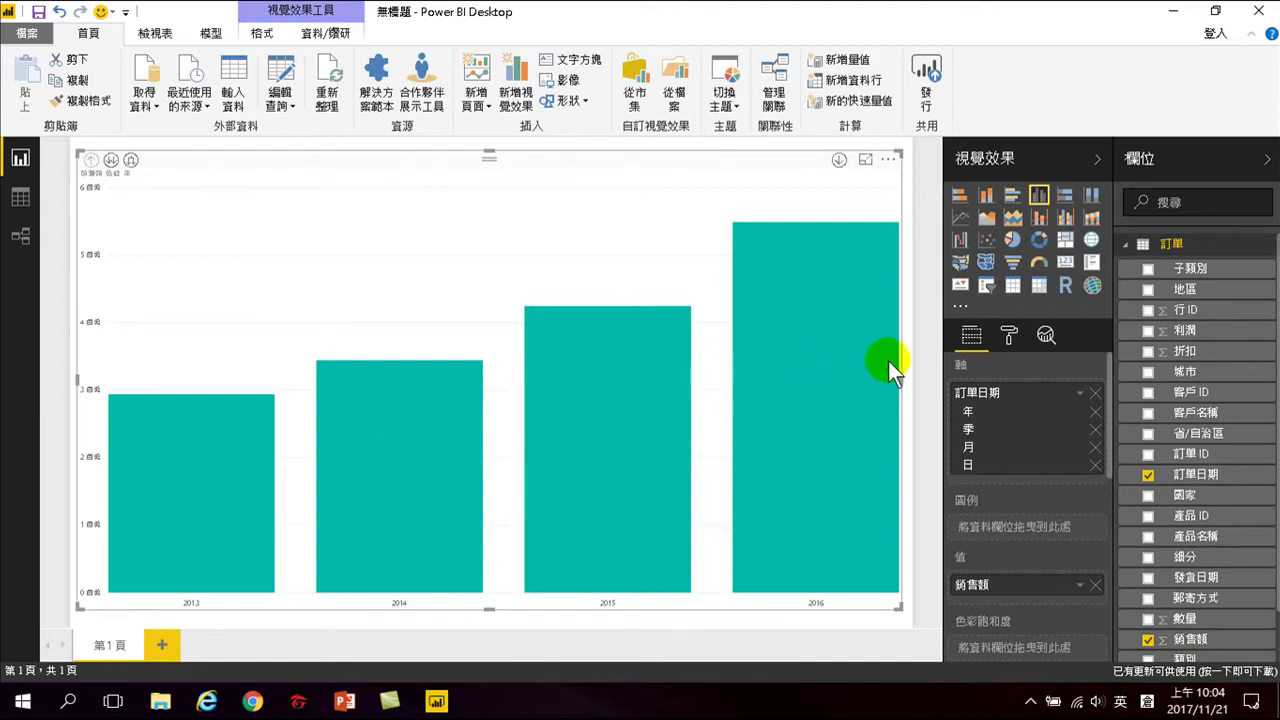
pyautogui.click(857, 449)
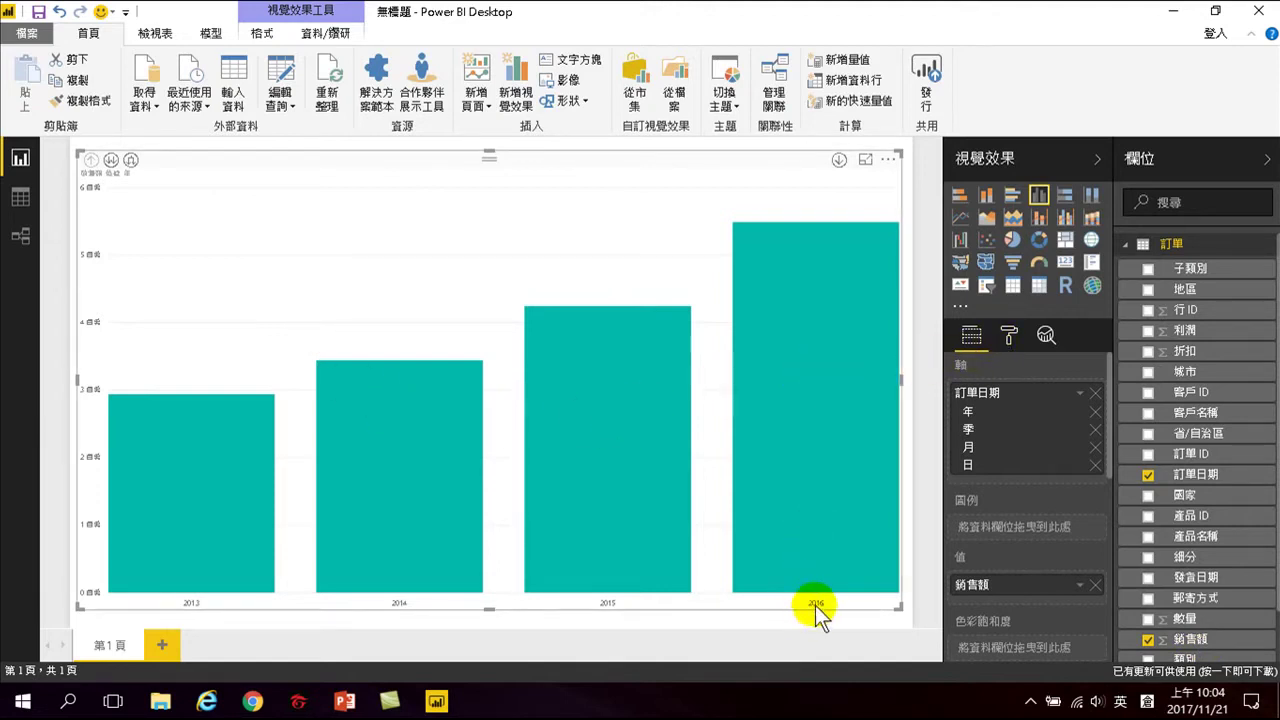
# - Format the column chart's X 軸 year labels to text size 20 in black
pyautogui.click(1011, 341)
pyautogui.click(968, 340)
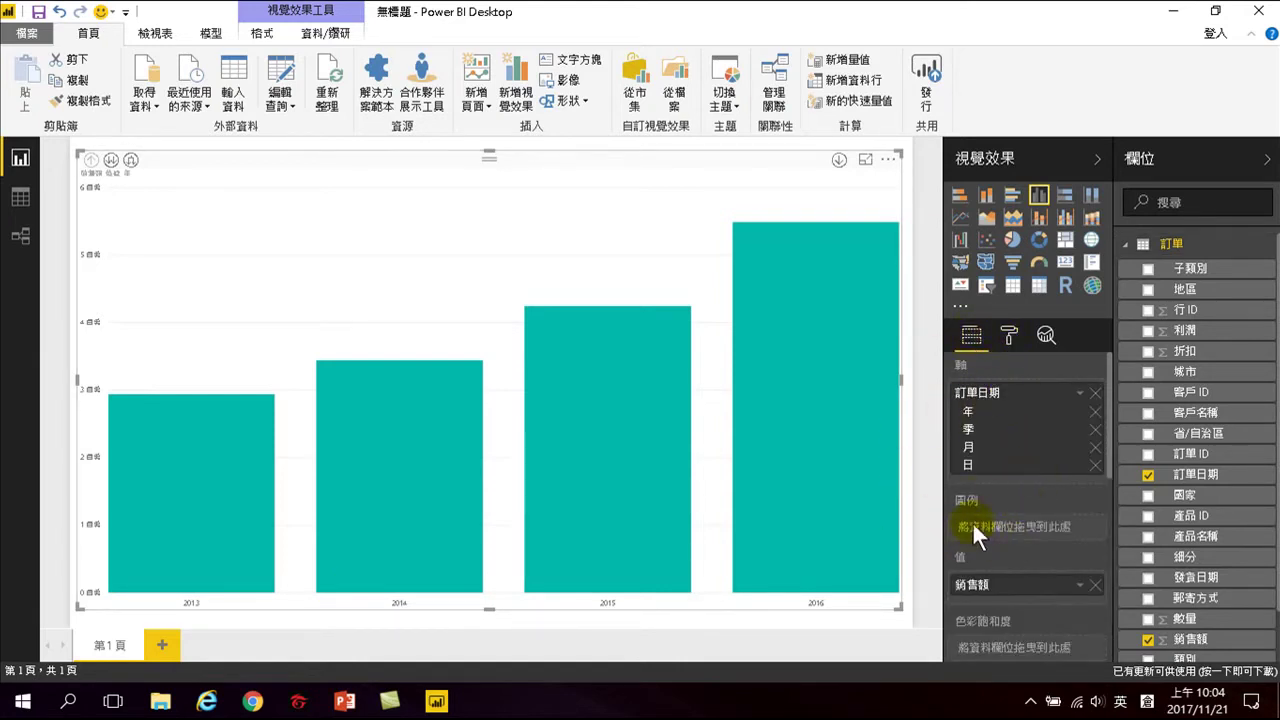
pyautogui.click(1010, 337)
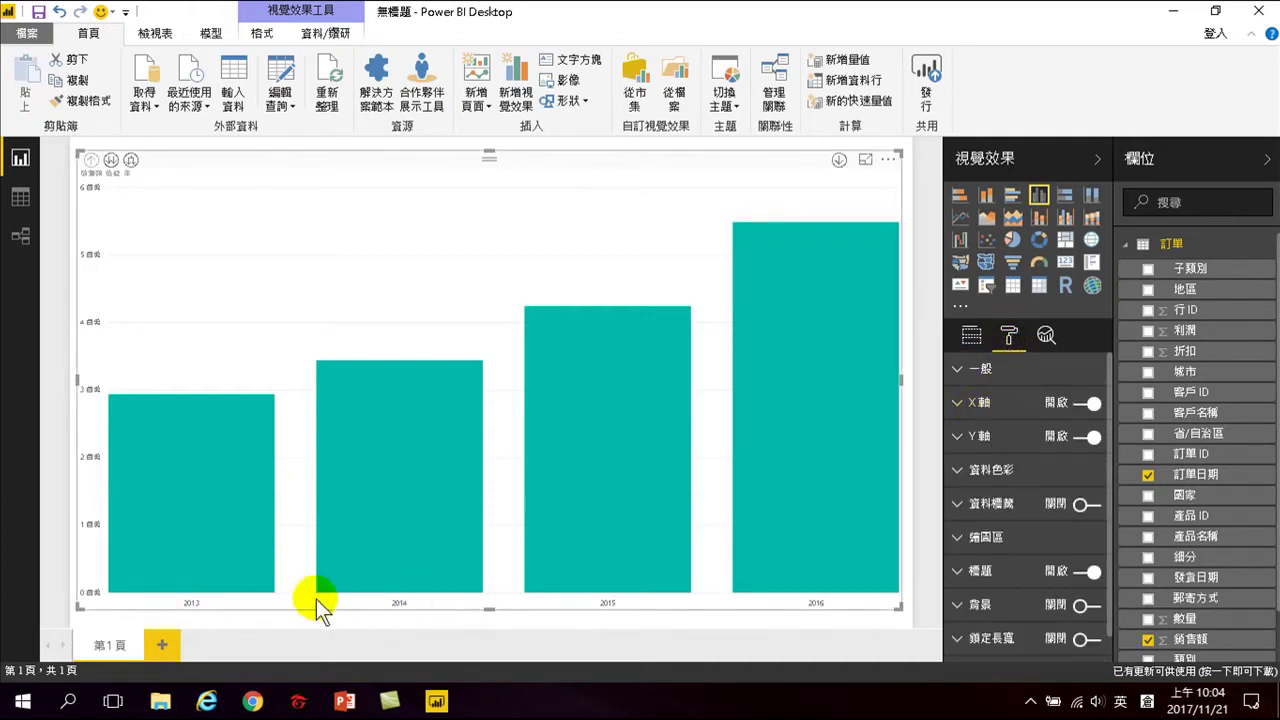
pyautogui.click(960, 403)
pyautogui.moveTo(1047, 609); pyautogui.dragTo(1065, 610)
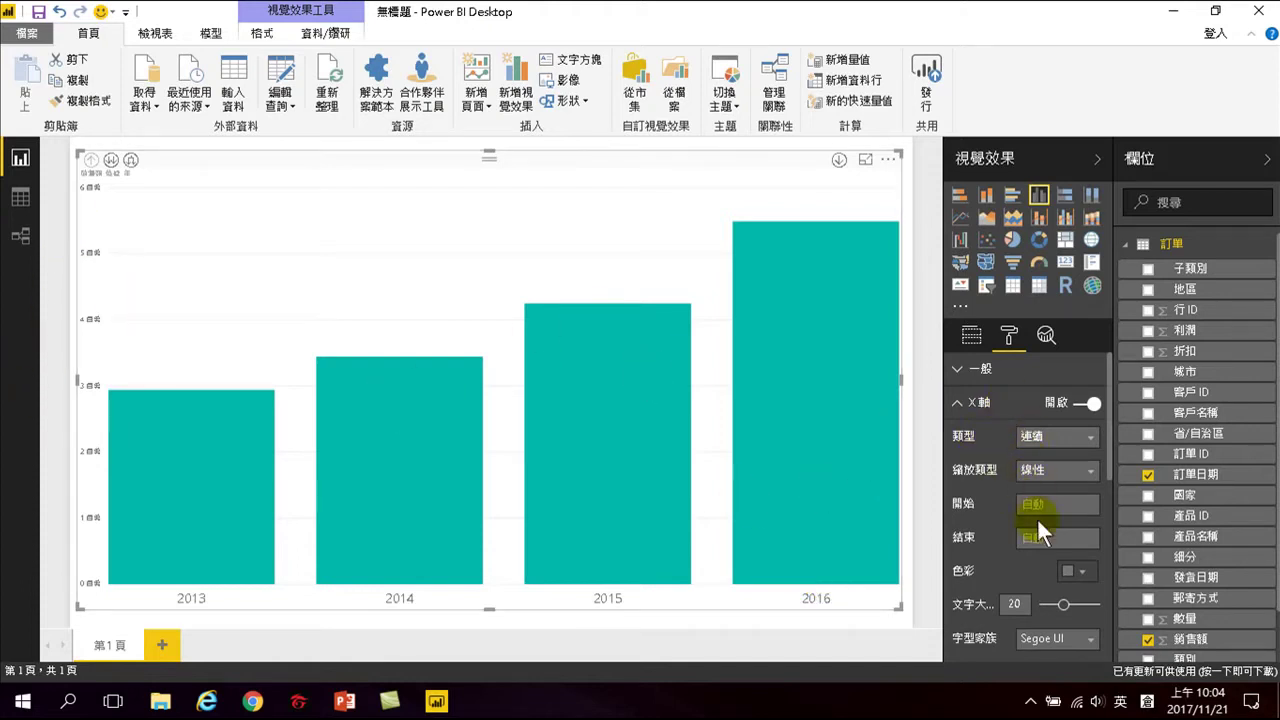
pyautogui.scroll(-1, 1045, 553)
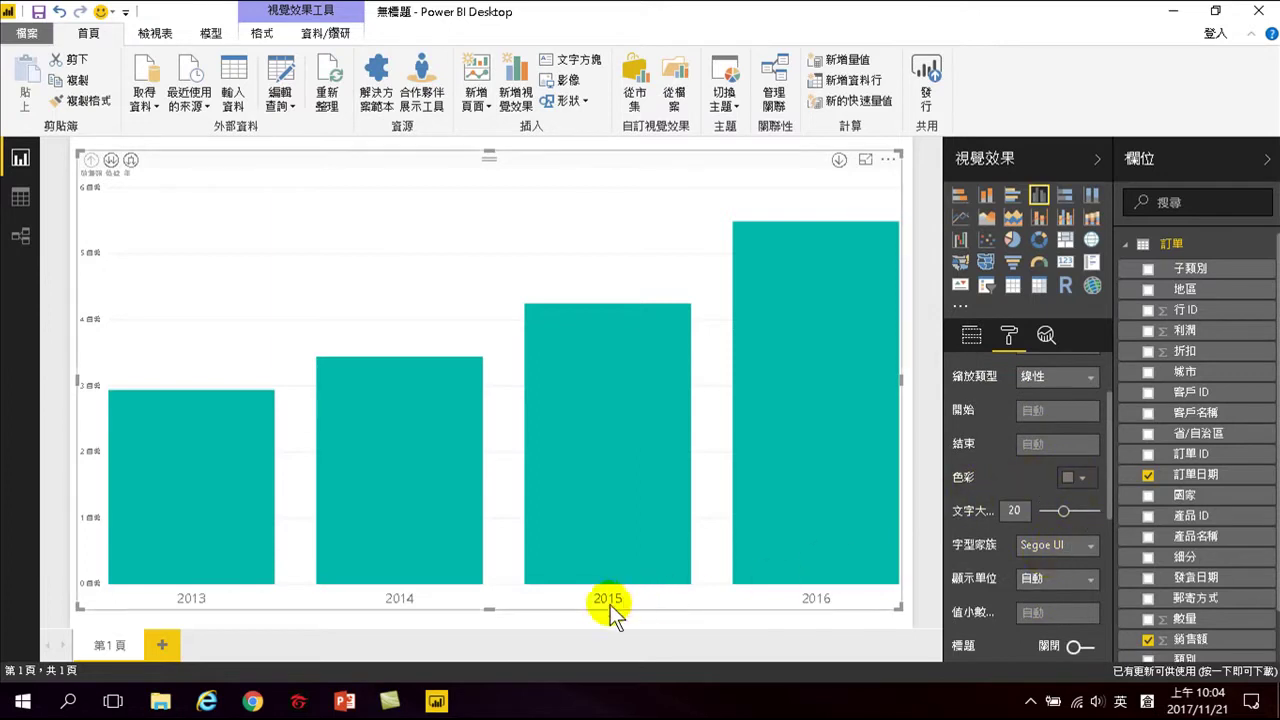
pyautogui.click(1074, 477)
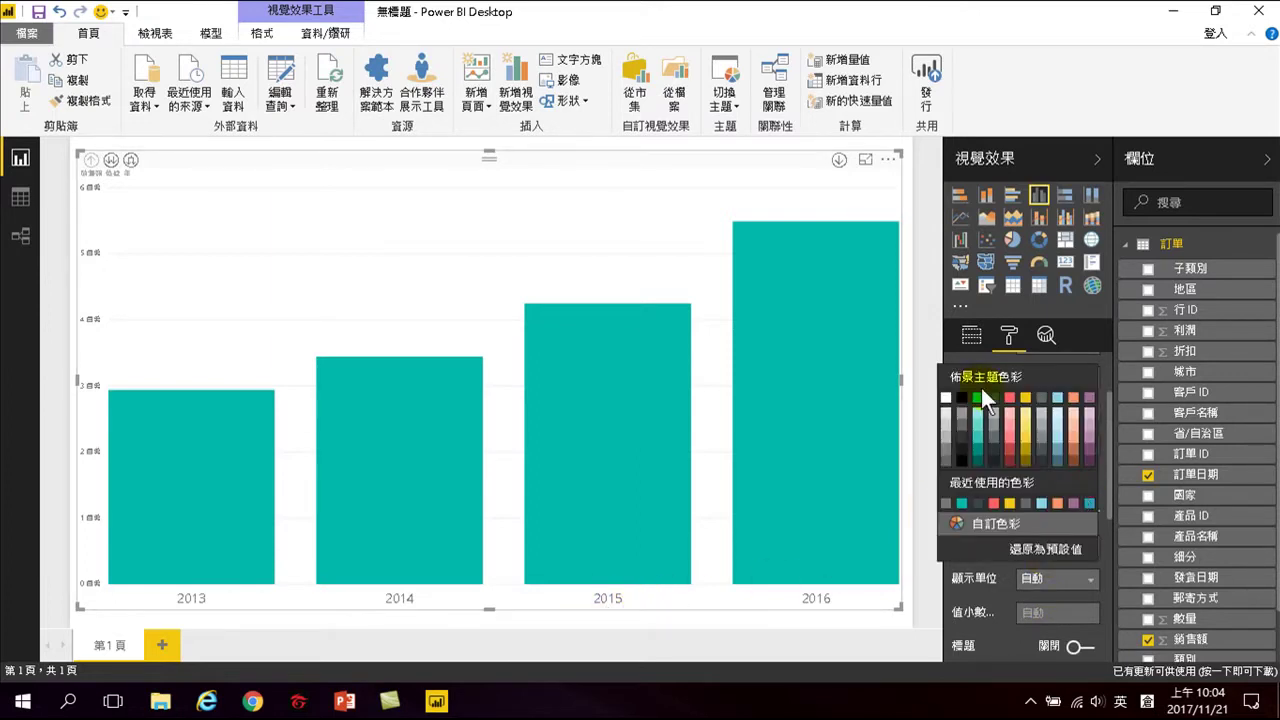
pyautogui.click(962, 399)
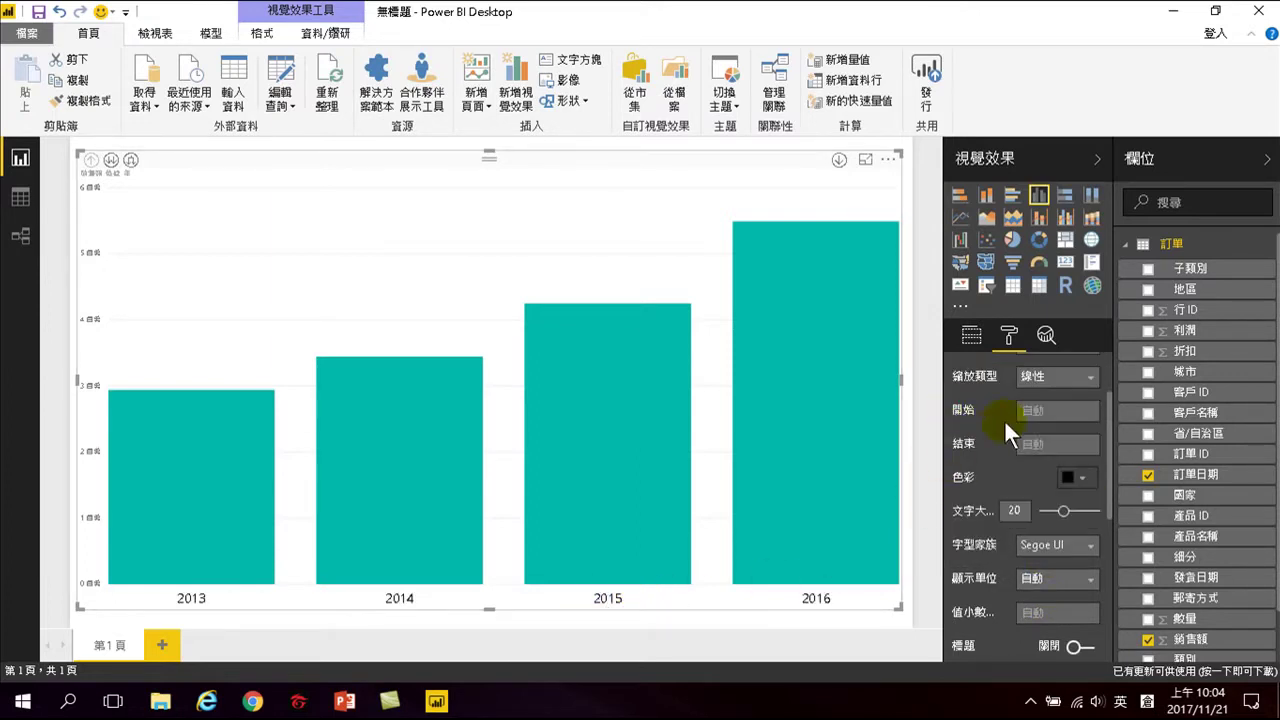
pyautogui.click(151, 425)
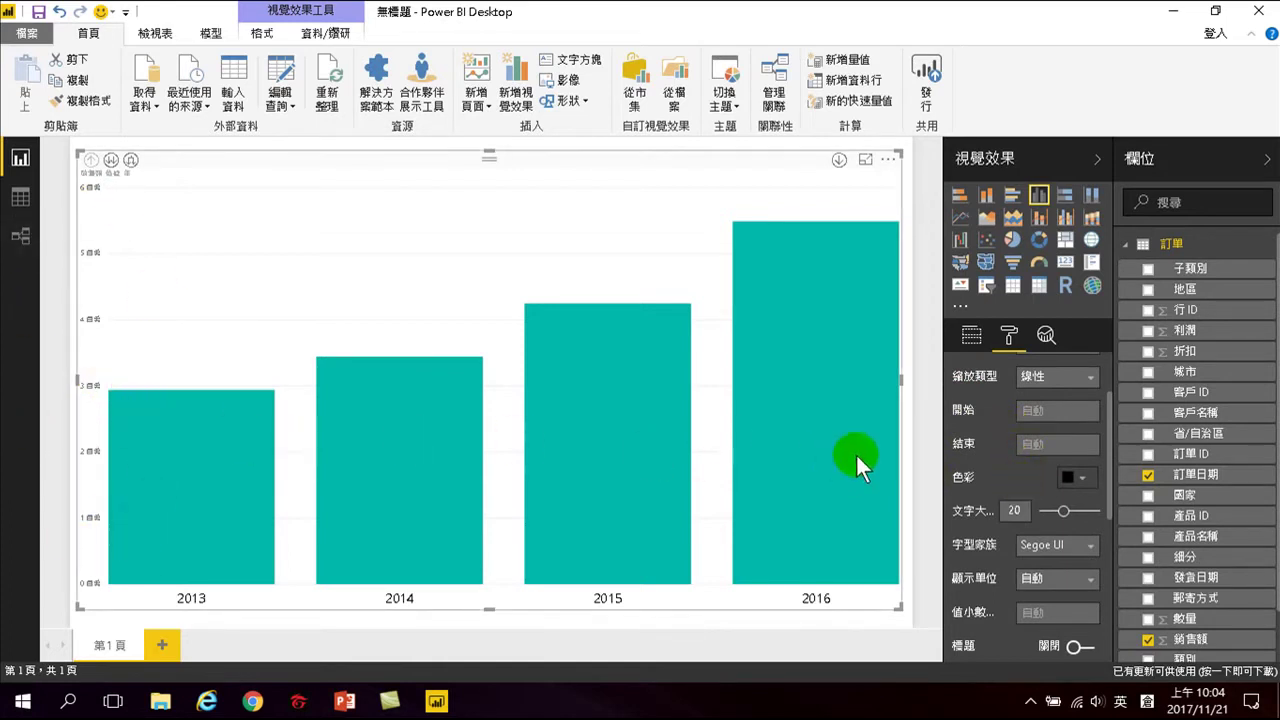
pyautogui.scroll(2, 972, 402)
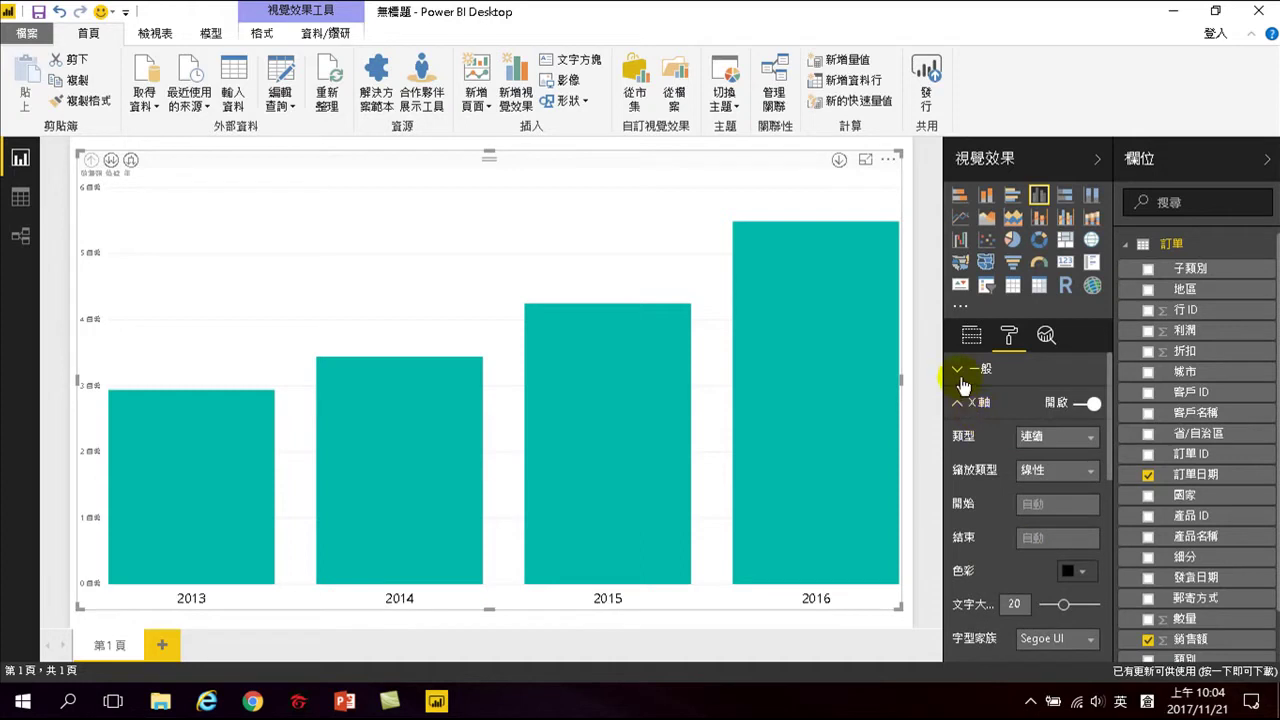
pyautogui.click(957, 402)
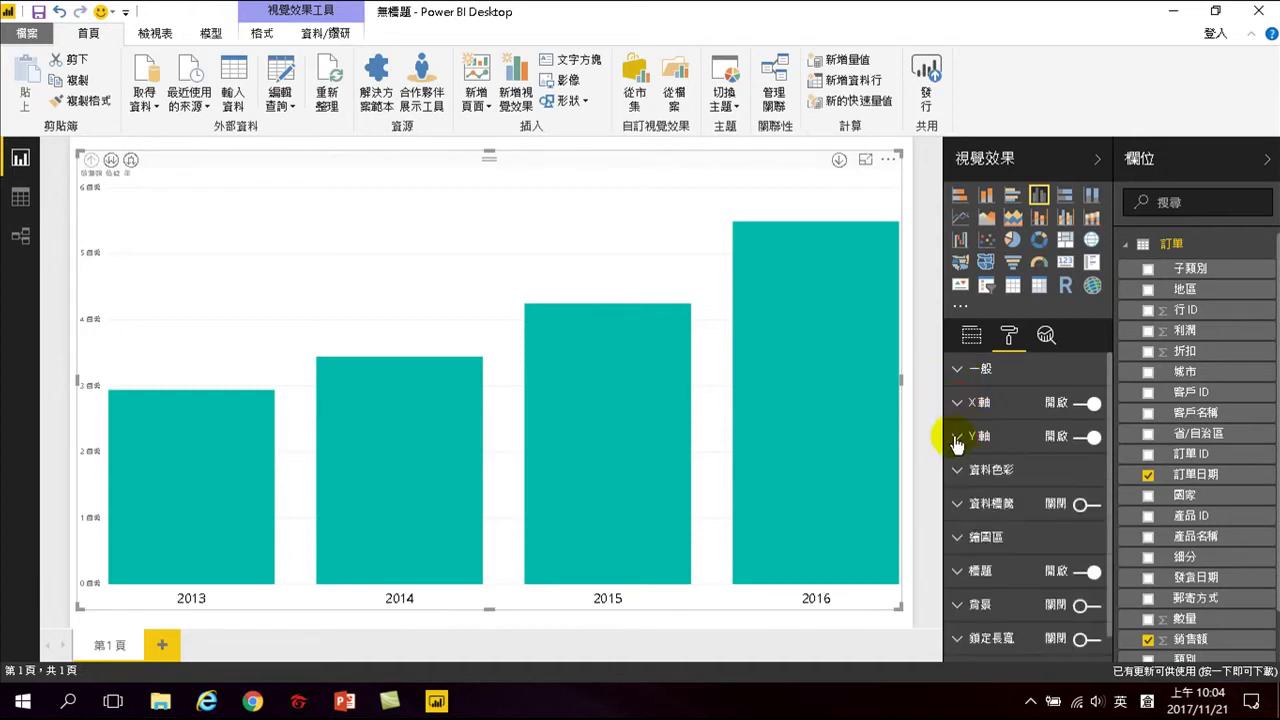
pyautogui.click(957, 437)
pyautogui.scroll(-2, 1008, 493)
pyautogui.moveTo(1050, 546); pyautogui.dragTo(1062, 546)
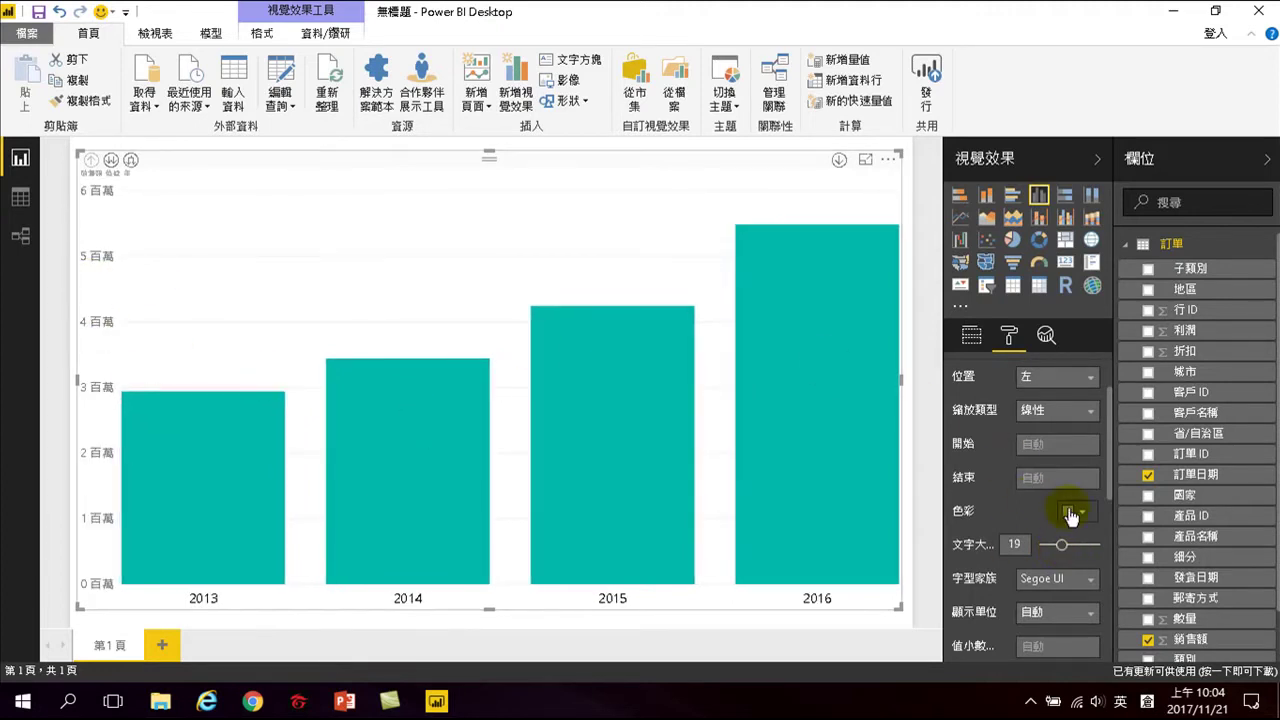
pyautogui.scroll(-3, 1046, 572)
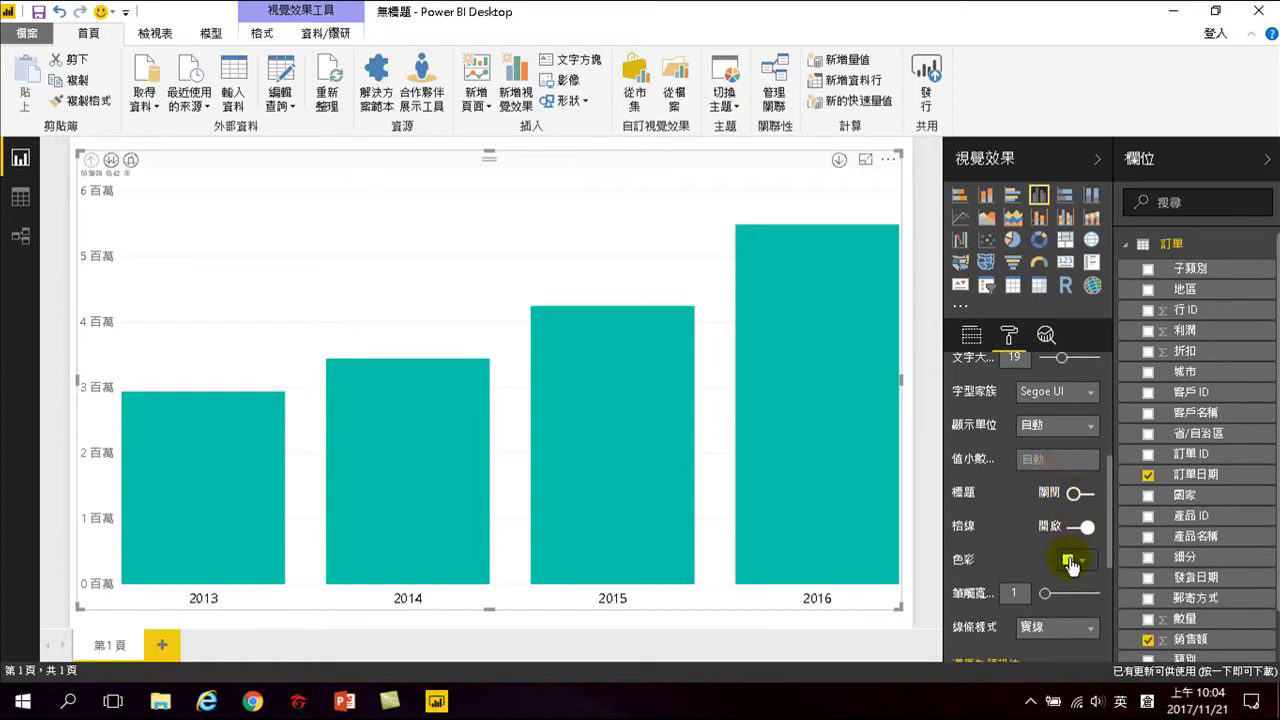
pyautogui.click(1089, 567)
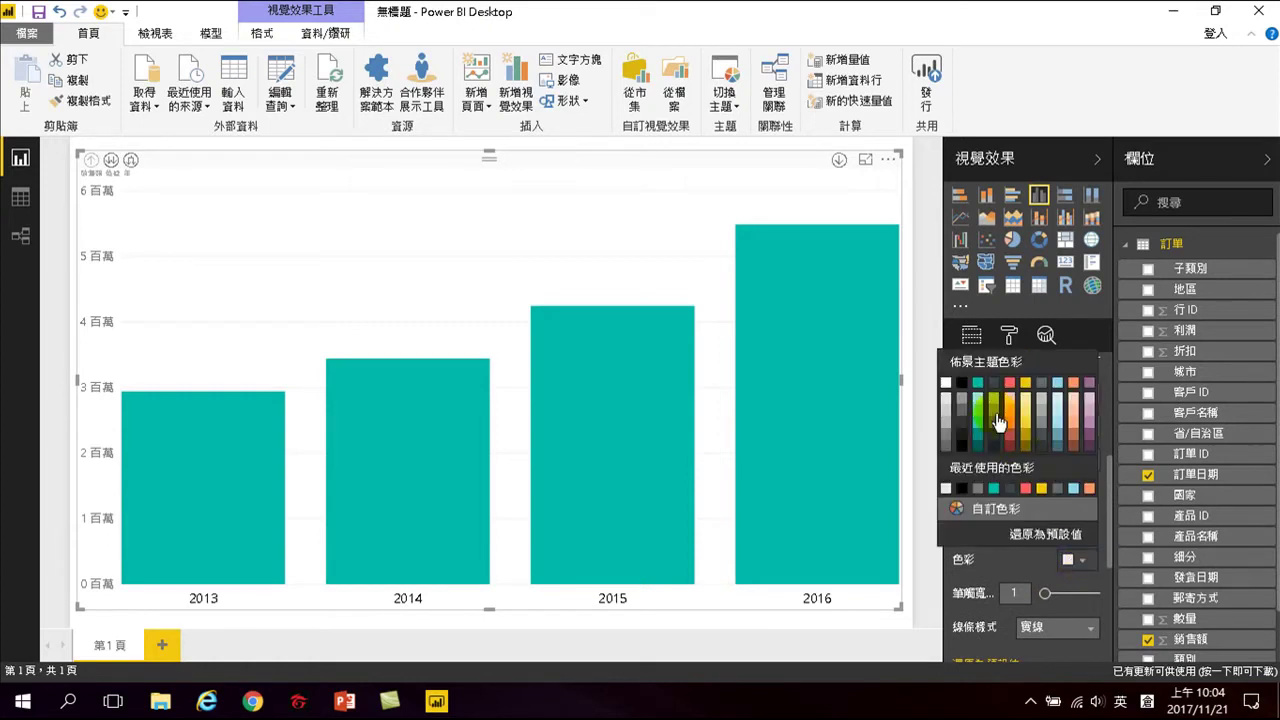
pyautogui.click(957, 382)
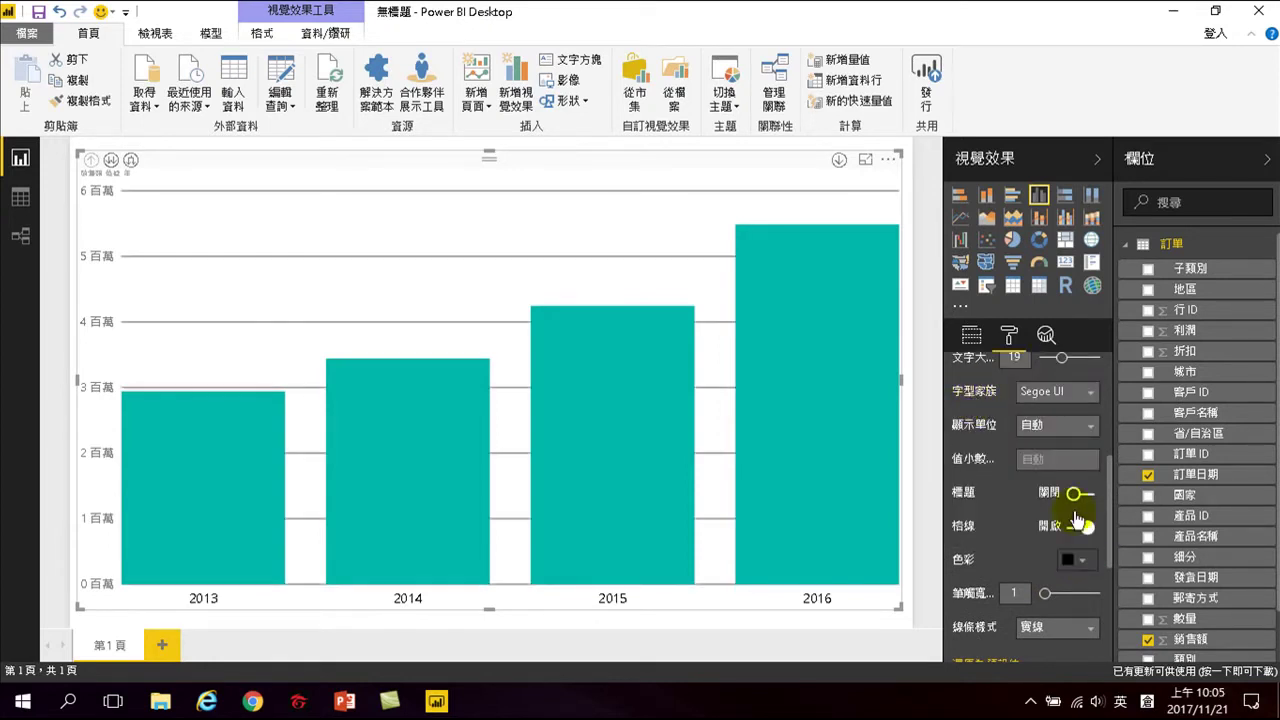
pyautogui.click(1083, 566)
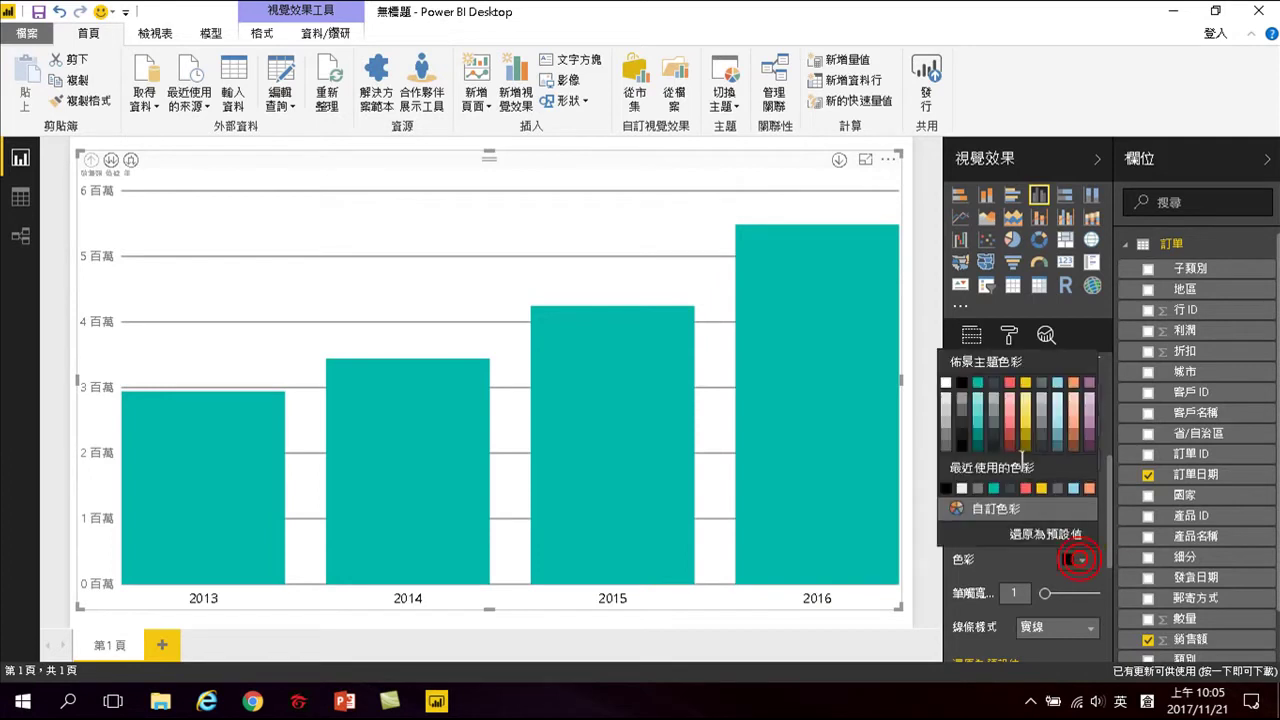
pyautogui.click(958, 404)
pyautogui.scroll(5, 978, 474)
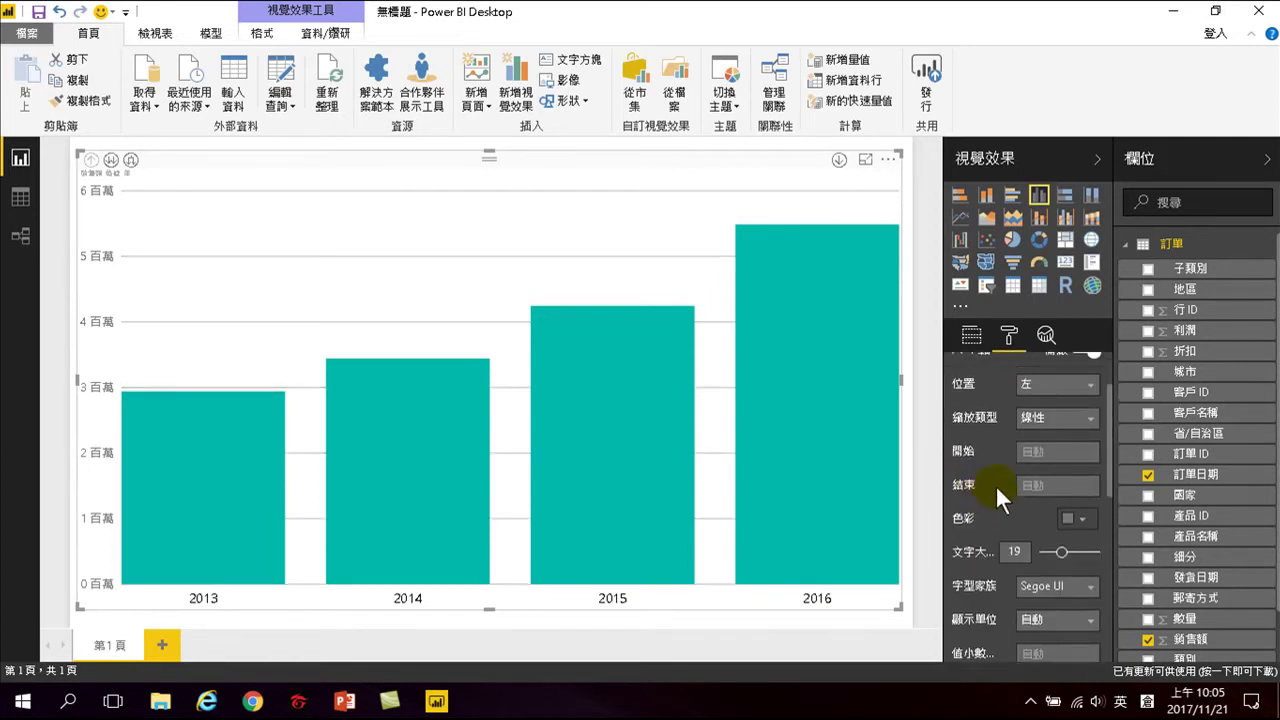
pyautogui.scroll(-3, 980, 460)
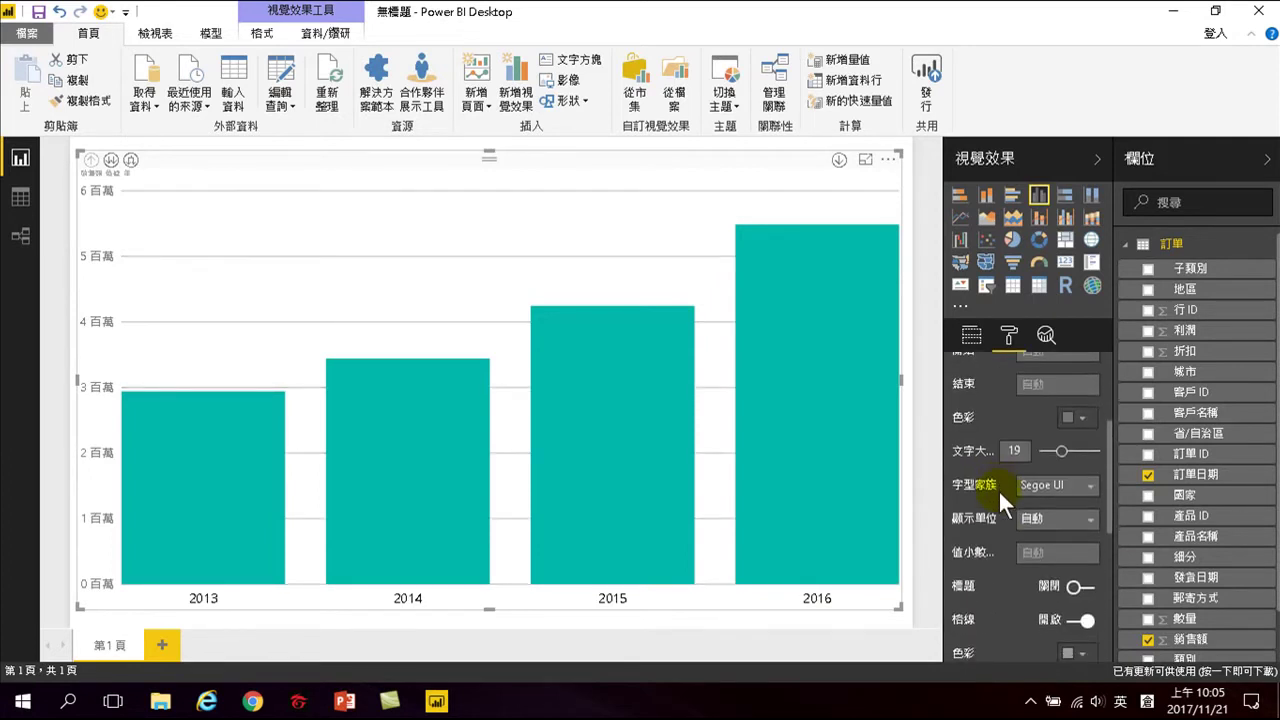
pyautogui.click(1083, 420)
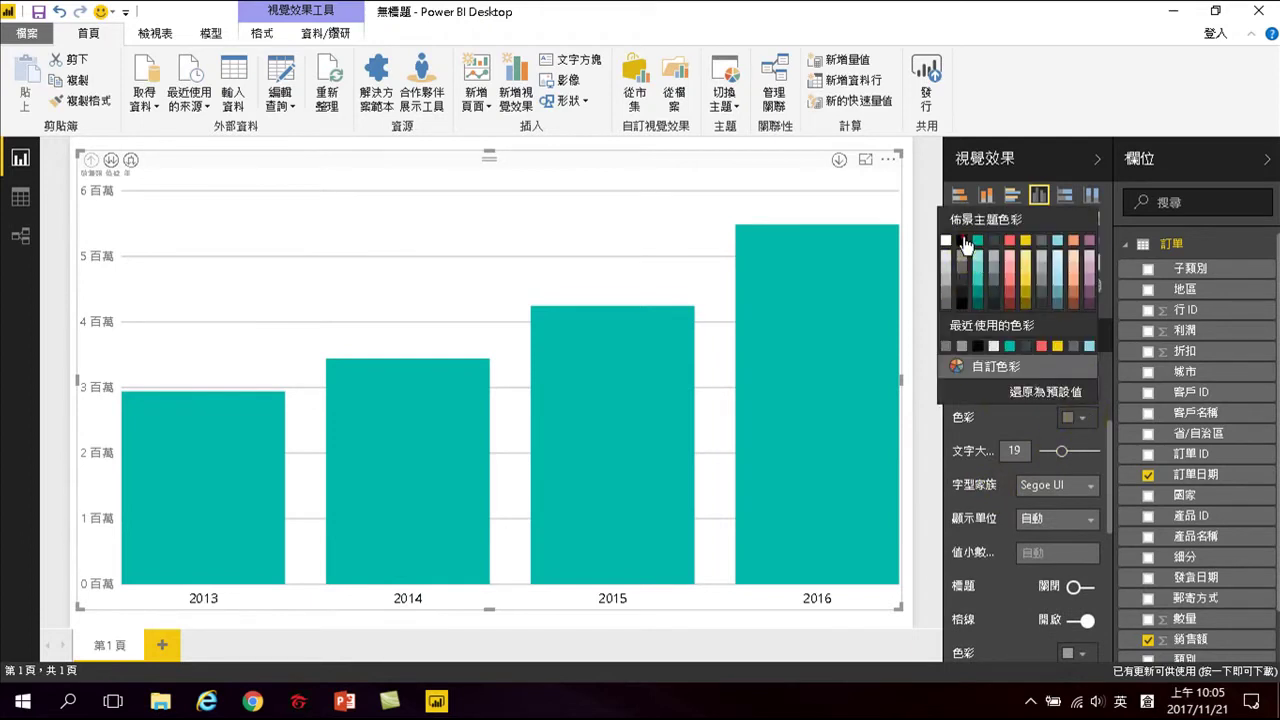
pyautogui.click(963, 242)
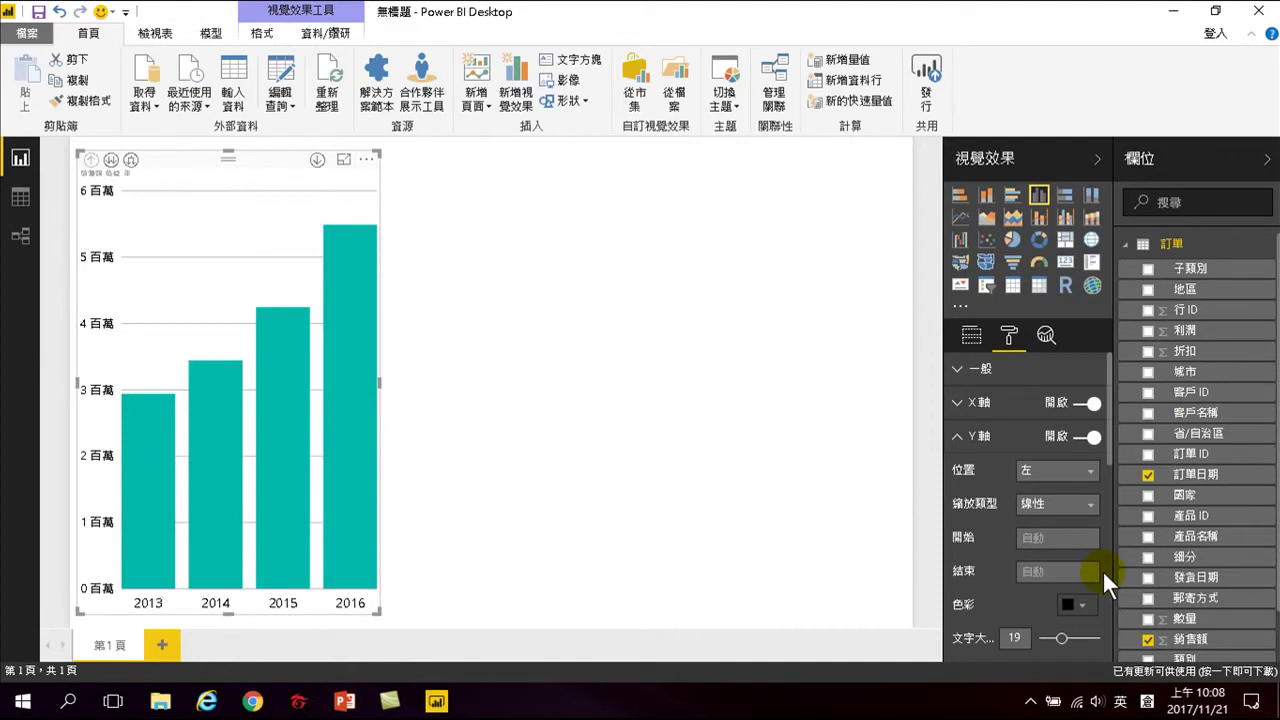
pyautogui.click(352, 395)
pyautogui.click(163, 574)
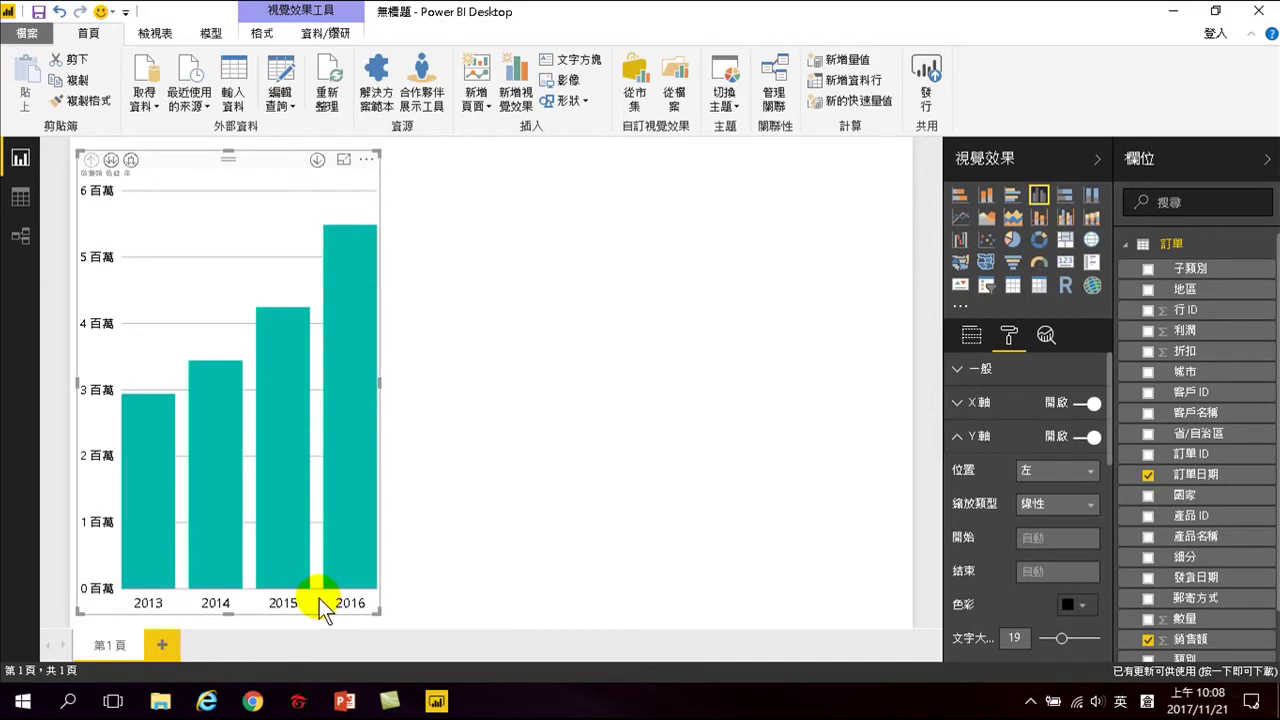
pyautogui.click(344, 536)
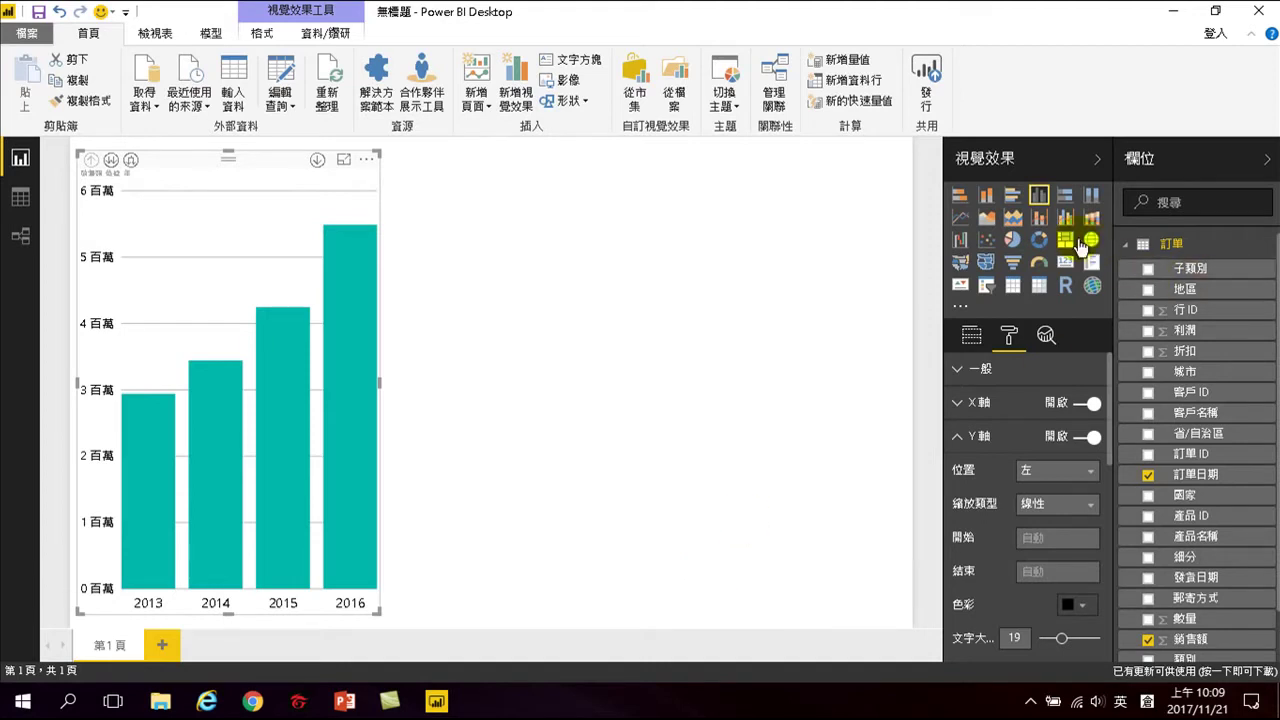
pyautogui.click(1012, 244)
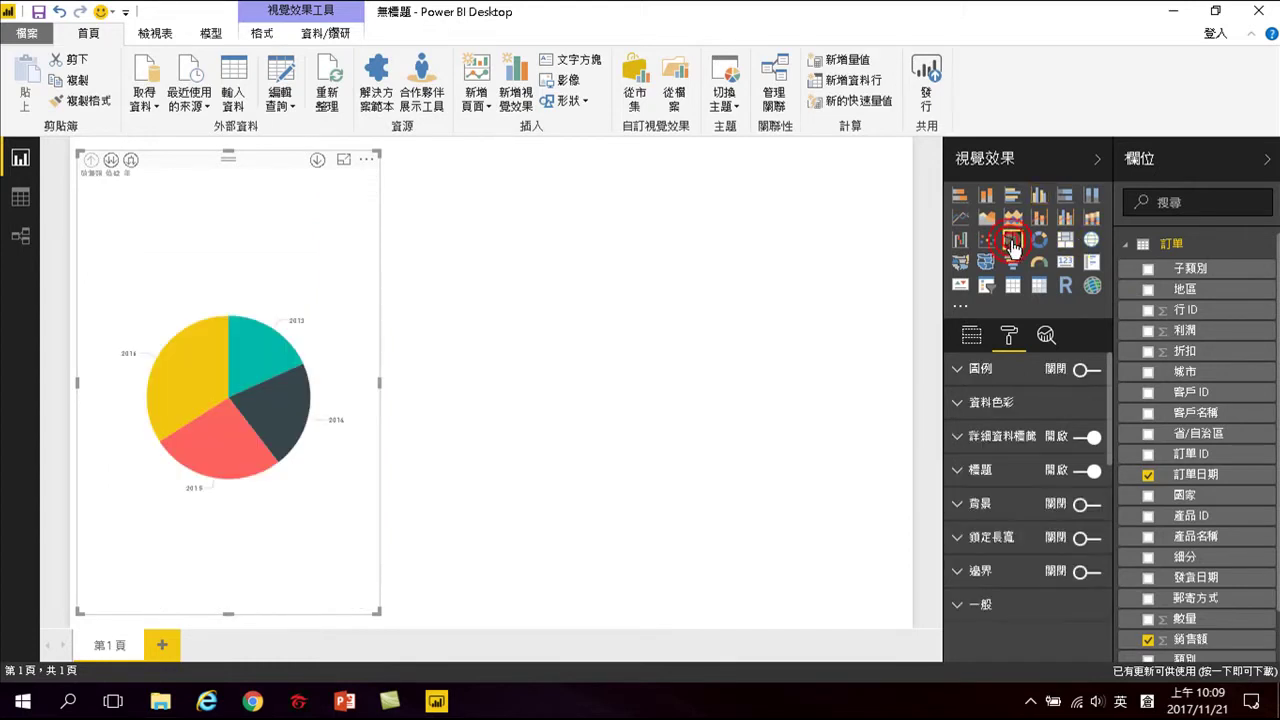
pyautogui.click(1039, 195)
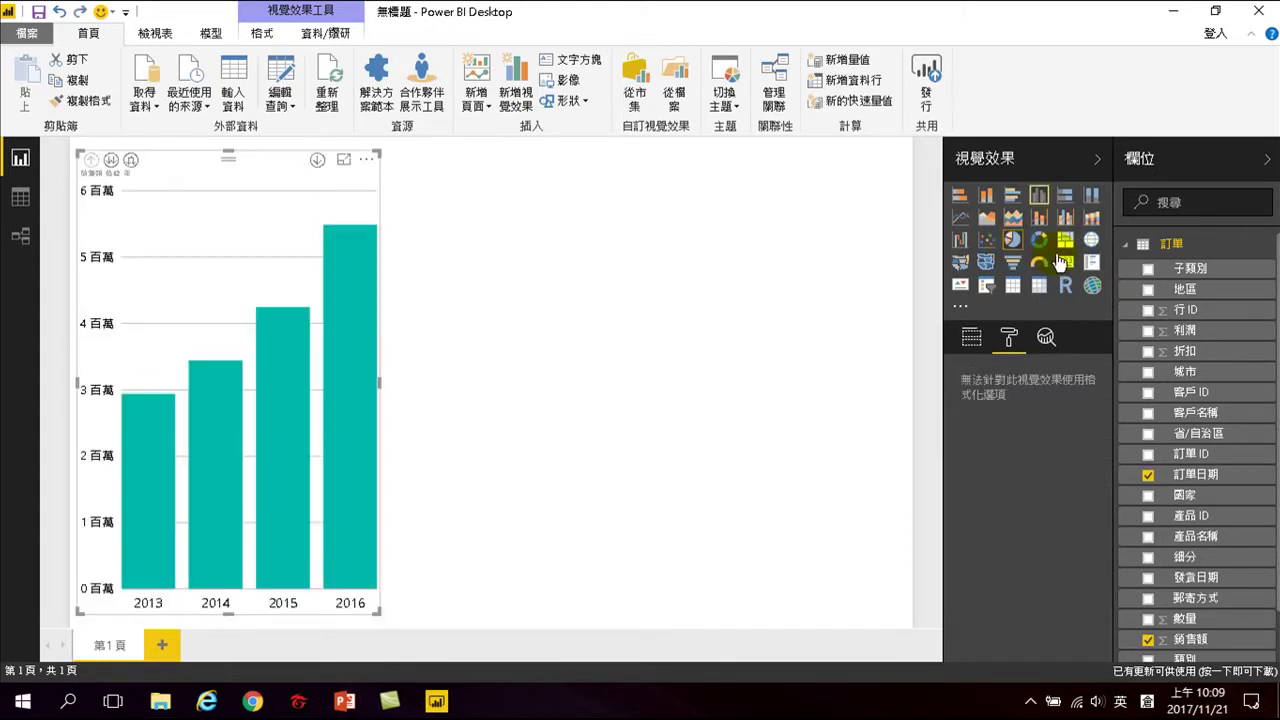
pyautogui.click(555, 303)
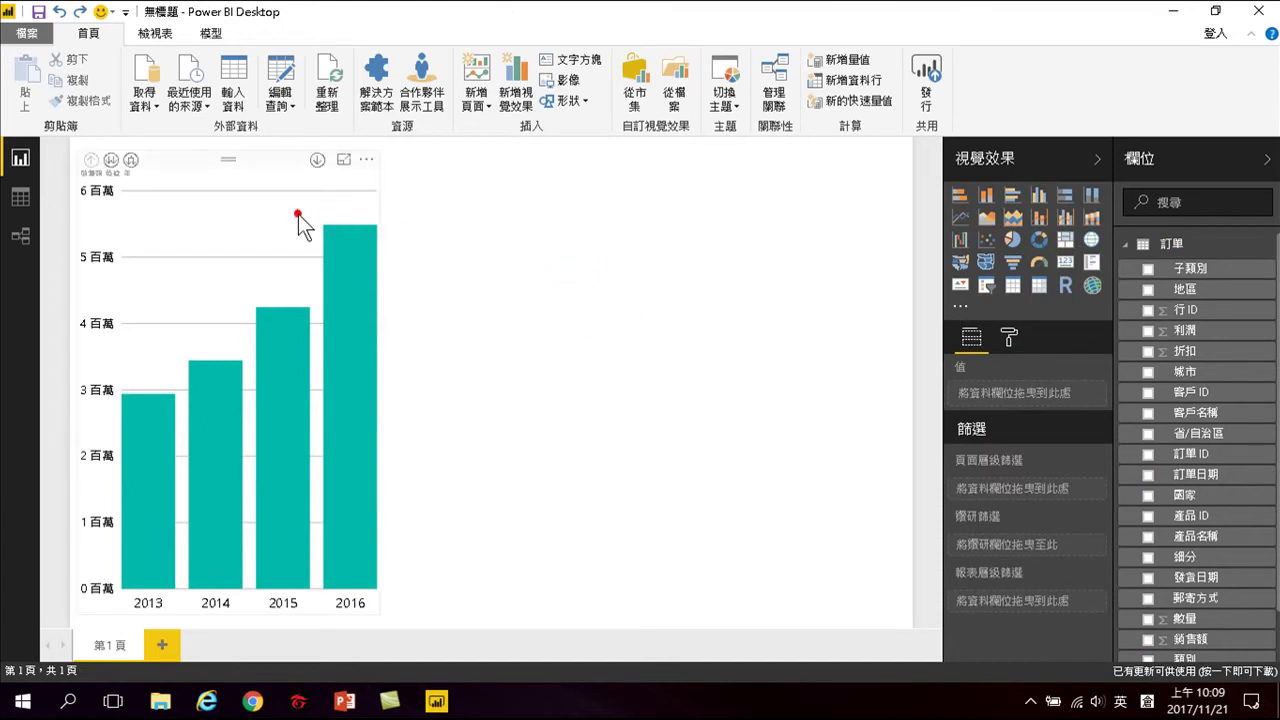
pyautogui.click(186, 162)
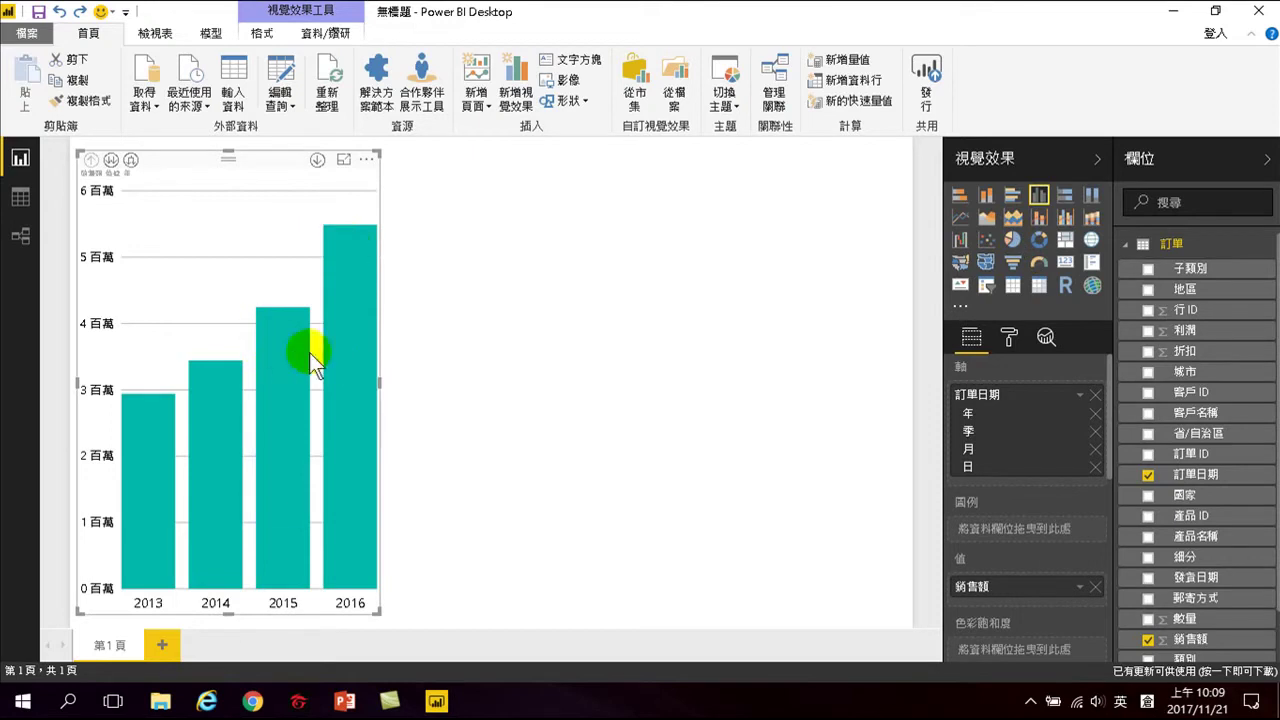
pyautogui.click(565, 311)
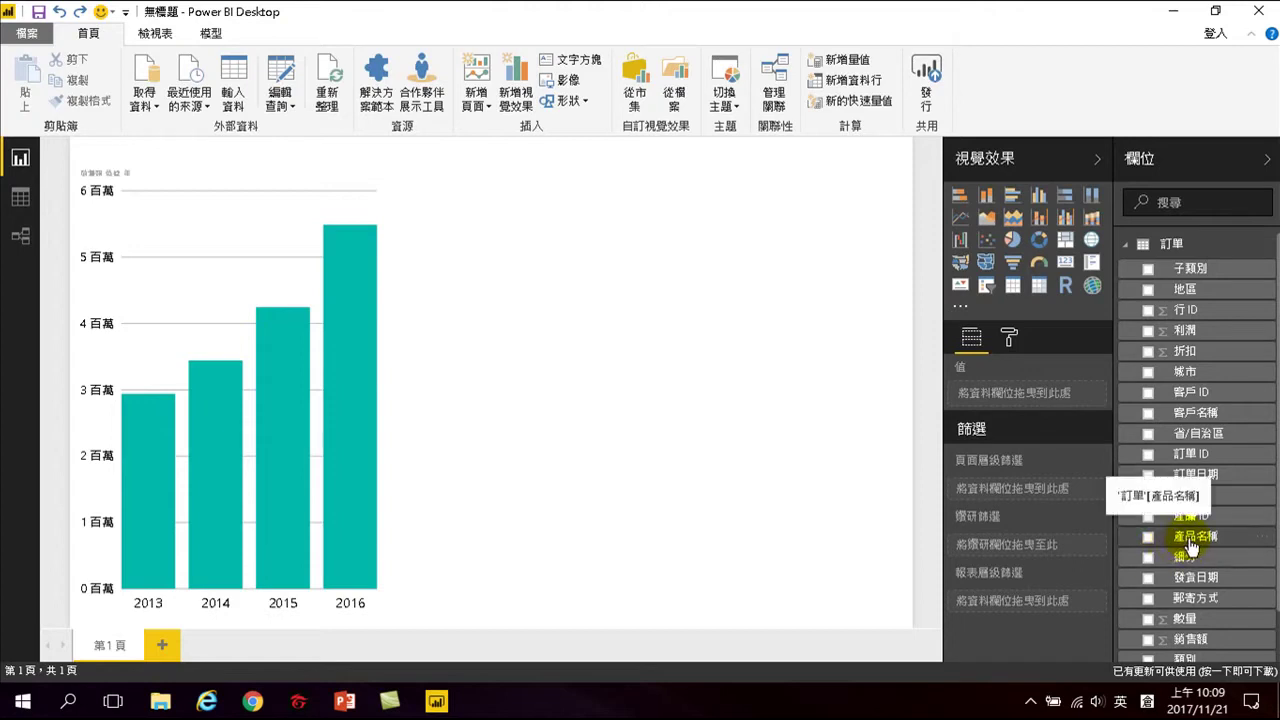
# - Create a pie chart of 銷售額 by 類別 and enlarge it toward the lower right
pyautogui.scroll(-2, 1200, 510)
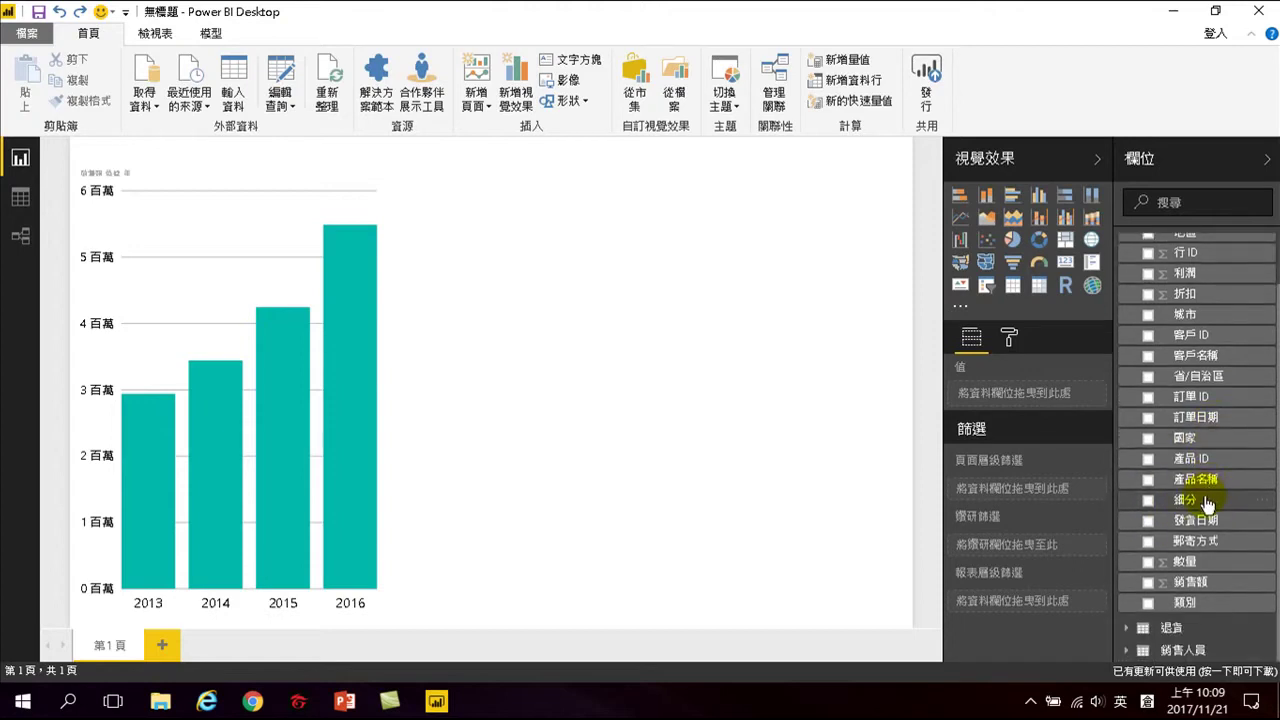
pyautogui.click(1149, 605)
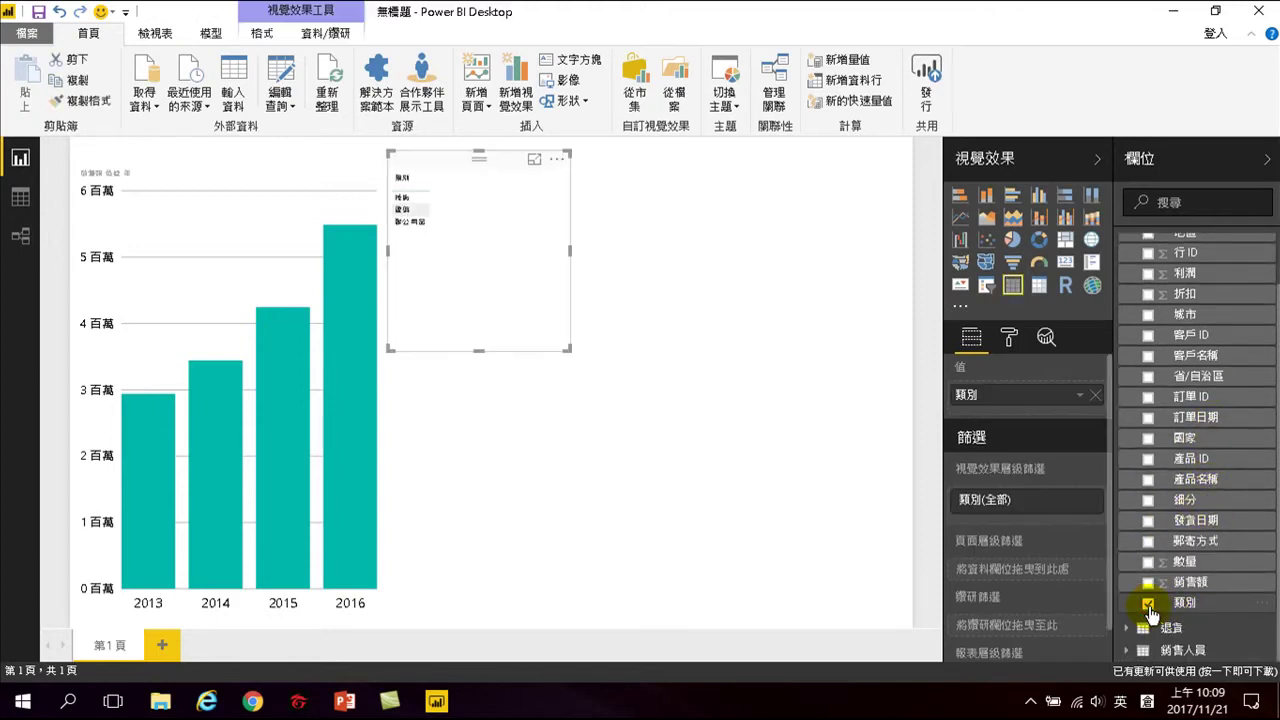
pyautogui.click(1013, 241)
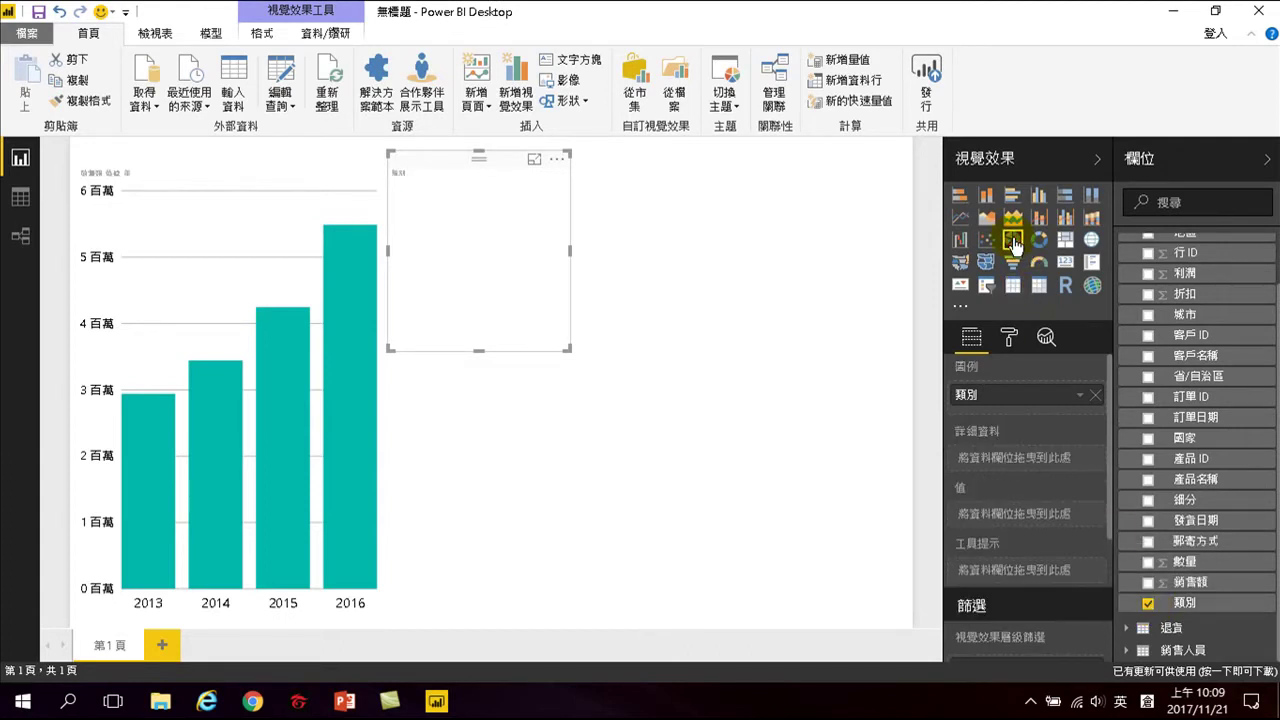
pyautogui.click(1147, 582)
pyautogui.moveTo(567, 349); pyautogui.dragTo(904, 621)
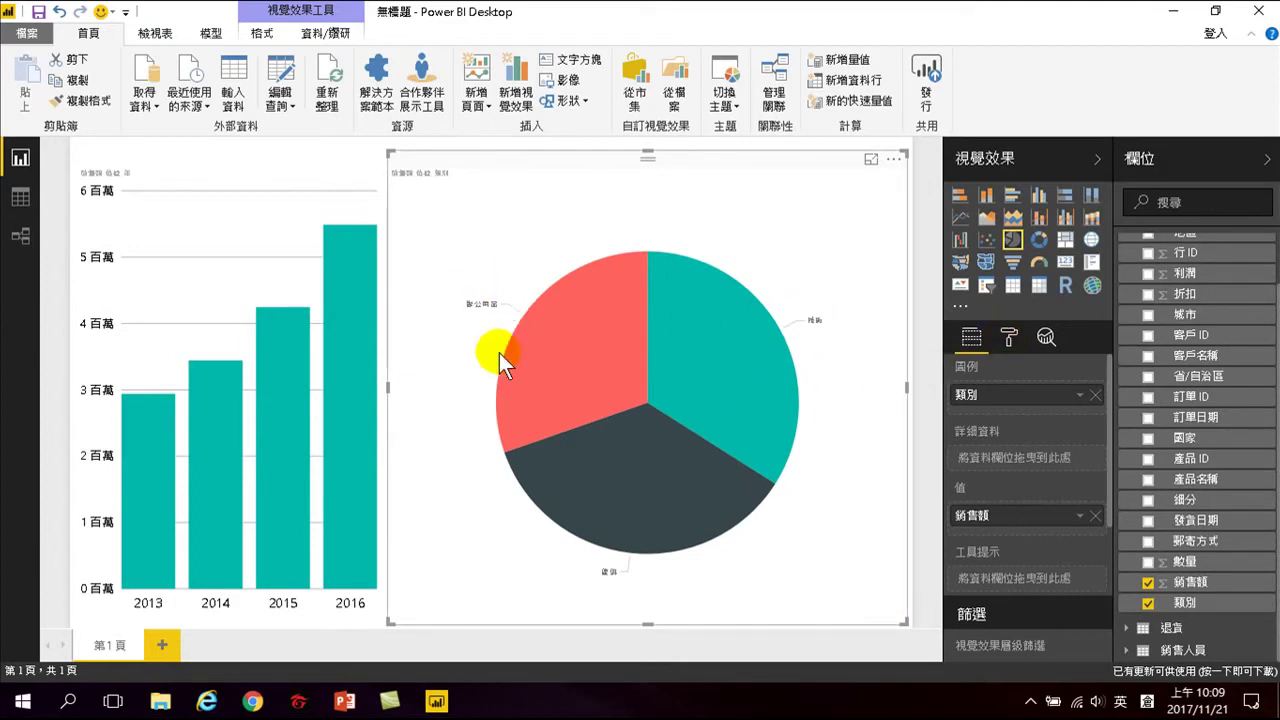
pyautogui.click(1012, 341)
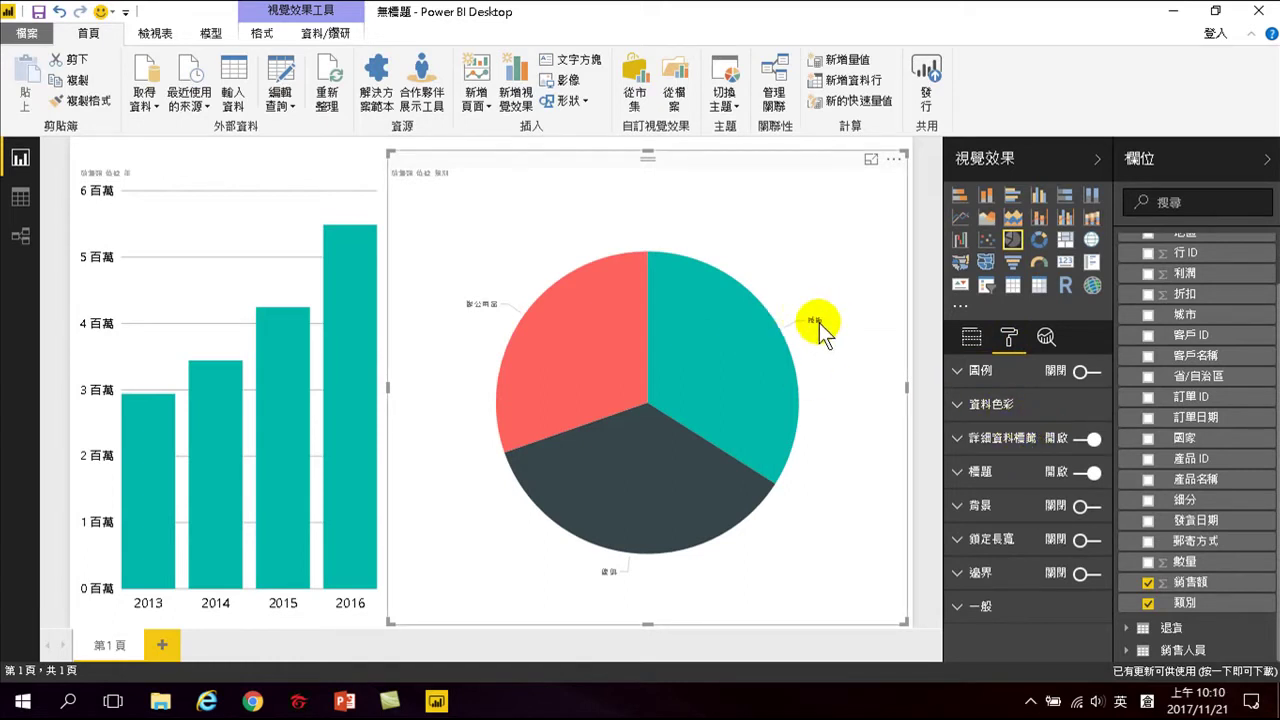
# - Set the pie chart's 標題 text size to 20
pyautogui.click(960, 478)
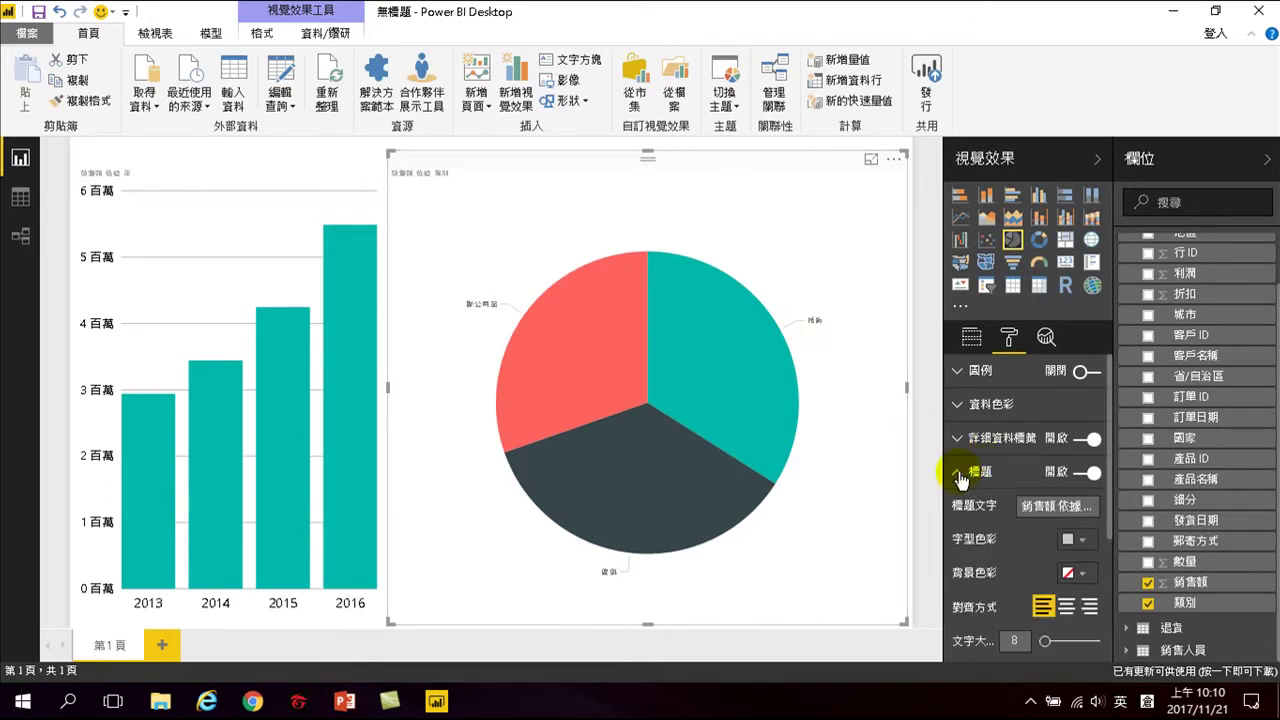
pyautogui.scroll(-2, 989, 521)
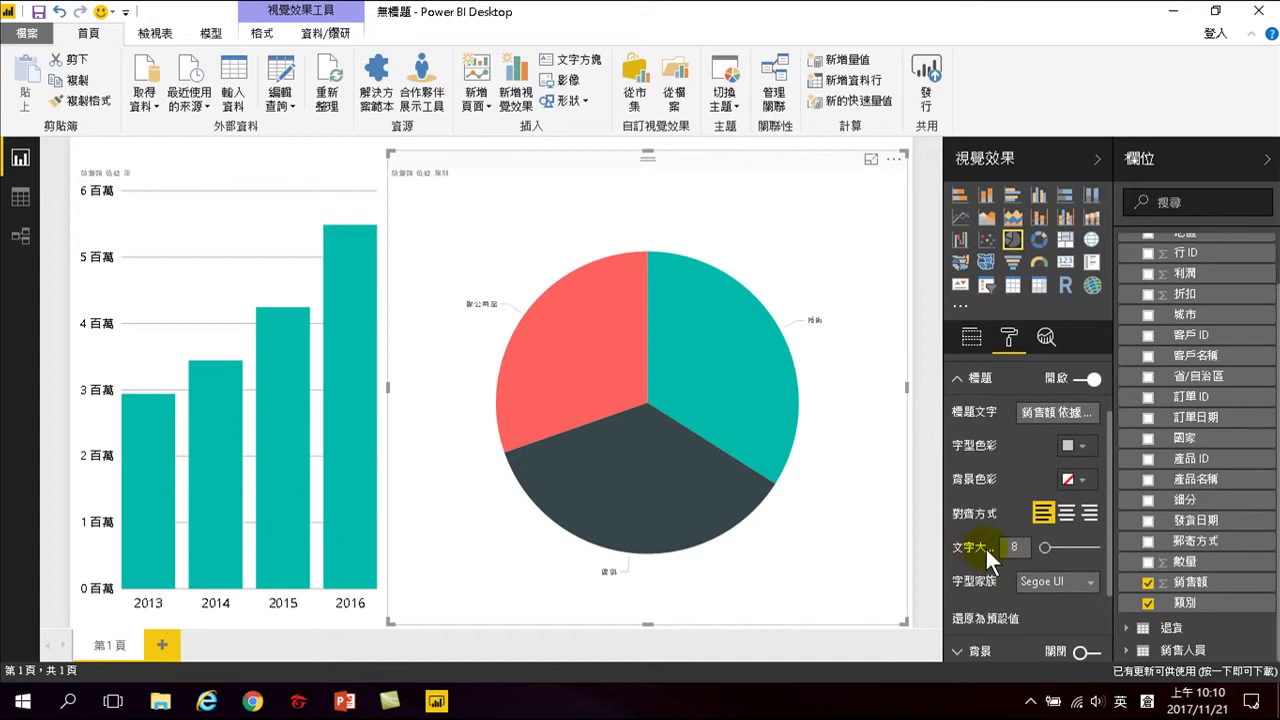
pyautogui.moveTo(1045, 547); pyautogui.dragTo(1065, 560)
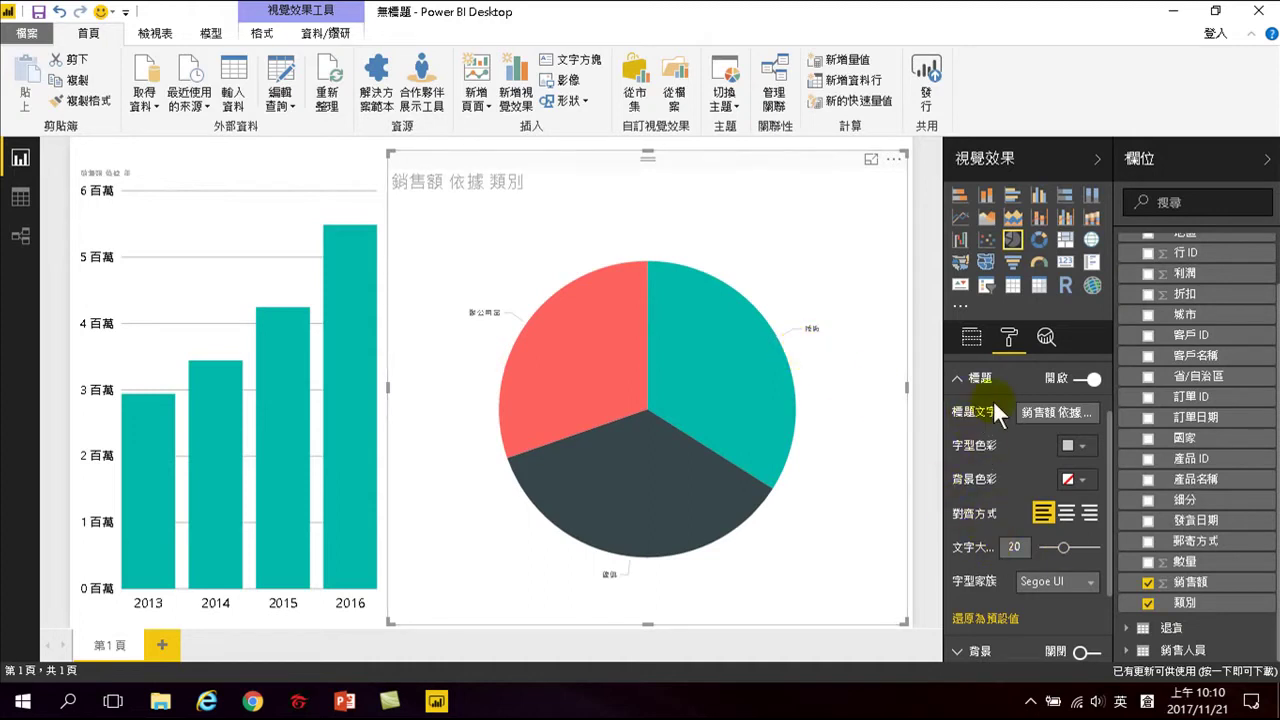
pyautogui.scroll(-2, 986, 548)
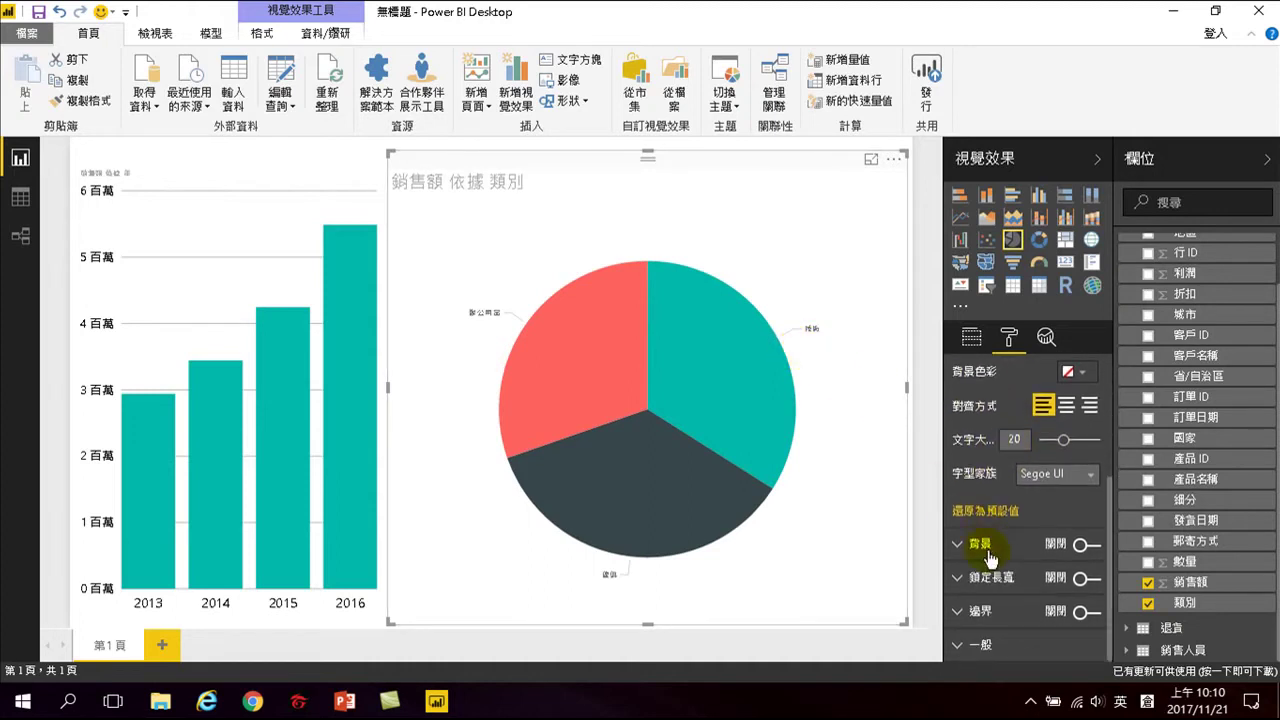
pyautogui.scroll(3, 975, 588)
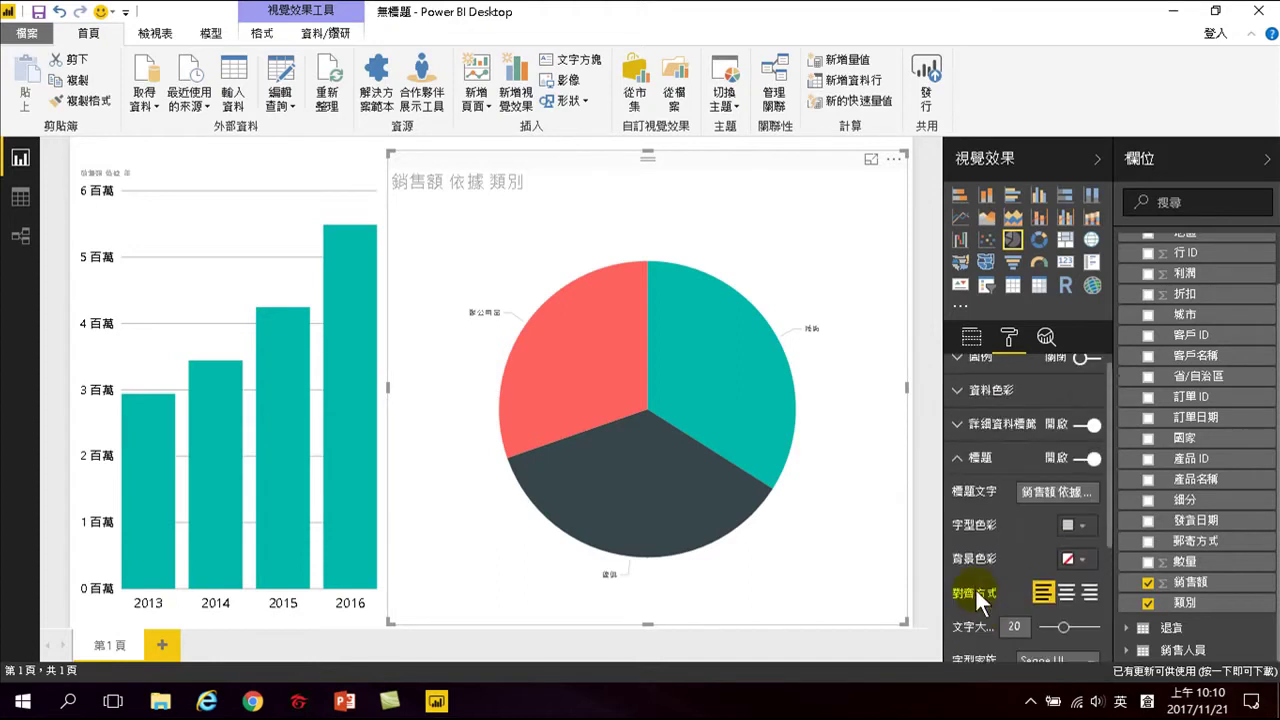
# - Set the pie chart's 詳細資料標籤 category labels to text size 19
pyautogui.scroll(1, 968, 485)
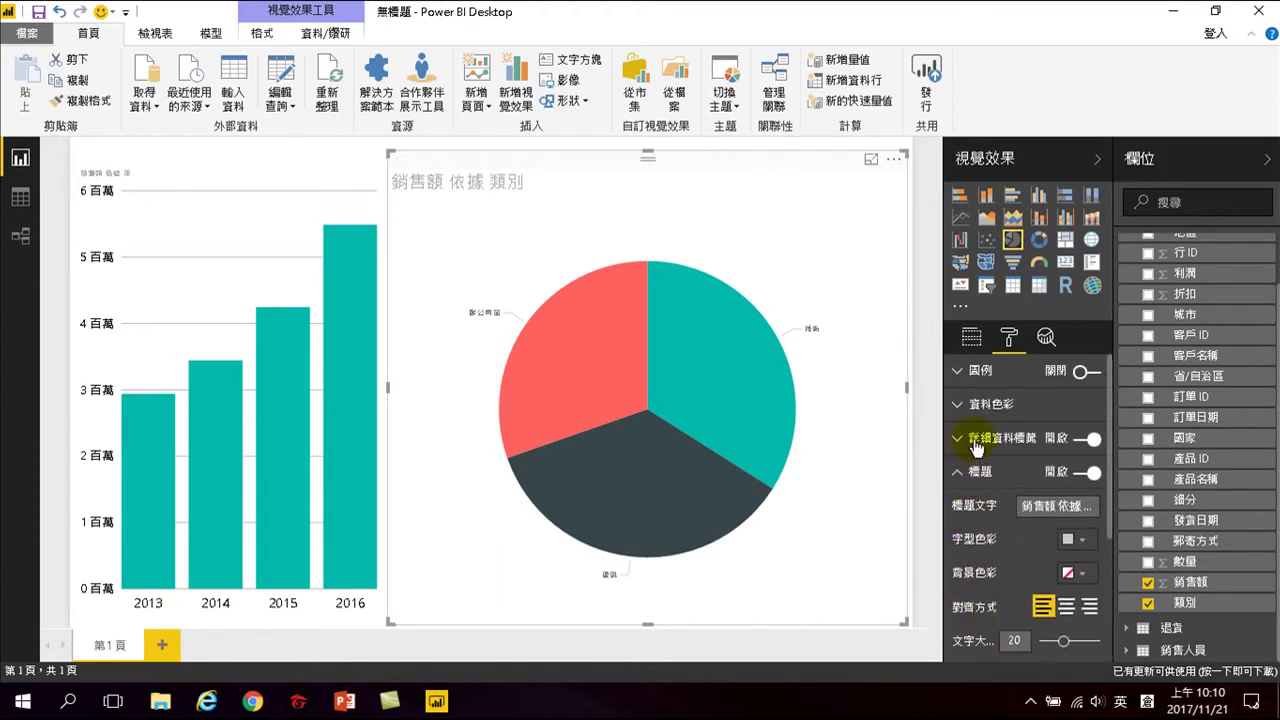
pyautogui.click(962, 437)
pyautogui.scroll(-2, 1012, 511)
pyautogui.moveTo(1046, 386); pyautogui.dragTo(1062, 387)
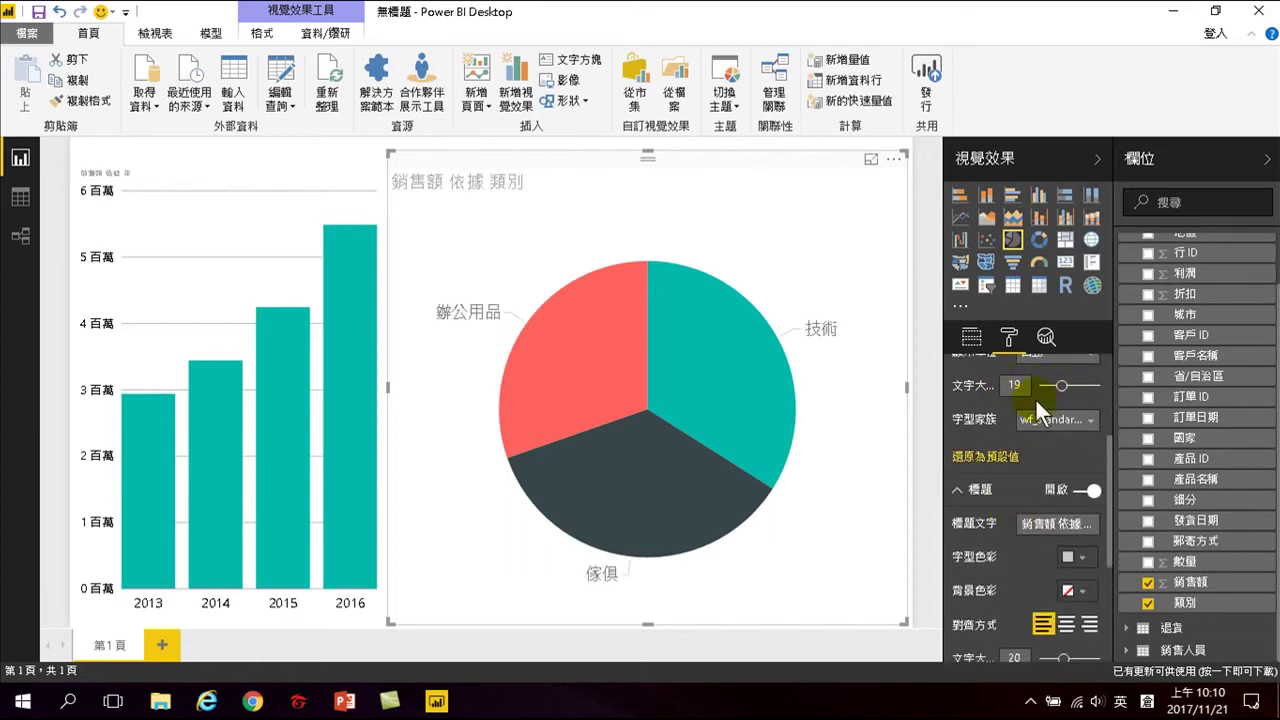
pyautogui.scroll(1, 1033, 399)
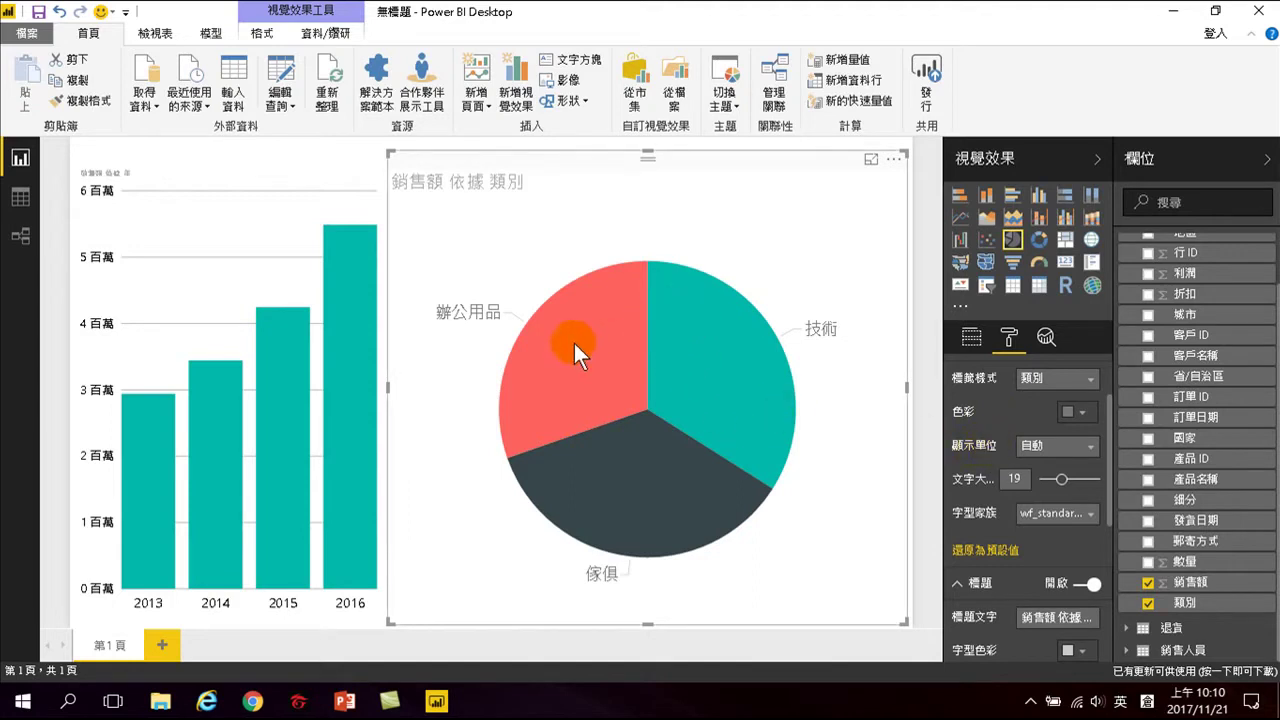
# - Drag the pie chart's top-left handle rightward to narrow it beside the column chart
pyautogui.moveTo(392, 152); pyautogui.dragTo(418, 146)
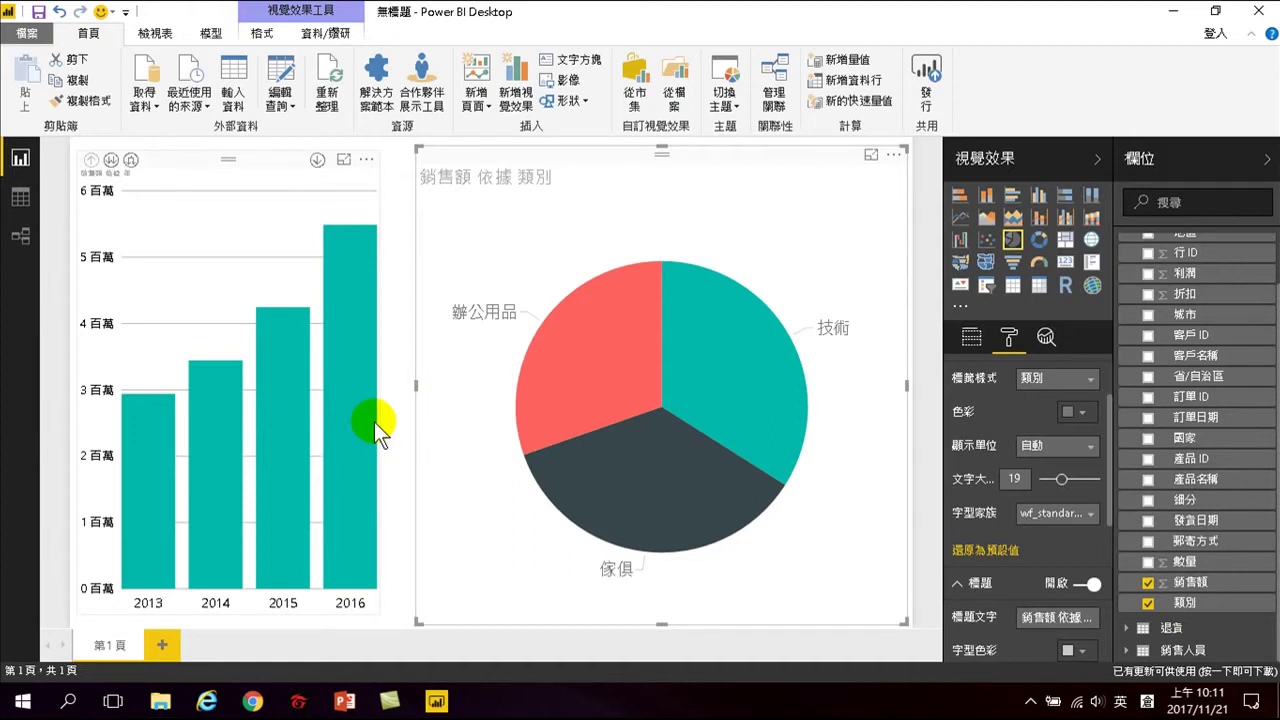
# - Cross-filter the pie by selecting the 2016 and 2015 columns in turn, ending on 2016
pyautogui.click(353, 371)
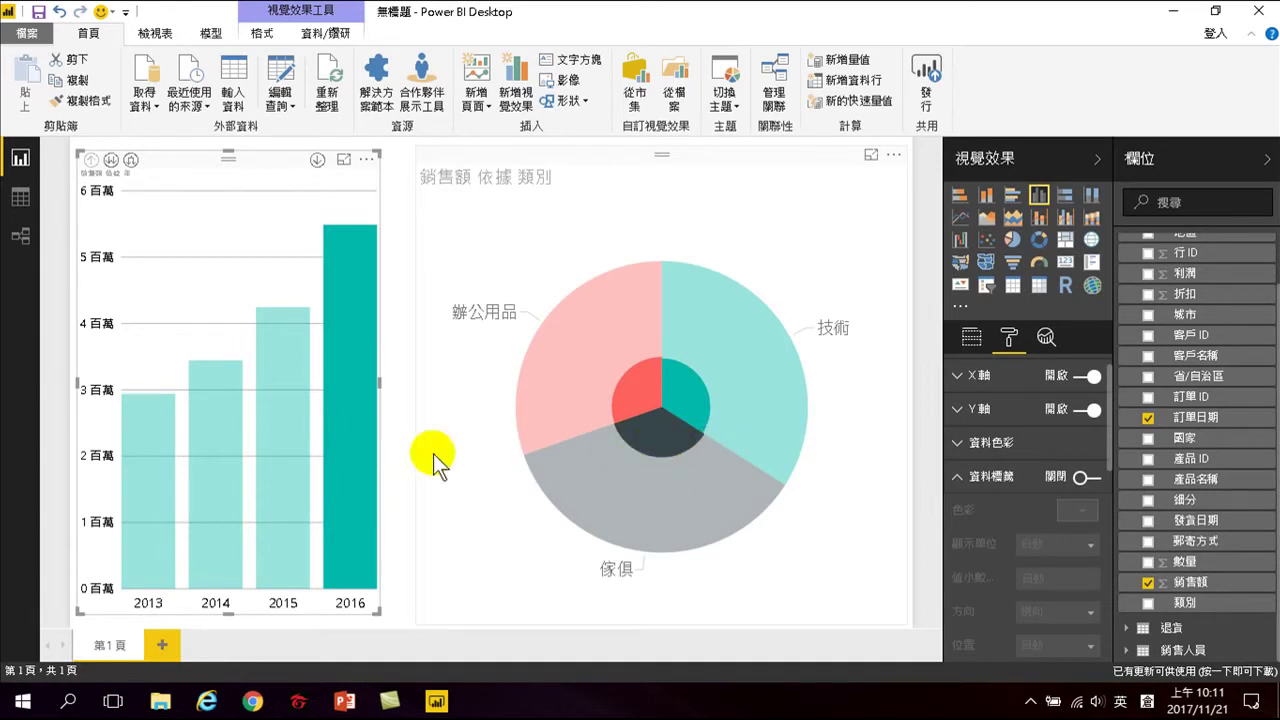
pyautogui.click(286, 442)
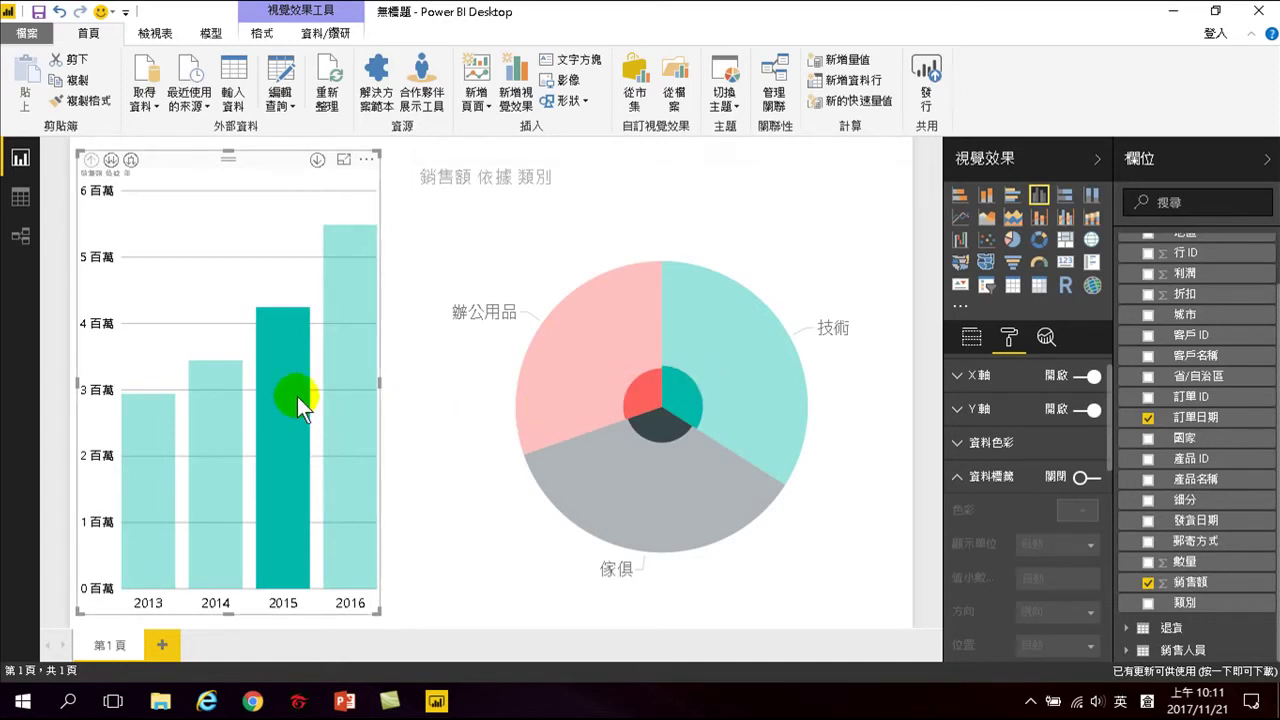
pyautogui.click(353, 362)
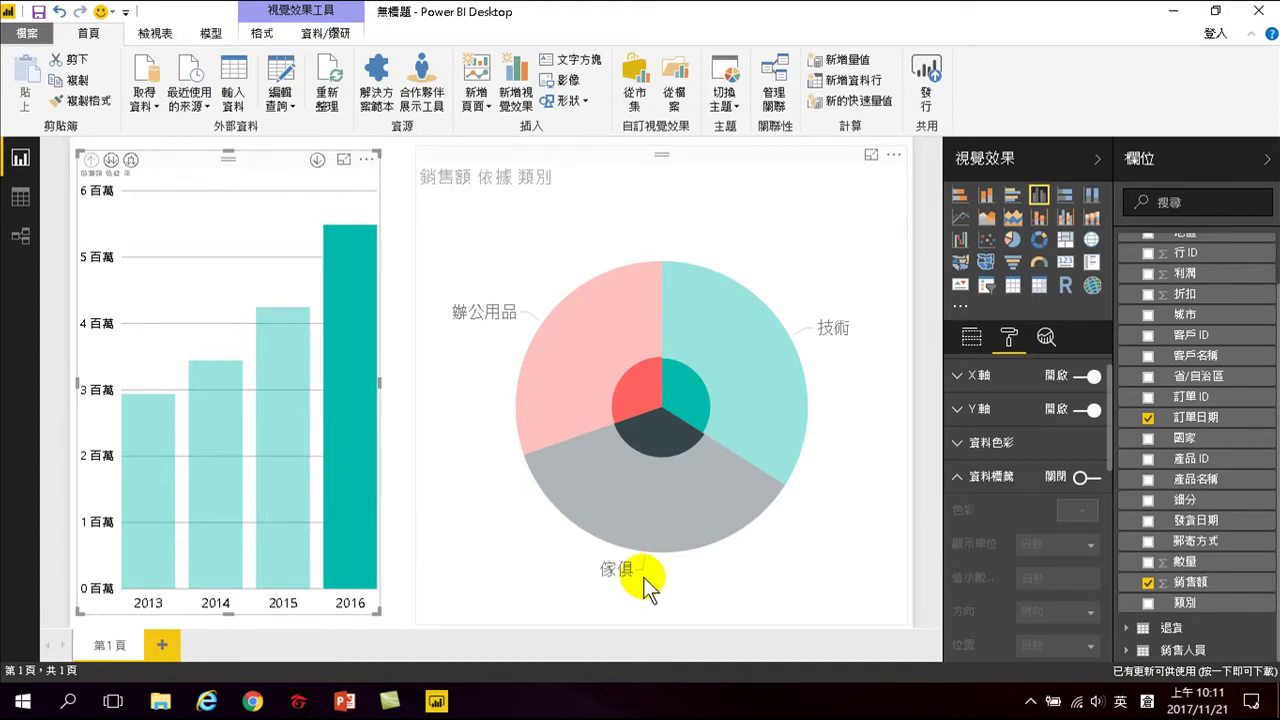
pyautogui.click(288, 414)
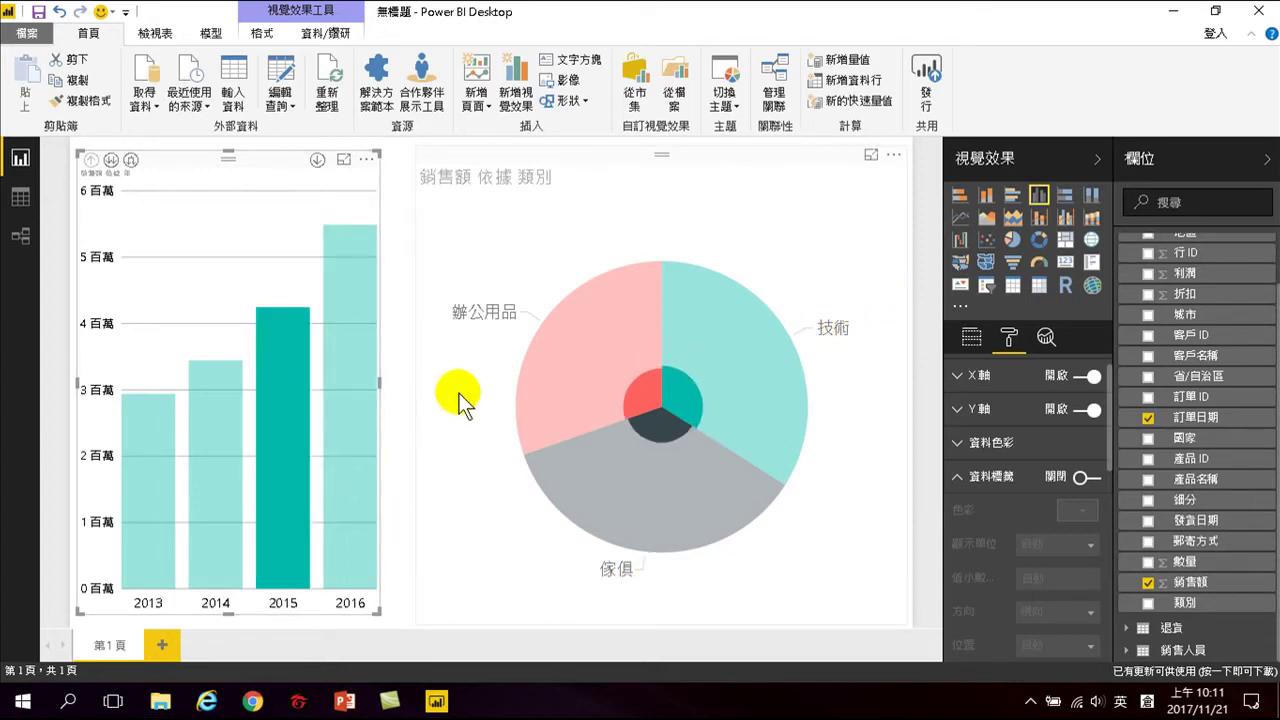
pyautogui.click(350, 357)
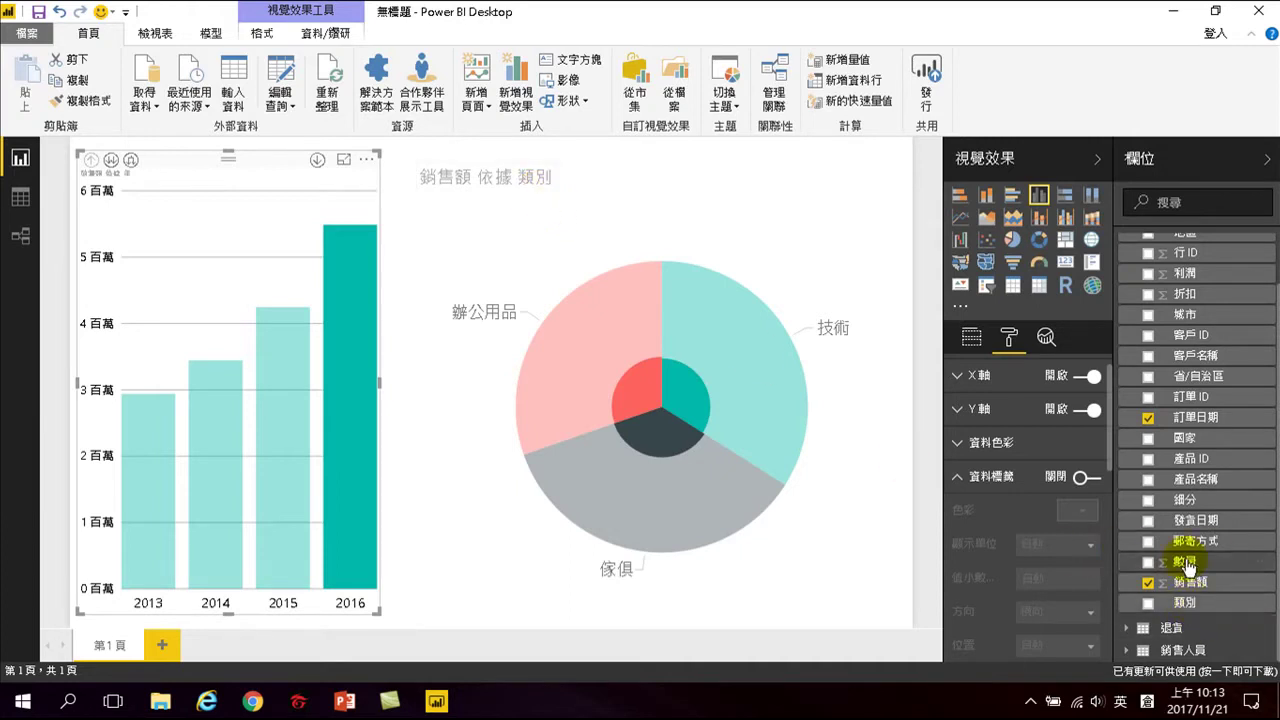
pyautogui.scroll(2, 1190, 332)
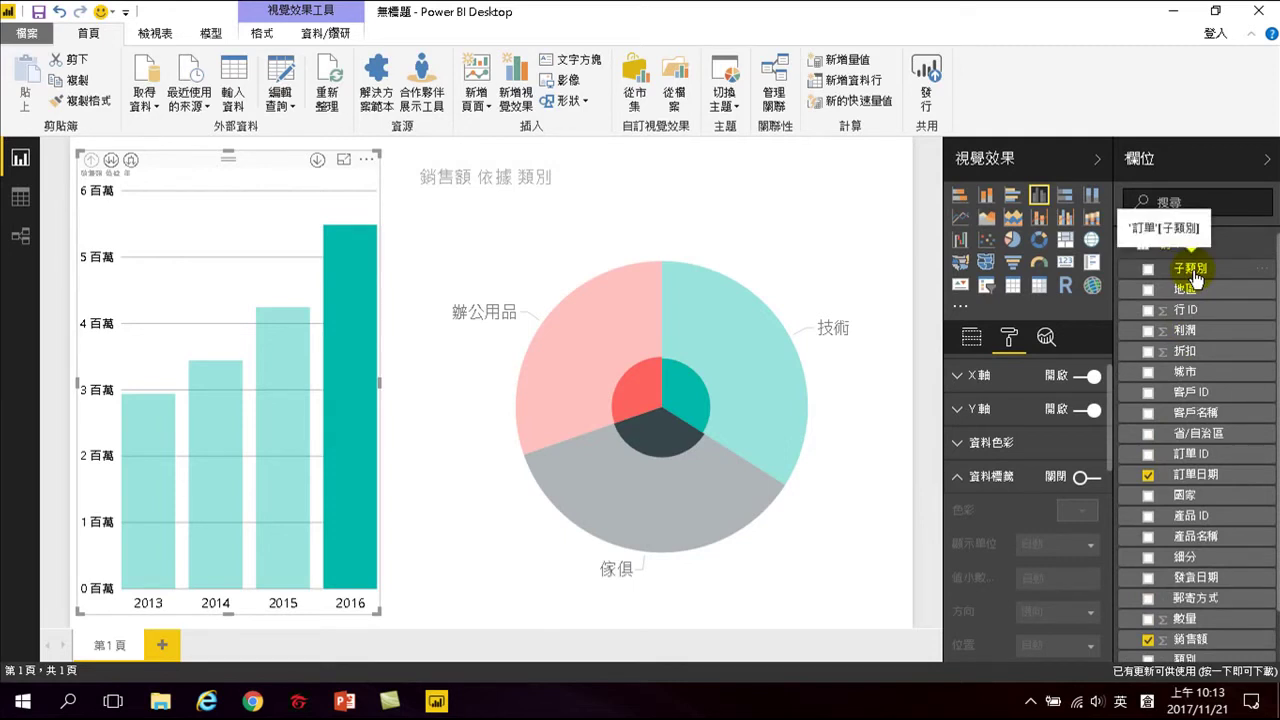
pyautogui.scroll(-2, 1200, 440)
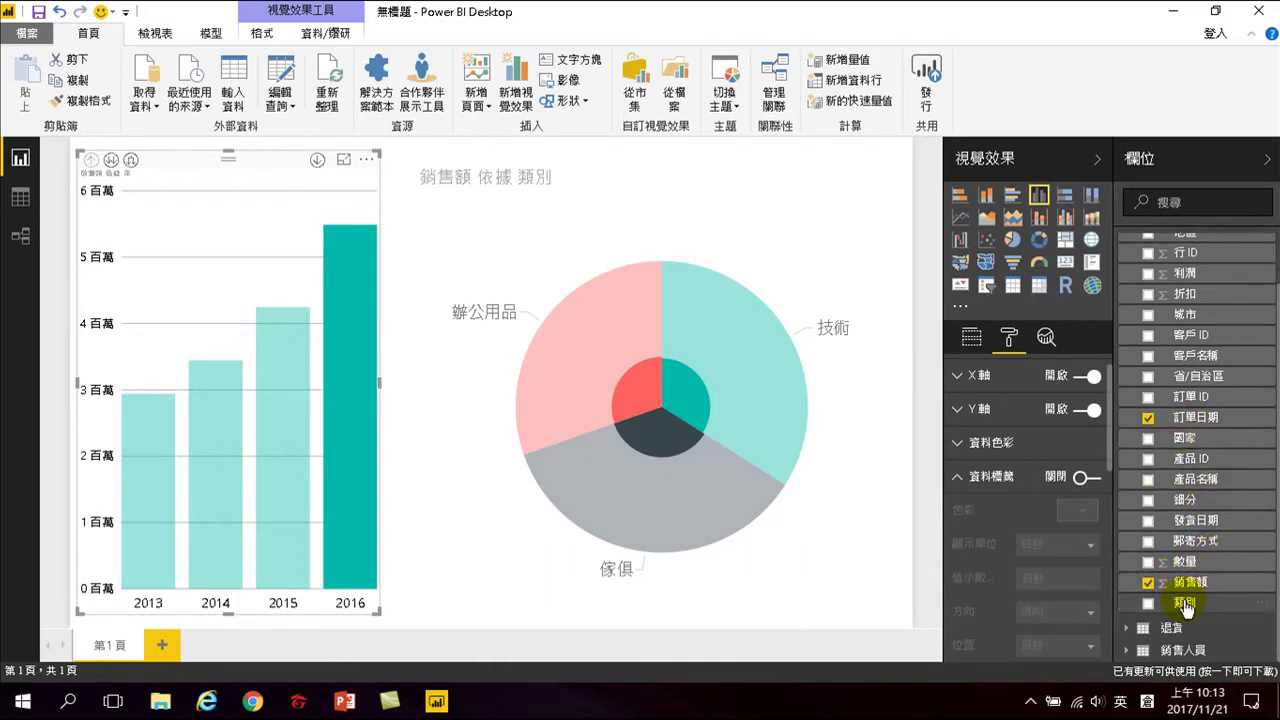
pyautogui.click(839, 459)
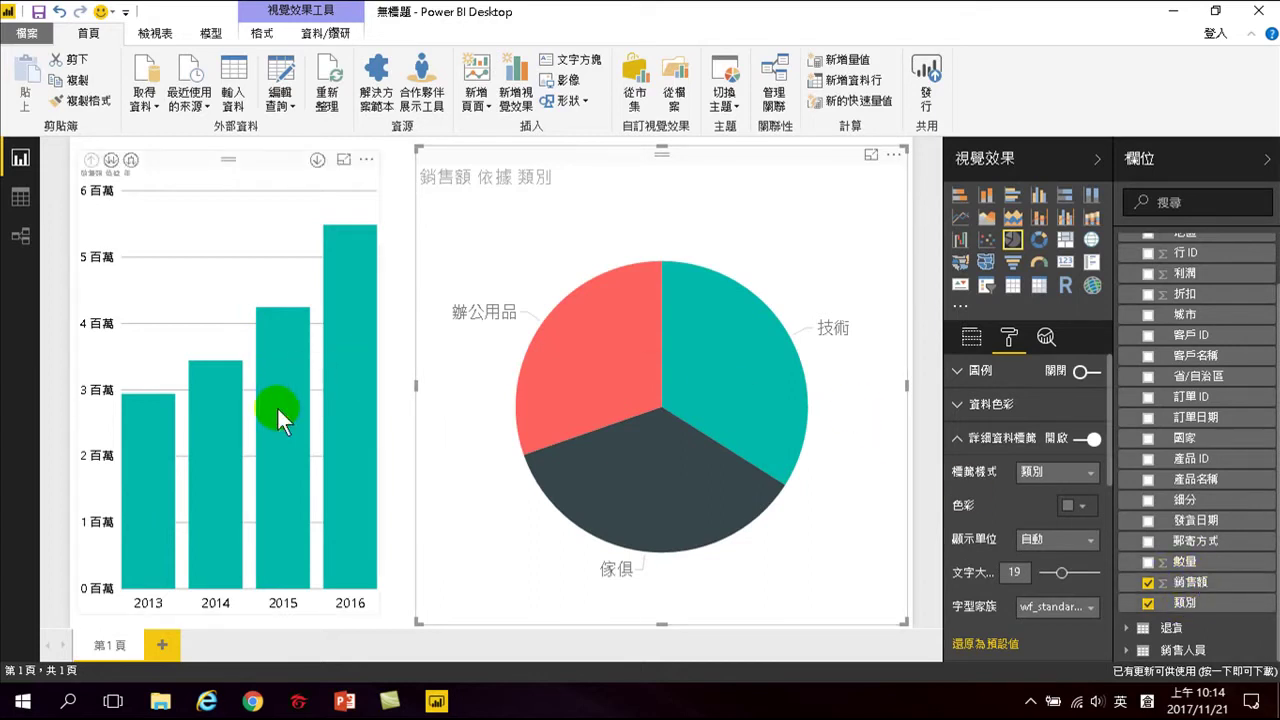
pyautogui.click(350, 332)
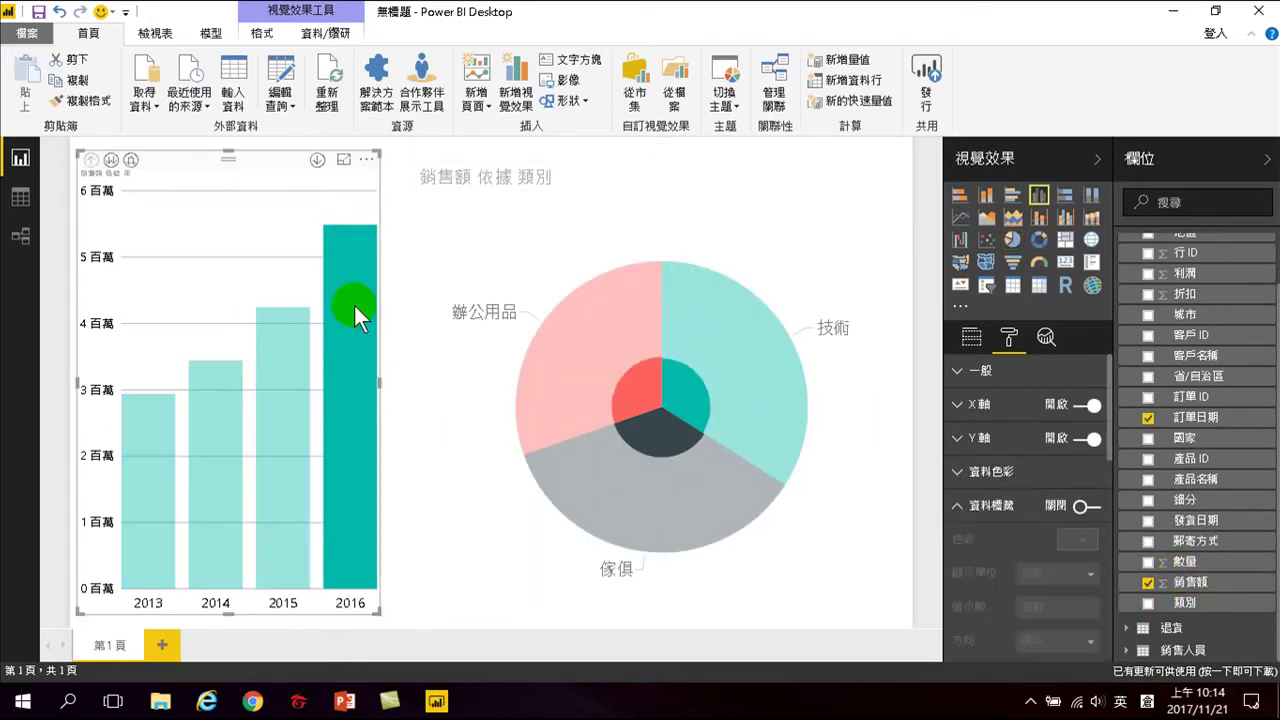
pyautogui.click(276, 349)
pyautogui.click(338, 324)
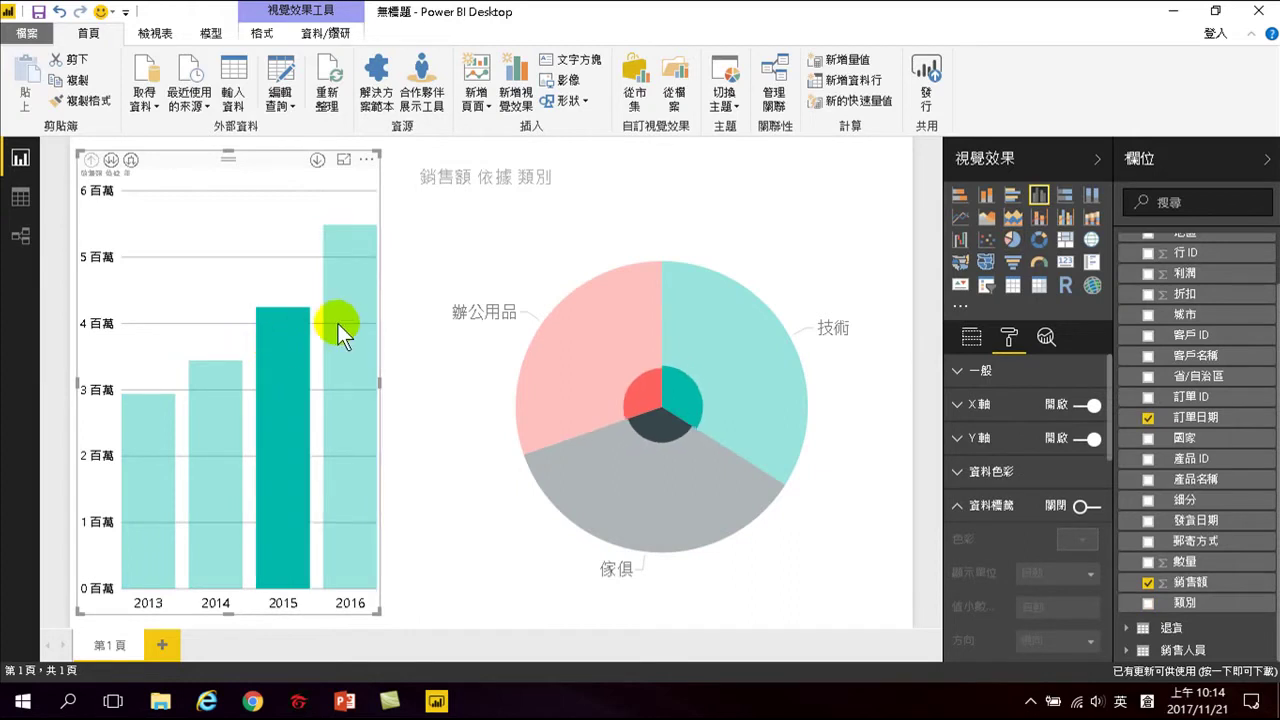
pyautogui.click(288, 351)
pyautogui.click(347, 334)
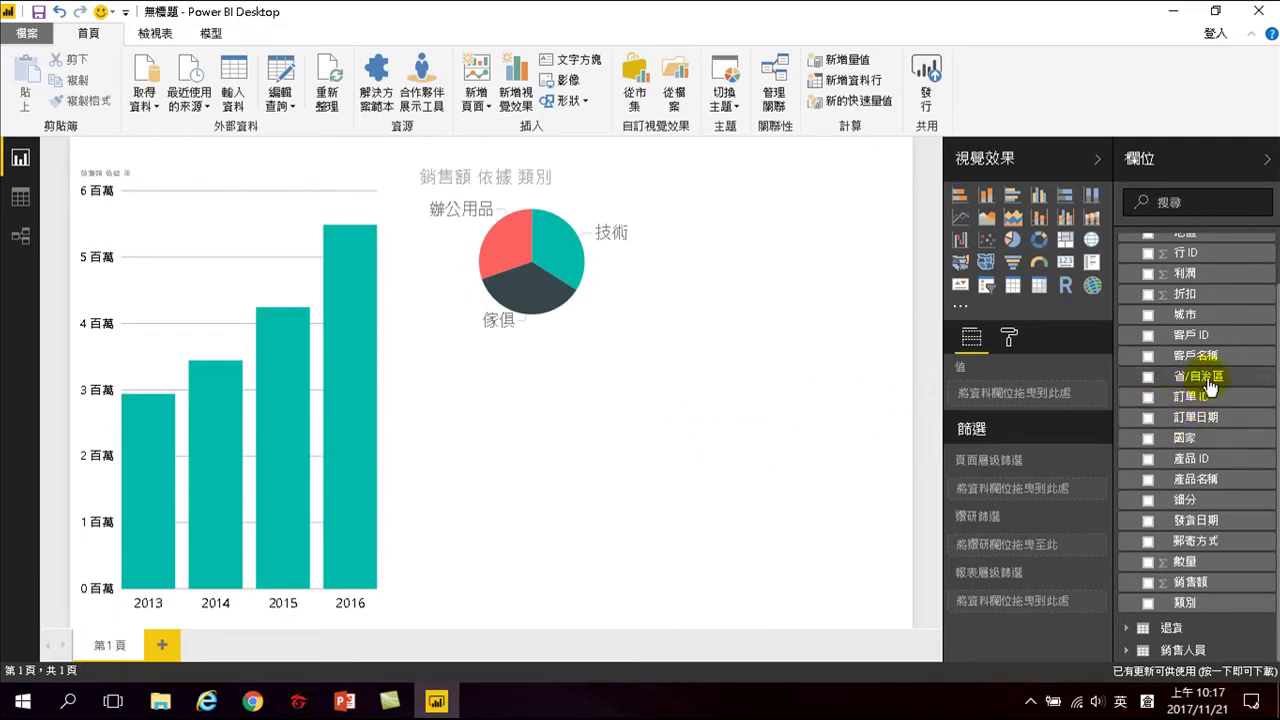
# - Scroll the report canvas up and down to review the column and pie chart layout
pyautogui.scroll(1, 1210, 396)
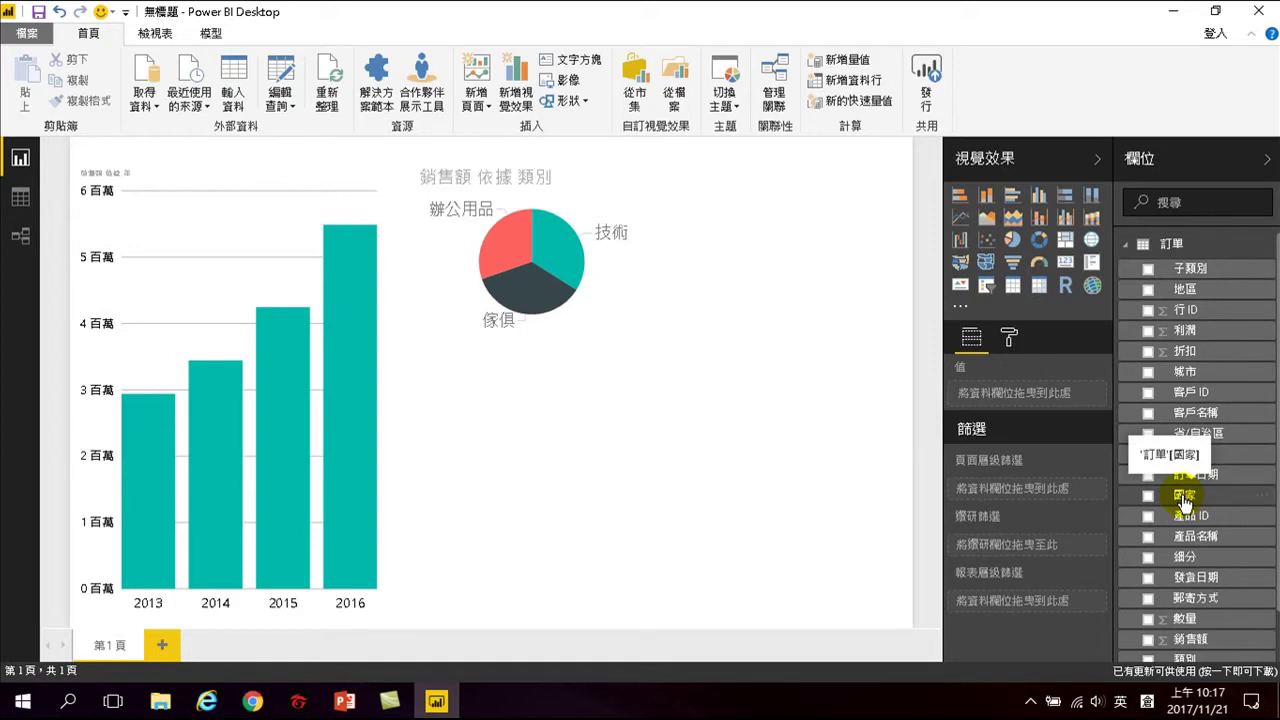
pyautogui.scroll(-1, 1200, 490)
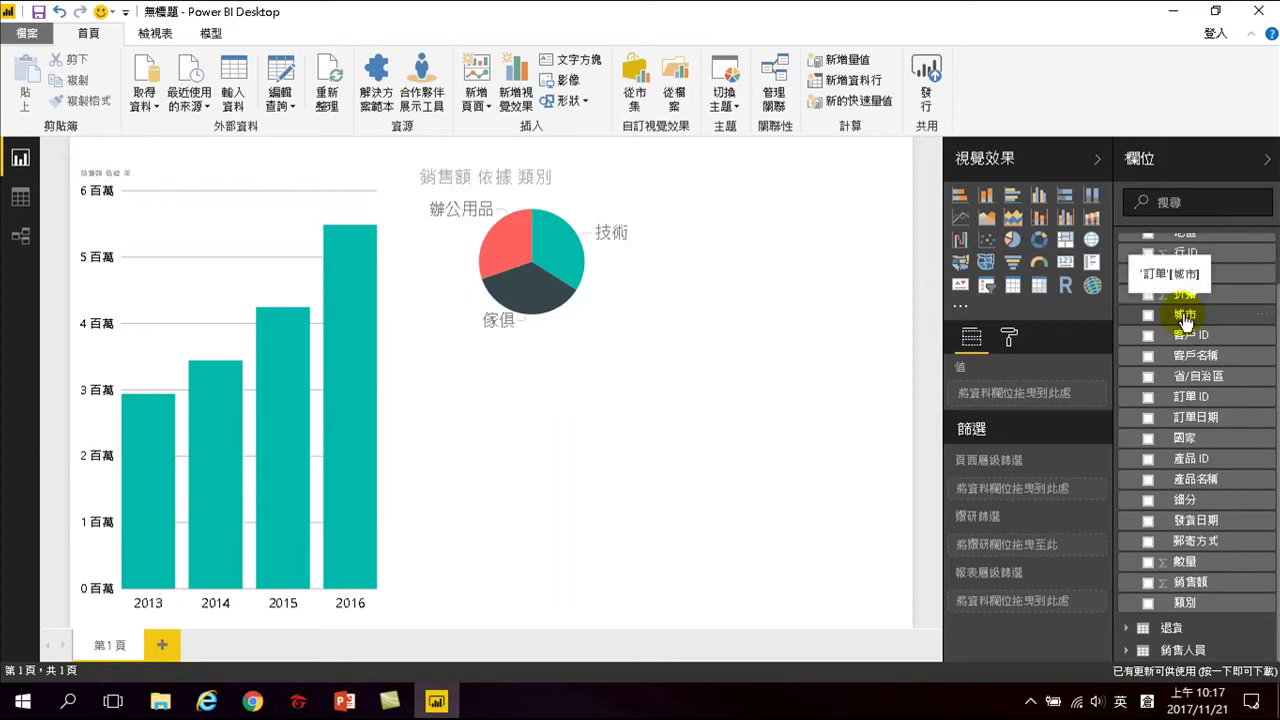
# - Add a map visual with 城市 as its location field
pyautogui.click(1093, 289)
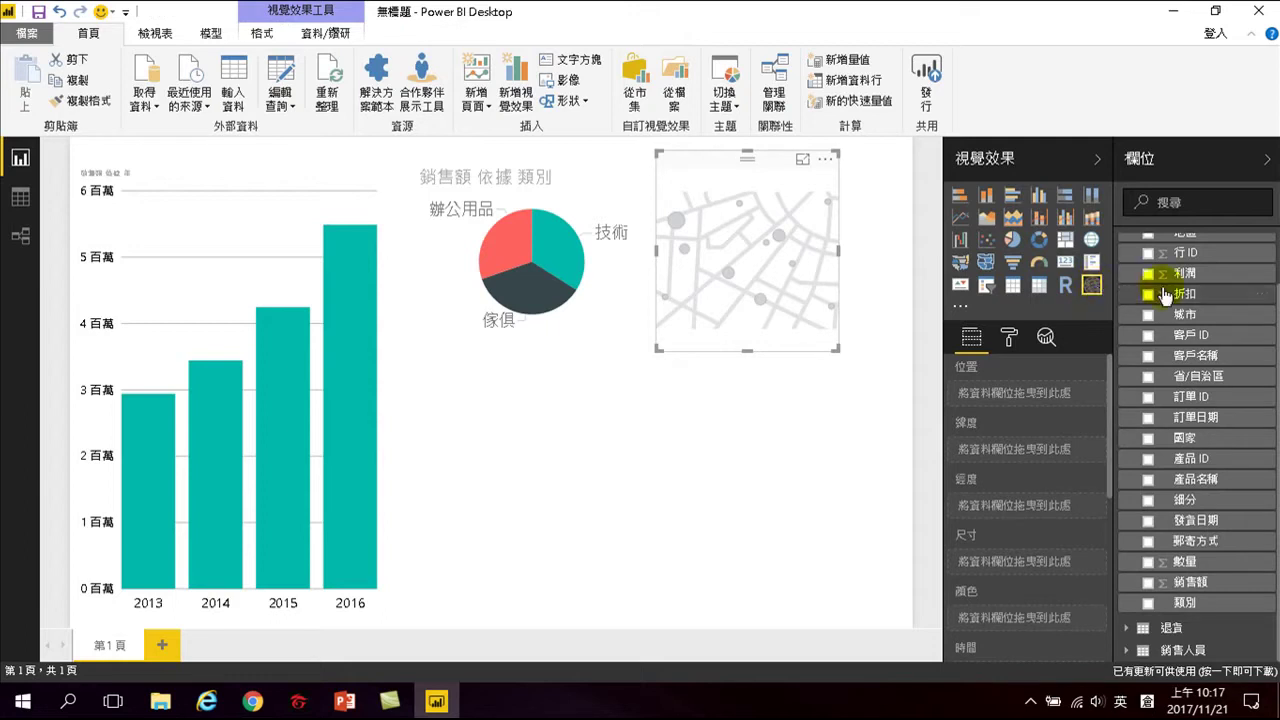
pyautogui.click(1148, 315)
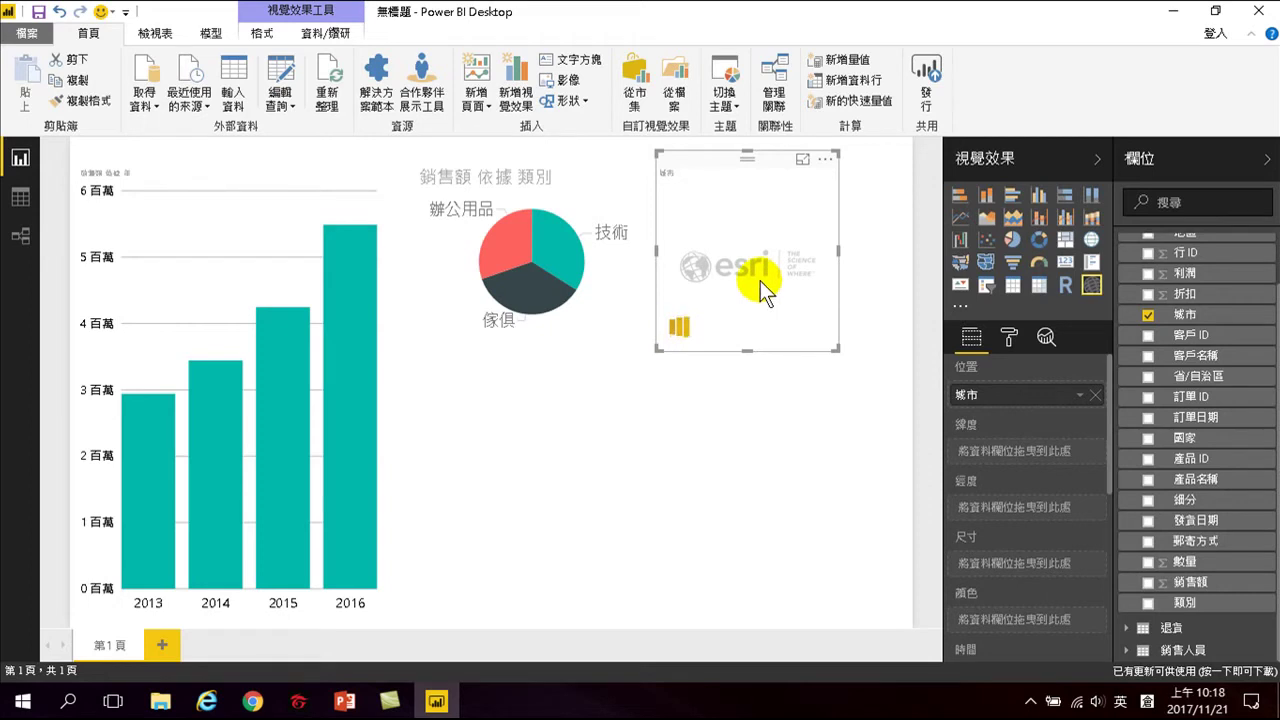
# - Size the city bubbles by 銷售額, move the map below the pie chart, and stretch it right and down
pyautogui.click(1150, 584)
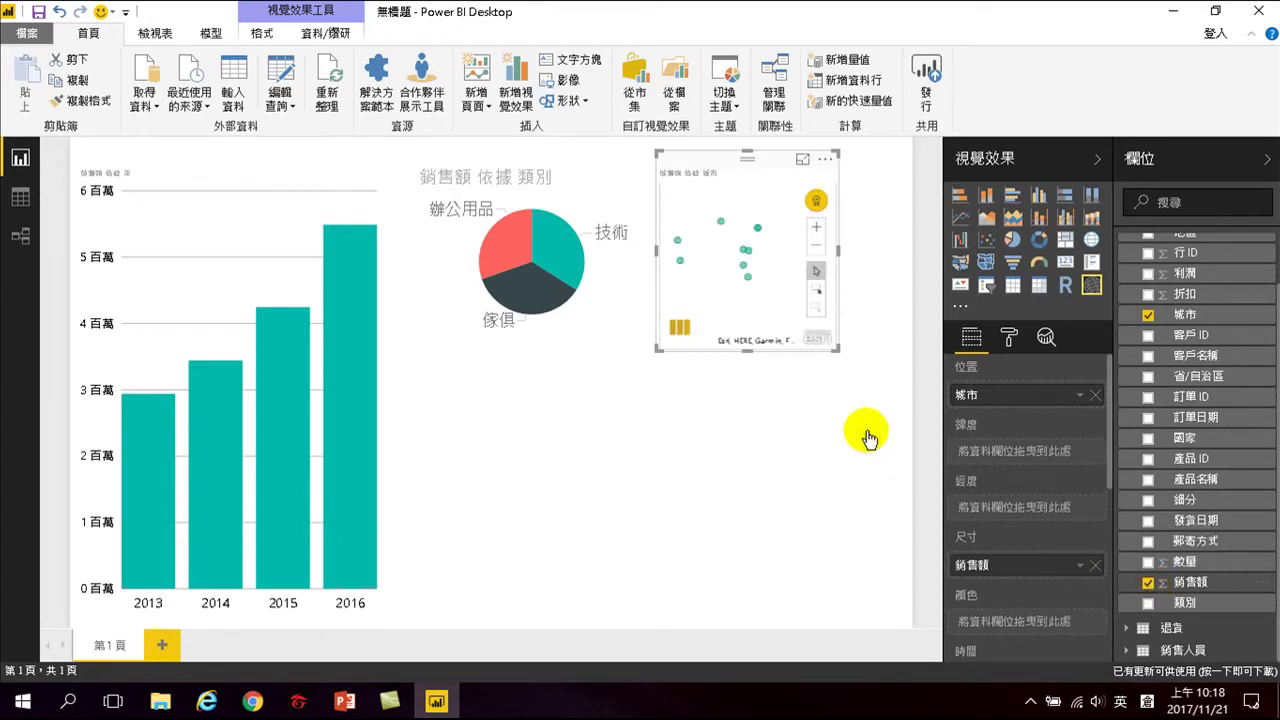
pyautogui.moveTo(705, 164); pyautogui.dragTo(455, 356)
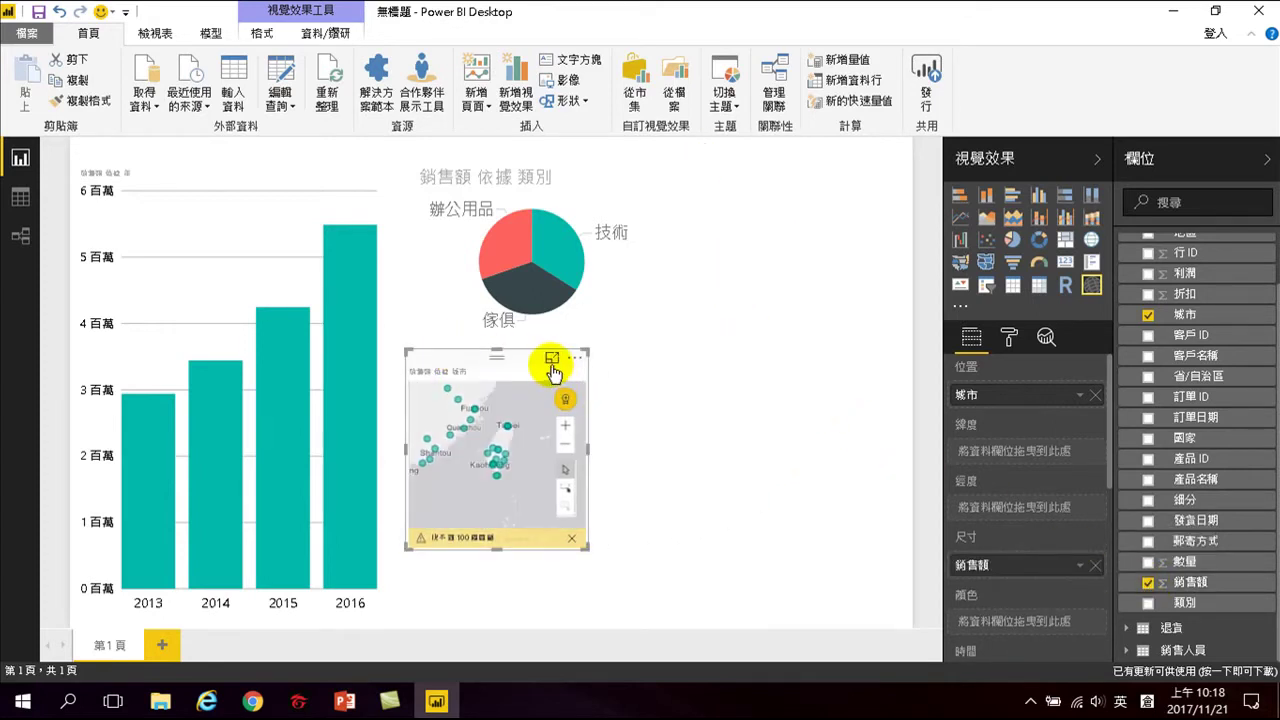
pyautogui.moveTo(587, 549); pyautogui.dragTo(902, 612)
pyautogui.click(909, 551)
pyautogui.moveTo(682, 491); pyautogui.dragTo(777, 509)
pyautogui.moveTo(766, 480)
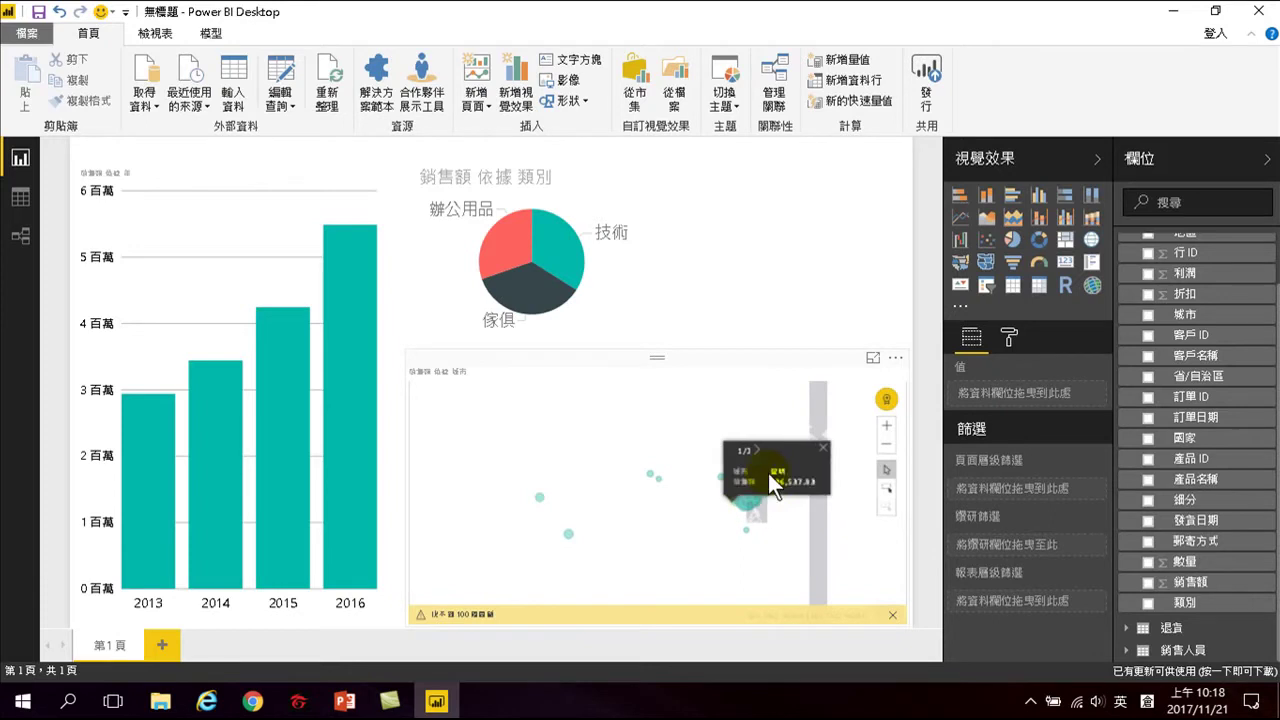
# - Show the map in focus mode, zoomed and panned onto the China and Japan bubbles
pyautogui.click(874, 359)
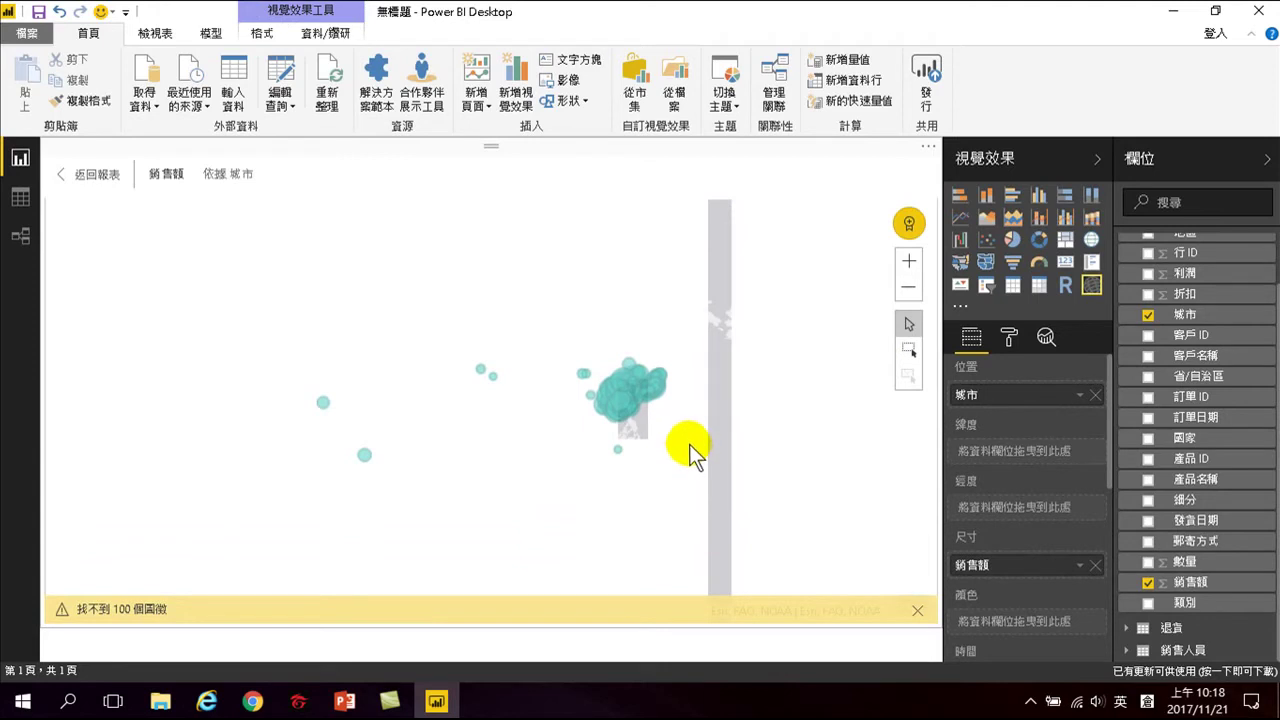
pyautogui.click(908, 268)
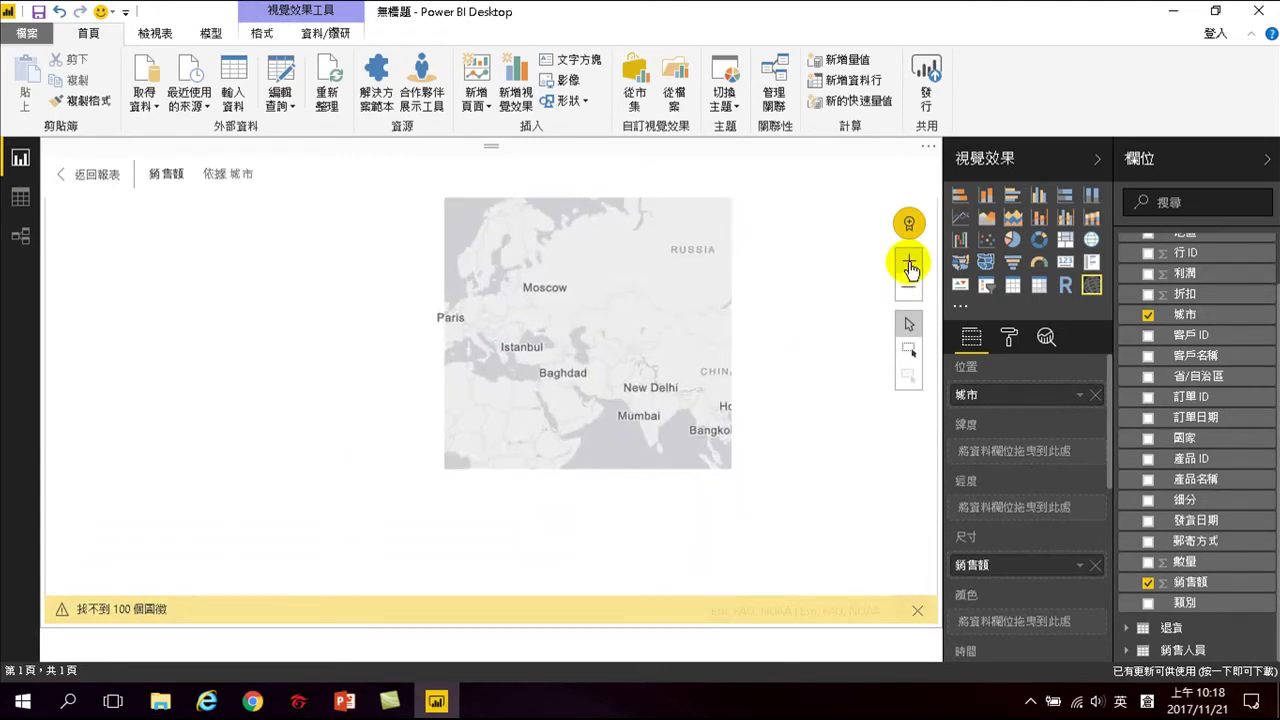
pyautogui.click(908, 266)
pyautogui.moveTo(751, 371); pyautogui.dragTo(477, 400)
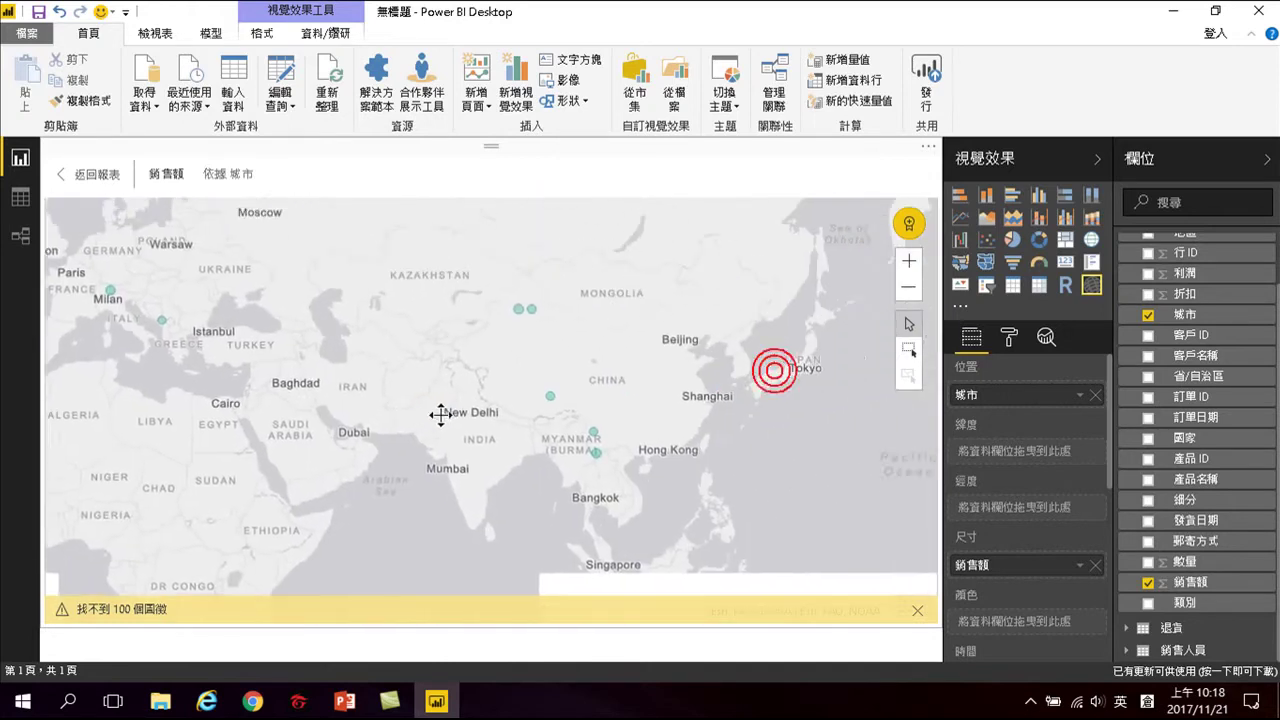
pyautogui.moveTo(595, 390)
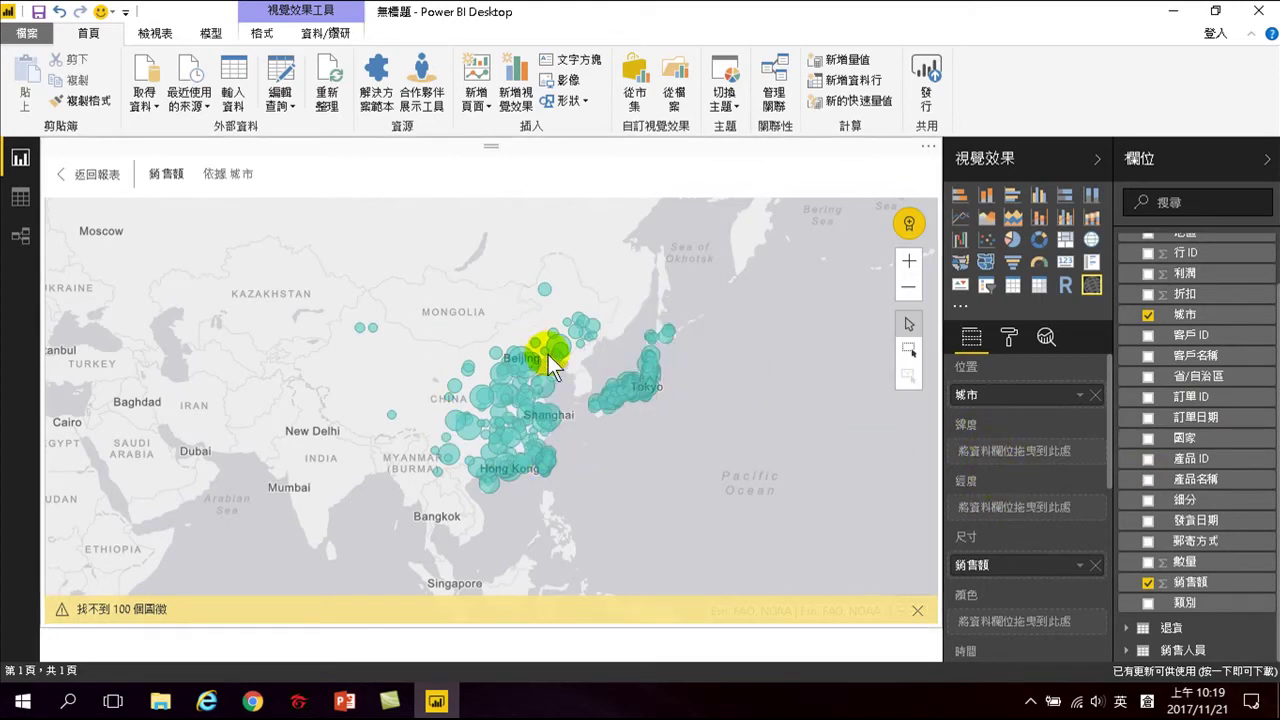
pyautogui.moveTo(538, 413)
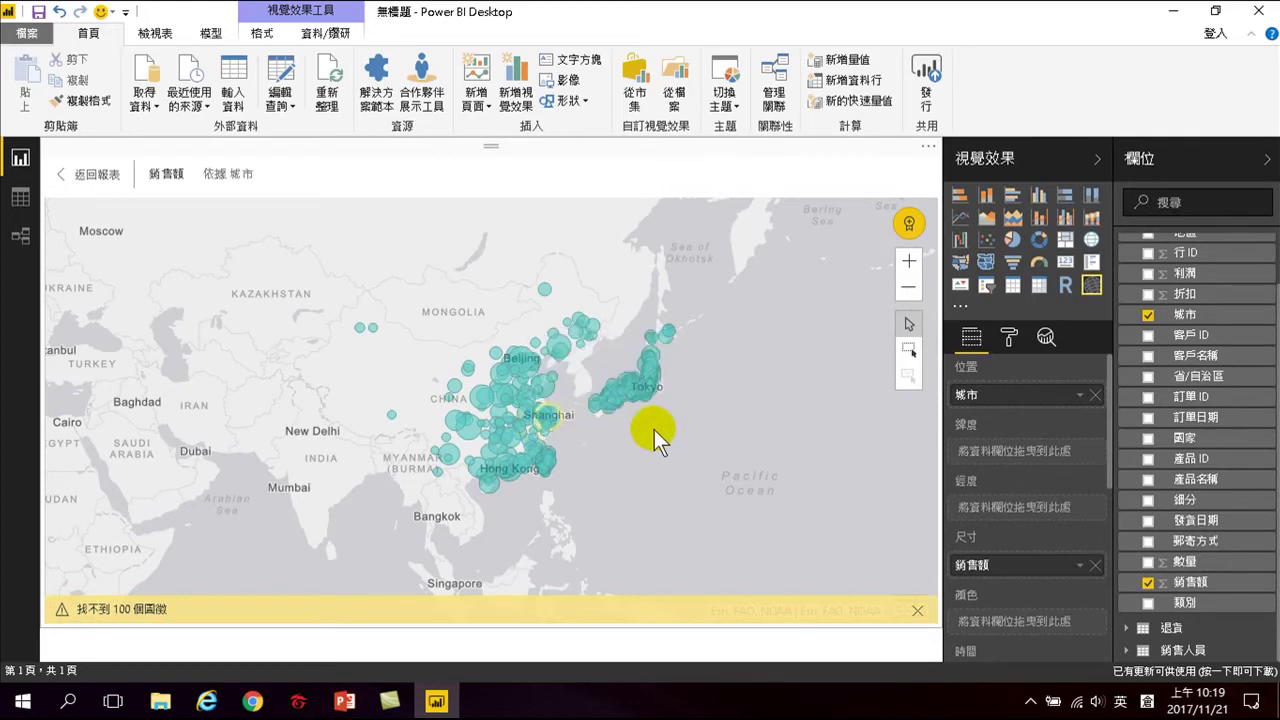
pyautogui.click(909, 264)
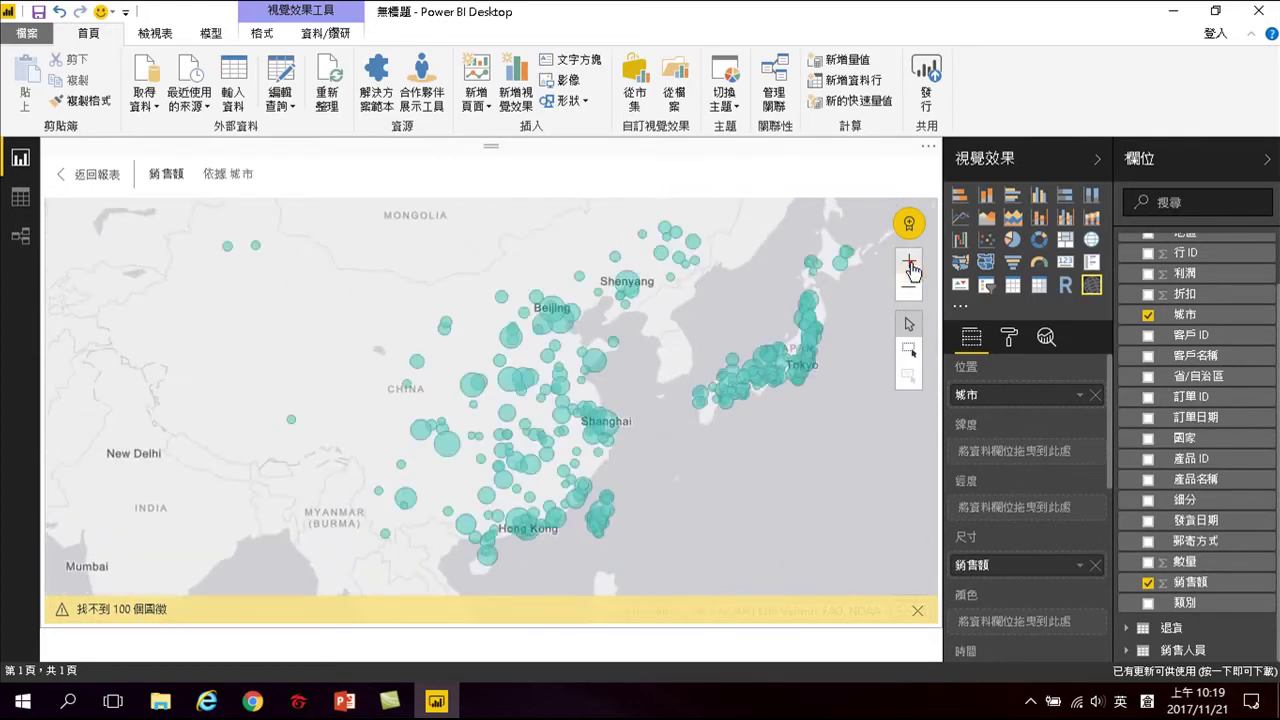
pyautogui.click(909, 264)
pyautogui.click(910, 289)
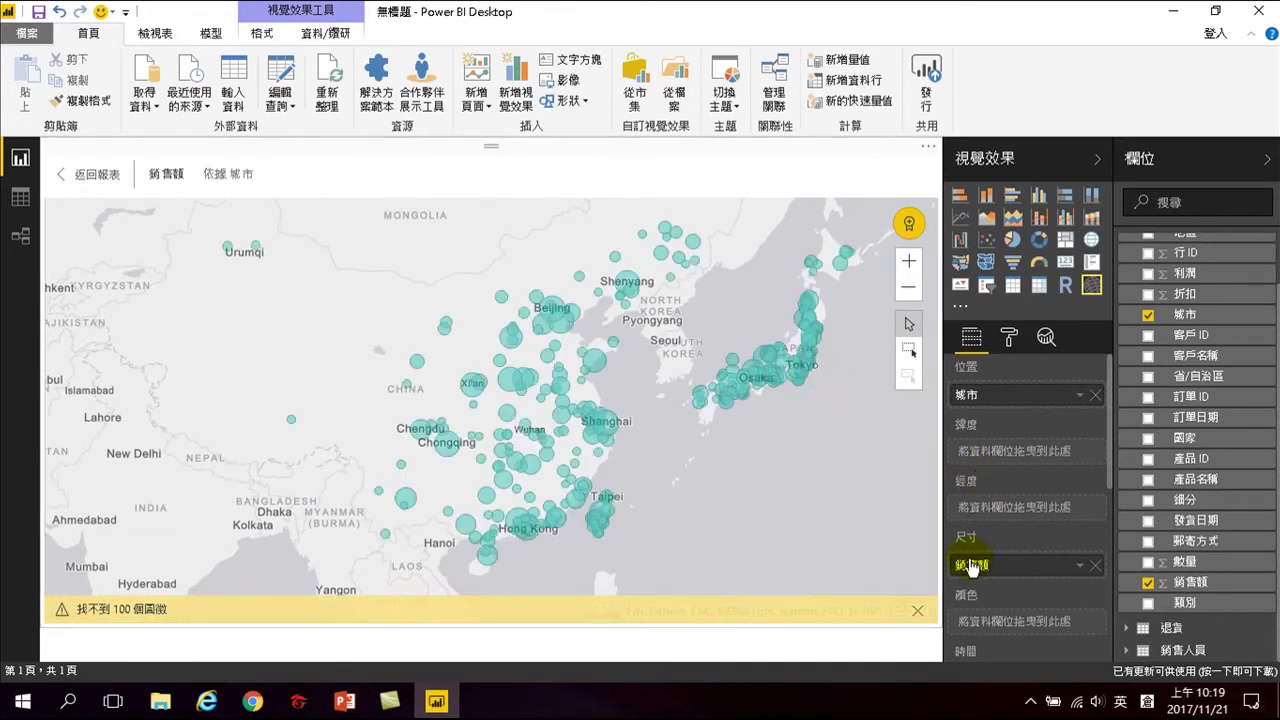
pyautogui.moveTo(622, 485); pyautogui.dragTo(682, 421)
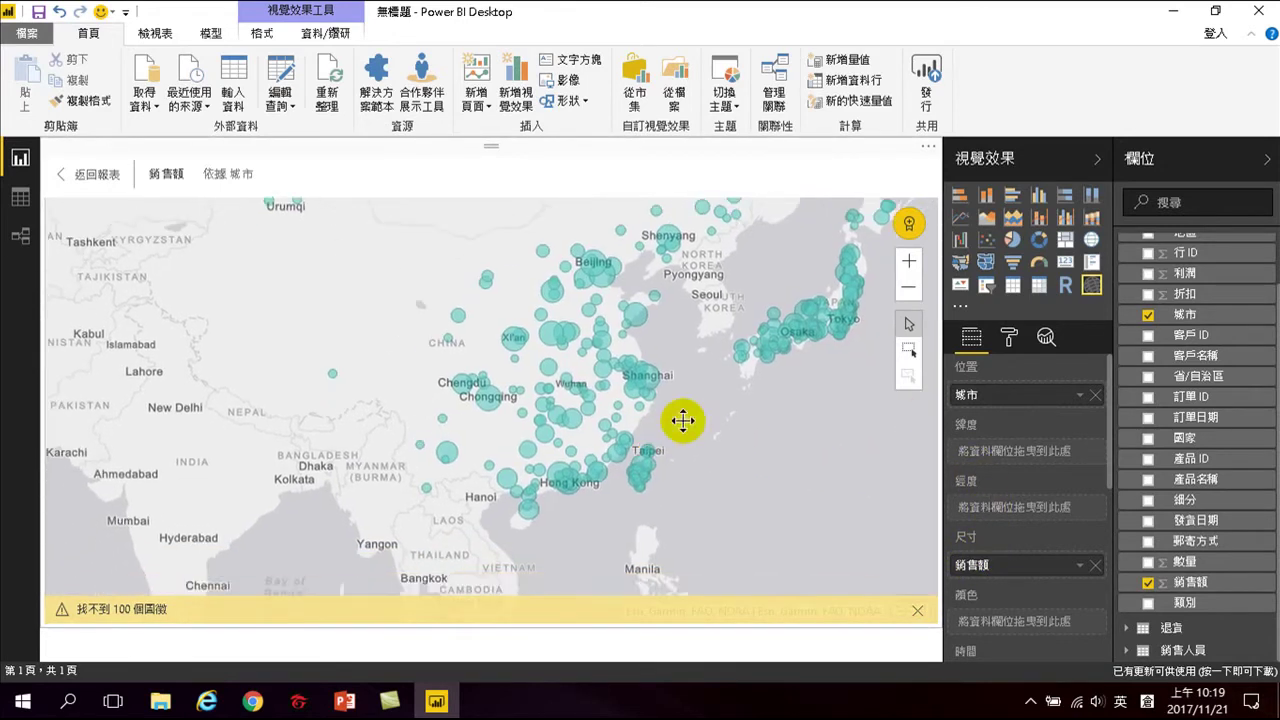
# - Zoom the map one more step onto southern China and read city sales tooltips, e.g. 徐州 89,802.64
pyautogui.click(910, 263)
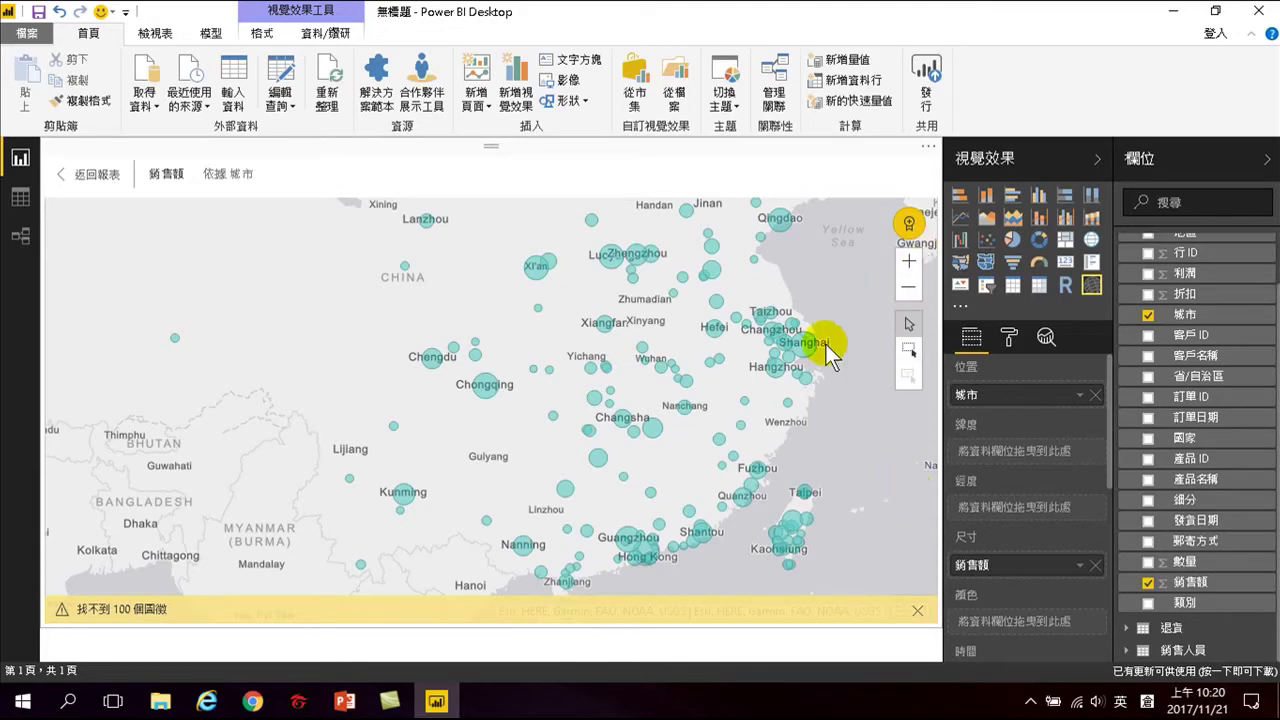
pyautogui.moveTo(778, 338)
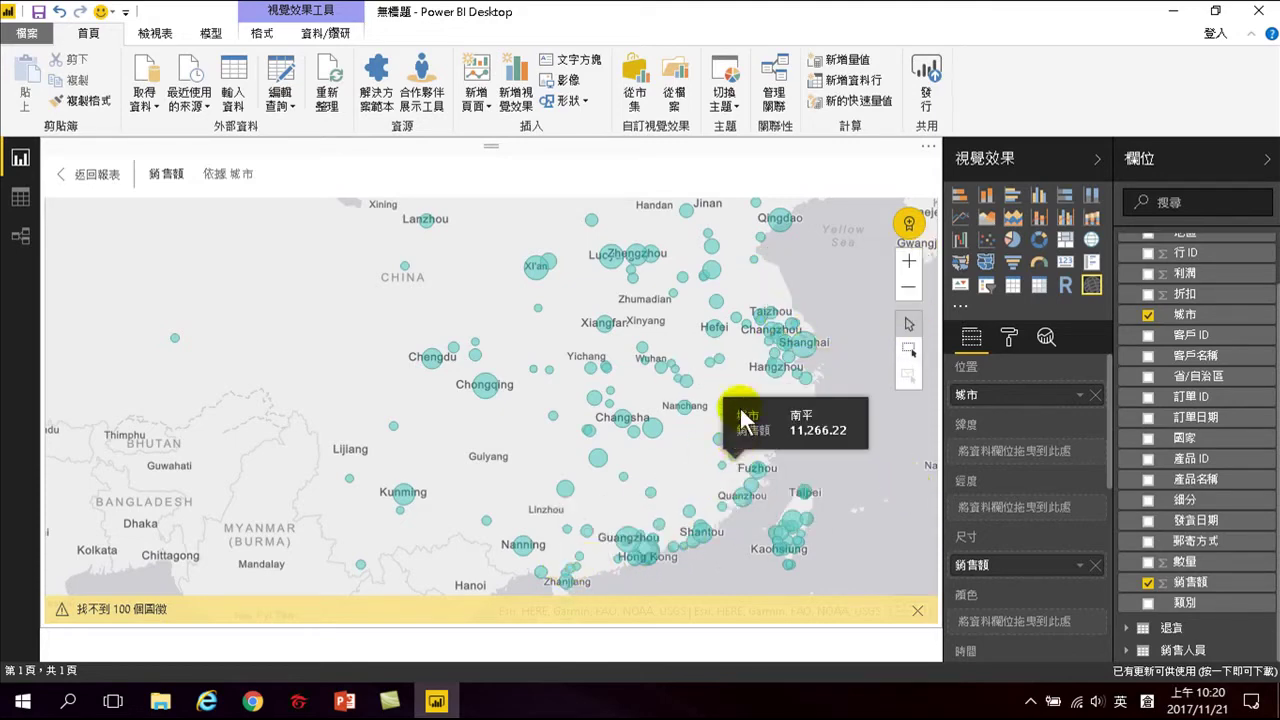
pyautogui.moveTo(714, 292)
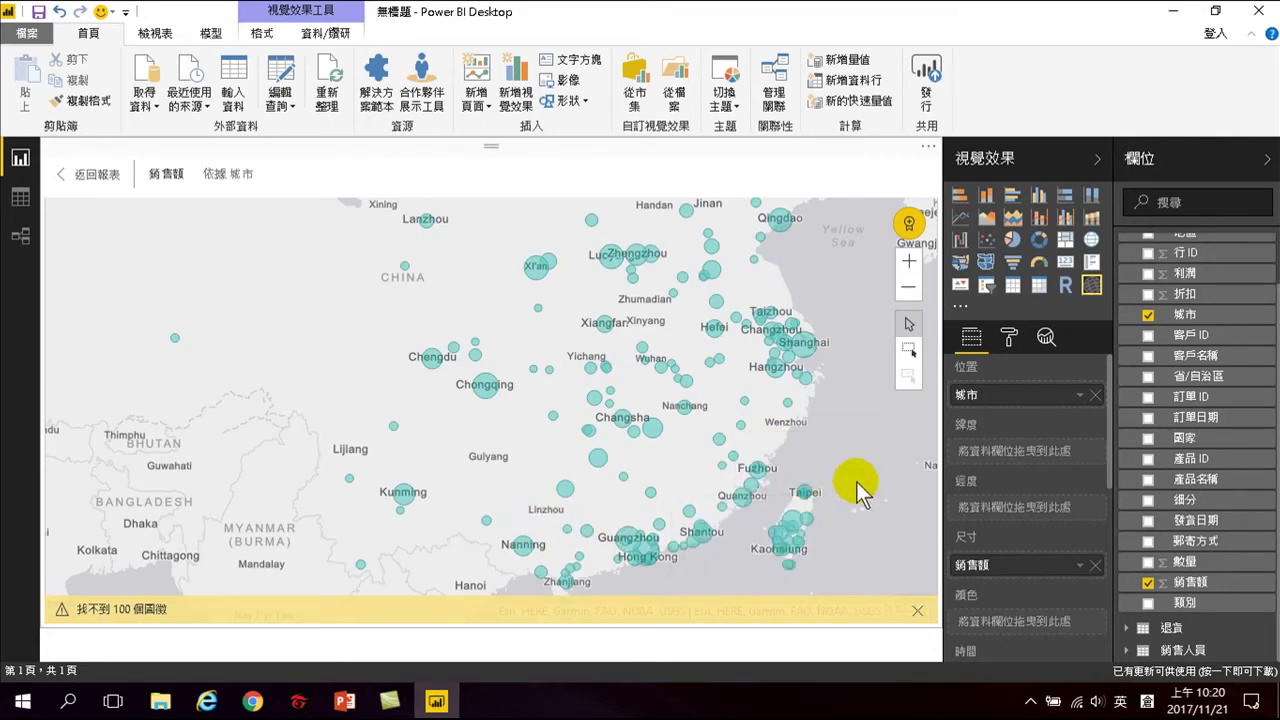
pyautogui.moveTo(815, 338)
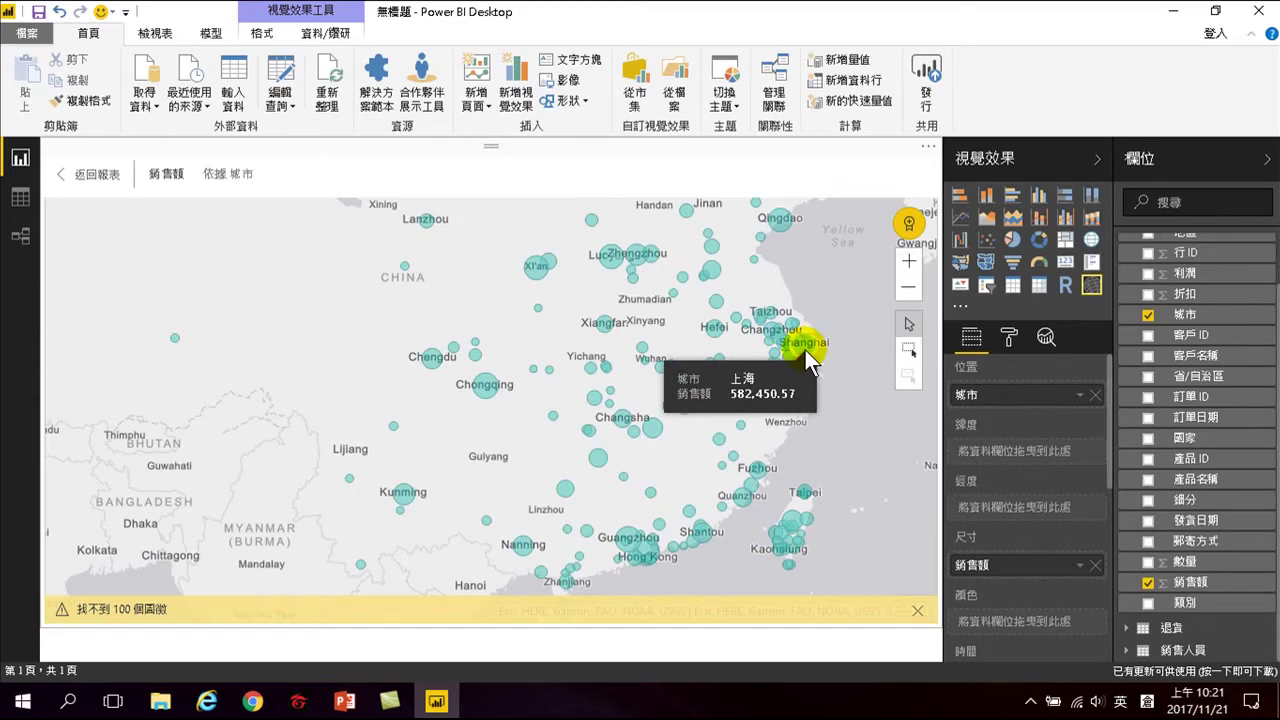
pyautogui.moveTo(533, 280)
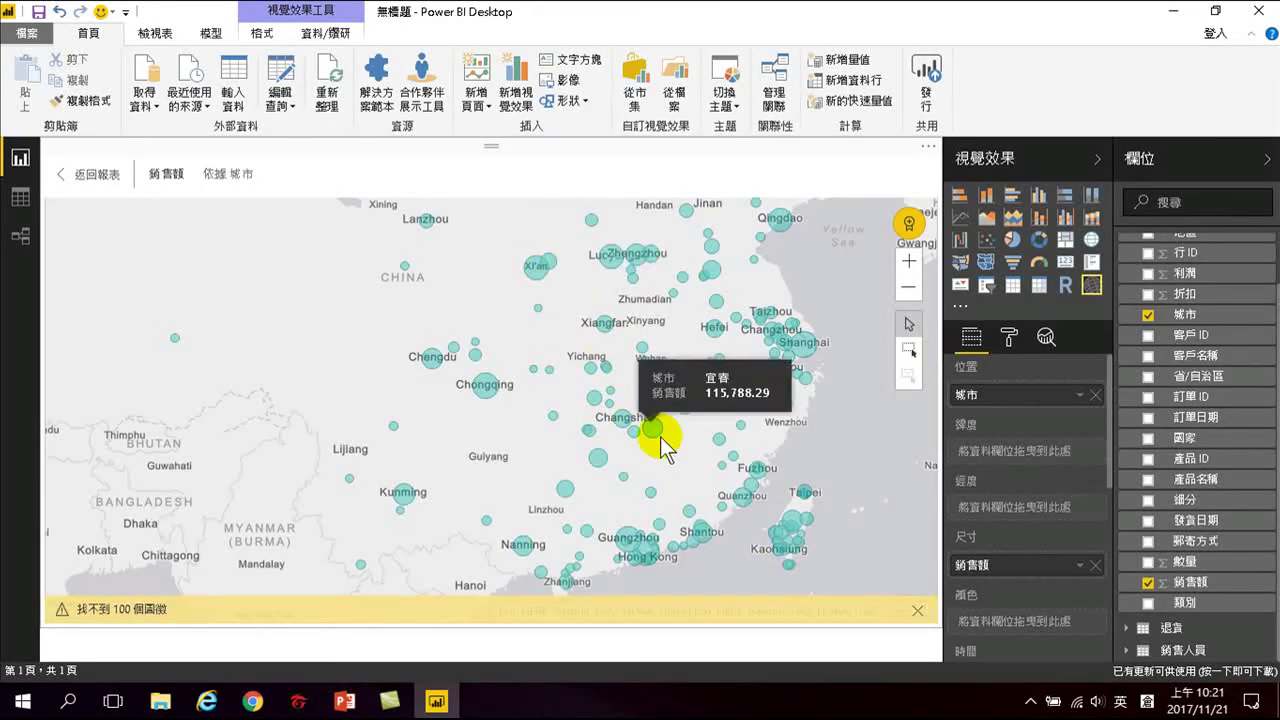
pyautogui.moveTo(640, 532)
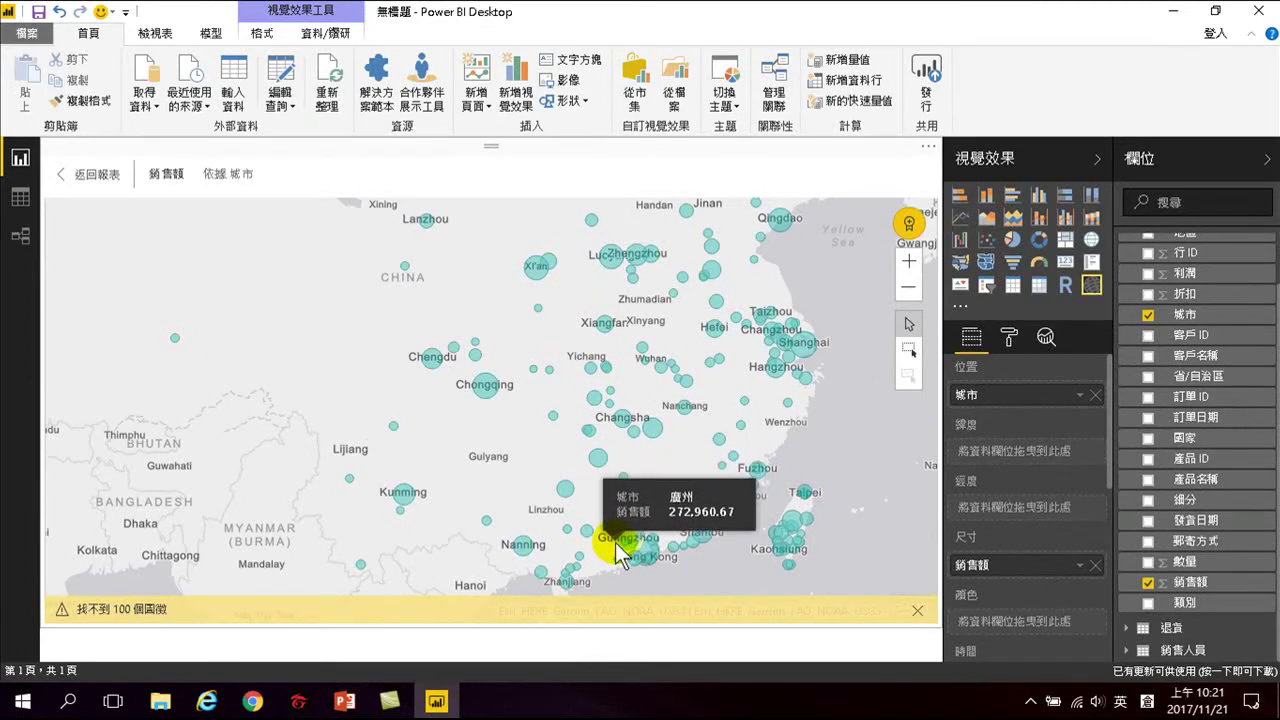
pyautogui.moveTo(712, 325)
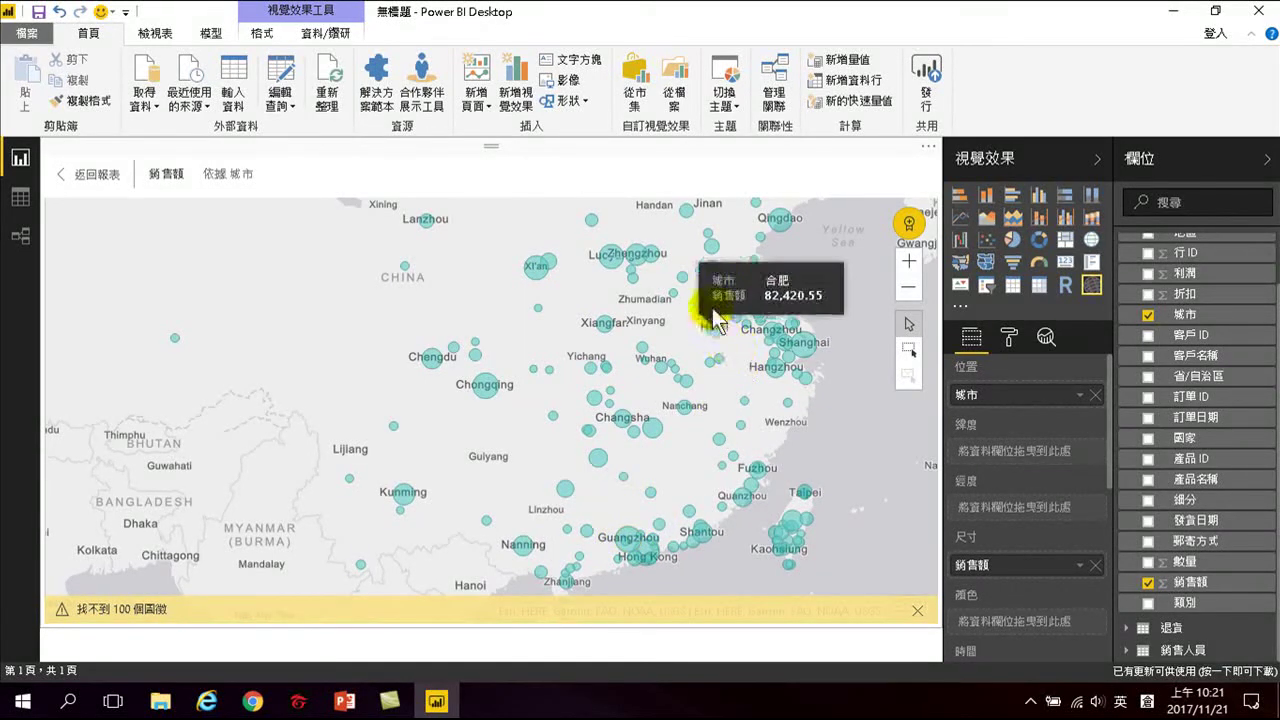
pyautogui.moveTo(771, 215)
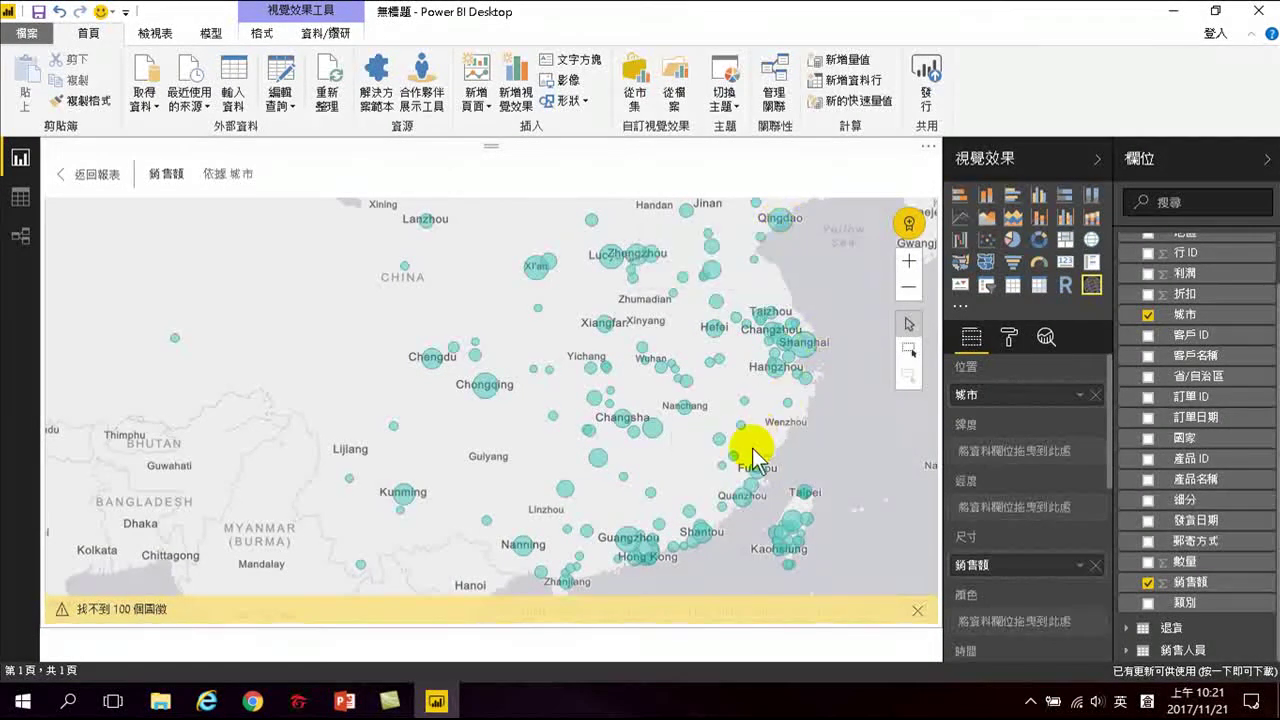
pyautogui.moveTo(697, 538)
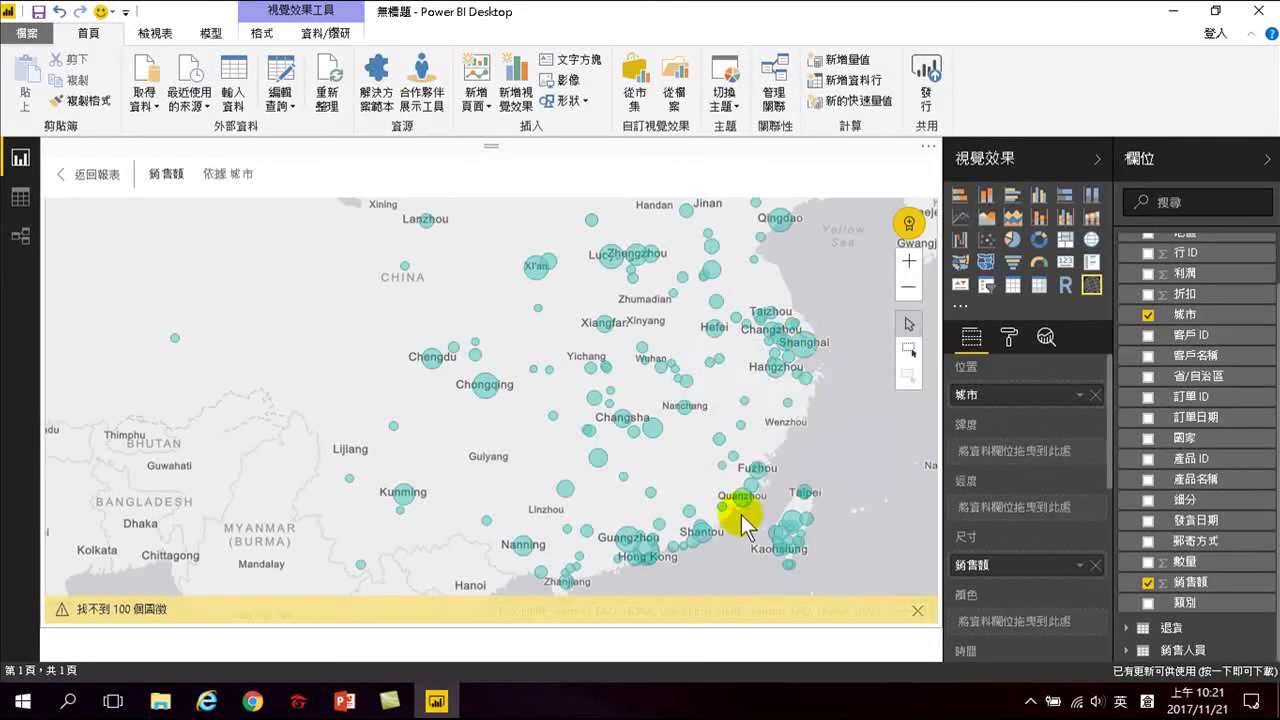
pyautogui.moveTo(748, 517)
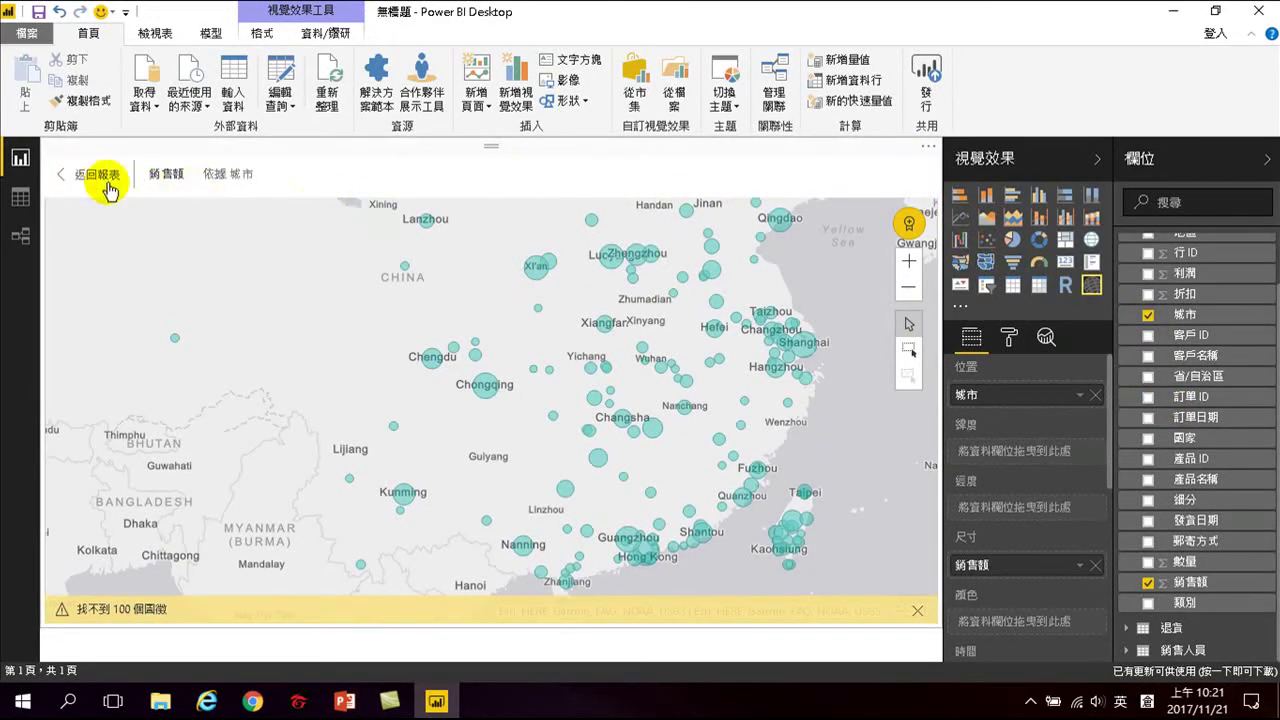
# - Return to the full report, cross-filter by the 2016 bar, and zoom the map around Nanchang
pyautogui.click(85, 176)
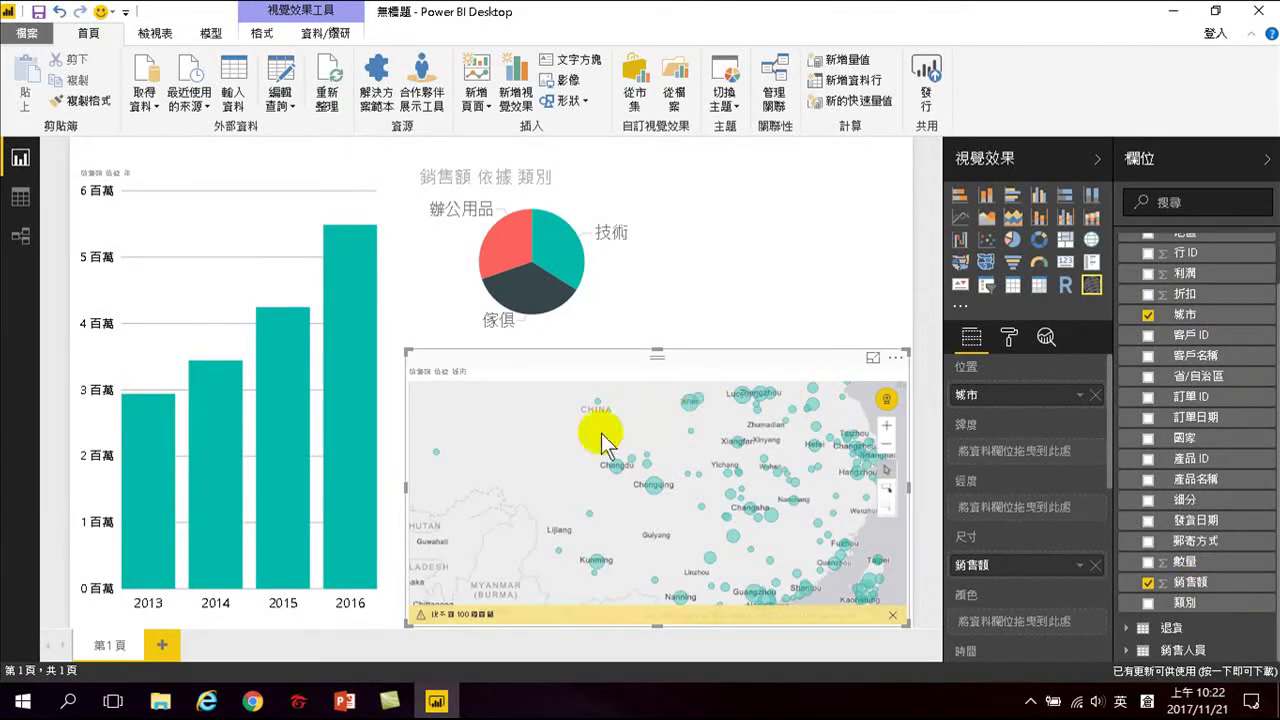
pyautogui.click(341, 392)
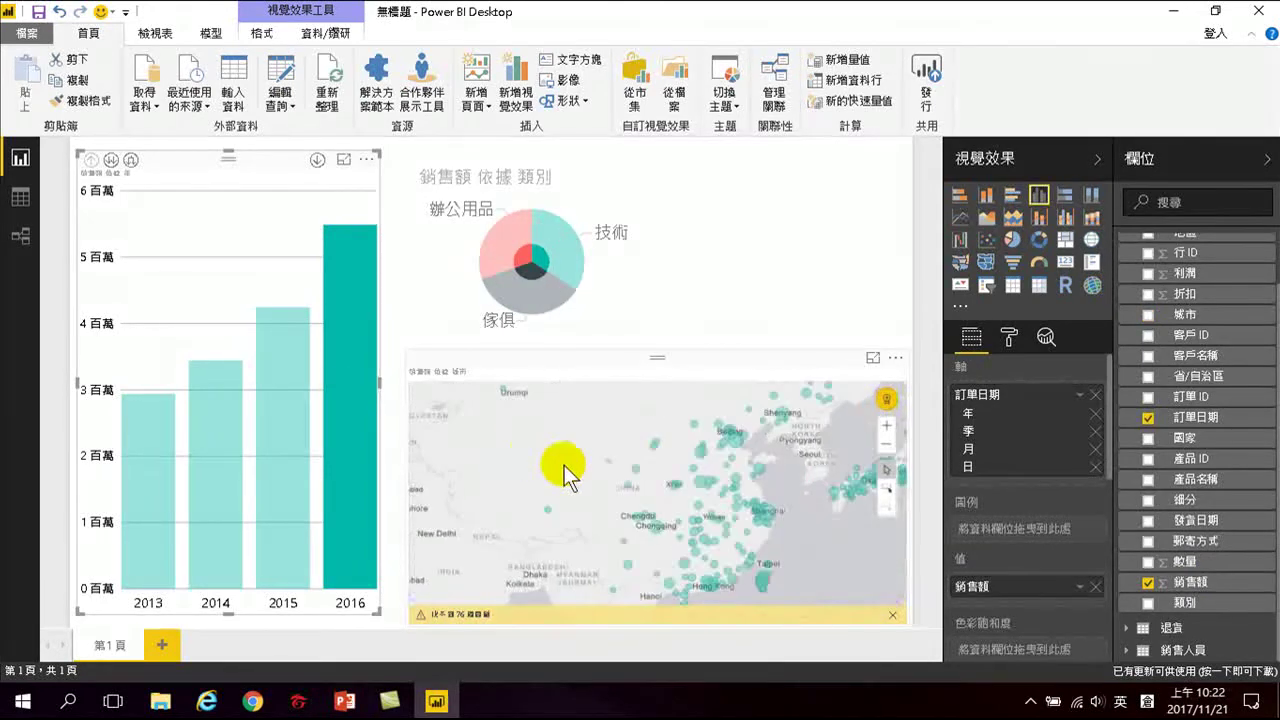
pyautogui.click(684, 468)
pyautogui.scroll(2, 684, 468)
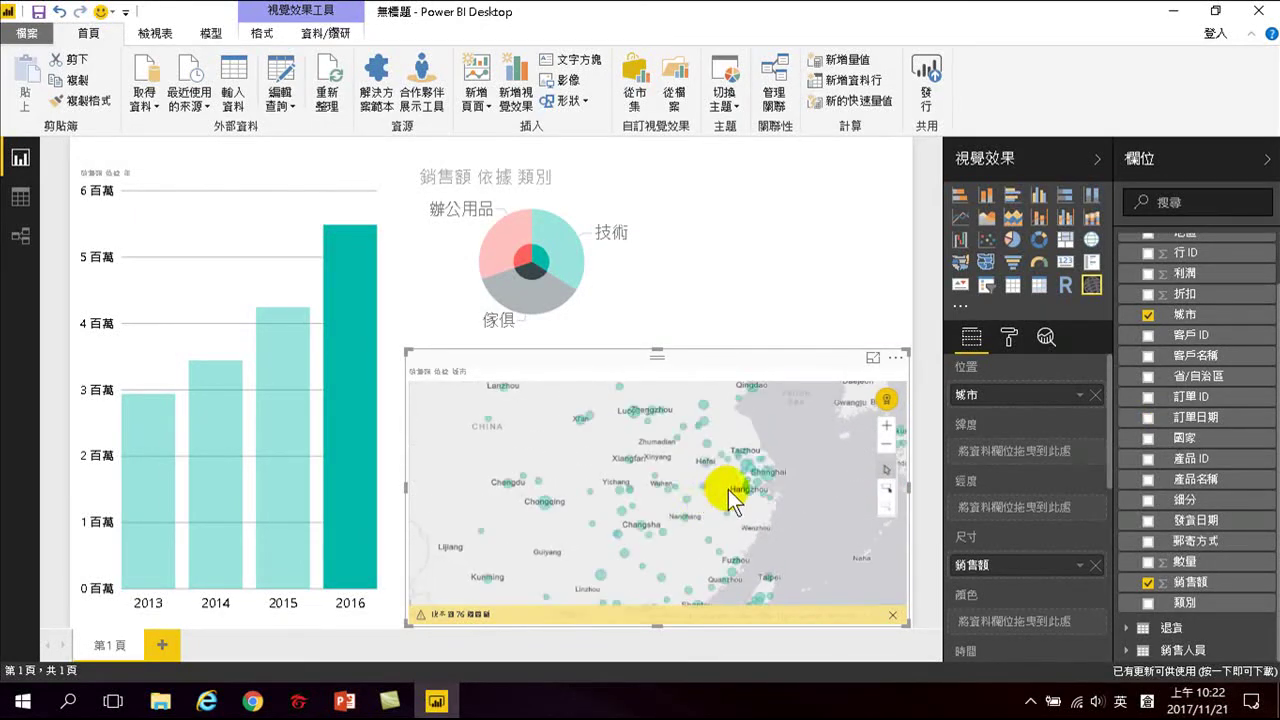
pyautogui.scroll(2, 682, 500)
pyautogui.moveTo(711, 523); pyautogui.dragTo(708, 445)
pyautogui.scroll(-2, 745, 497)
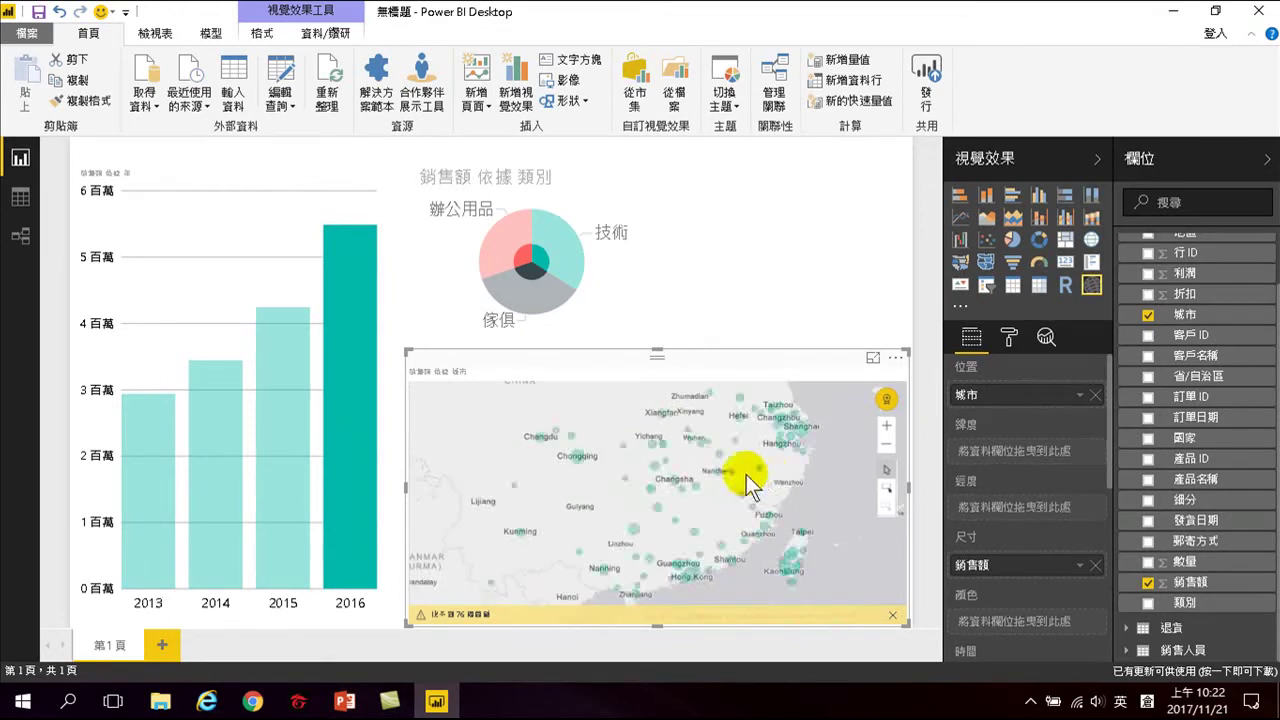
# - Cross-filter the visuals by the 2015 bar and zoom the map in on the highlighted cities
pyautogui.click(283, 400)
pyautogui.scroll(-4, 757, 455)
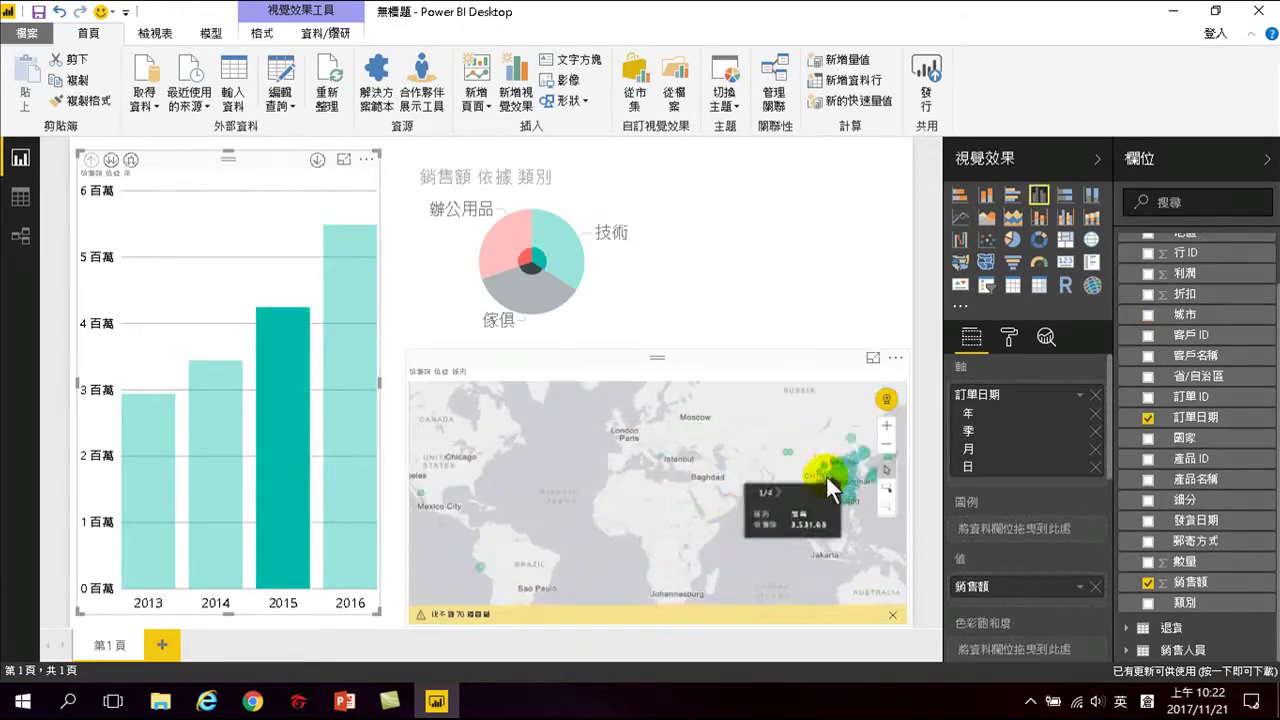
pyautogui.click(811, 480)
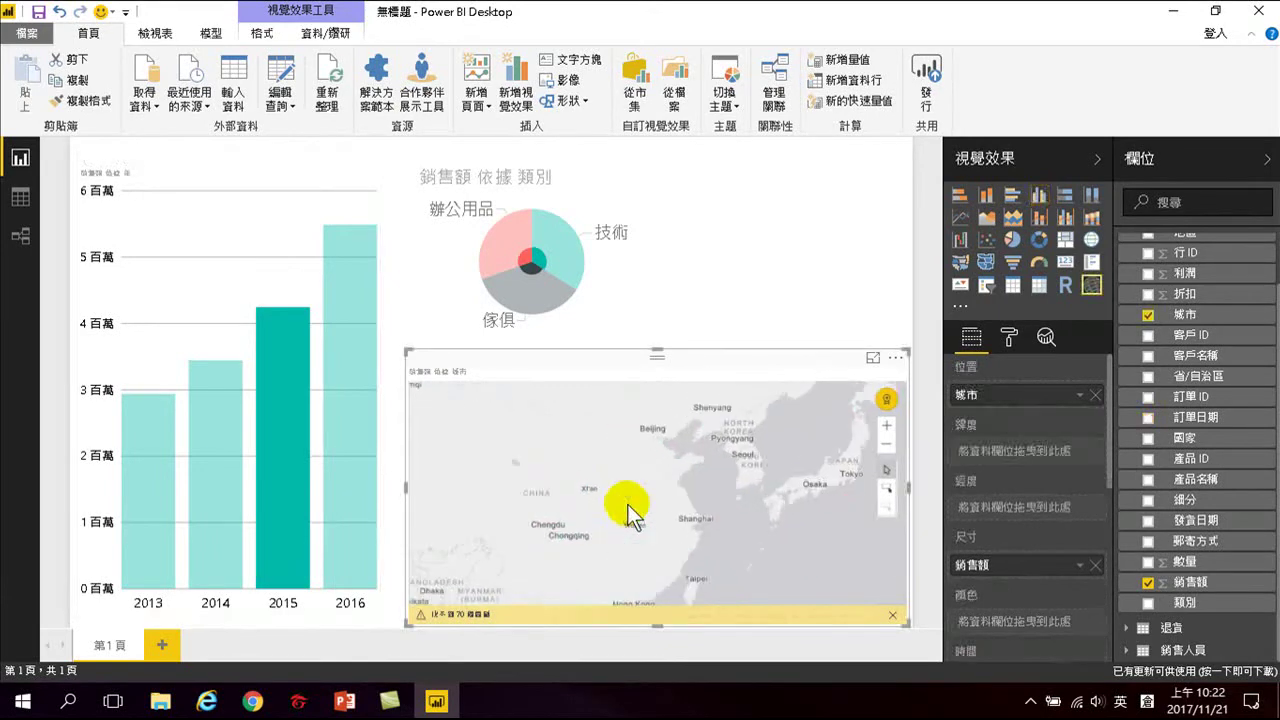
pyautogui.scroll(3, 643, 501)
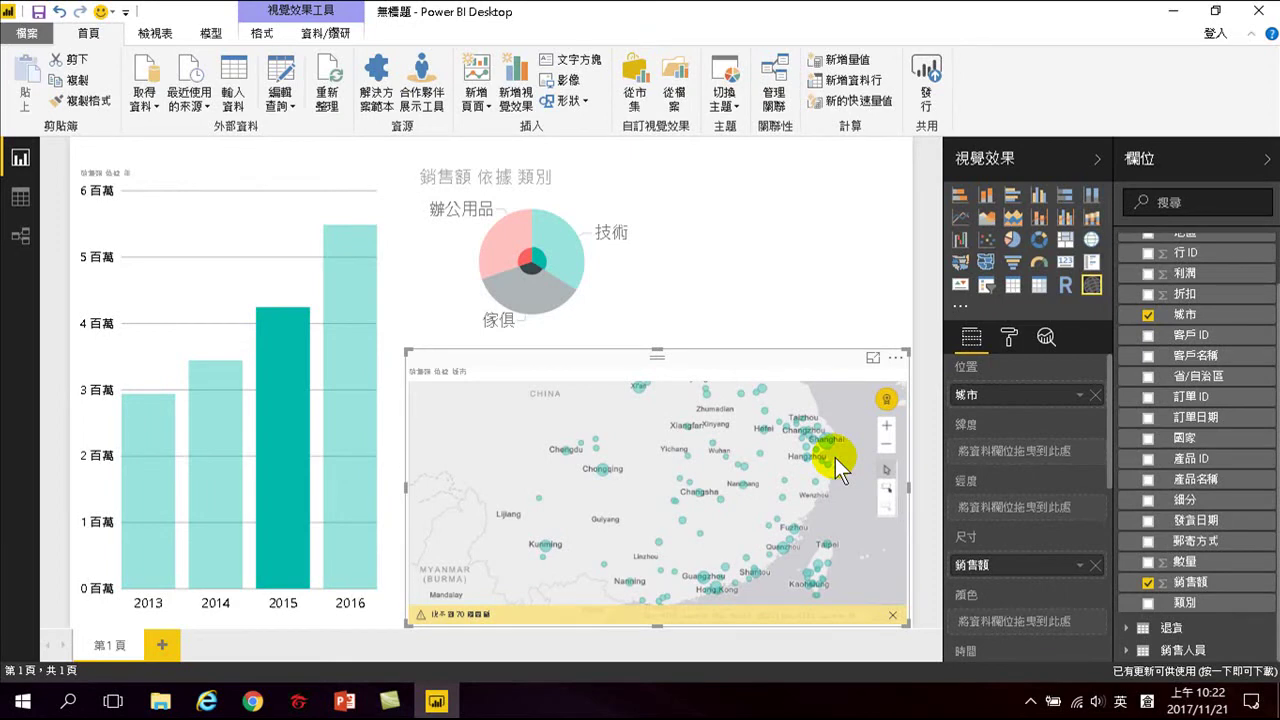
pyautogui.moveTo(700, 581)
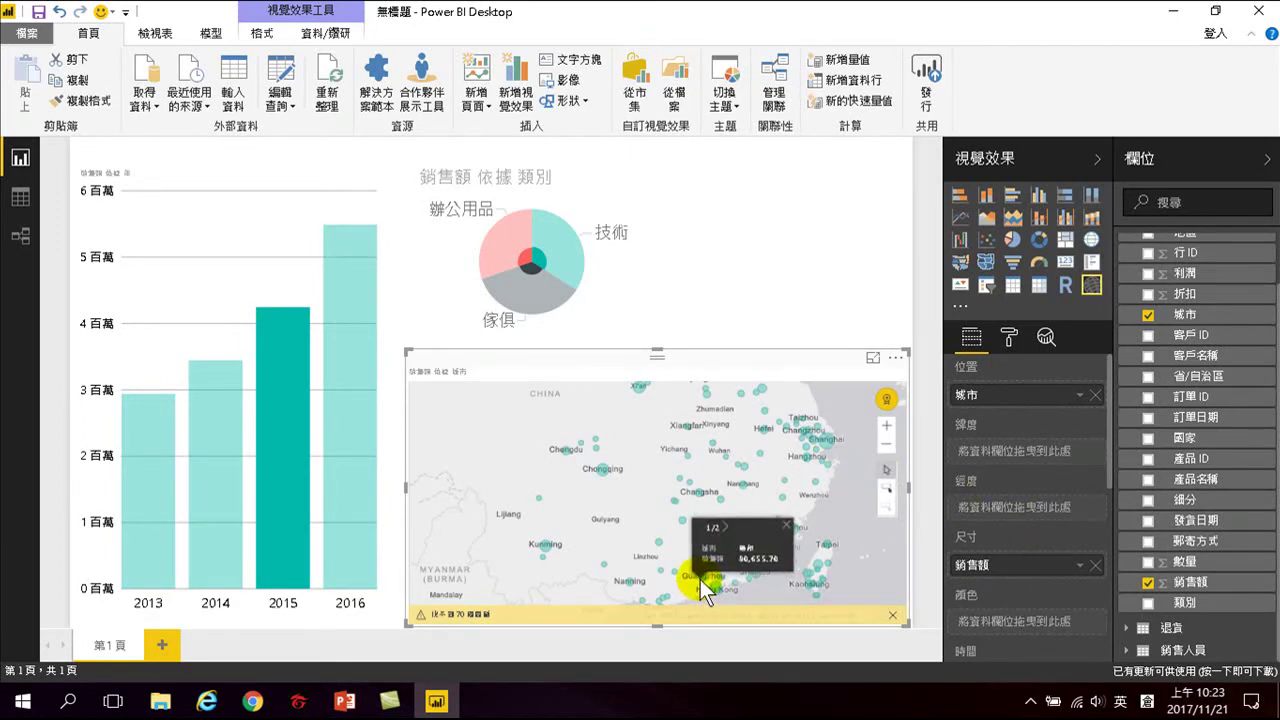
# - Add a blank page 第2頁, then switch back to 第1頁
pyautogui.click(162, 645)
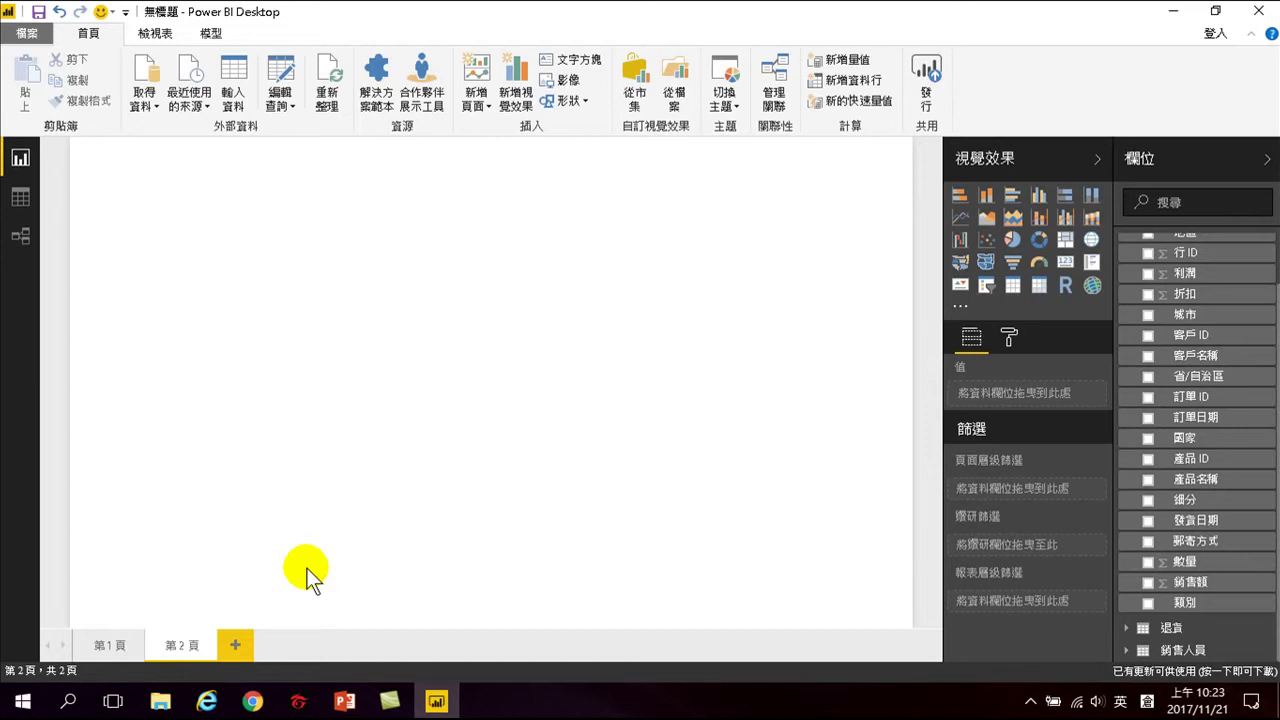
pyautogui.click(120, 646)
# - Narrow the ArcGIS map and add a new map of 城市 bubbles sized by 銷售額
pyautogui.click(698, 398)
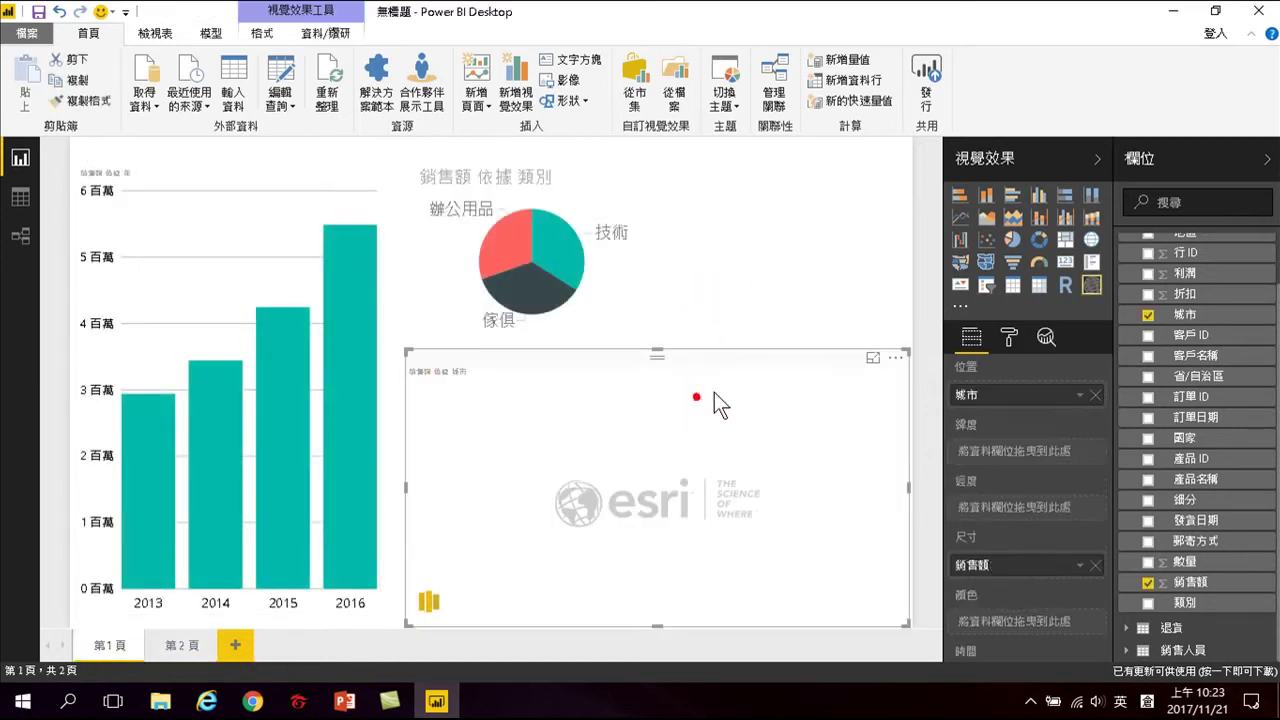
pyautogui.moveTo(905, 623); pyautogui.dragTo(659, 629)
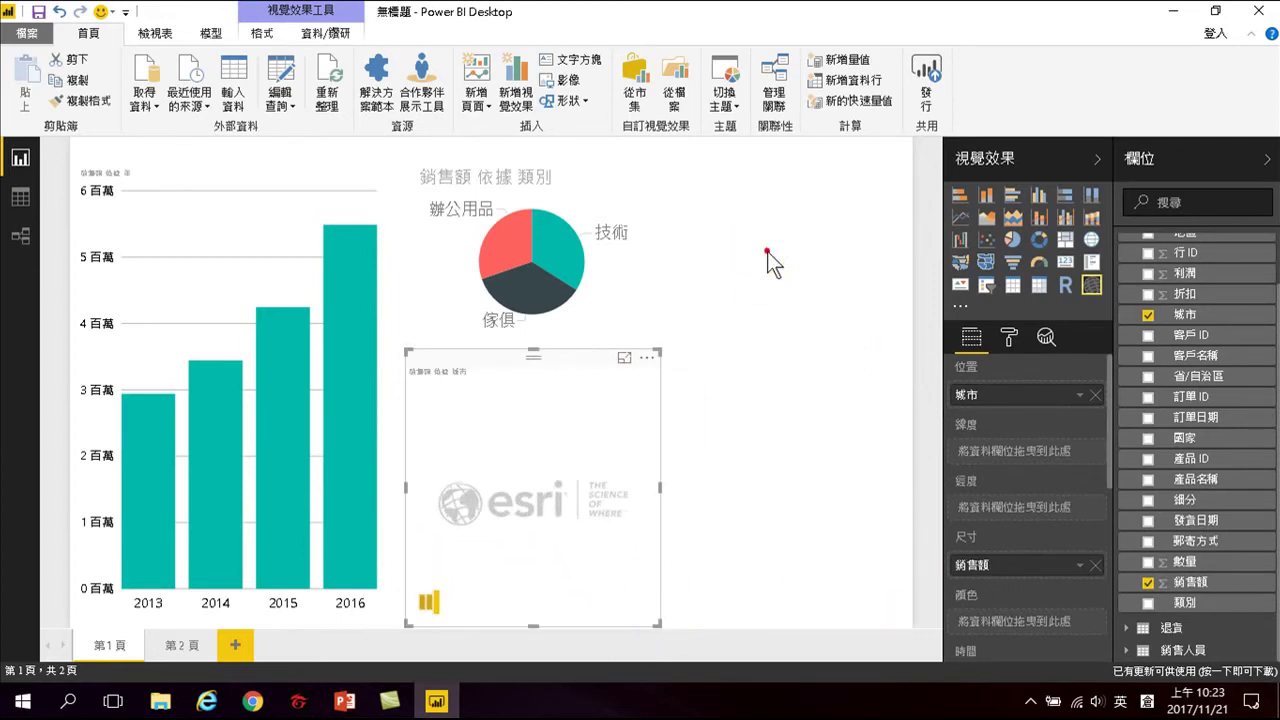
pyautogui.click(766, 251)
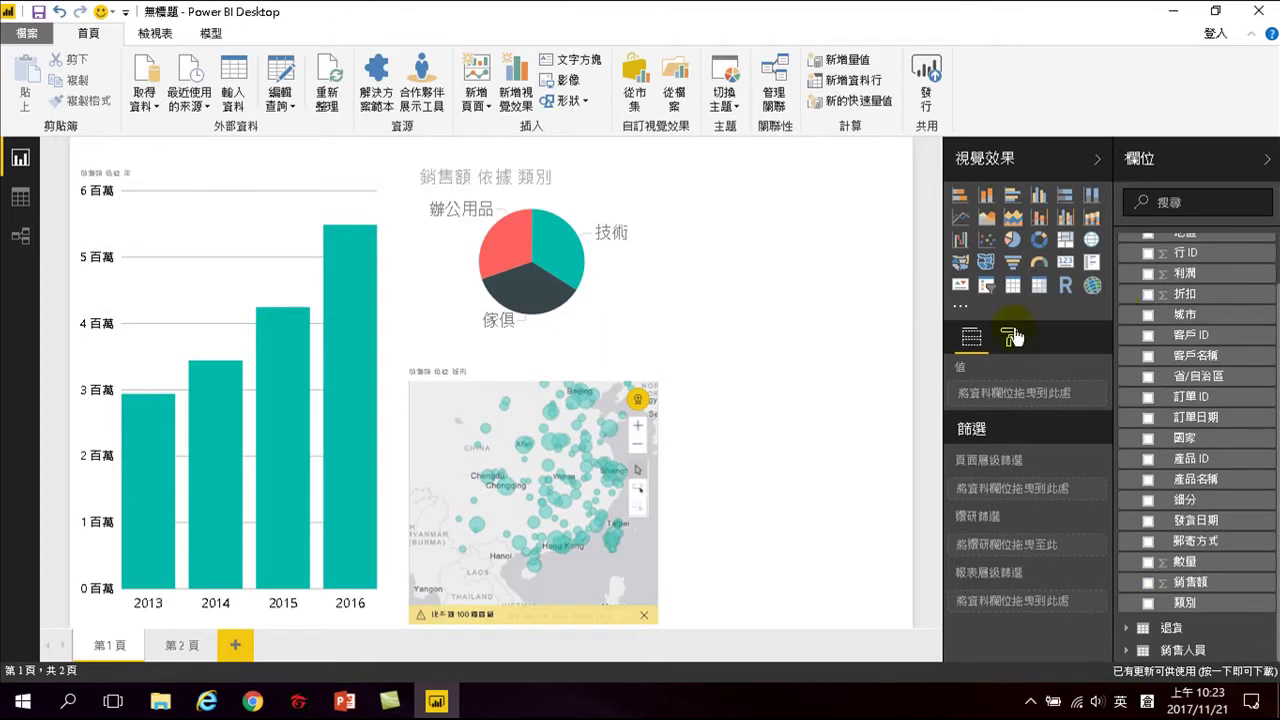
pyautogui.click(1092, 241)
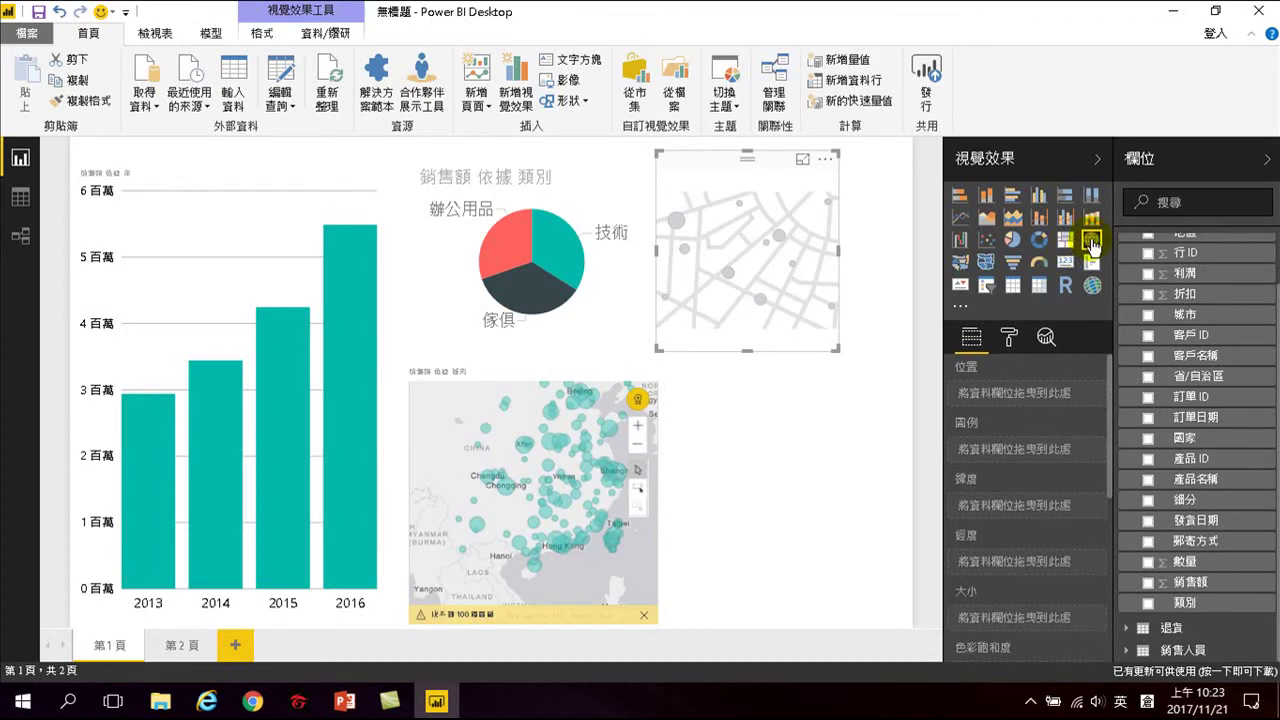
pyautogui.moveTo(838, 350); pyautogui.dragTo(906, 385)
pyautogui.click(1148, 314)
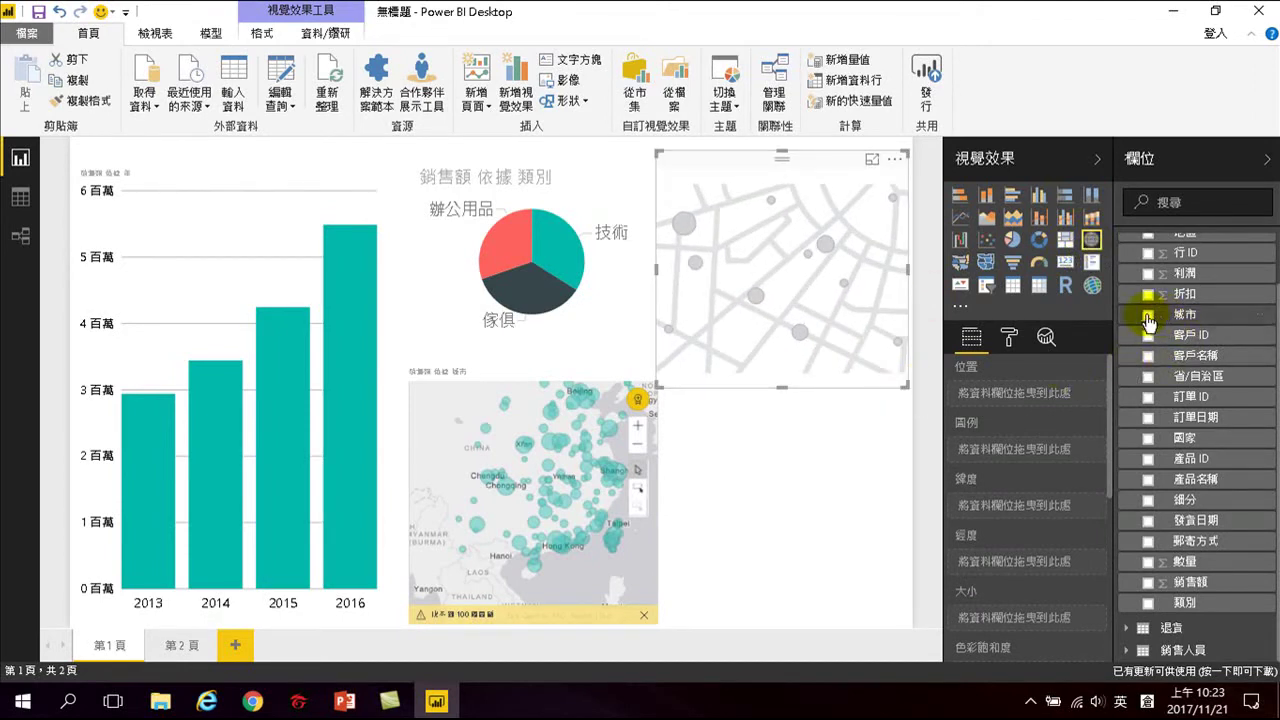
pyautogui.click(1148, 582)
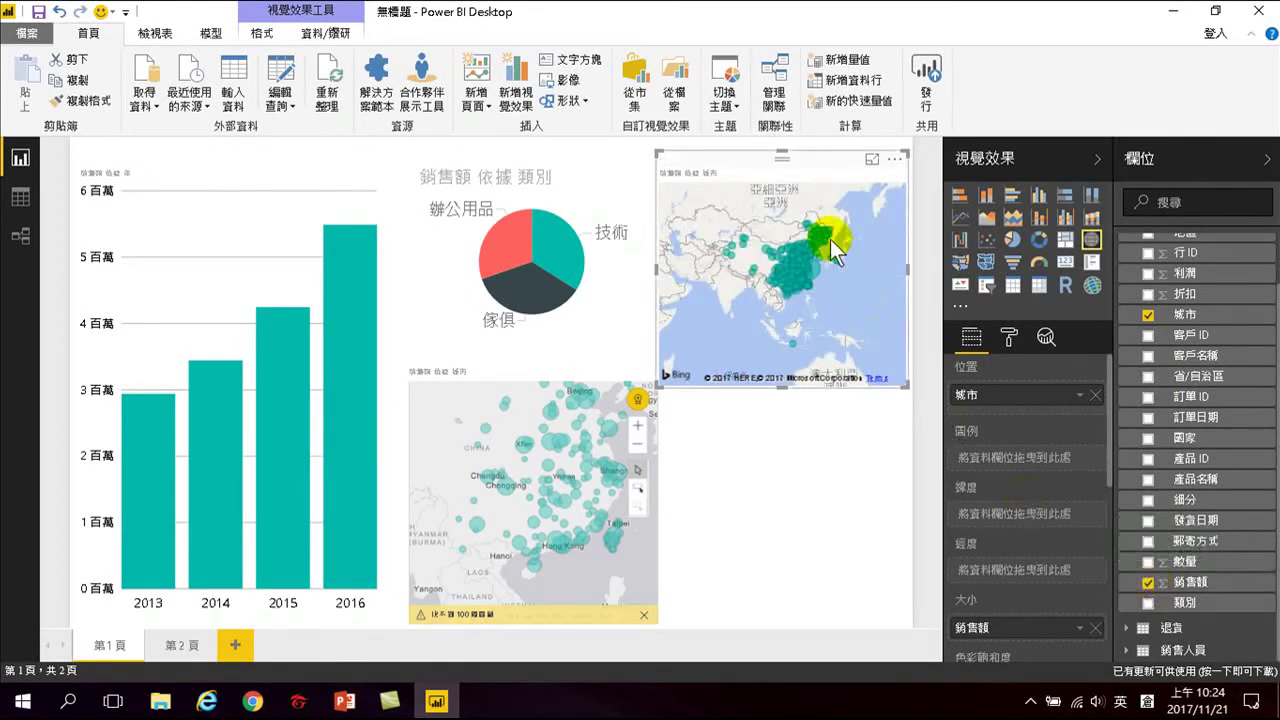
# - Remove the ArcGIS map and move the new sales map beneath the pie chart
pyautogui.click(587, 421)
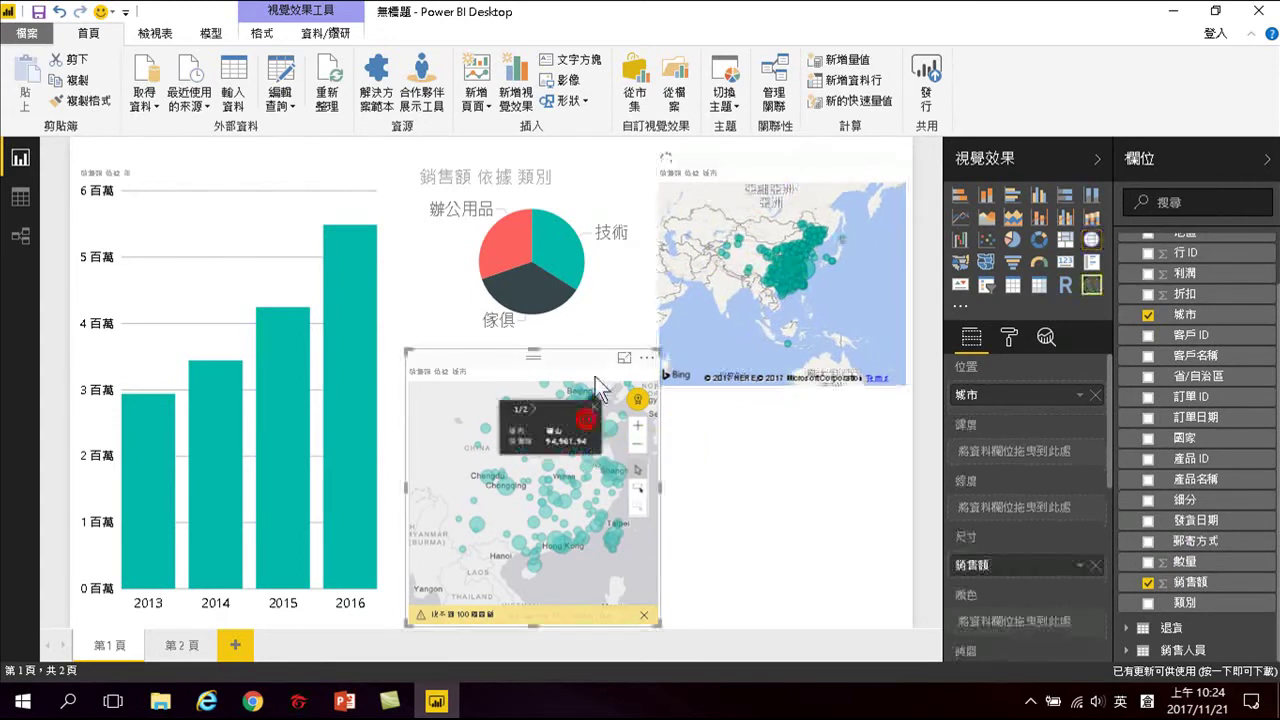
pyautogui.click(647, 364)
pyautogui.click(680, 474)
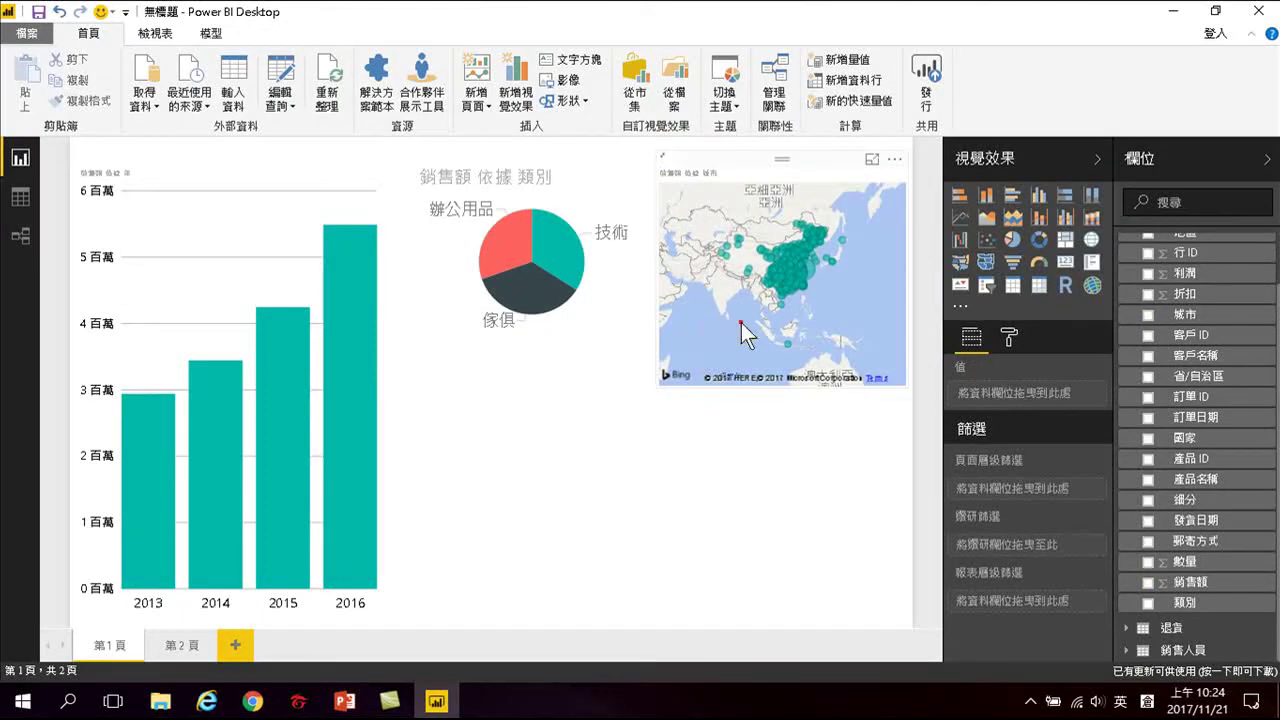
pyautogui.click(740, 330)
pyautogui.moveTo(733, 160); pyautogui.dragTo(497, 365)
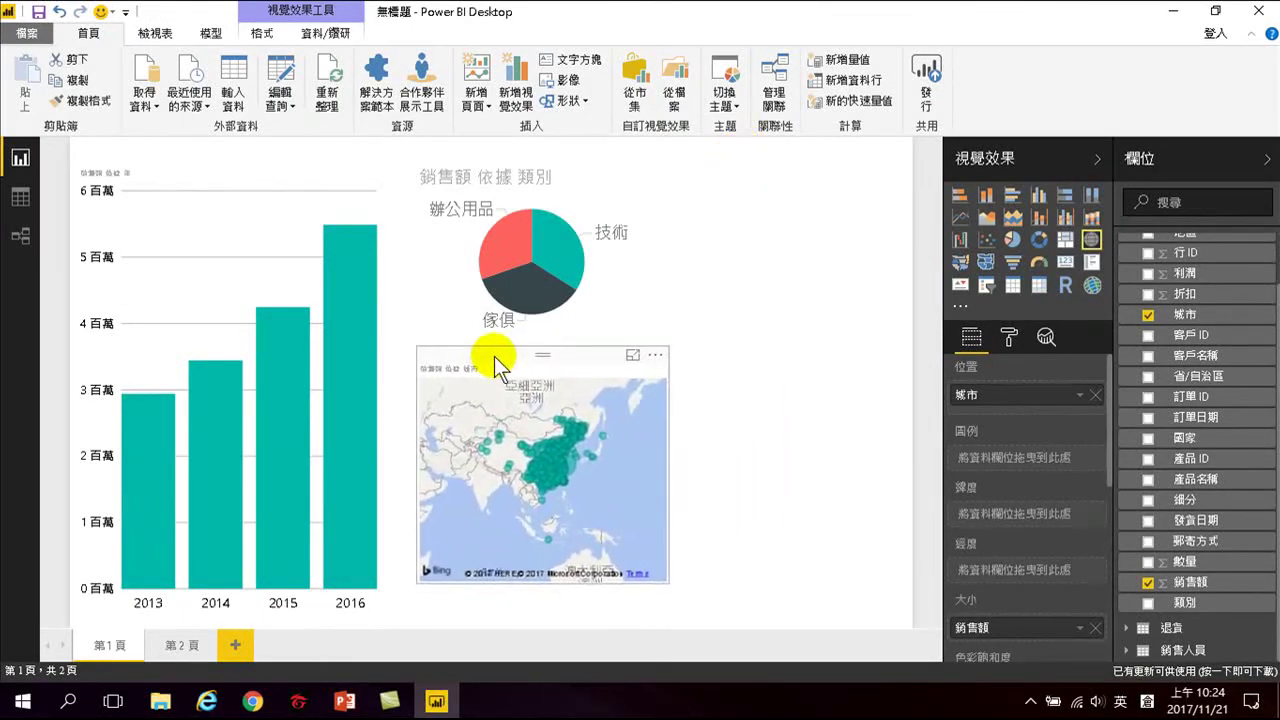
# - Briefly view the map in focus mode, highlight 2016, and pan the map to Shandong and Jiangsu
pyautogui.click(632, 356)
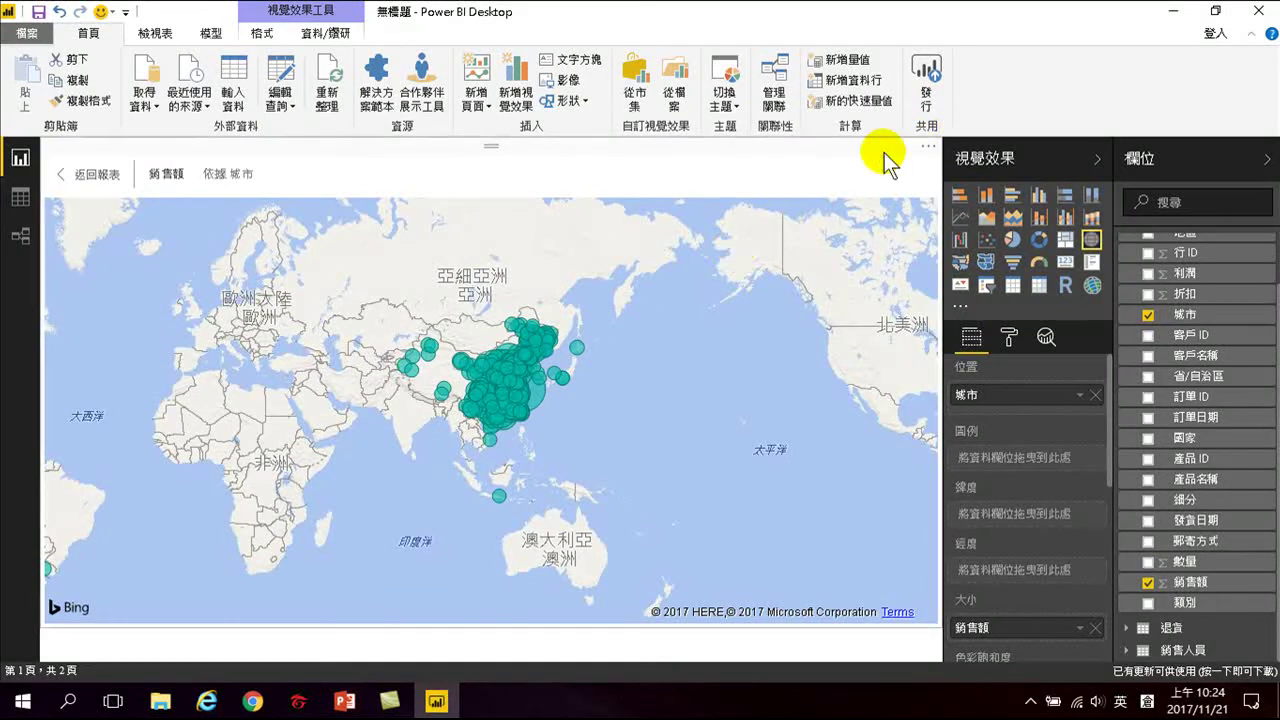
pyautogui.click(92, 176)
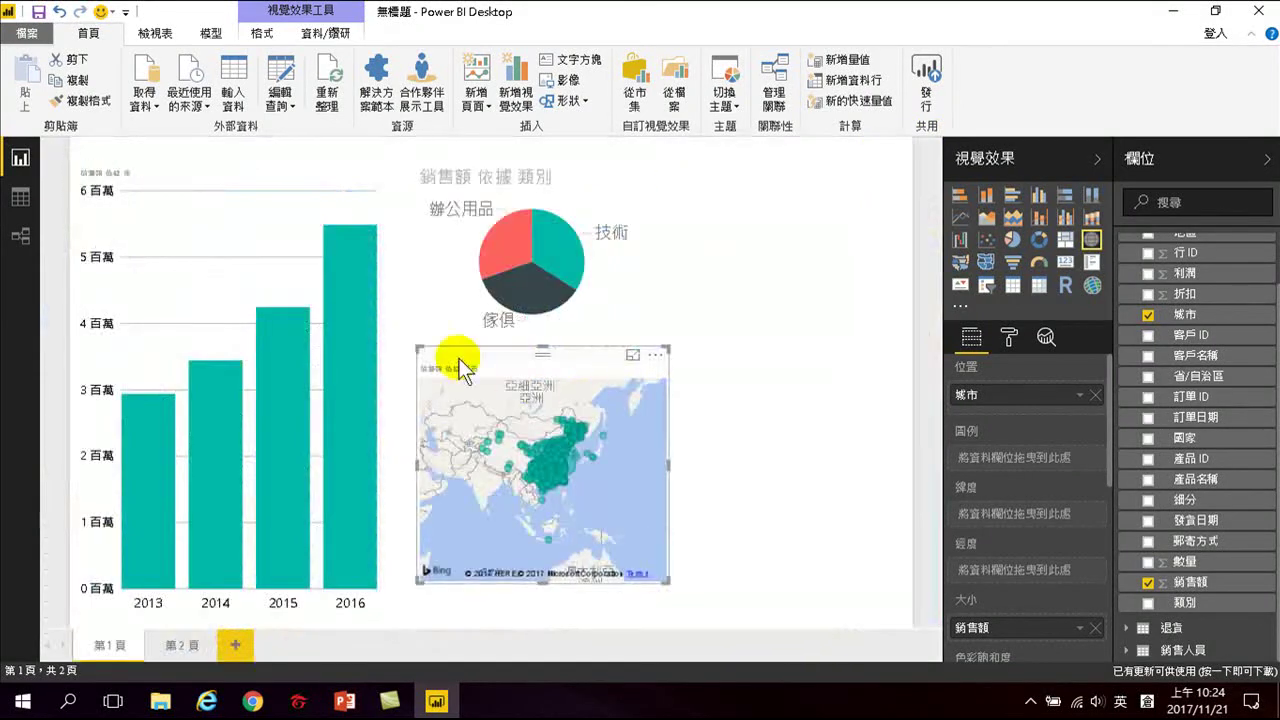
pyautogui.click(347, 346)
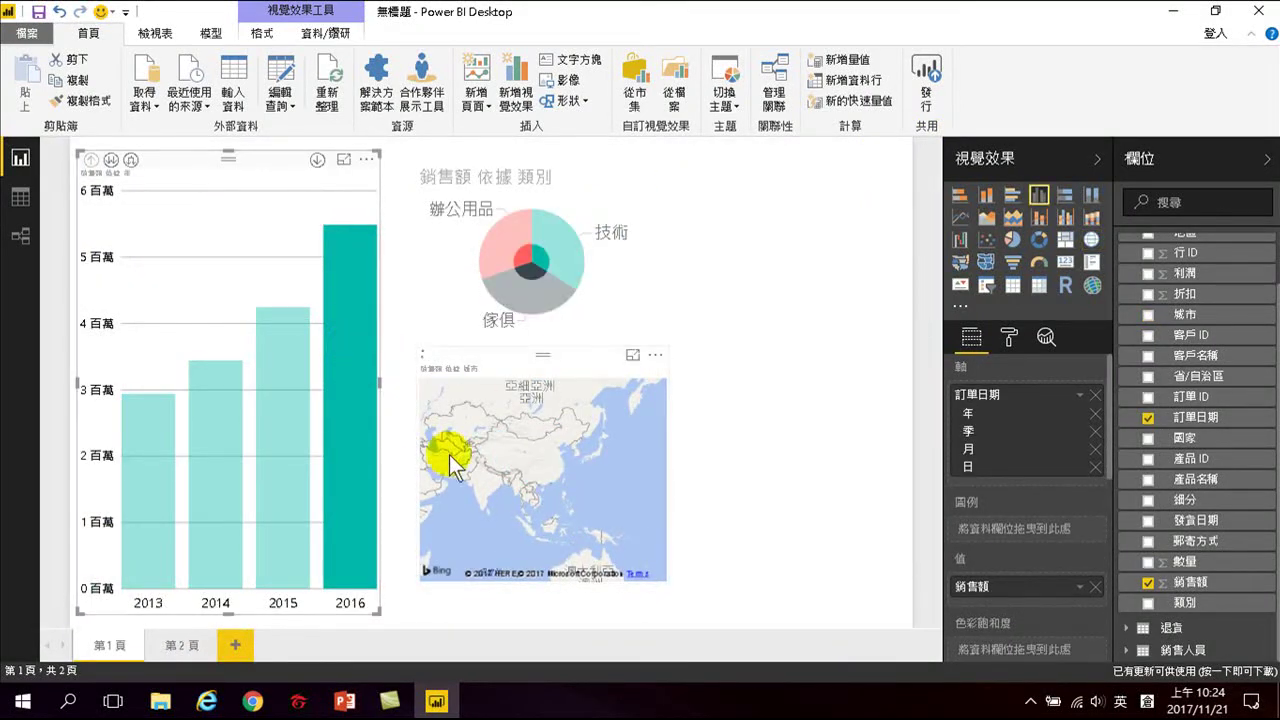
pyautogui.click(551, 500)
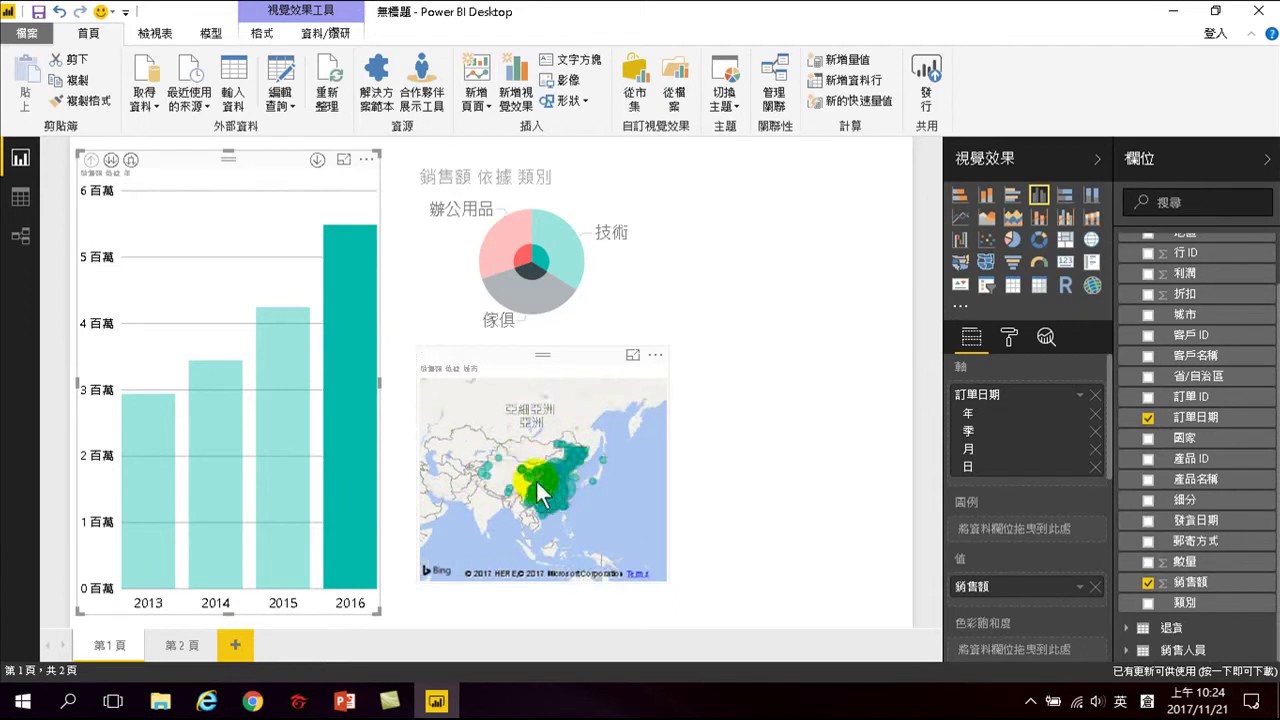
pyautogui.click(617, 490)
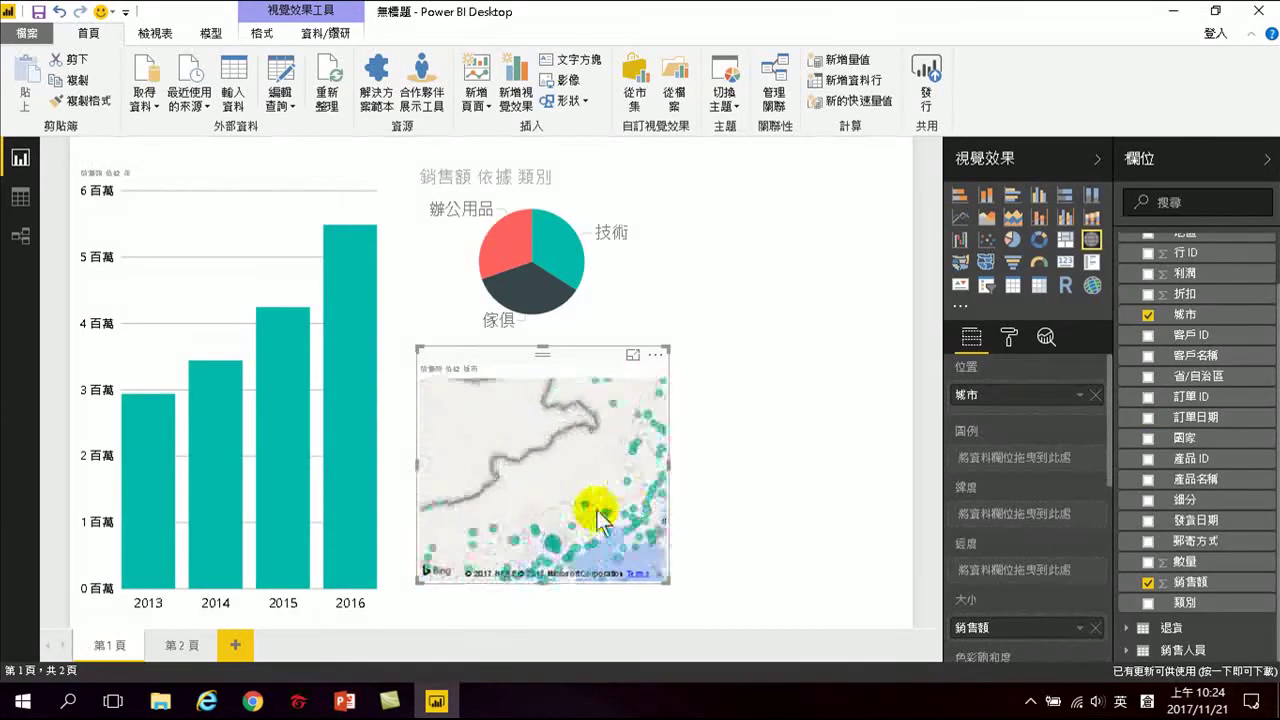
pyautogui.moveTo(582, 487); pyautogui.dragTo(557, 426)
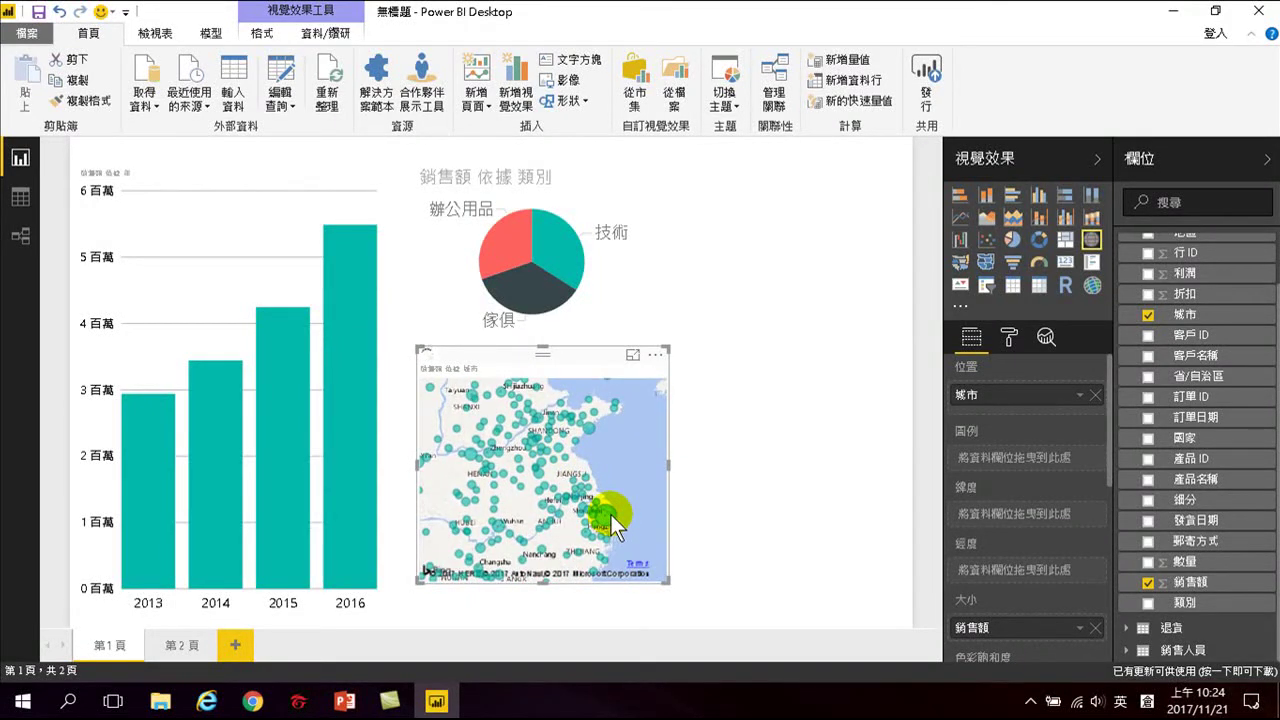
# - Highlight 2016 sales again and zoom the map further into eastern China
pyautogui.click(363, 411)
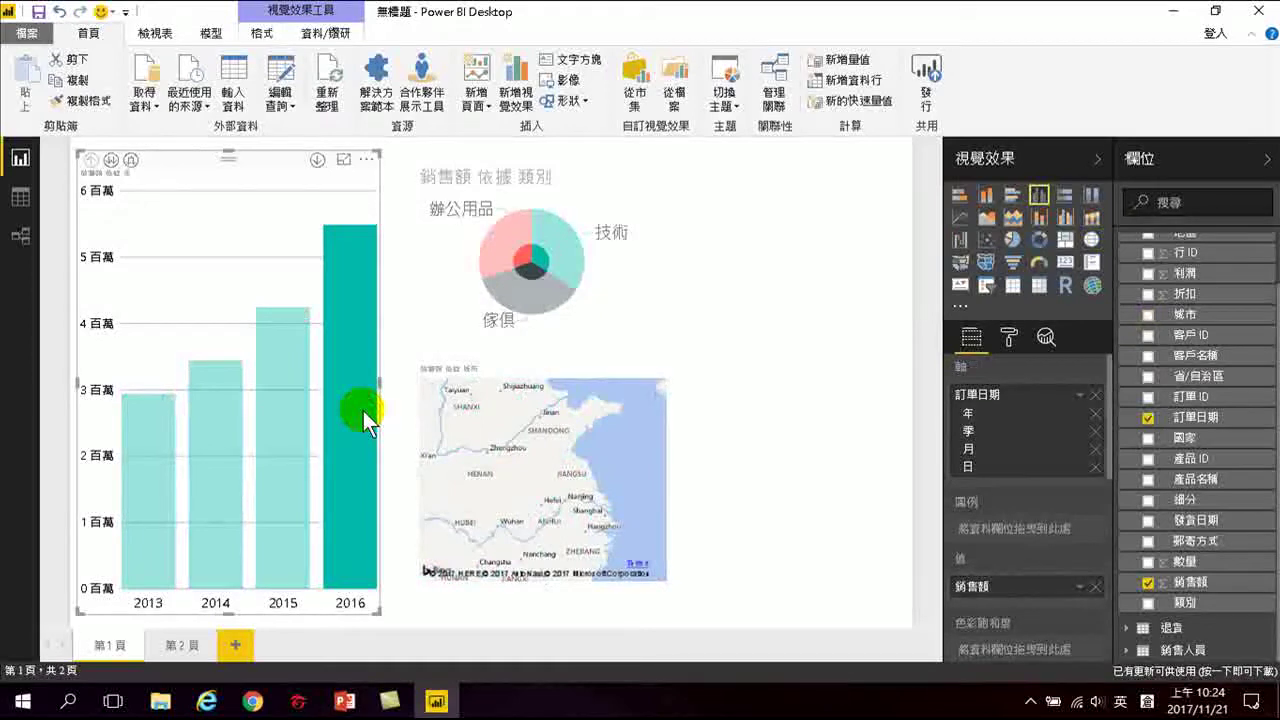
pyautogui.click(616, 511)
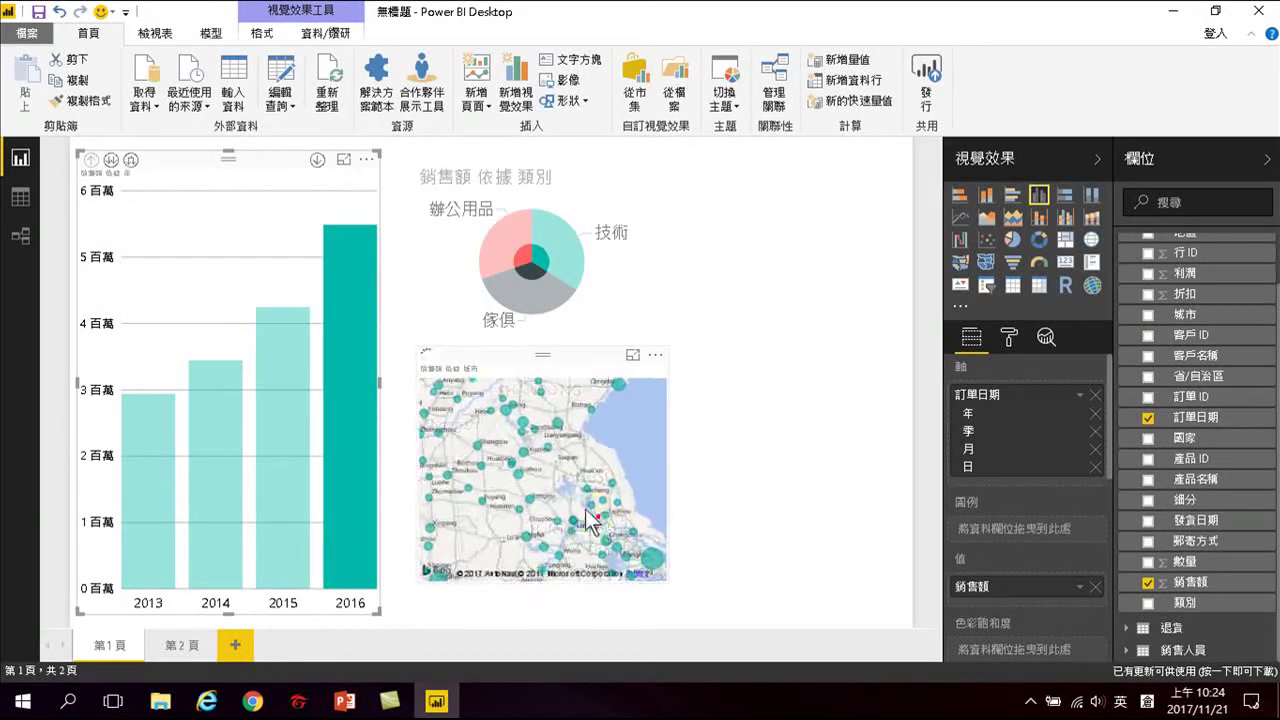
pyautogui.click(594, 434)
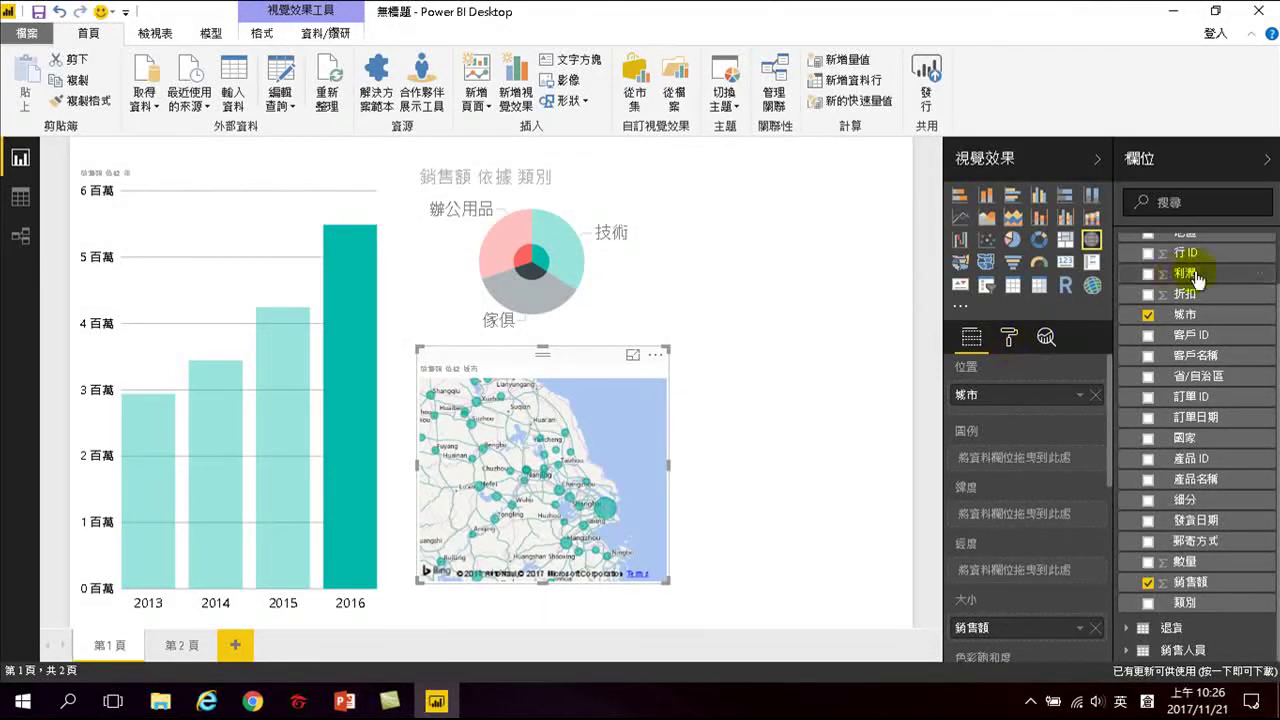
pyautogui.click(777, 402)
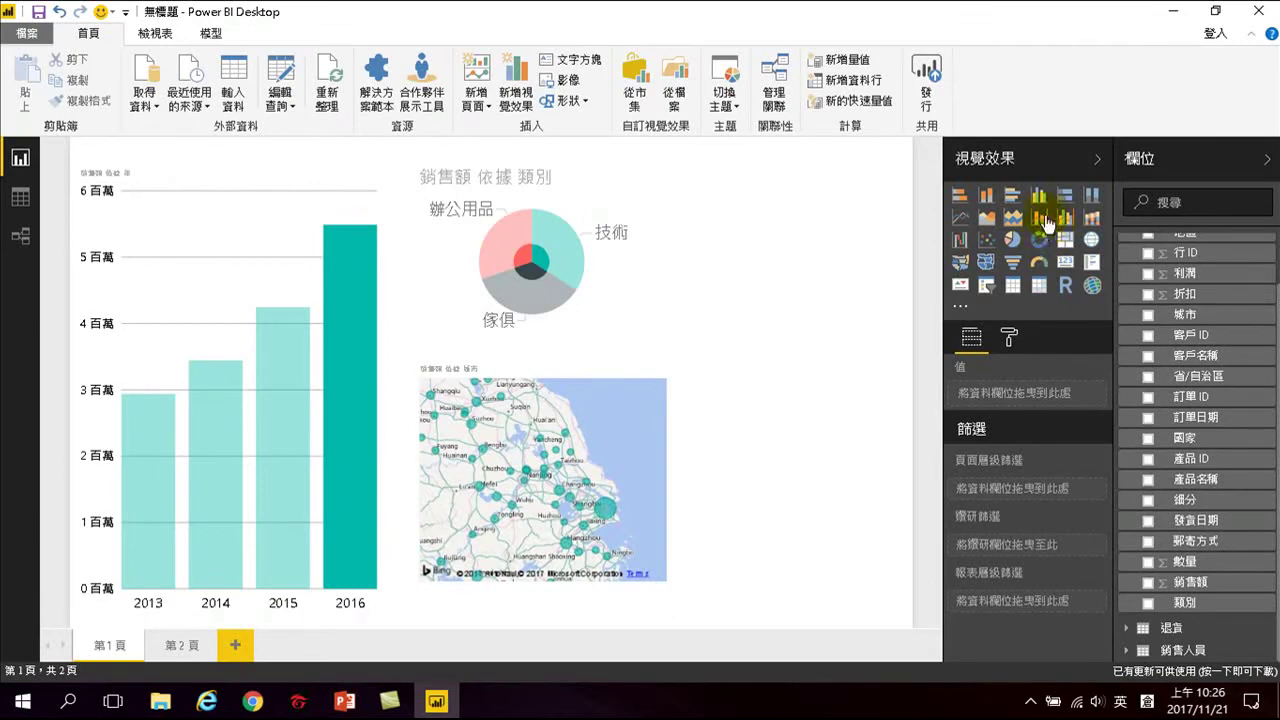
pyautogui.click(793, 292)
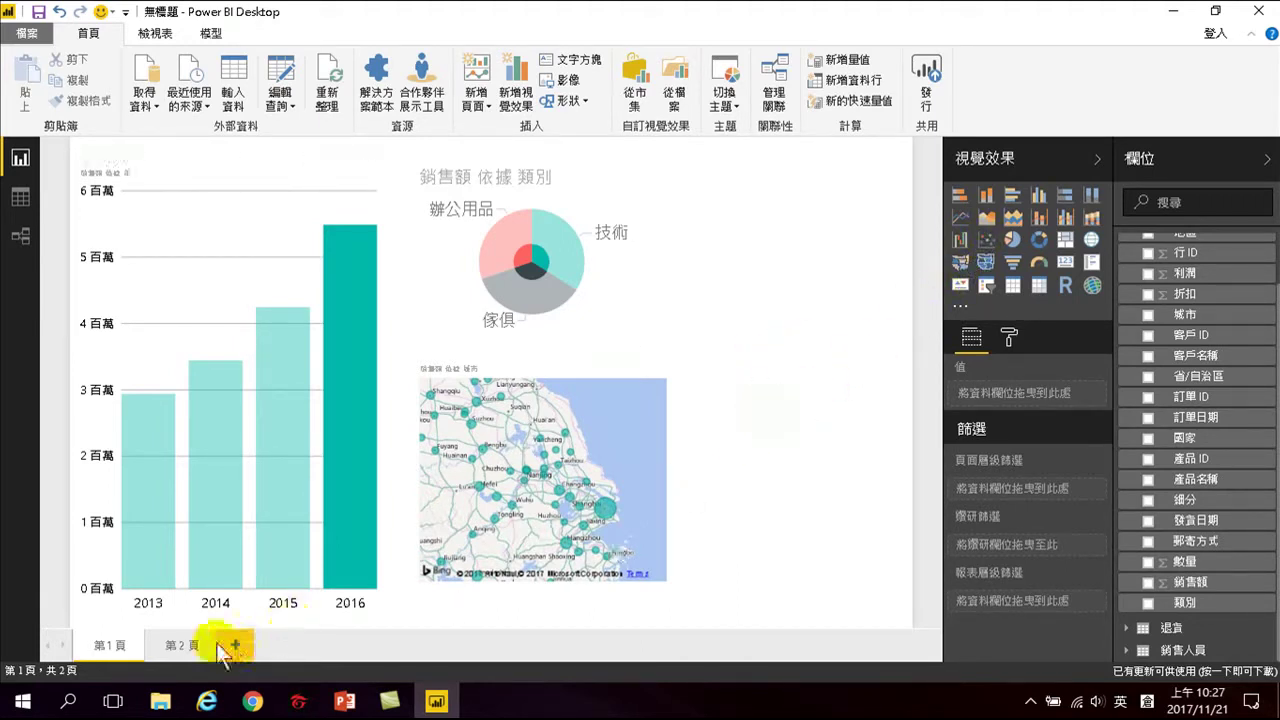
# - On 第 2 頁, build a table of 客戶名稱 with 銷售額 and stretch it tall
pyautogui.click(174, 646)
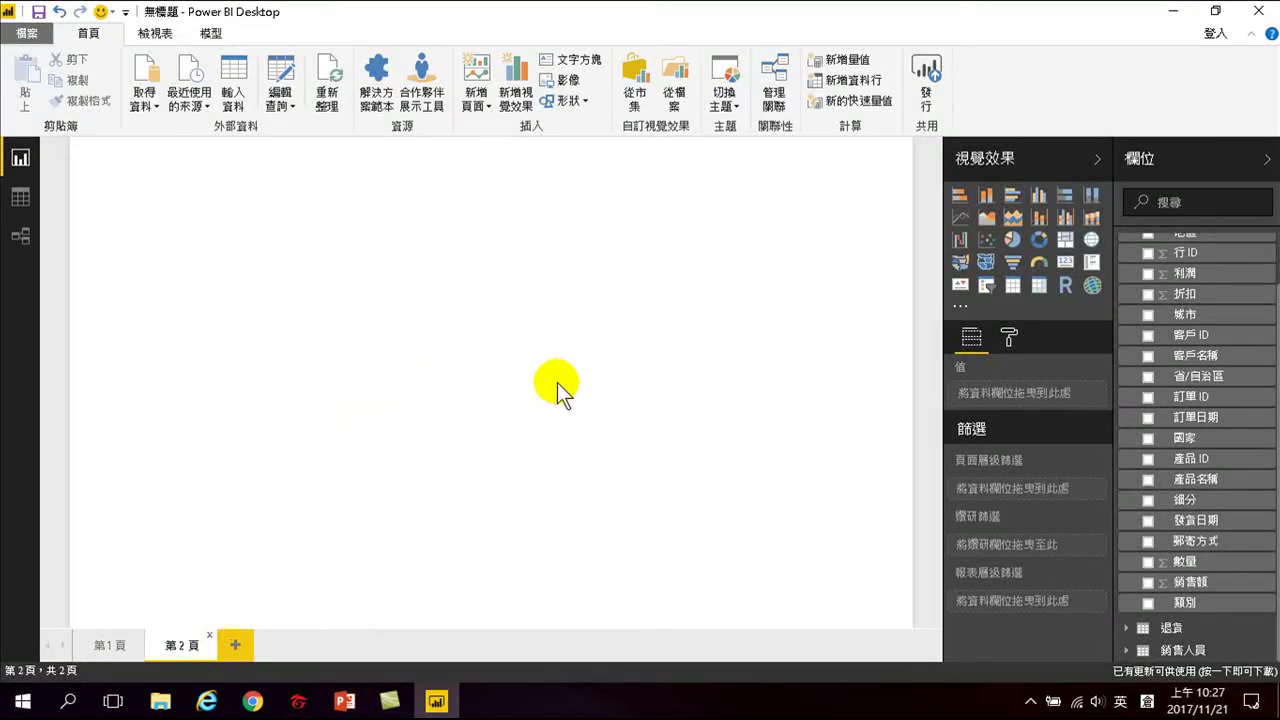
pyautogui.click(1148, 357)
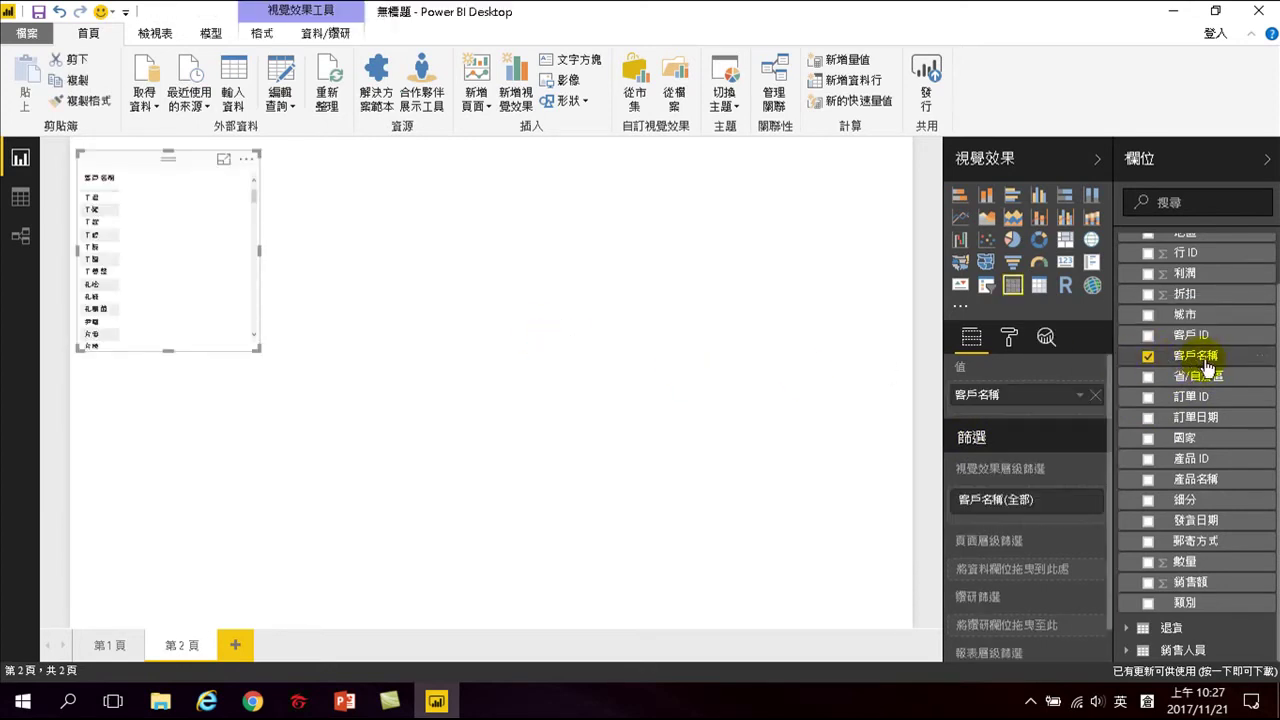
pyautogui.click(1178, 588)
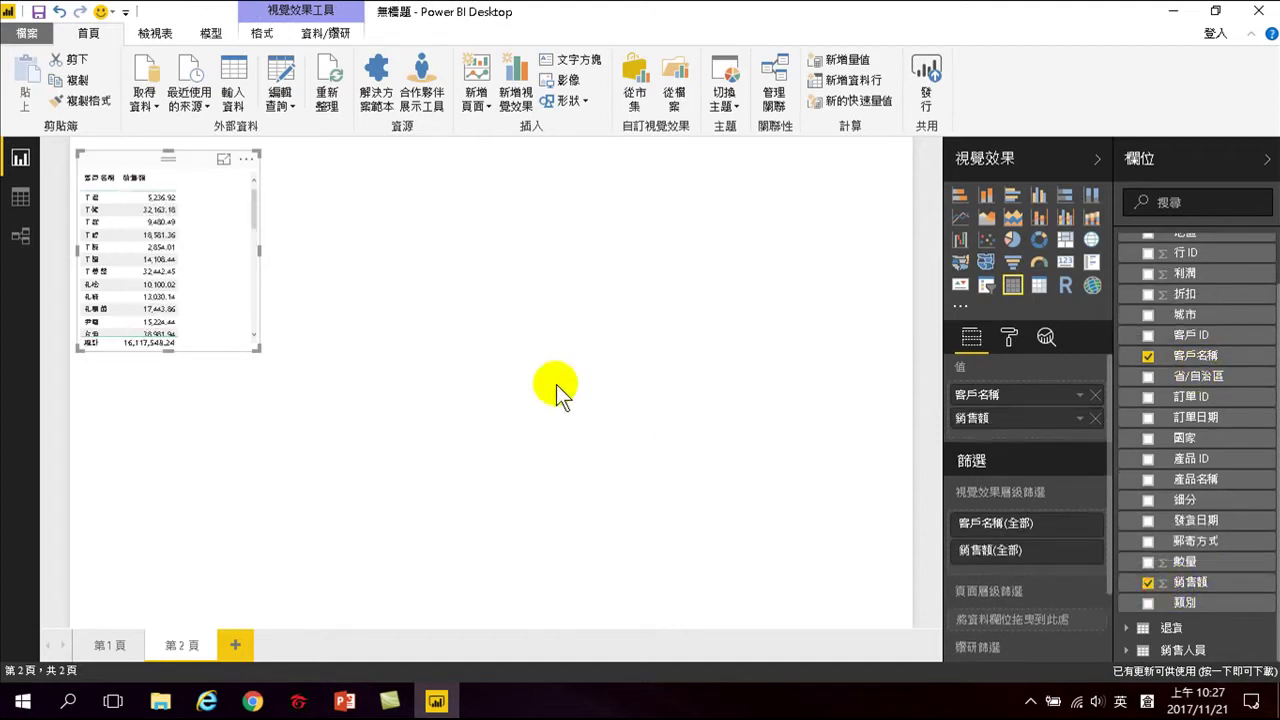
pyautogui.moveTo(256, 350); pyautogui.dragTo(355, 618)
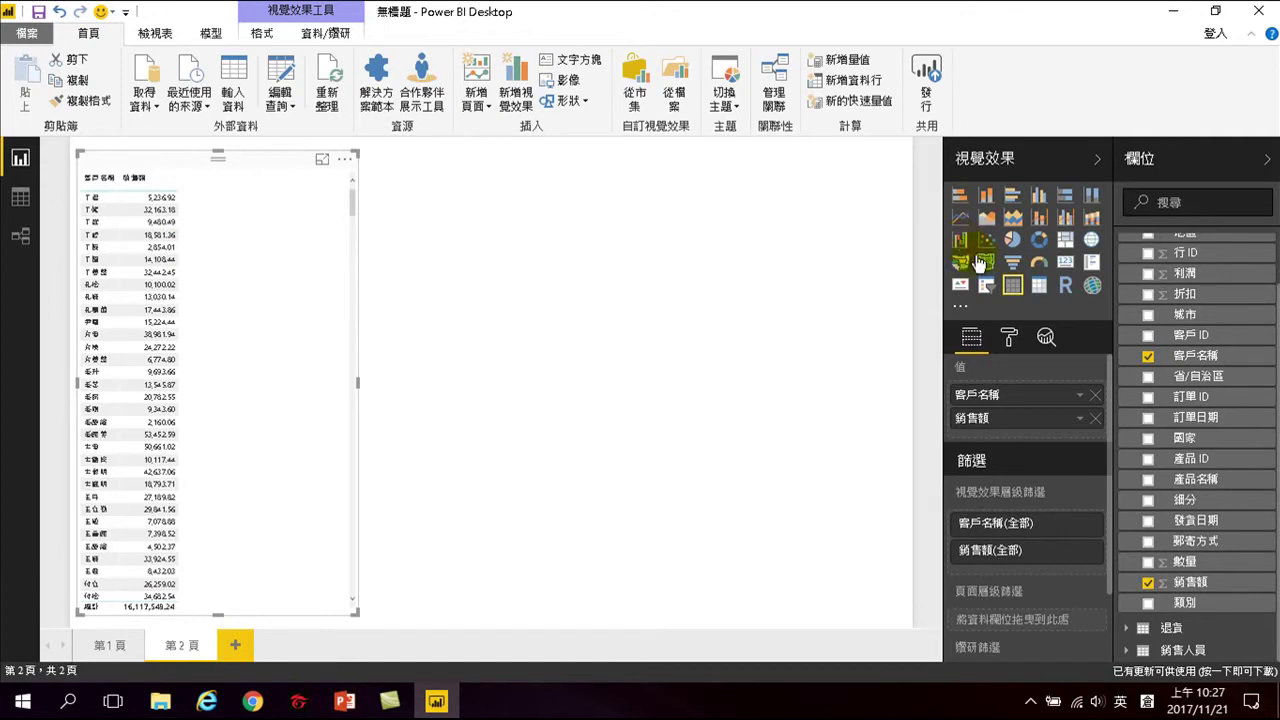
# - Set the table's column header (資料行標題) text size to 17
pyautogui.click(1008, 337)
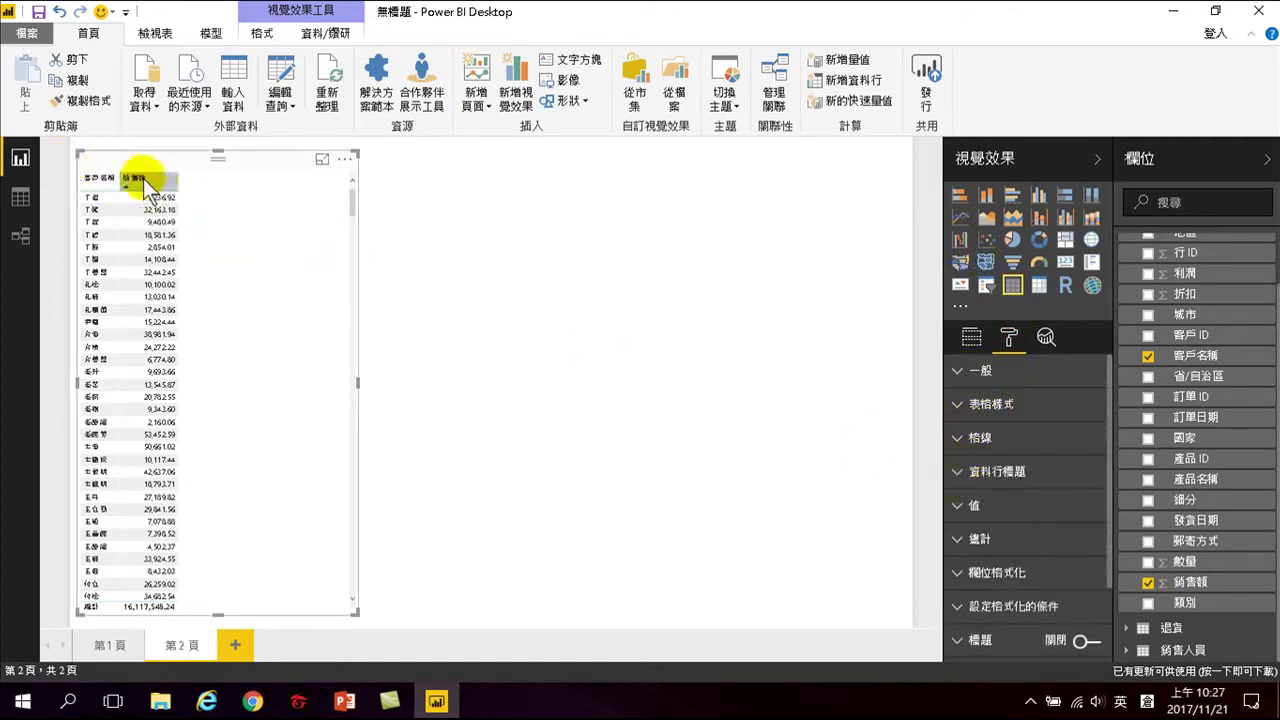
pyautogui.click(962, 478)
pyautogui.scroll(-4, 1010, 489)
pyautogui.moveTo(1045, 487)
pyautogui.mouseDown()
pyautogui.moveTo(1088, 489)
pyautogui.moveTo(1060, 492)
pyautogui.mouseUp()
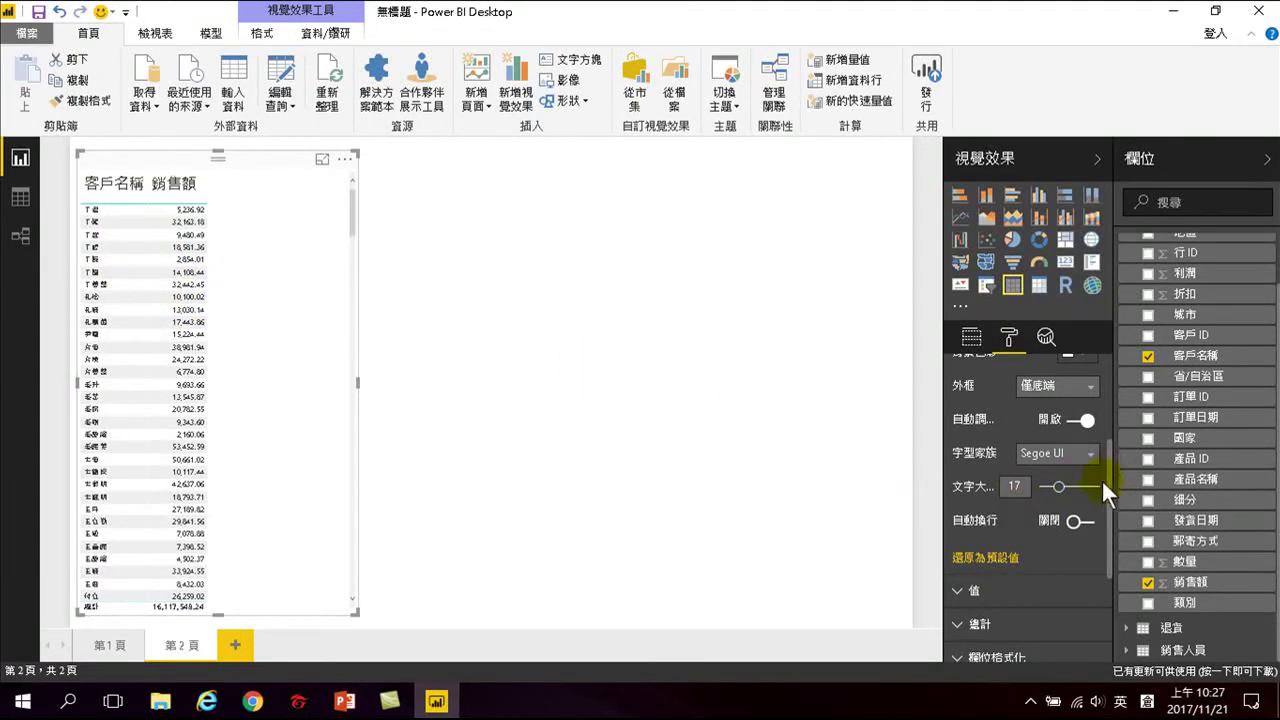
# - Set the table's values (值) text size to 18
pyautogui.click(958, 591)
pyautogui.scroll(-5, 1003, 572)
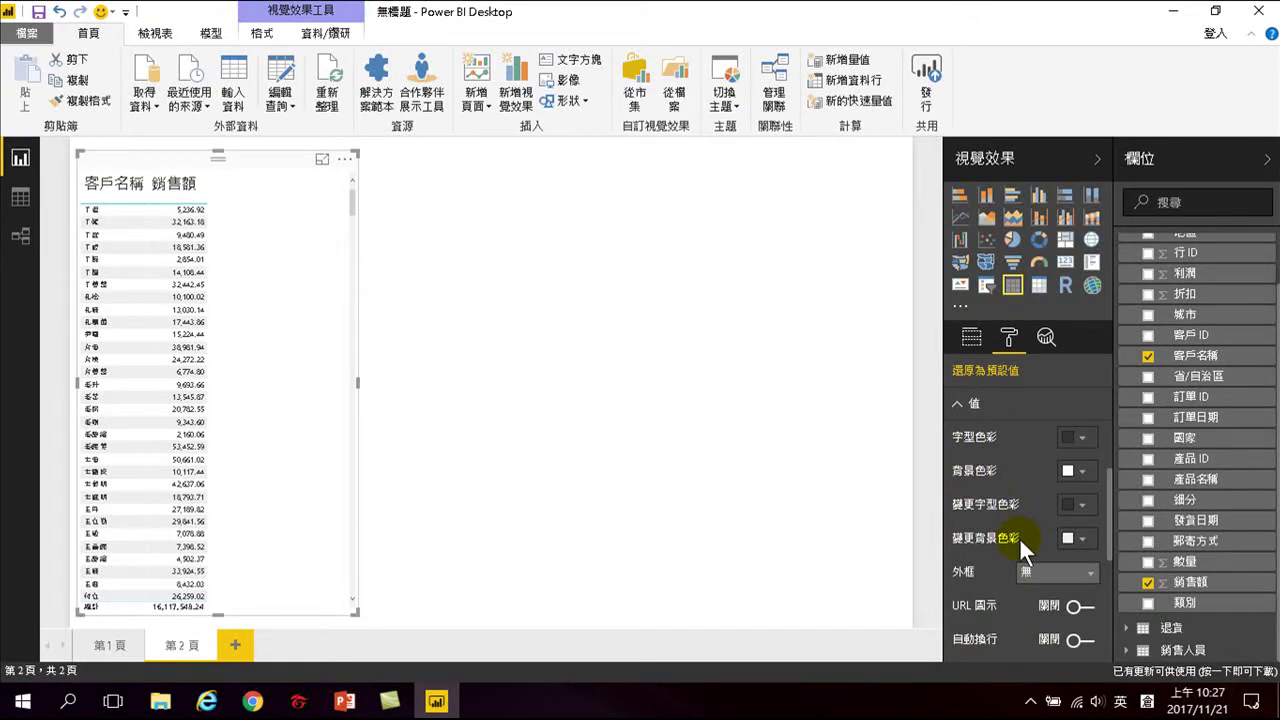
pyautogui.scroll(2, 1019, 537)
pyautogui.scroll(-2, 1011, 534)
pyautogui.moveTo(1108, 471); pyautogui.dragTo(1104, 335)
pyautogui.click(967, 480)
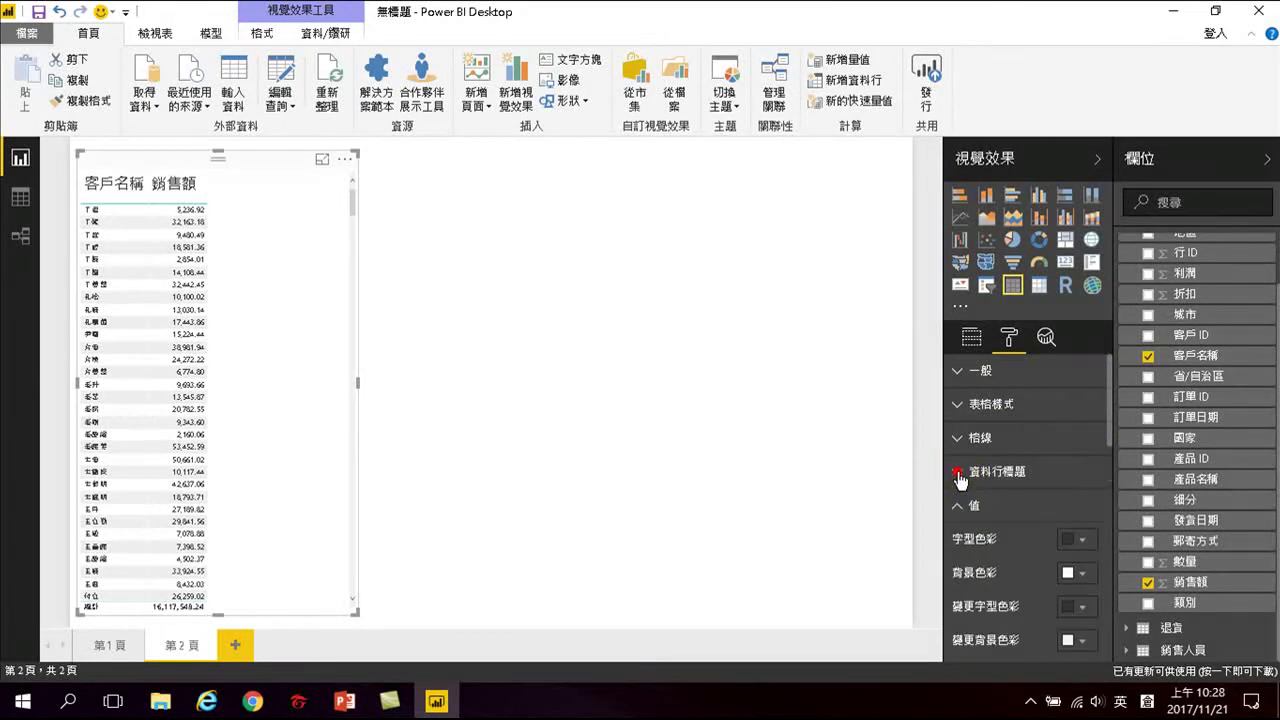
pyautogui.scroll(-2, 972, 450)
pyautogui.scroll(3, 973, 455)
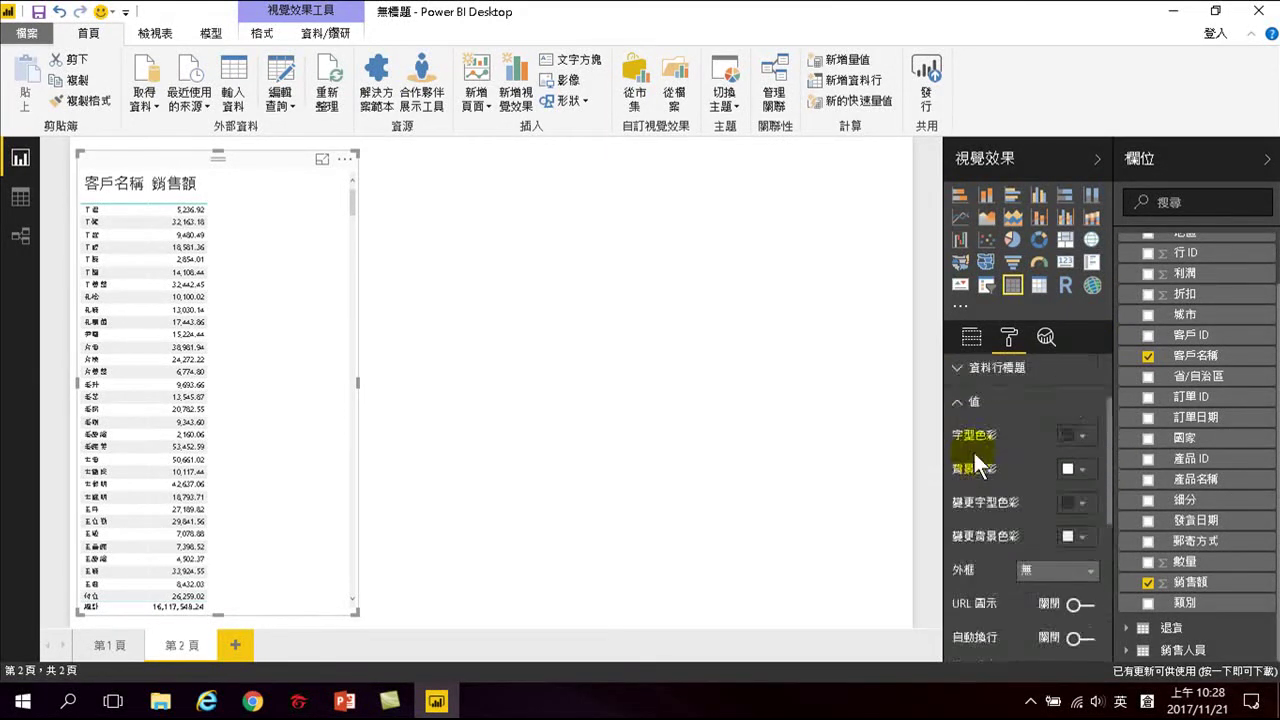
pyautogui.scroll(-3, 985, 505)
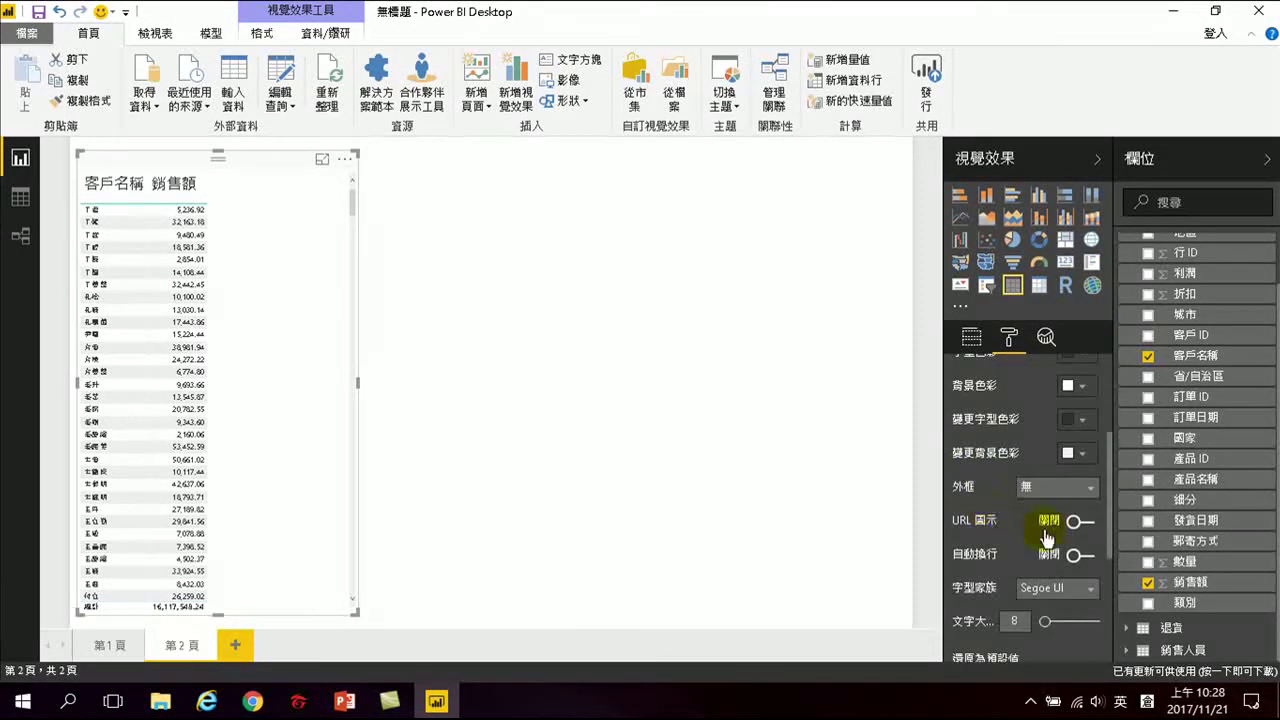
pyautogui.scroll(-1, 1036, 498)
pyautogui.moveTo(1044, 528); pyautogui.dragTo(1060, 528)
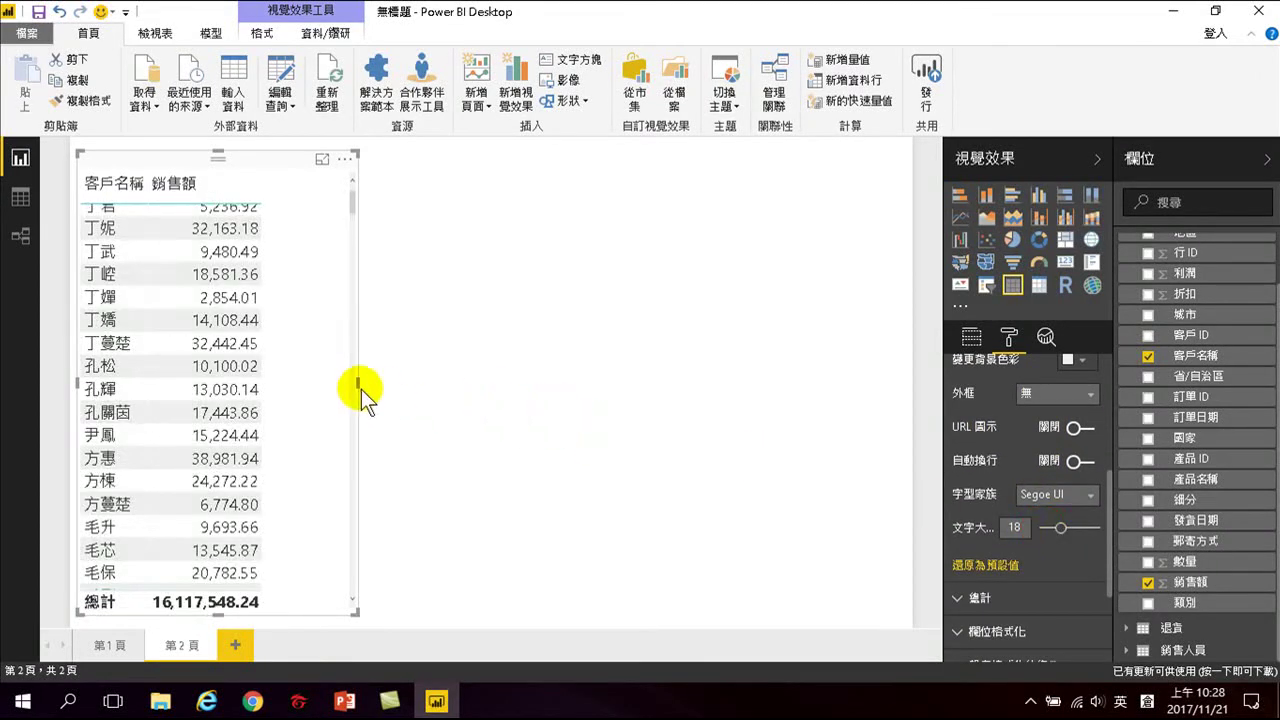
# - Widen the customer table slightly and sort it by 銷售額 descending, so 82,895.26 comes first
pyautogui.moveTo(357, 380); pyautogui.dragTo(363, 376)
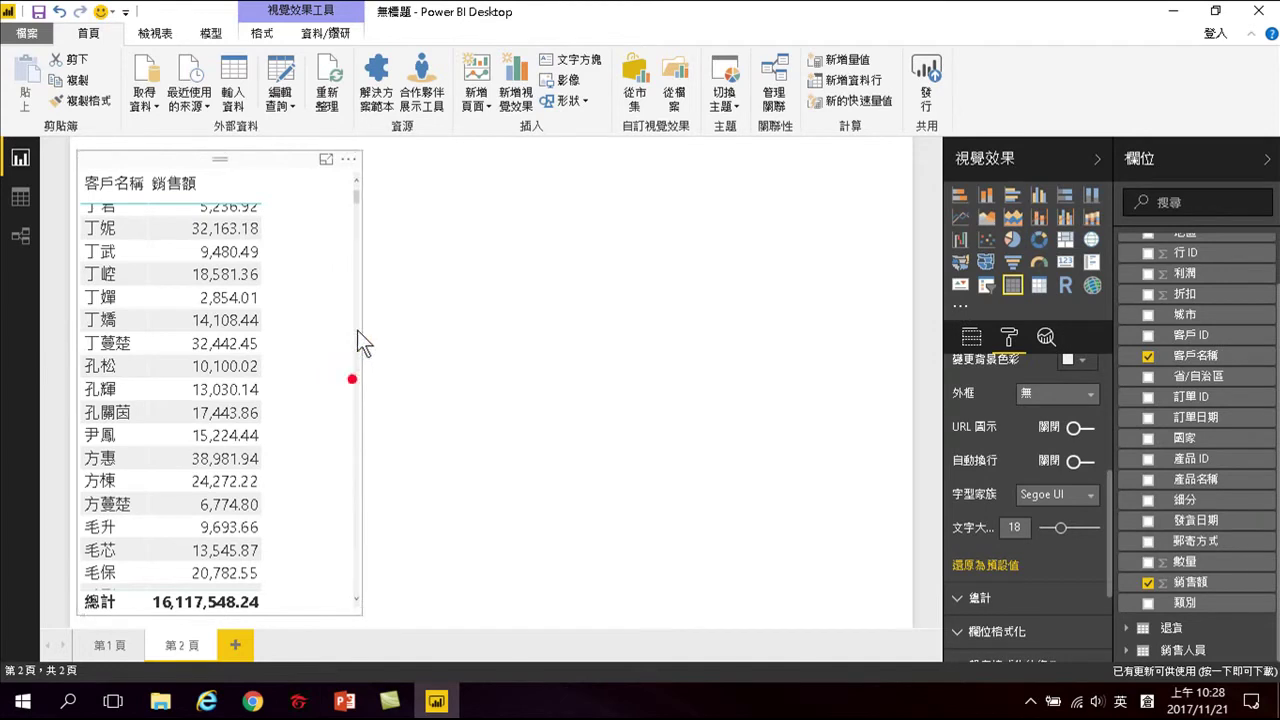
pyautogui.scroll(1, 361, 205)
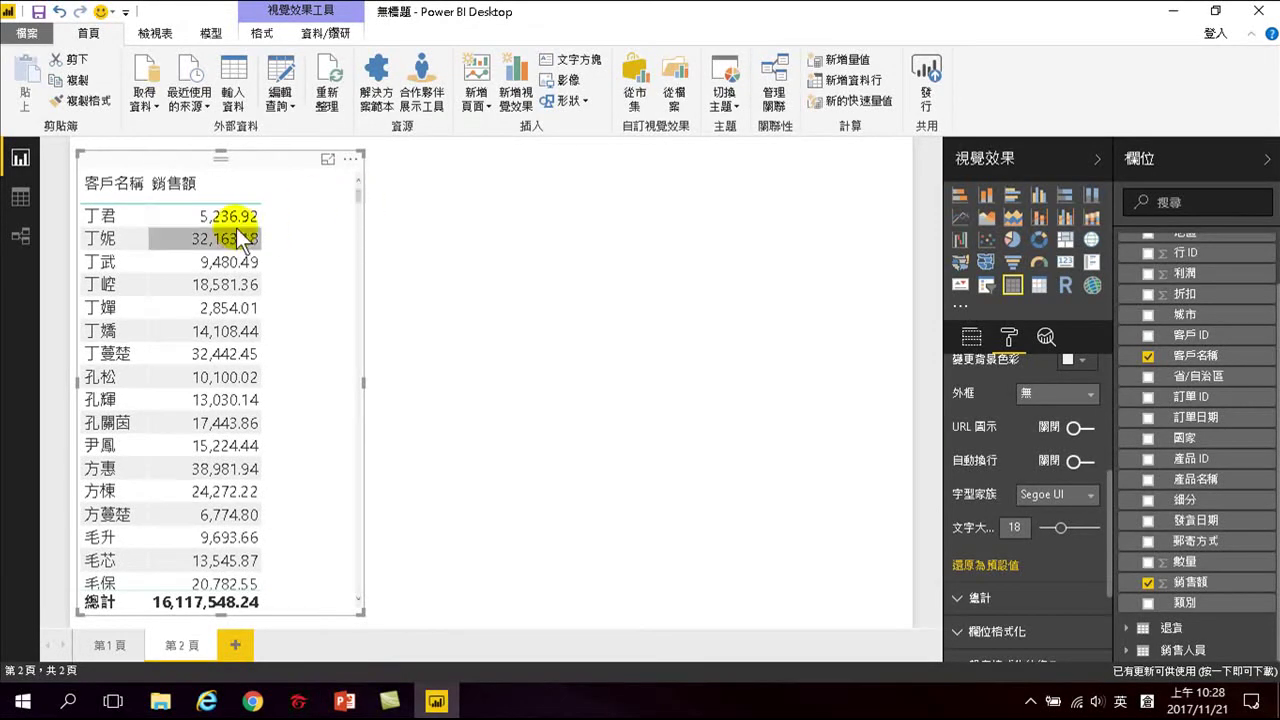
pyautogui.click(157, 195)
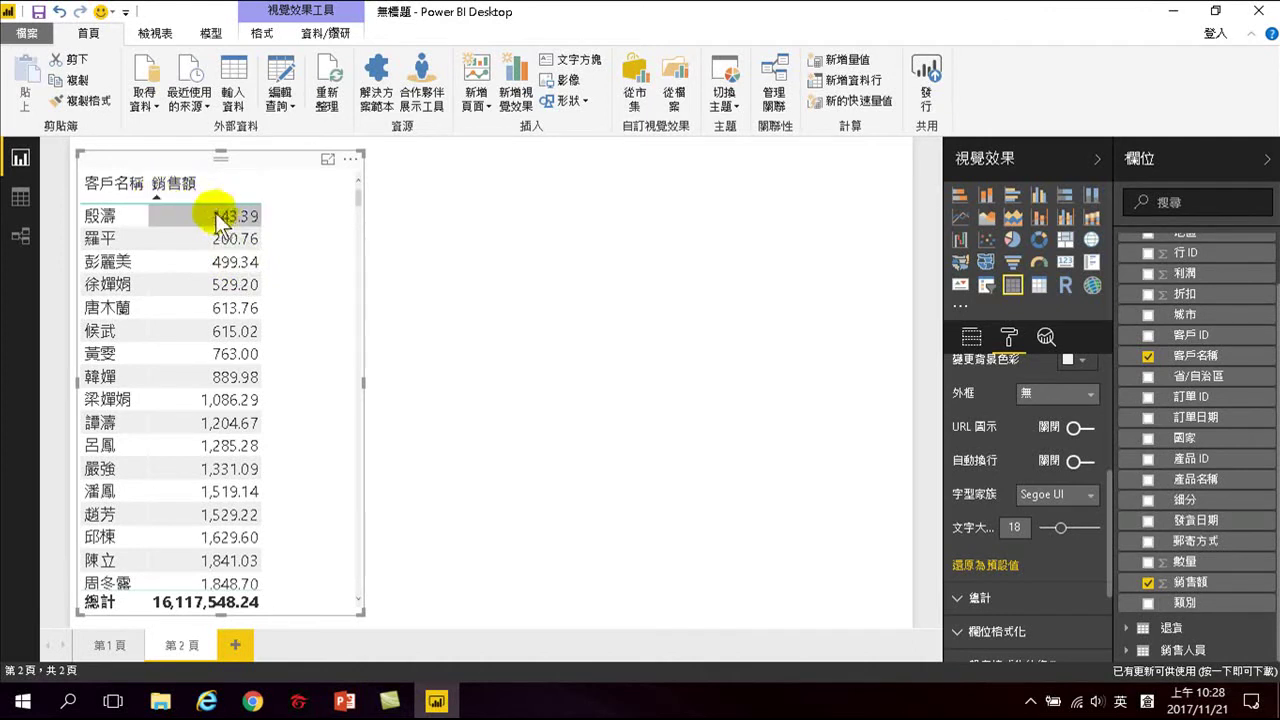
pyautogui.click(156, 195)
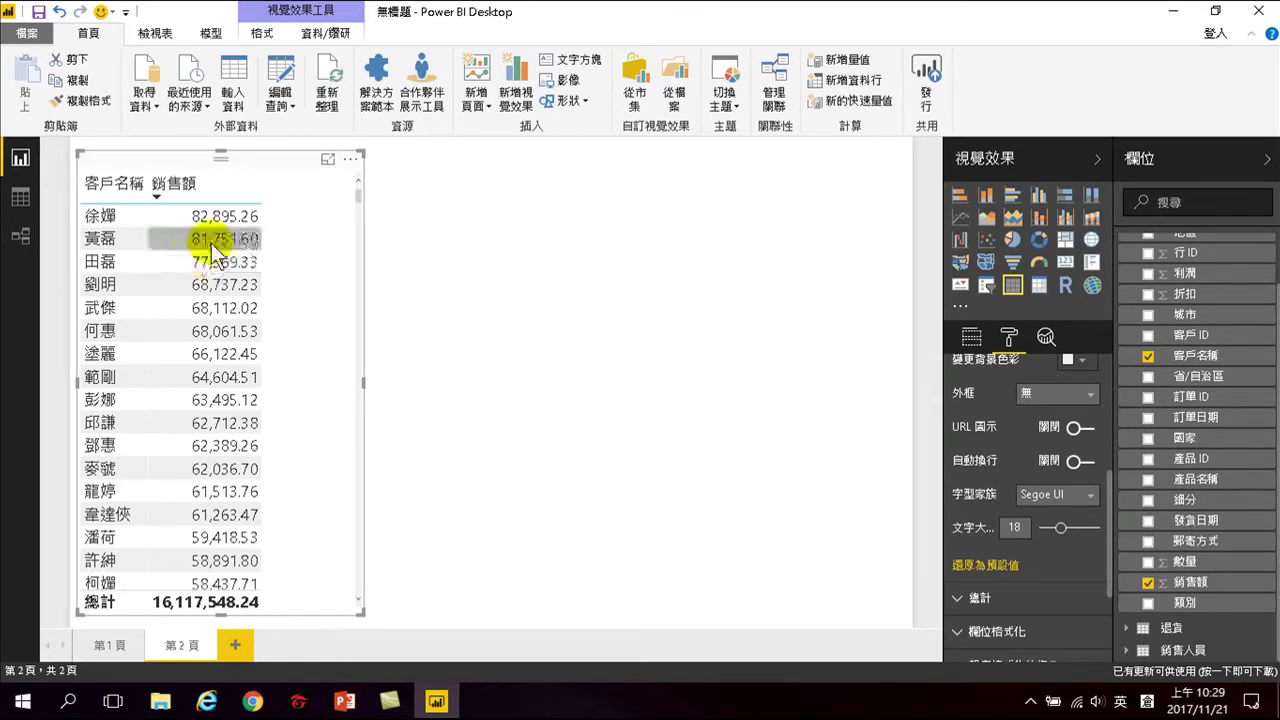
pyautogui.click(533, 306)
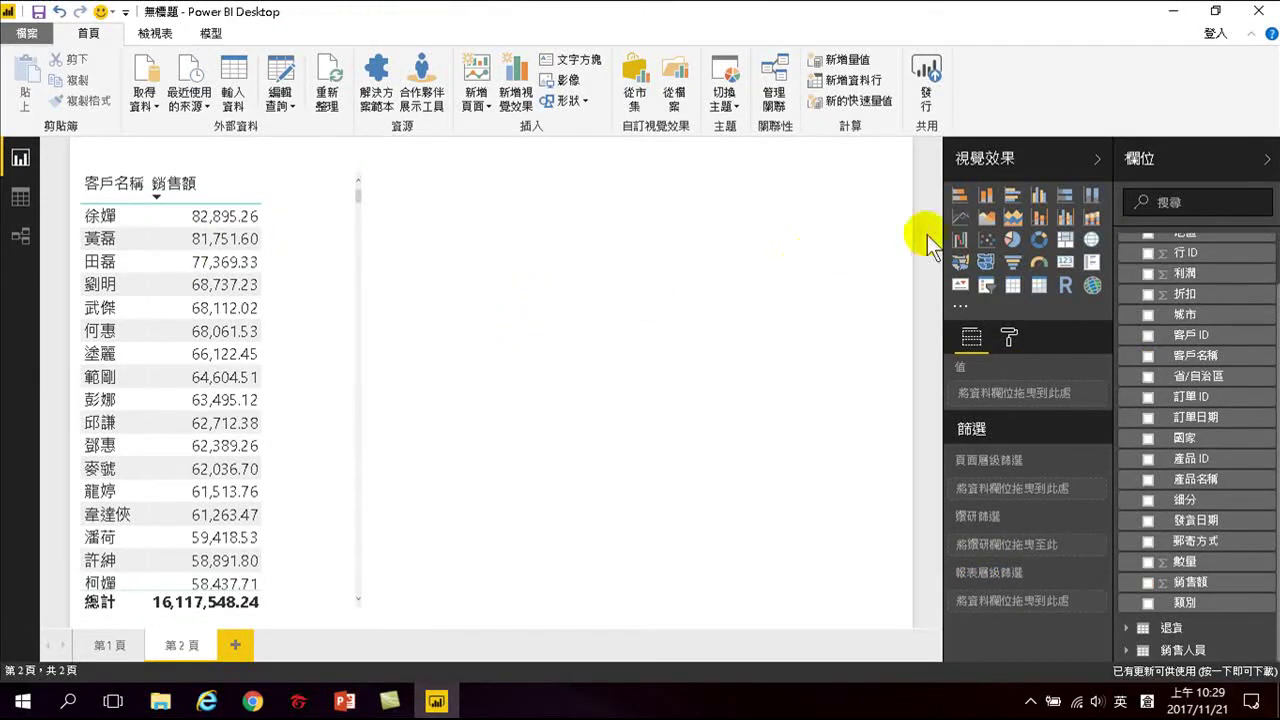
# - Add an enlarged scatter chart with 銷售額 on X, 利潤 on Y and 客戶名稱 as details
pyautogui.click(986, 239)
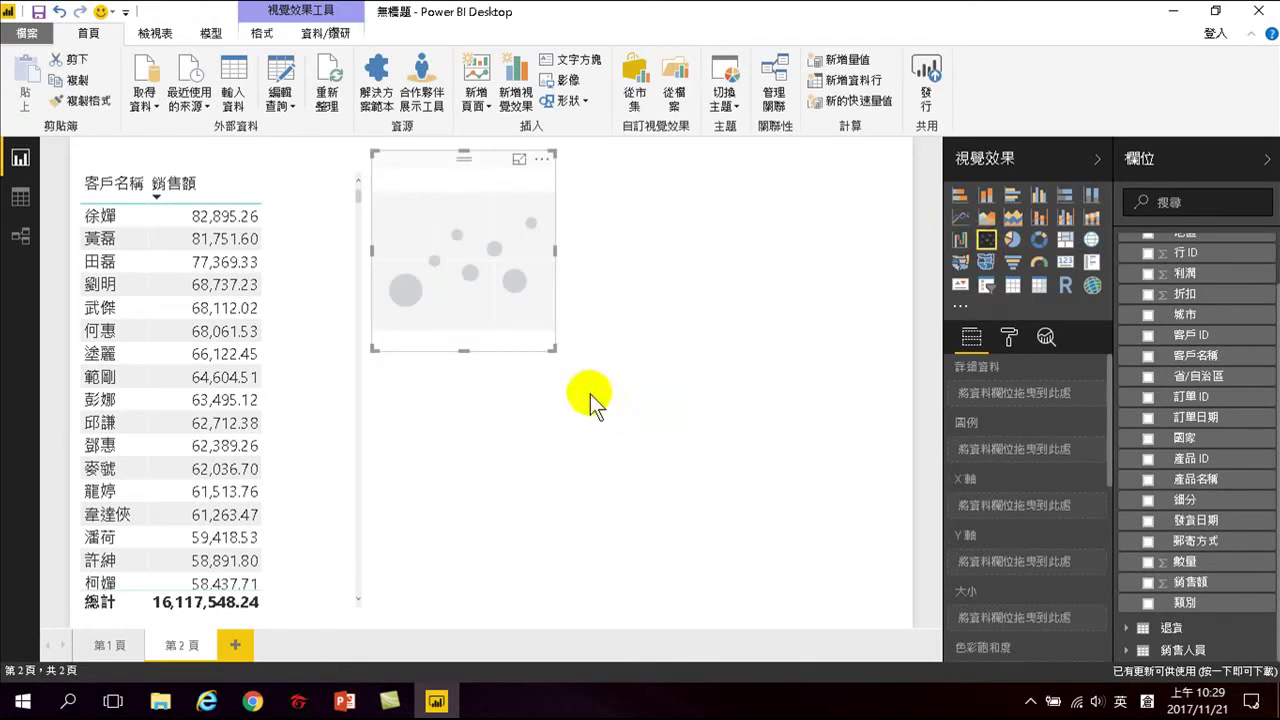
pyautogui.moveTo(552, 350); pyautogui.dragTo(898, 618)
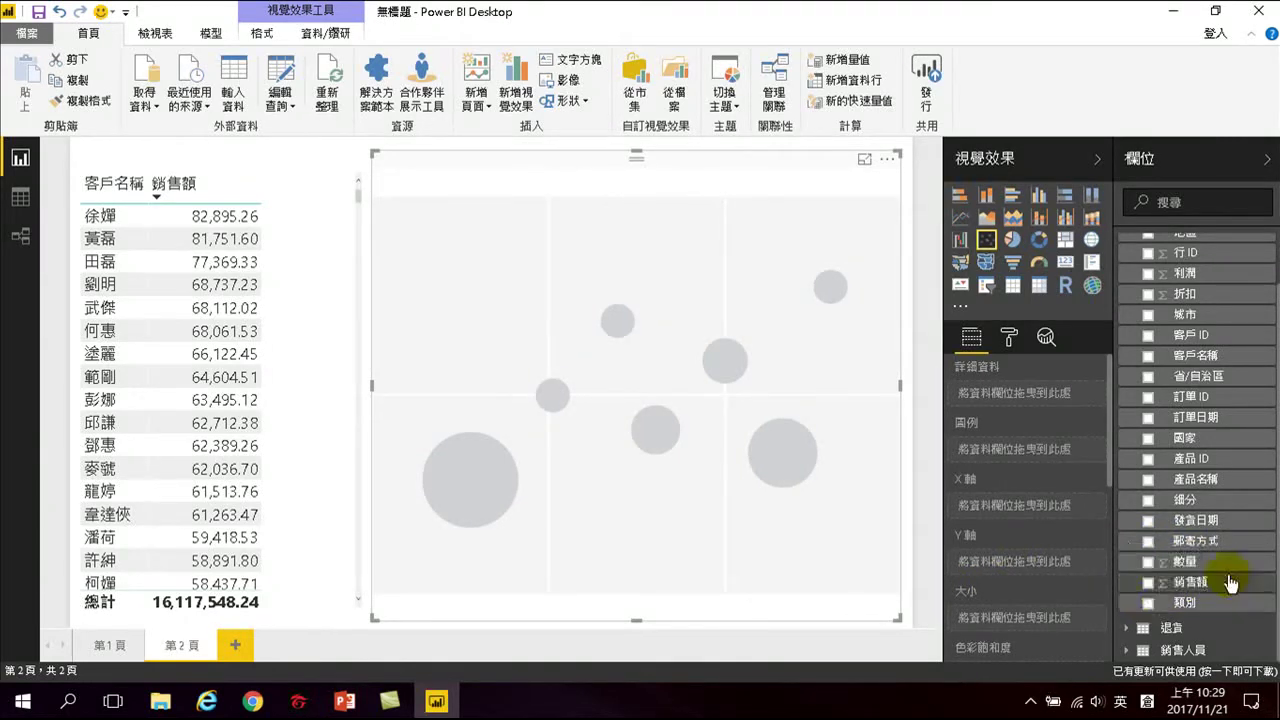
pyautogui.click(1148, 583)
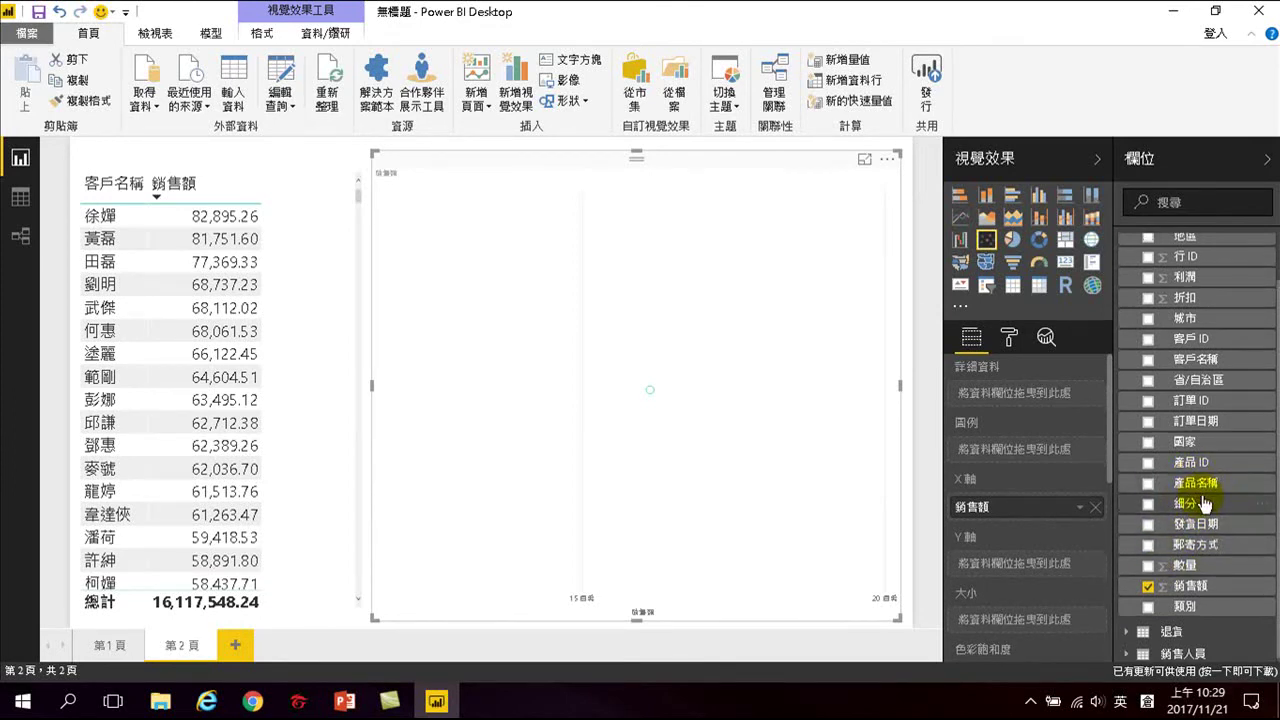
pyautogui.scroll(2, 1200, 500)
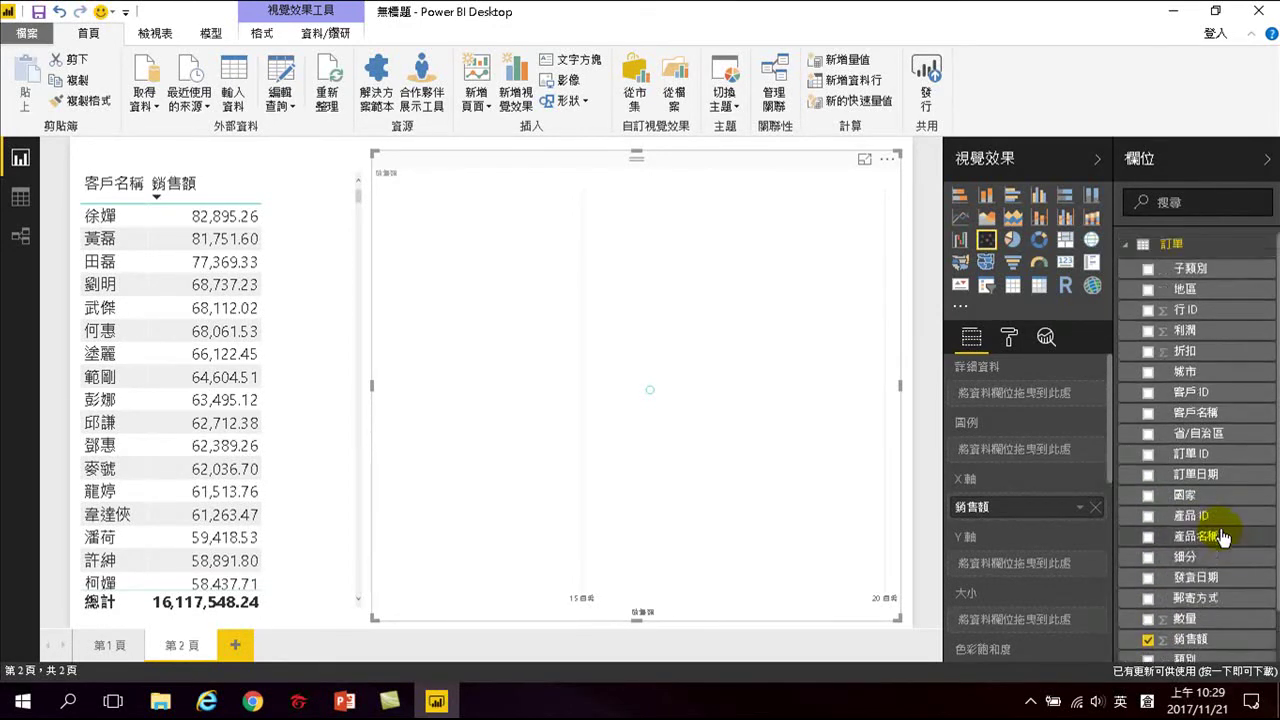
pyautogui.click(1147, 331)
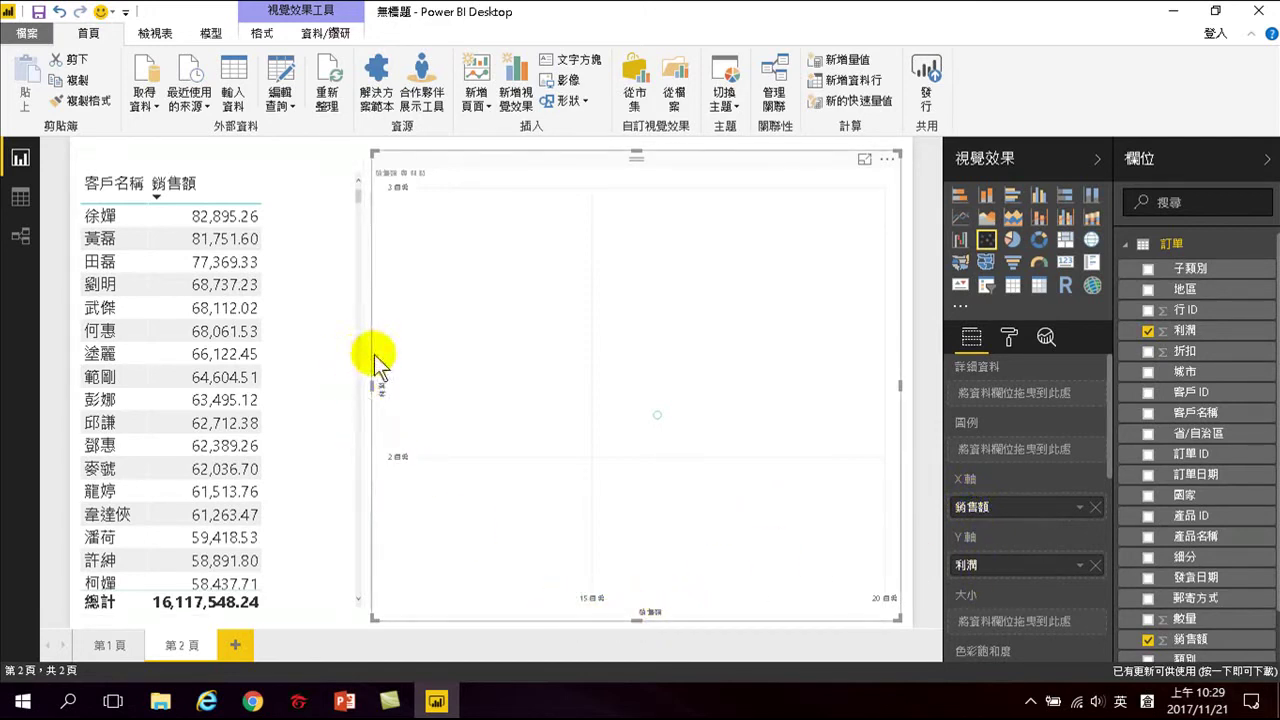
pyautogui.click(1147, 413)
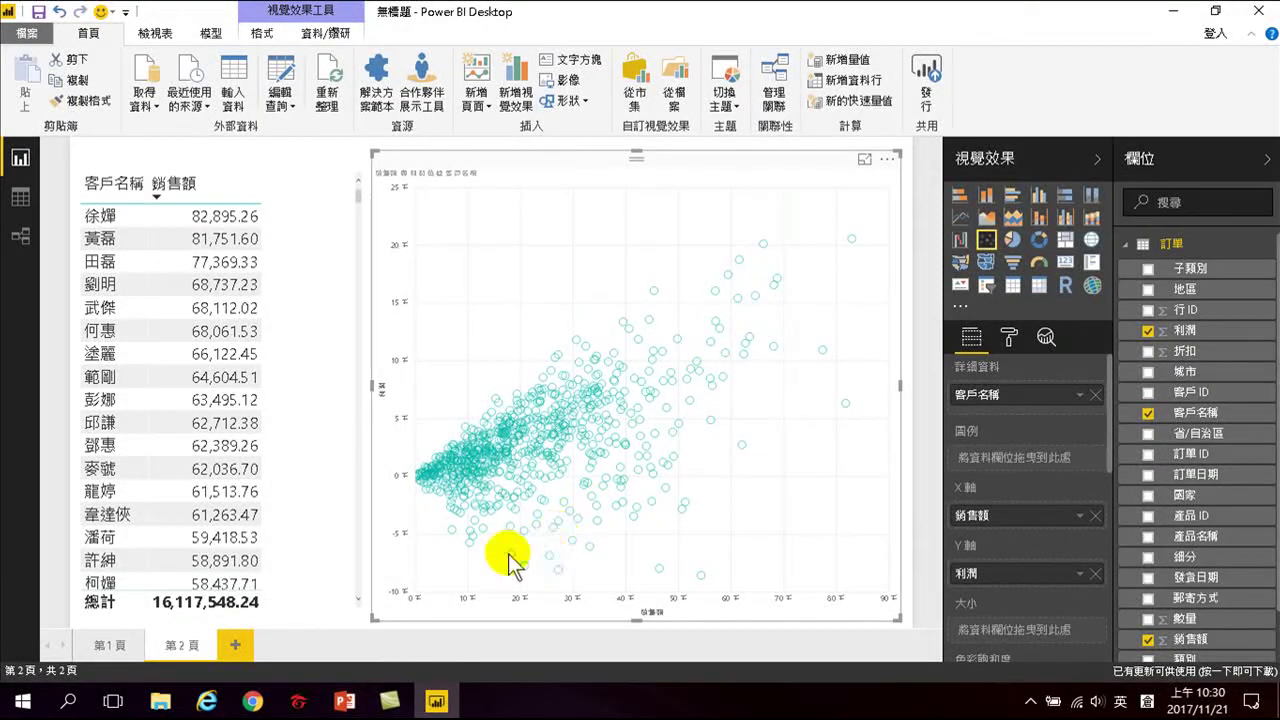
pyautogui.click(463, 476)
pyautogui.click(100, 215)
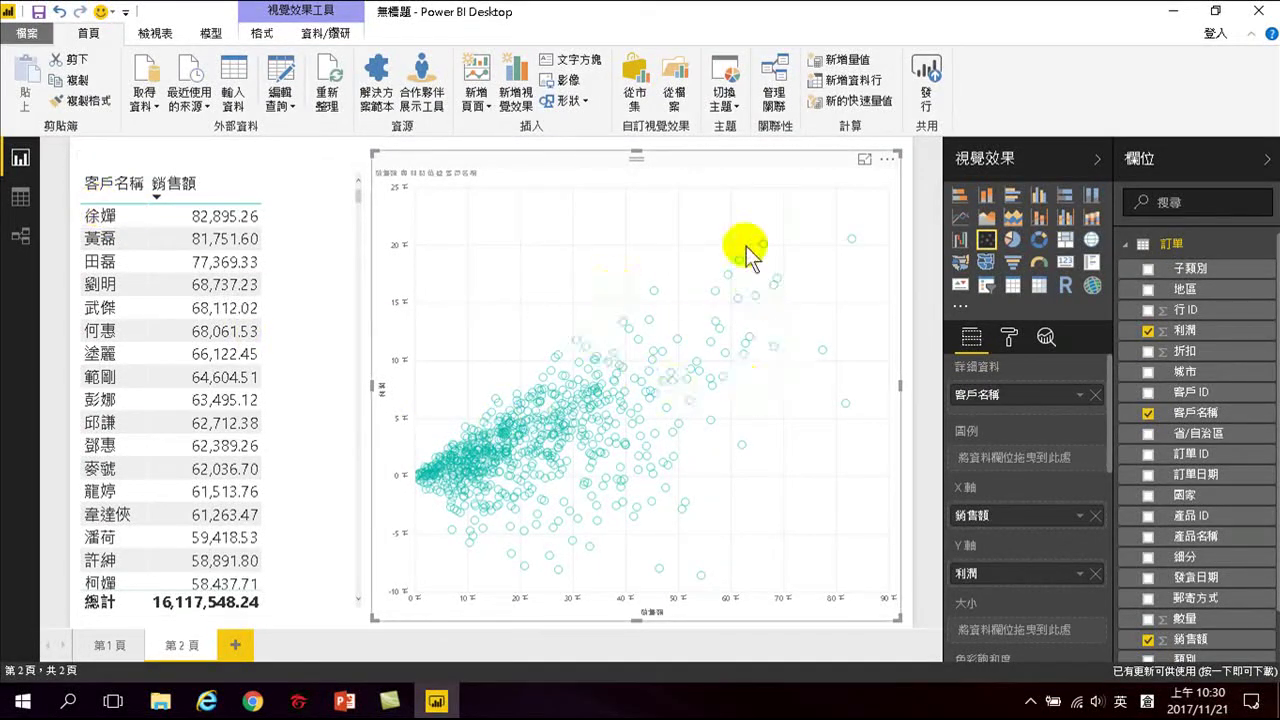
pyautogui.click(482, 530)
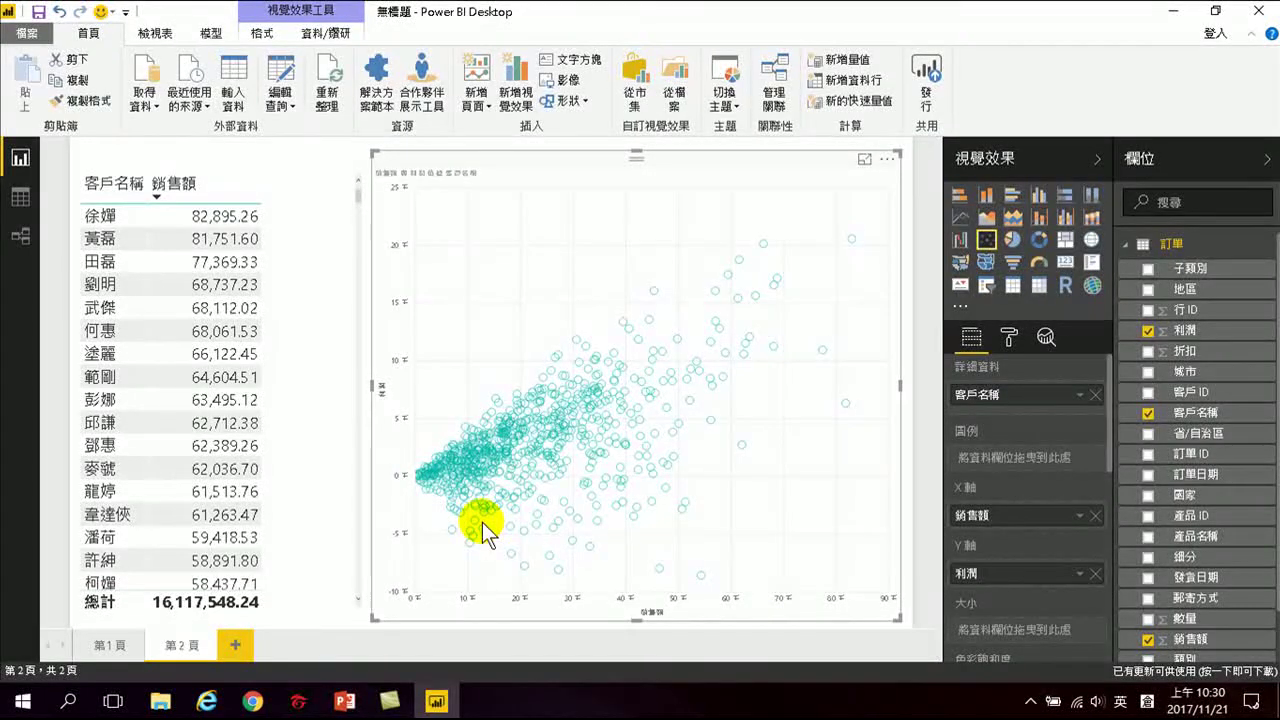
pyautogui.click(482, 530)
pyautogui.click(617, 409)
pyautogui.click(617, 409)
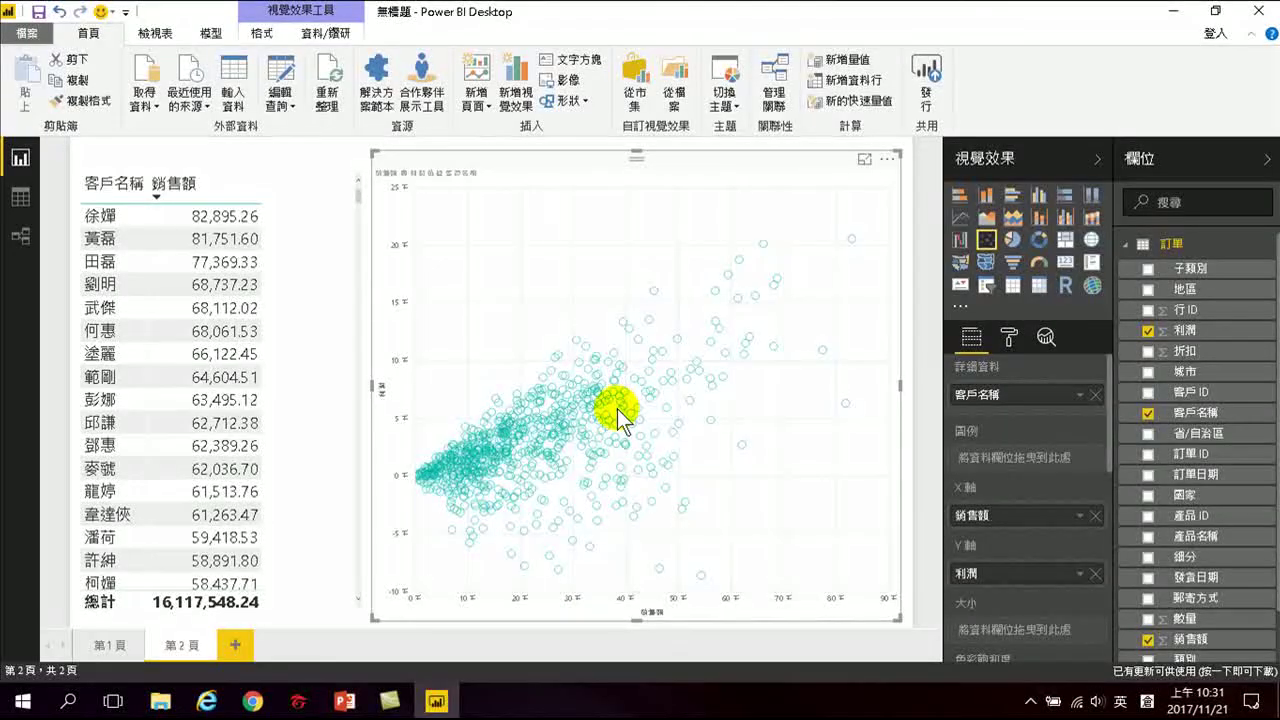
pyautogui.click(133, 218)
pyautogui.click(133, 218)
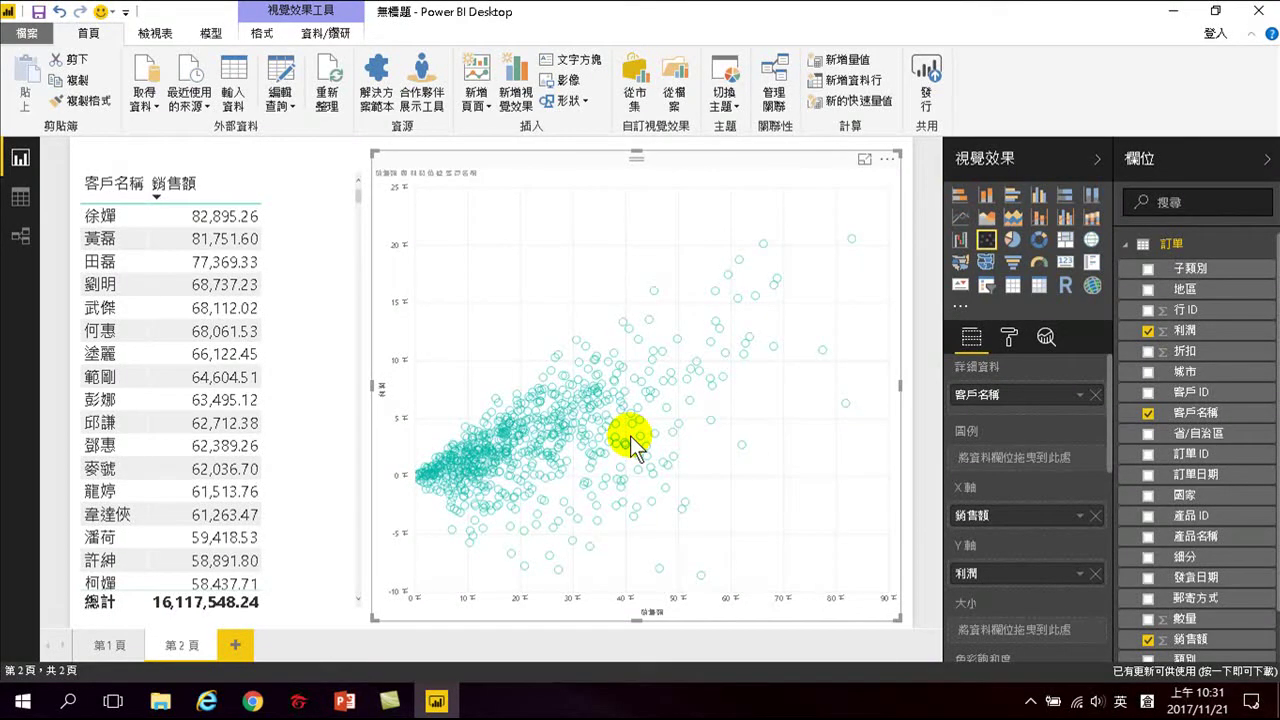
pyautogui.click(272, 165)
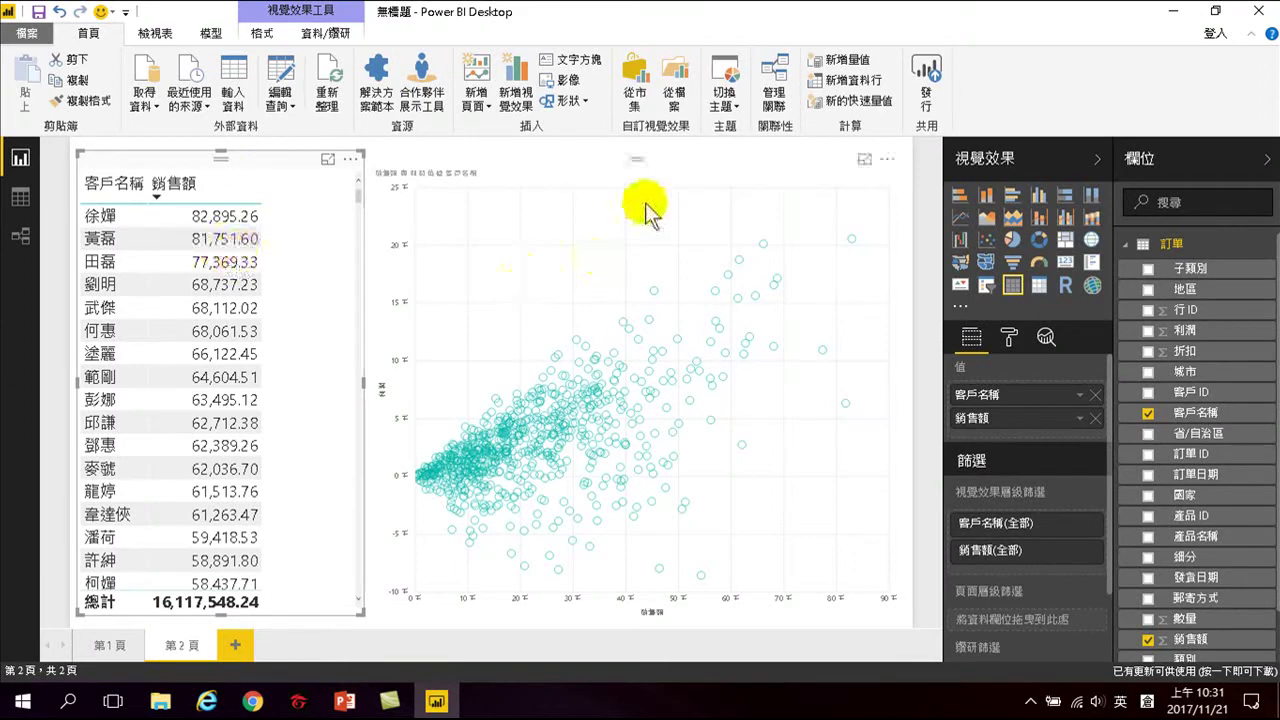
pyautogui.click(700, 166)
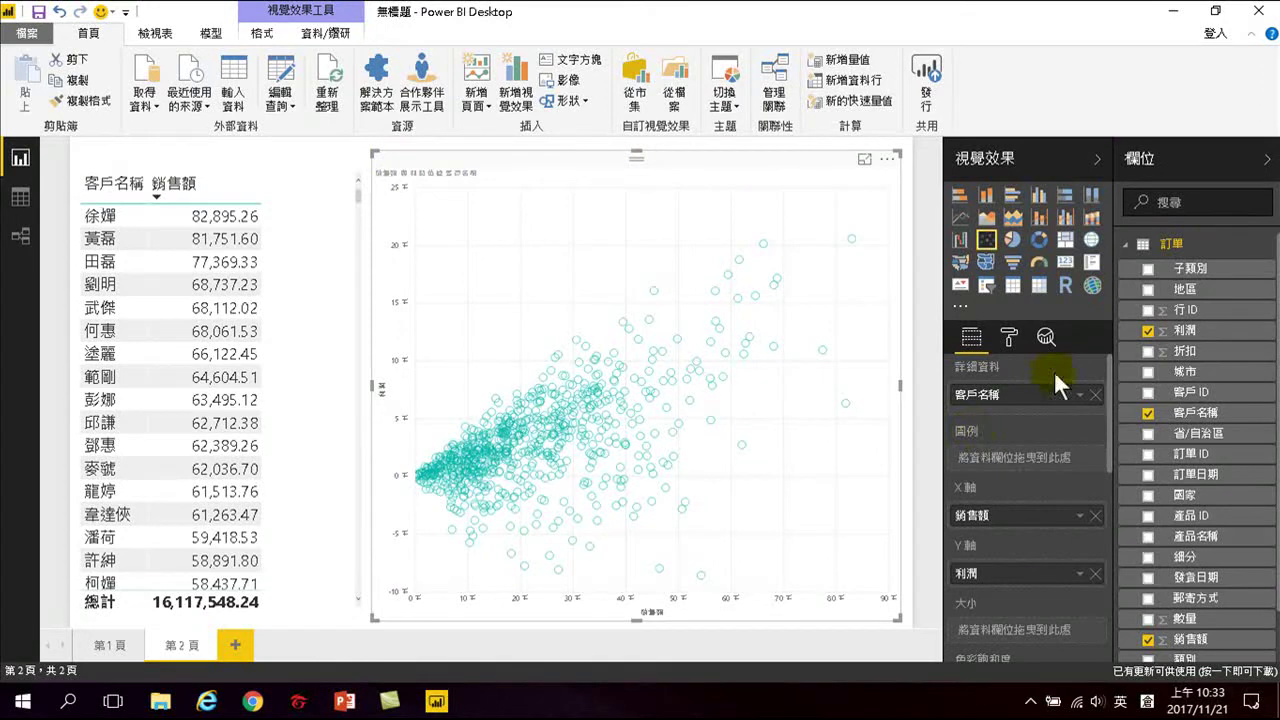
# - Make the scatter chart's X-axis labels black
pyautogui.click(1006, 340)
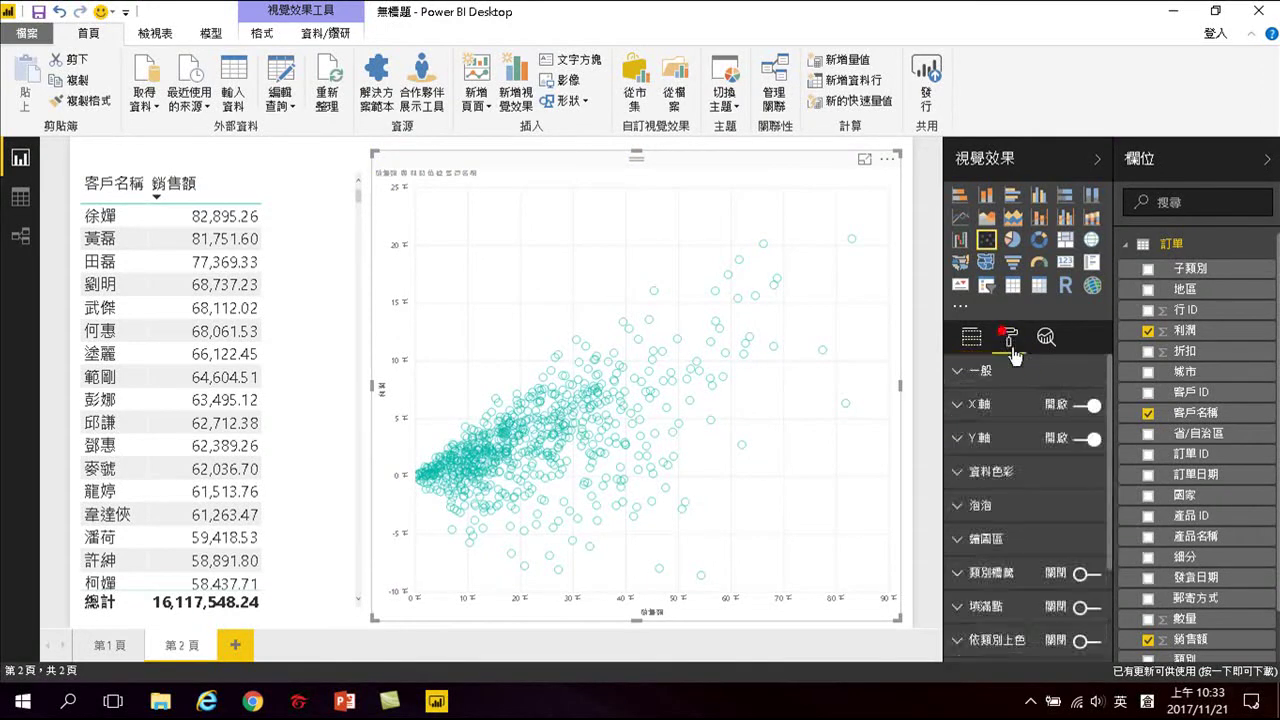
pyautogui.click(955, 406)
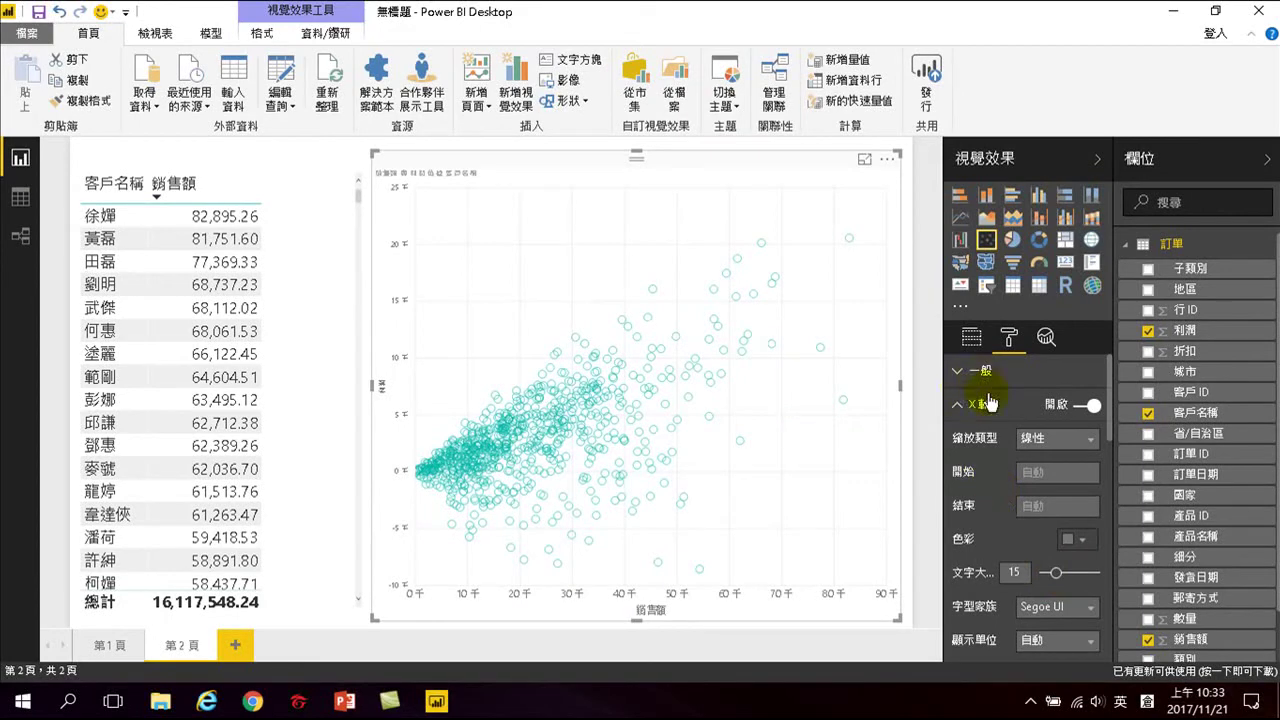
pyautogui.click(1082, 548)
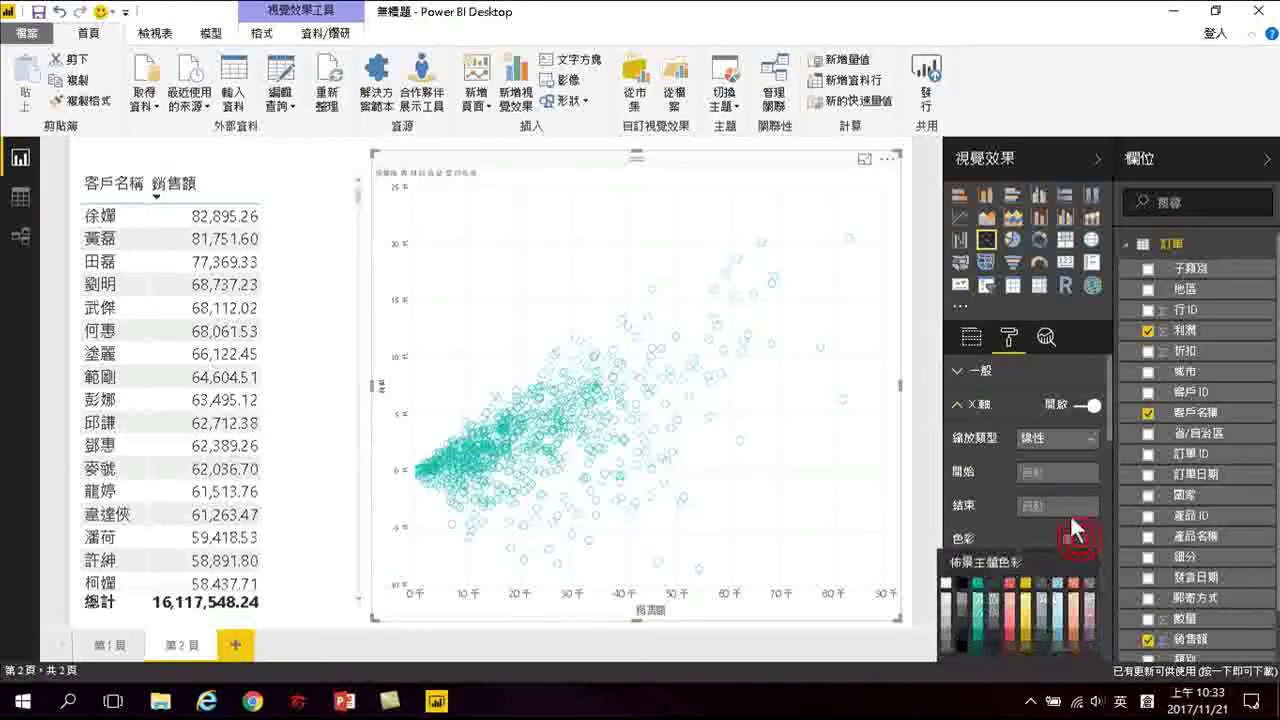
pyautogui.click(962, 576)
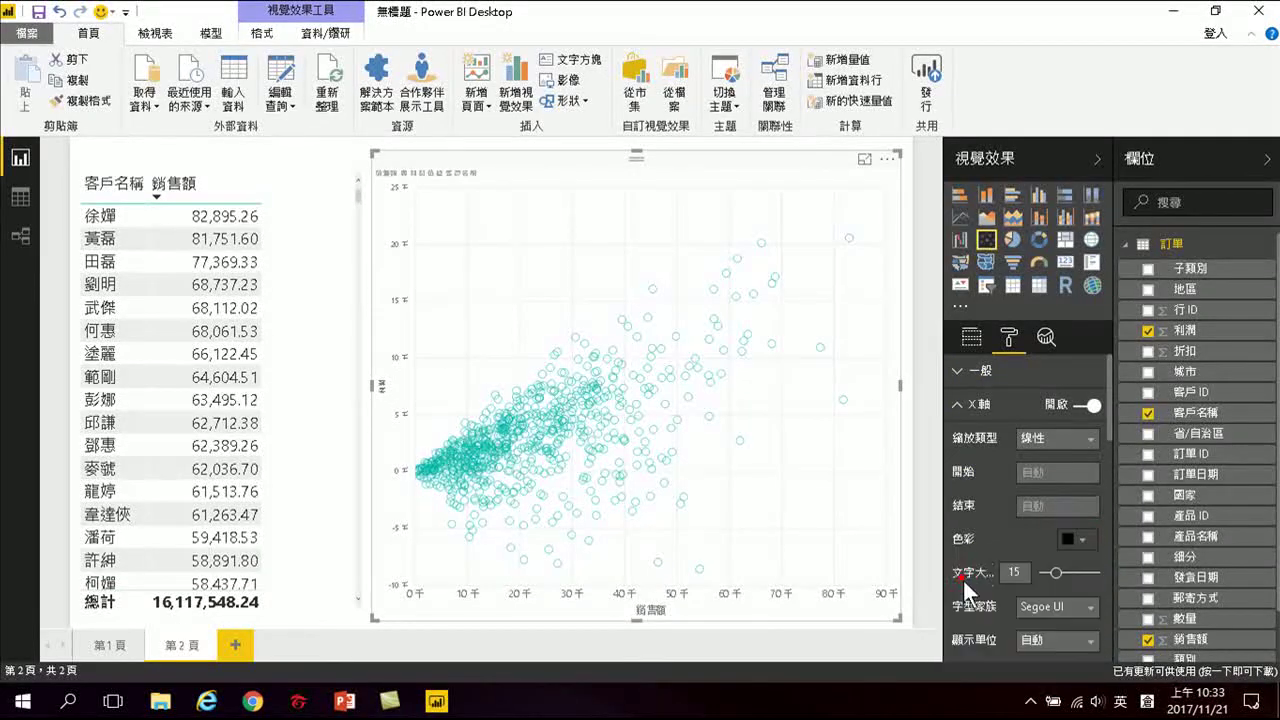
pyautogui.click(957, 405)
# - Set the Y-axis labels to text size 16 and colour black
pyautogui.click(960, 438)
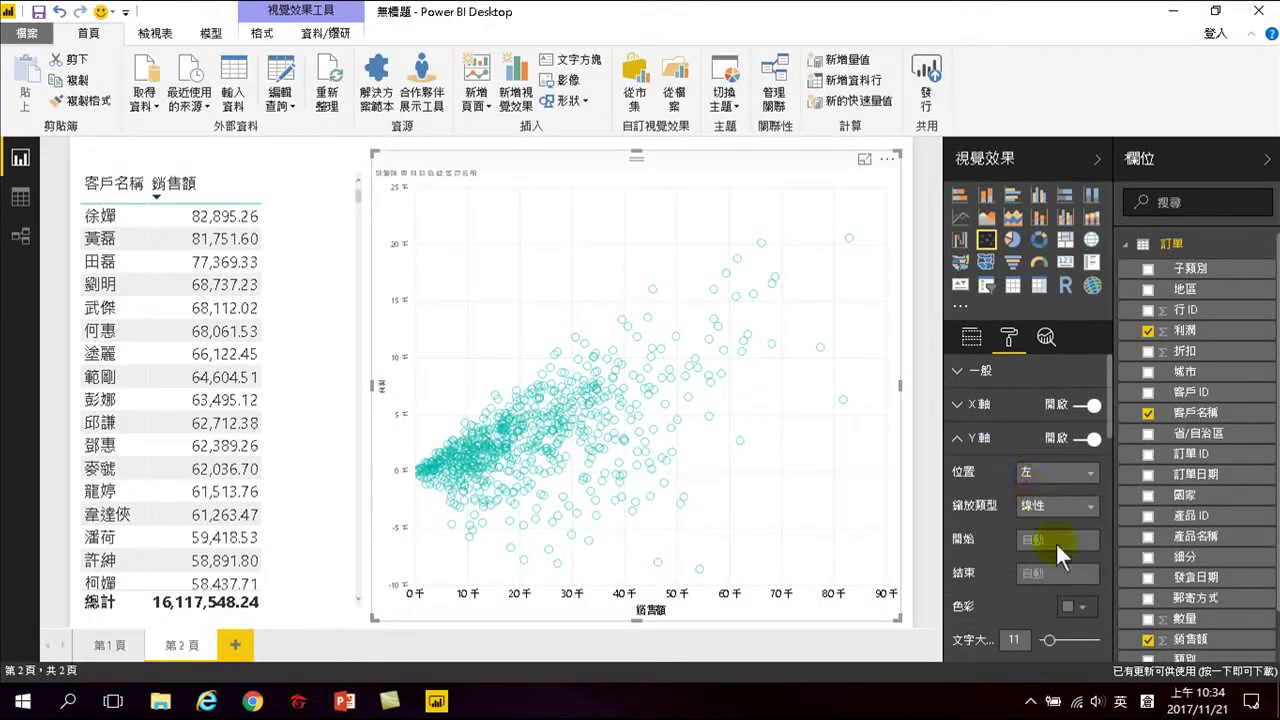
pyautogui.moveTo(1040, 637); pyautogui.dragTo(1060, 640)
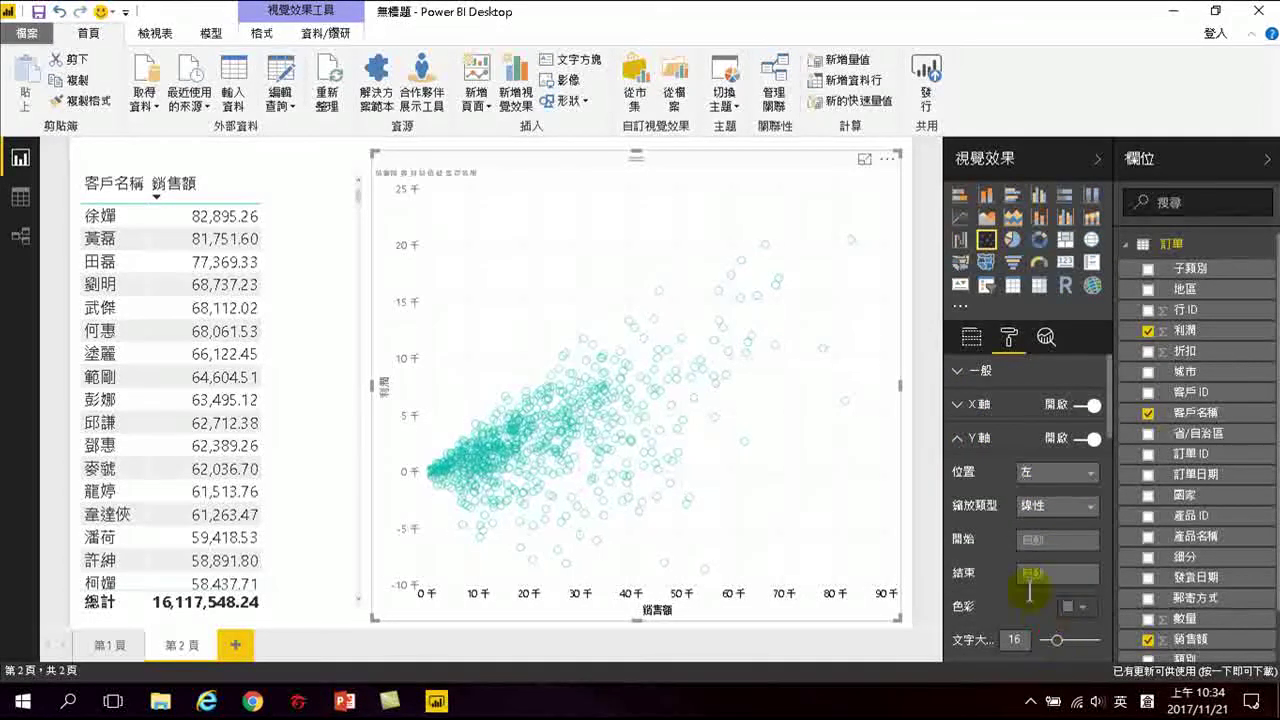
pyautogui.click(1075, 608)
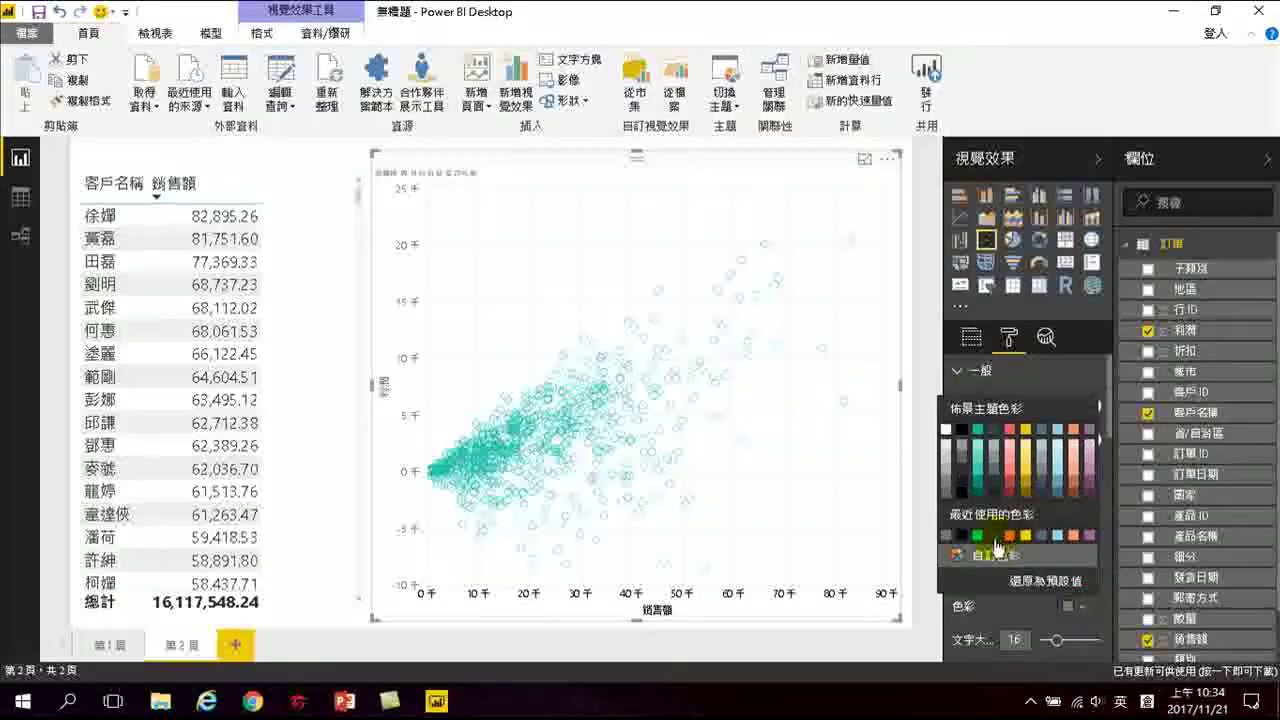
pyautogui.click(964, 537)
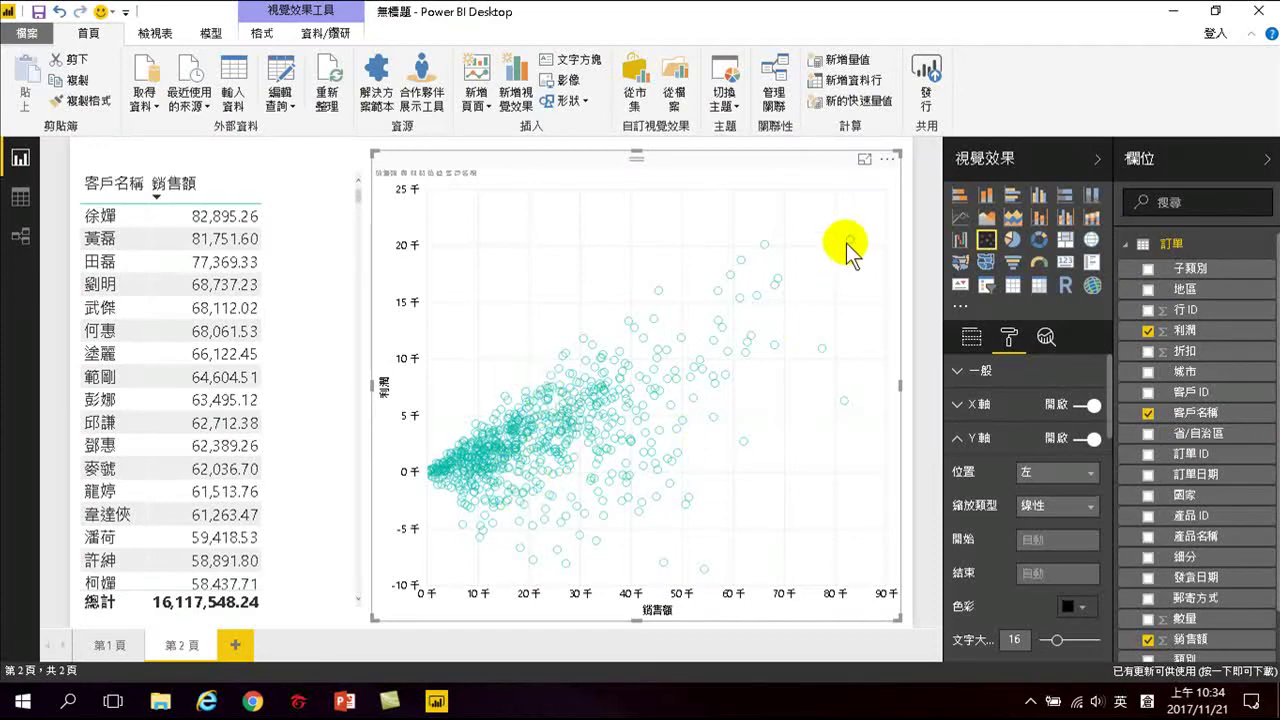
pyautogui.click(887, 162)
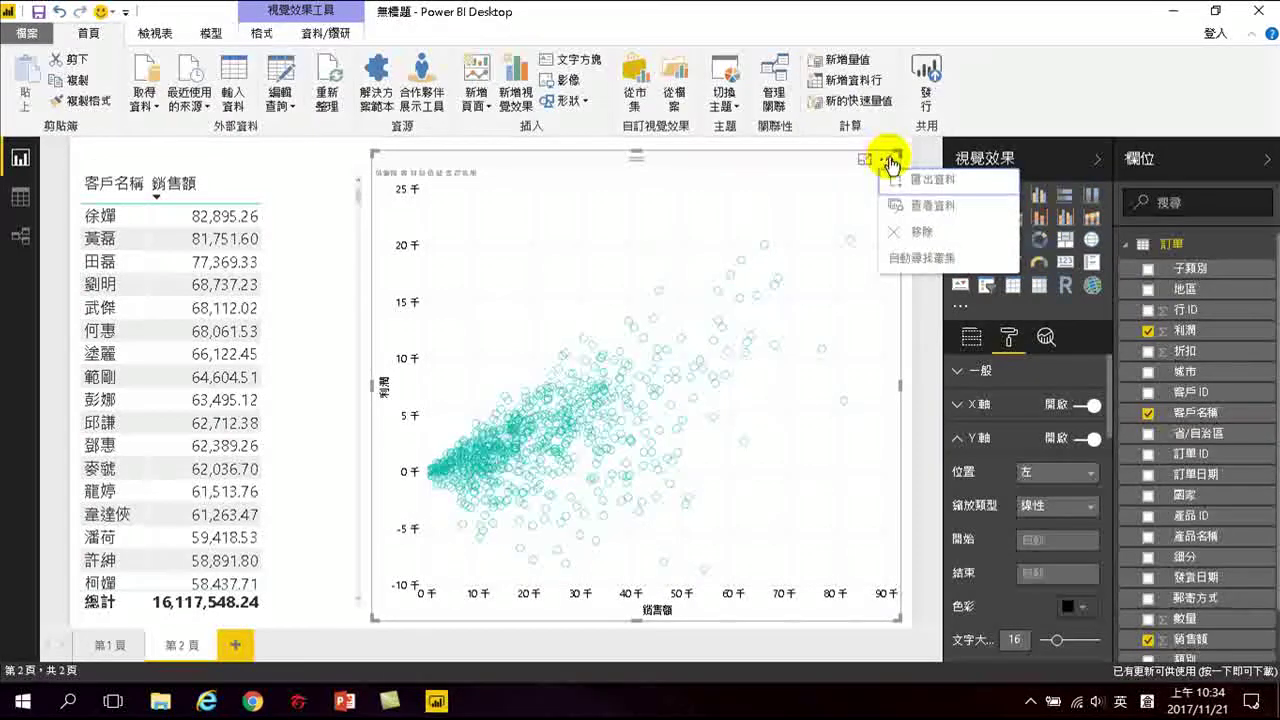
# - Run 自動尋找叢集 with 叢集數目 4, creating the 客戶名稱 (叢集) field
pyautogui.click(930, 262)
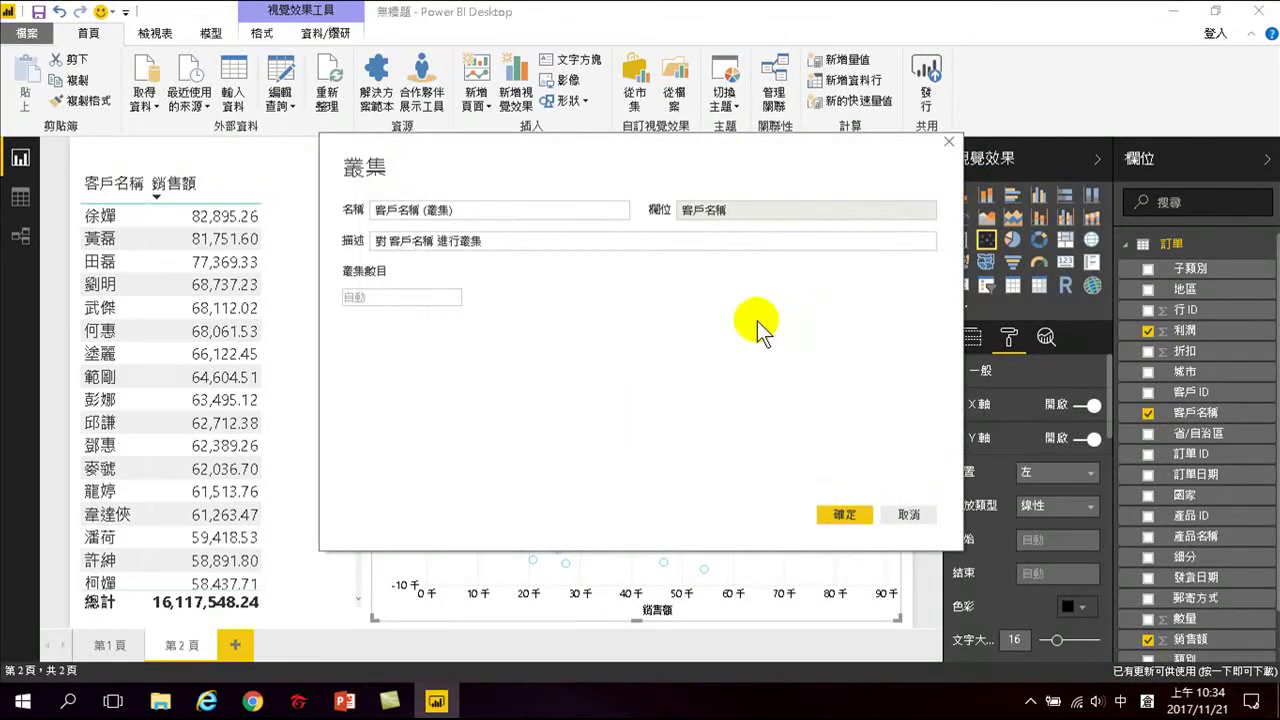
pyautogui.click(397, 297)
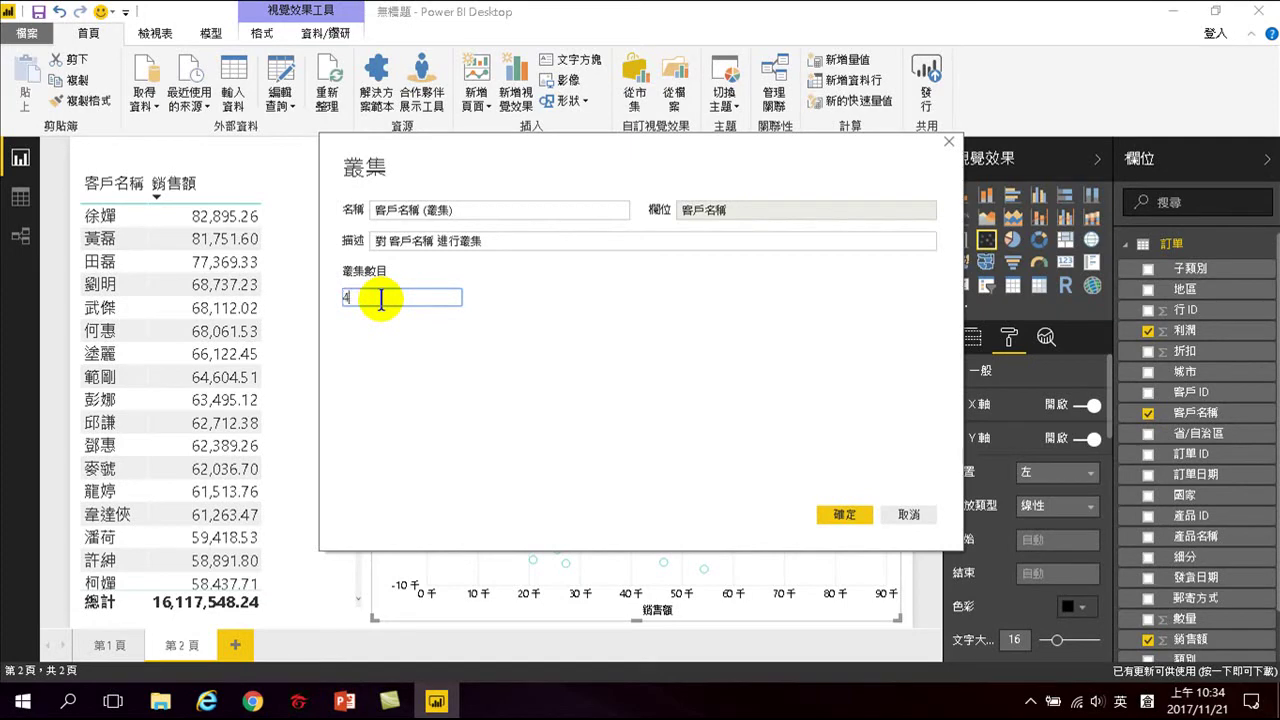
pyautogui.click(832, 511)
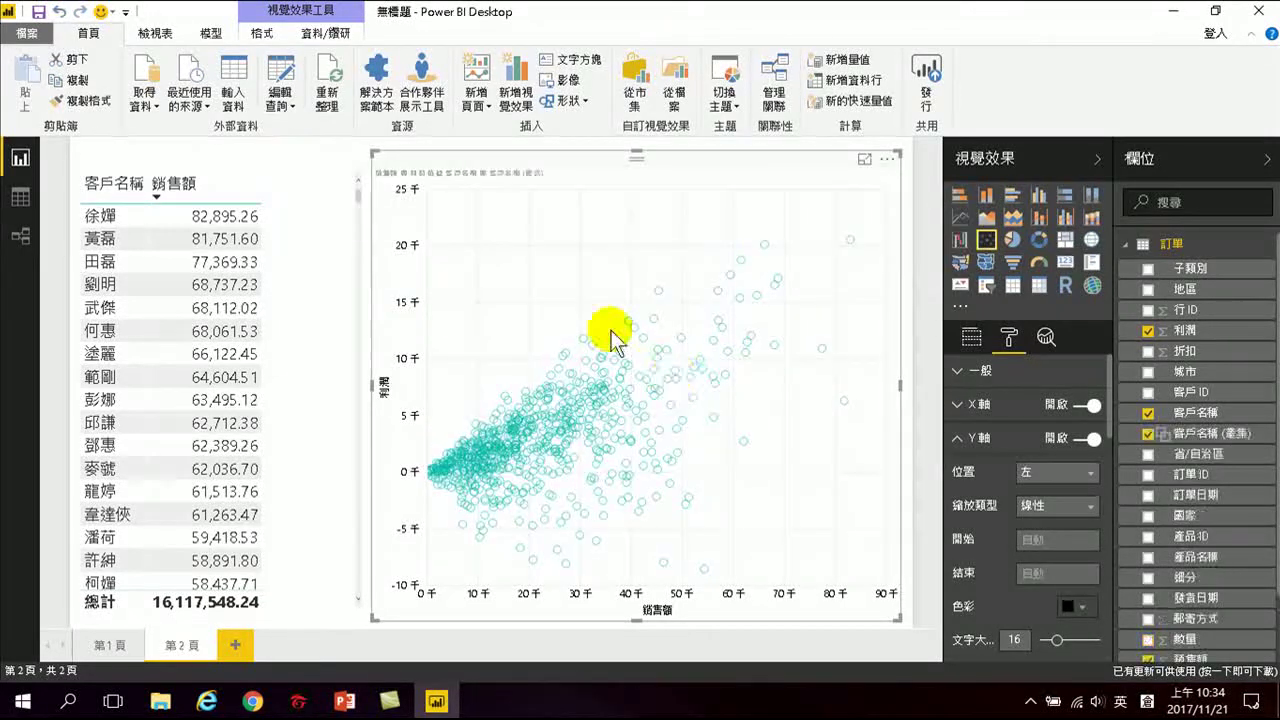
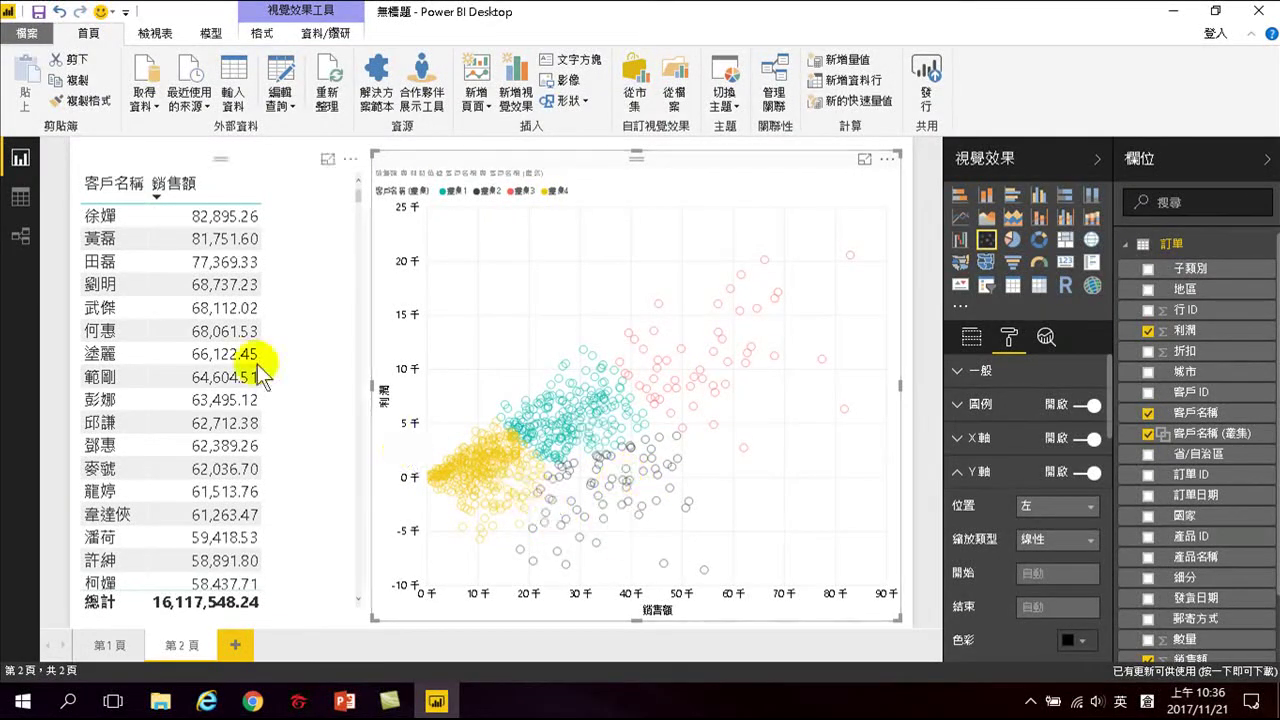
# - Cross-filter the scatter chart to the top-selling customer's row in the sales table
pyautogui.click(100, 214)
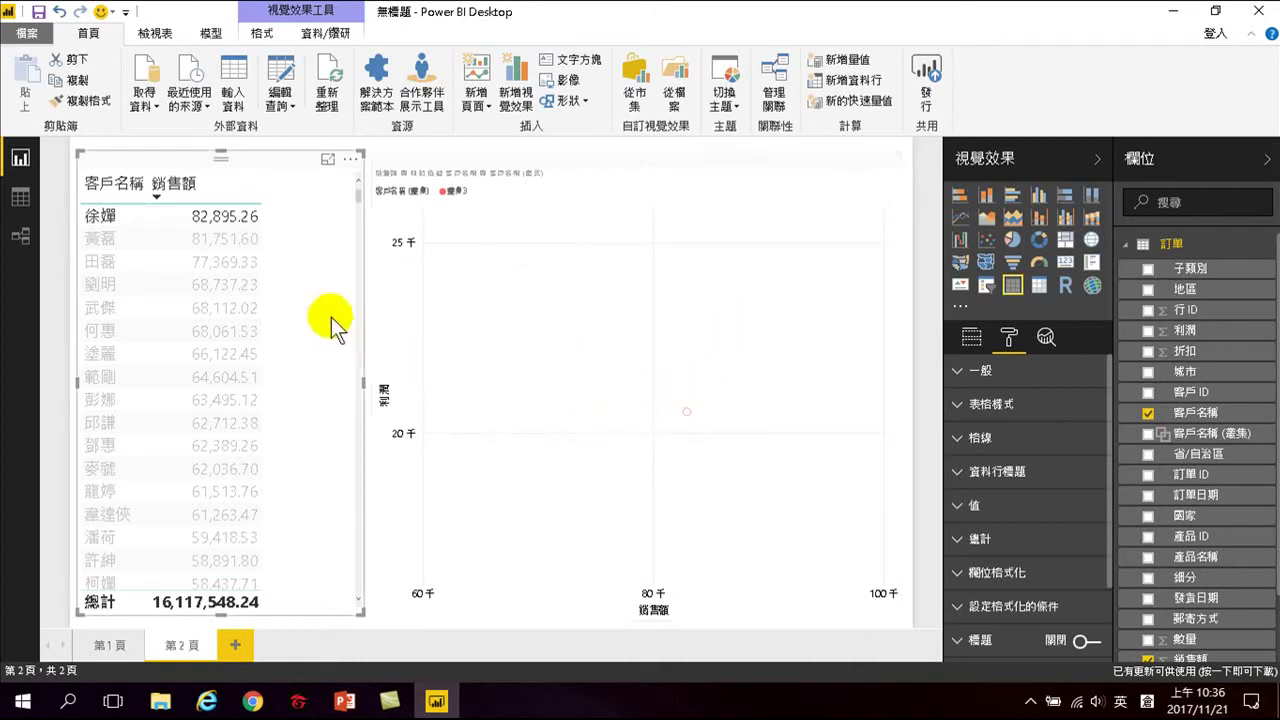
# - Filter the scatter chart to each customer in turn, from 81,751.60 down to 59,418.53
pyautogui.click(98, 214)
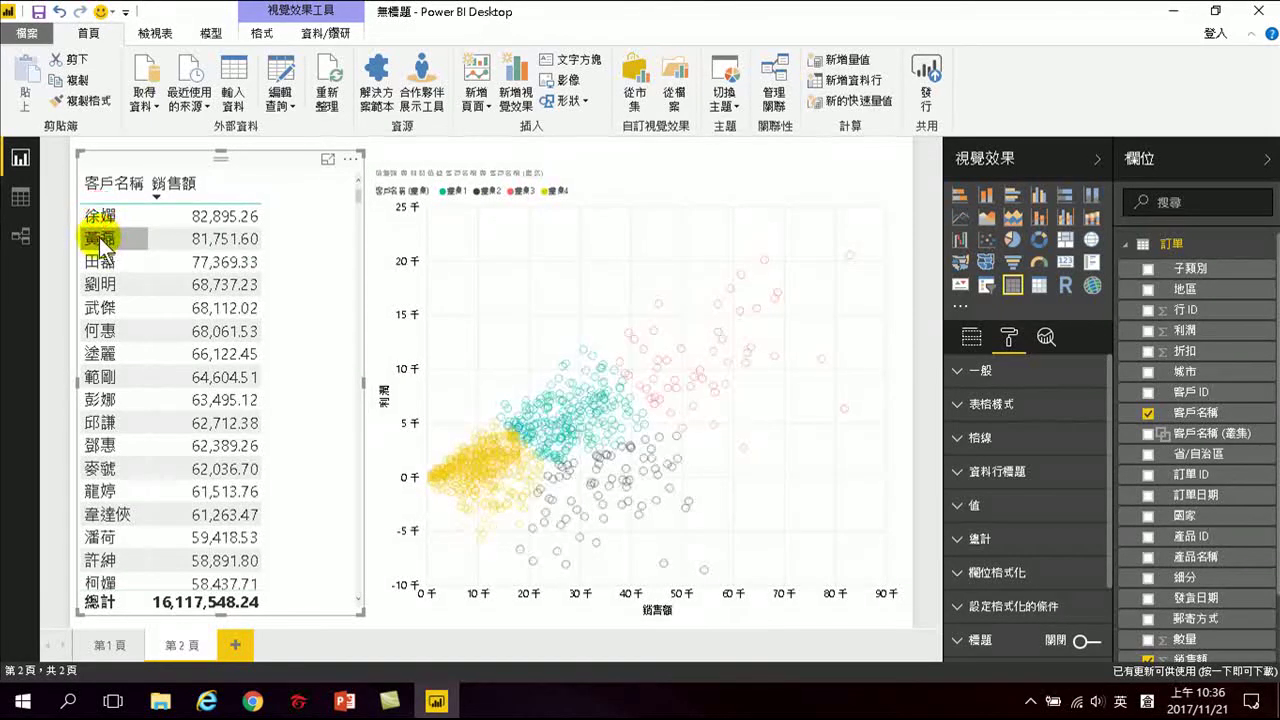
pyautogui.click(99, 238)
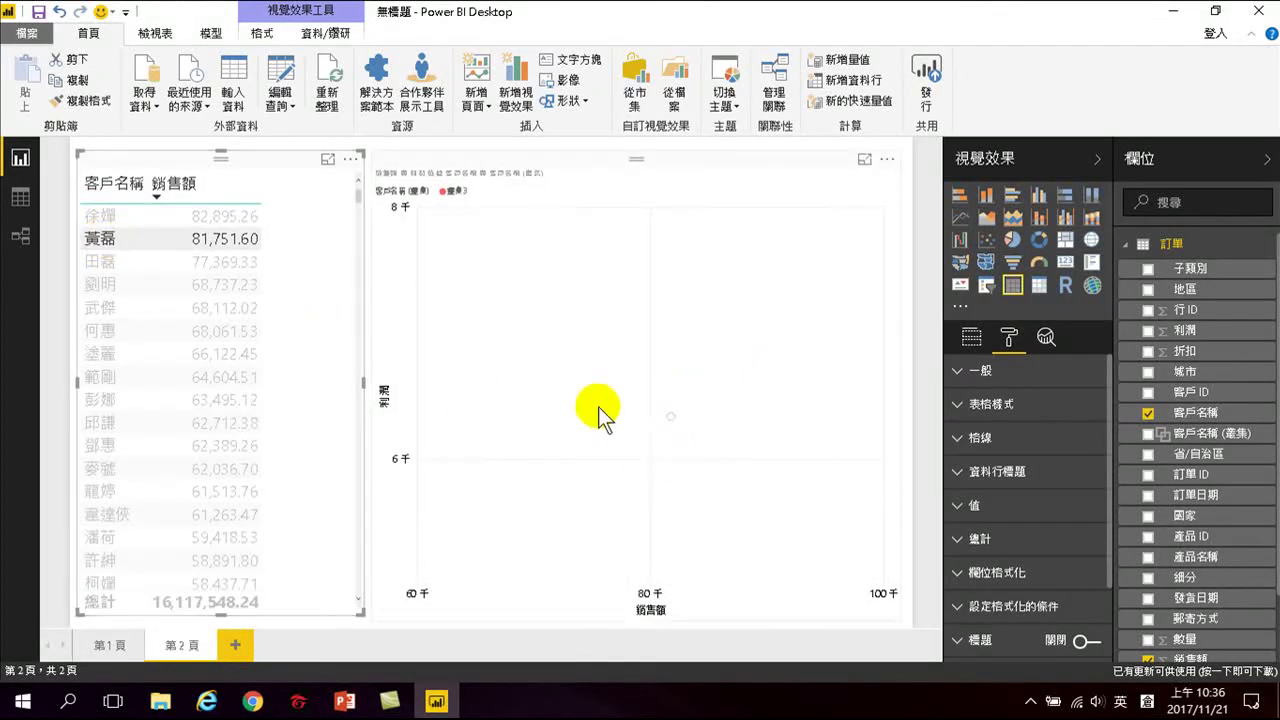
pyautogui.click(102, 264)
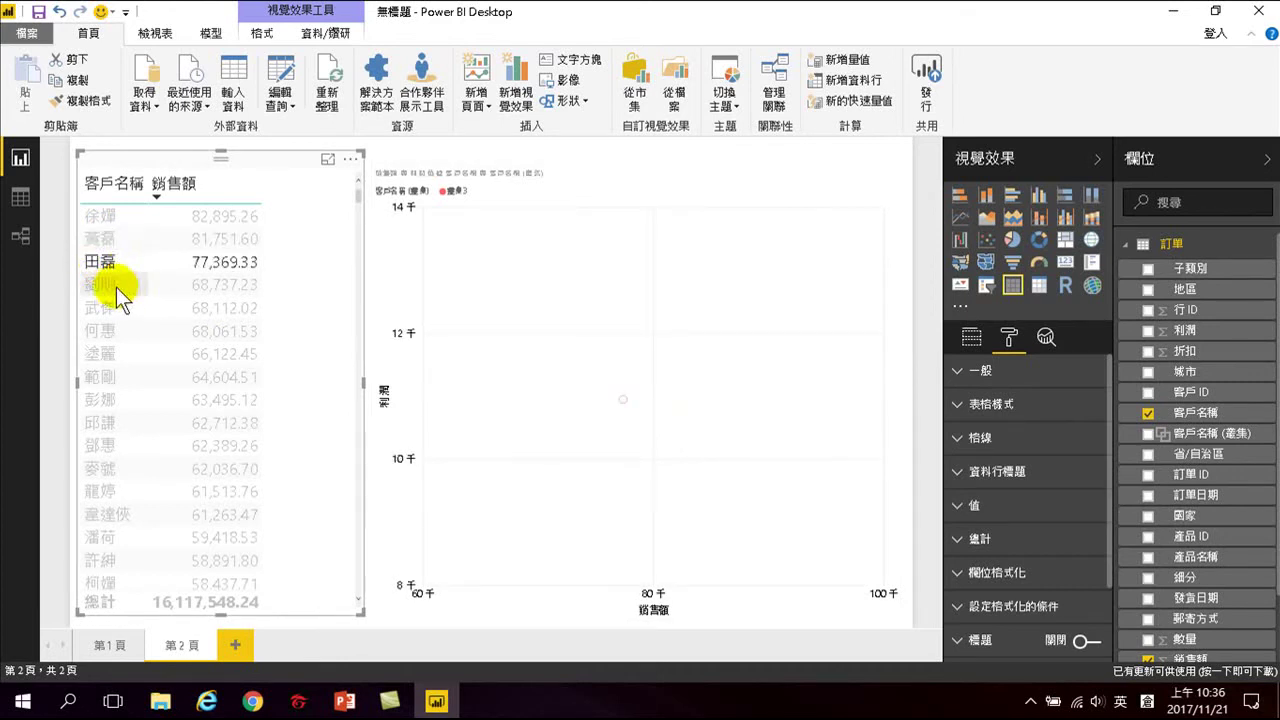
pyautogui.click(110, 285)
pyautogui.click(104, 310)
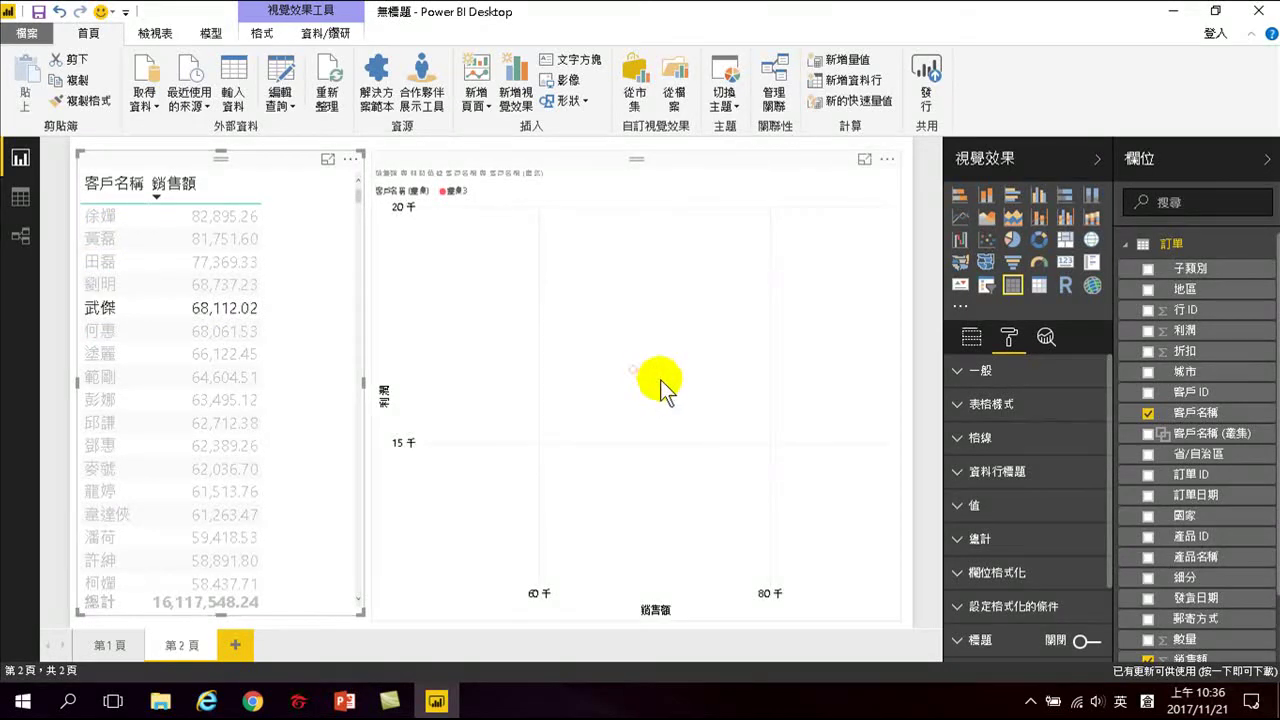
pyautogui.click(103, 332)
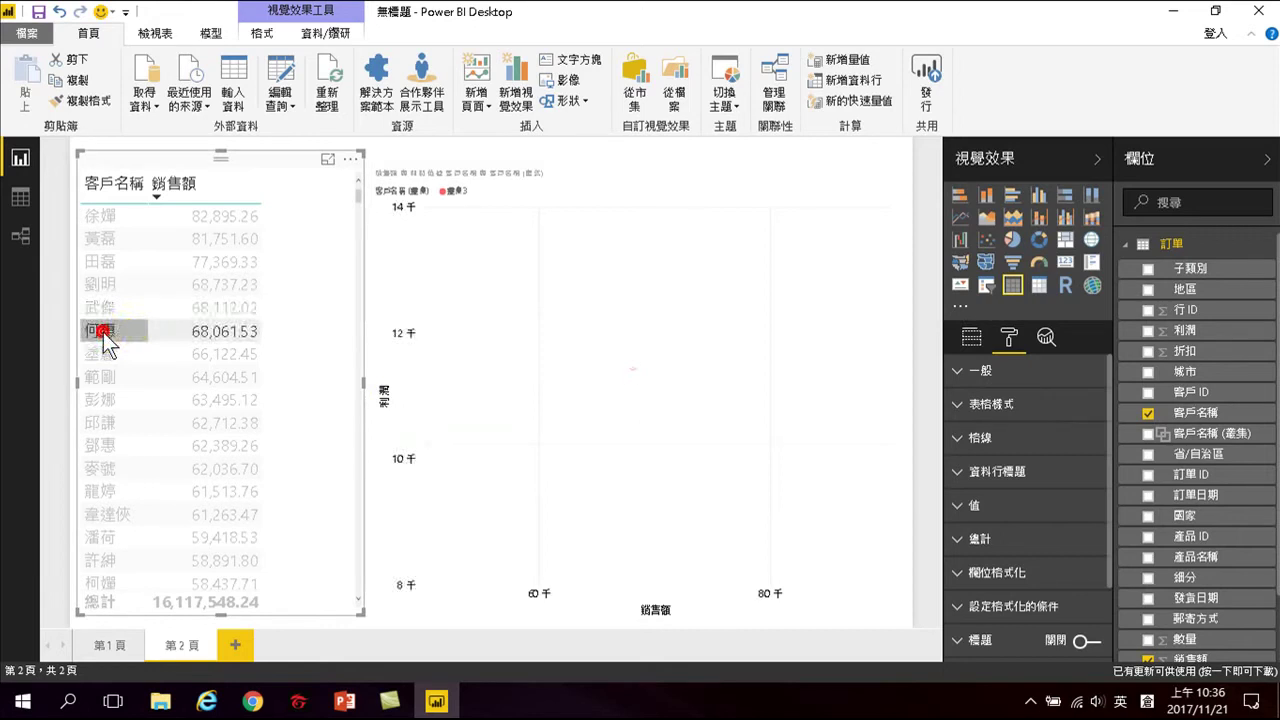
pyautogui.click(103, 355)
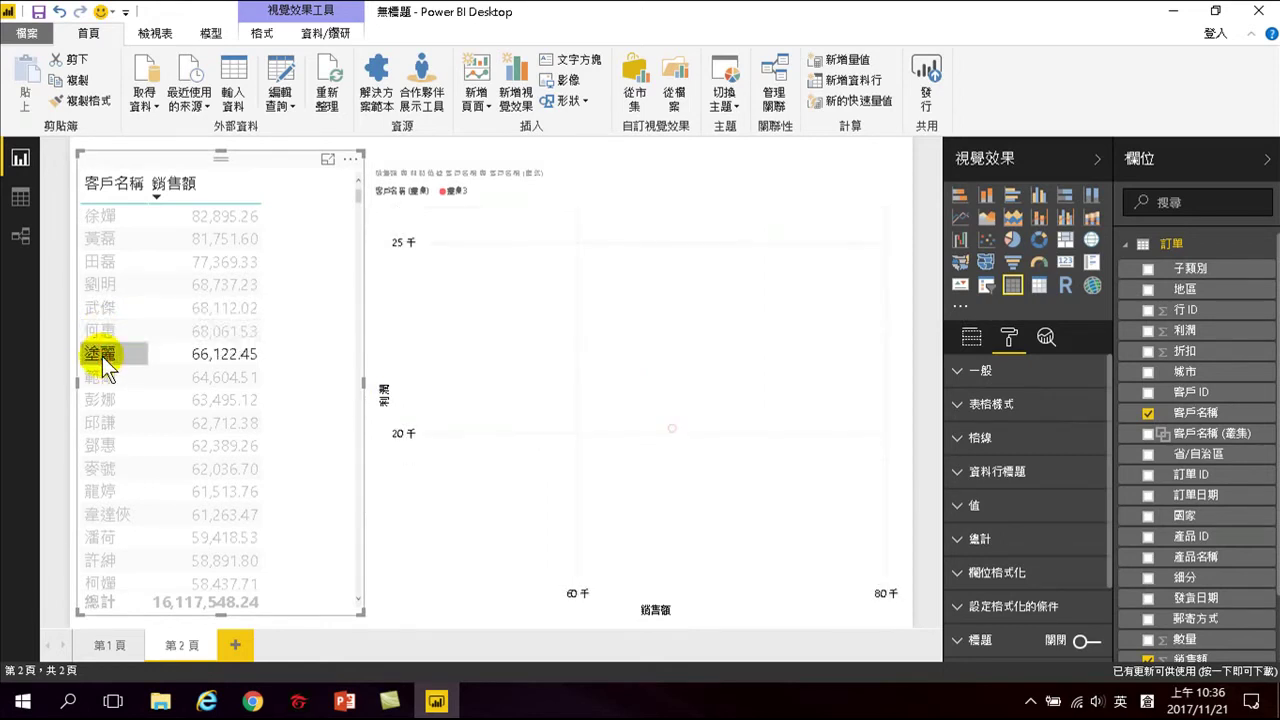
pyautogui.click(104, 375)
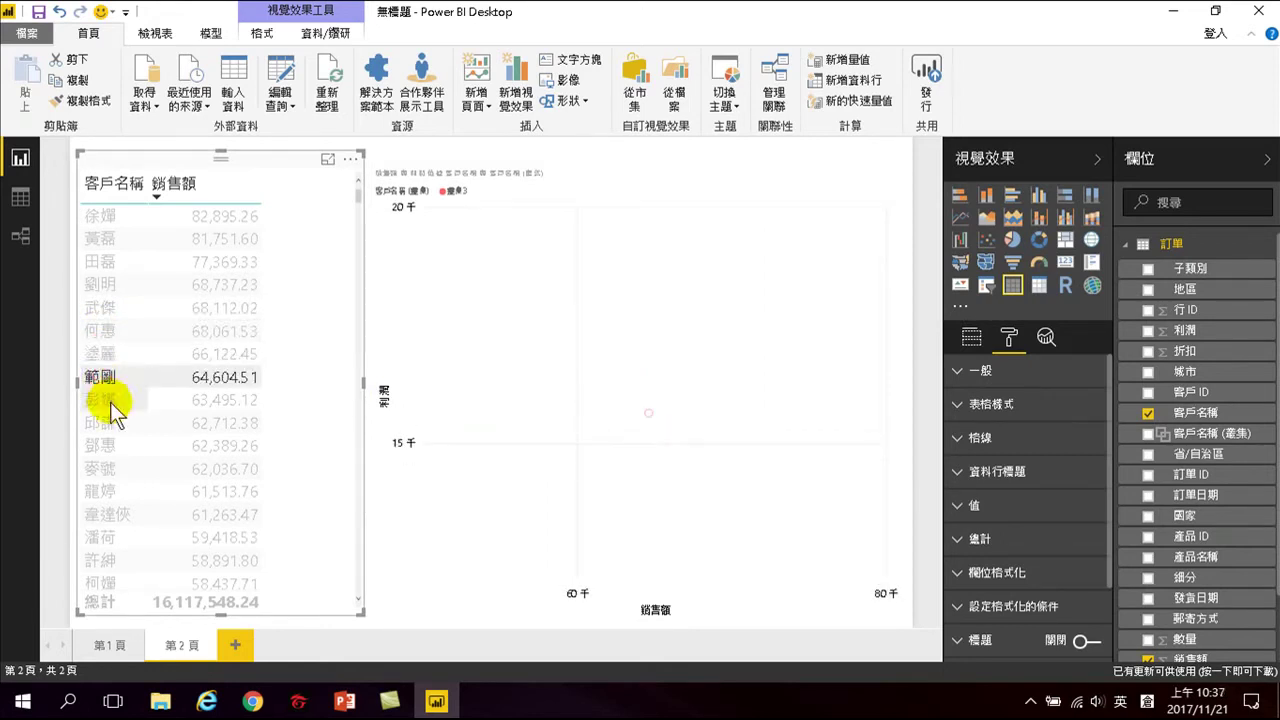
pyautogui.click(110, 403)
pyautogui.click(103, 423)
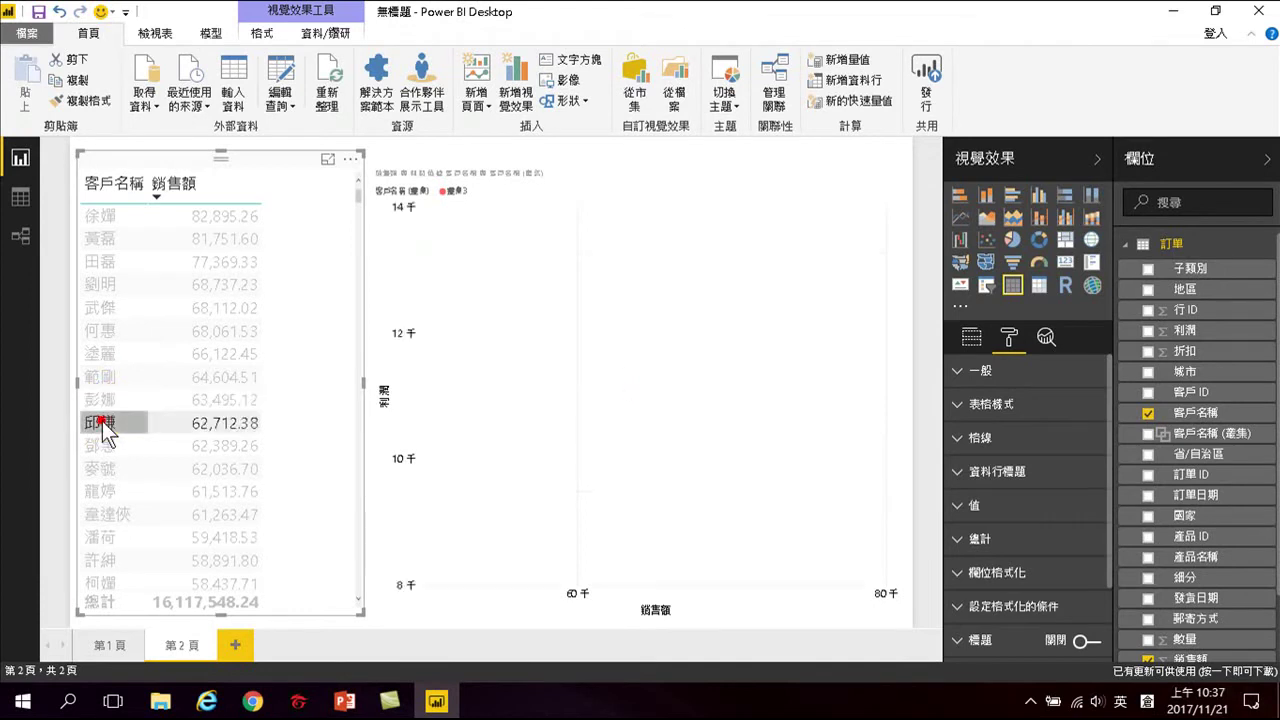
pyautogui.click(101, 445)
pyautogui.click(98, 468)
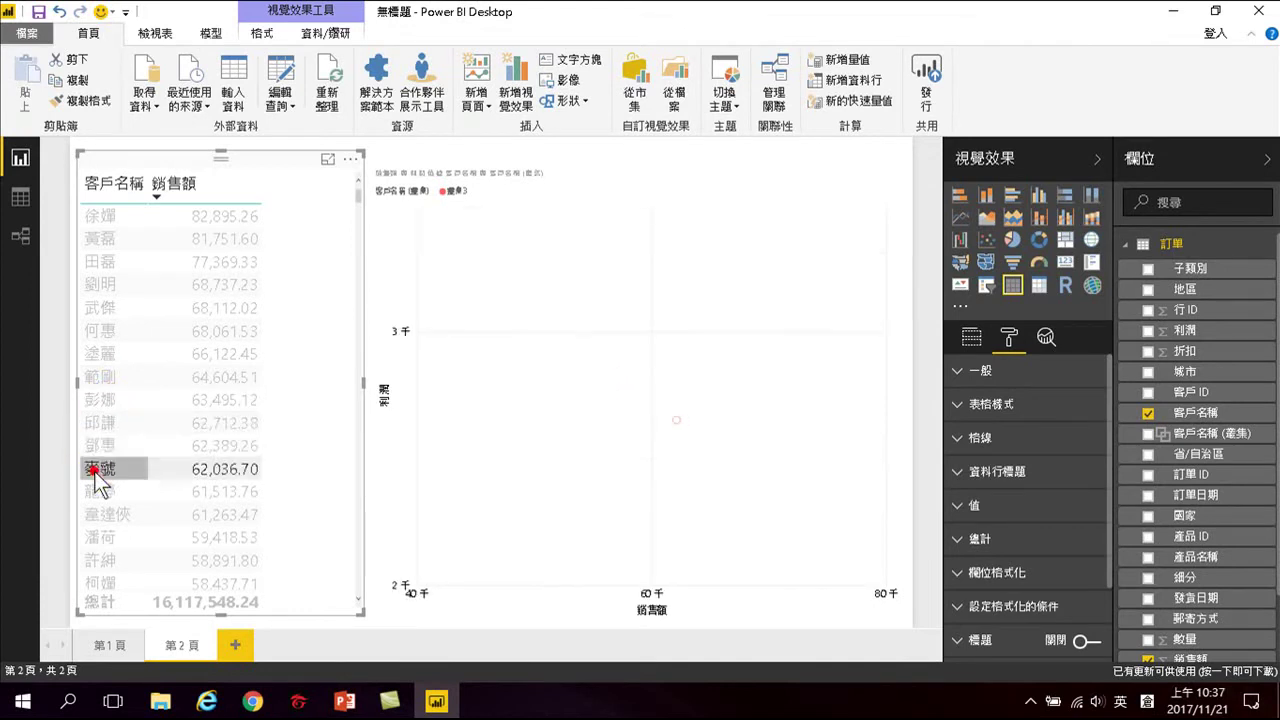
pyautogui.click(97, 491)
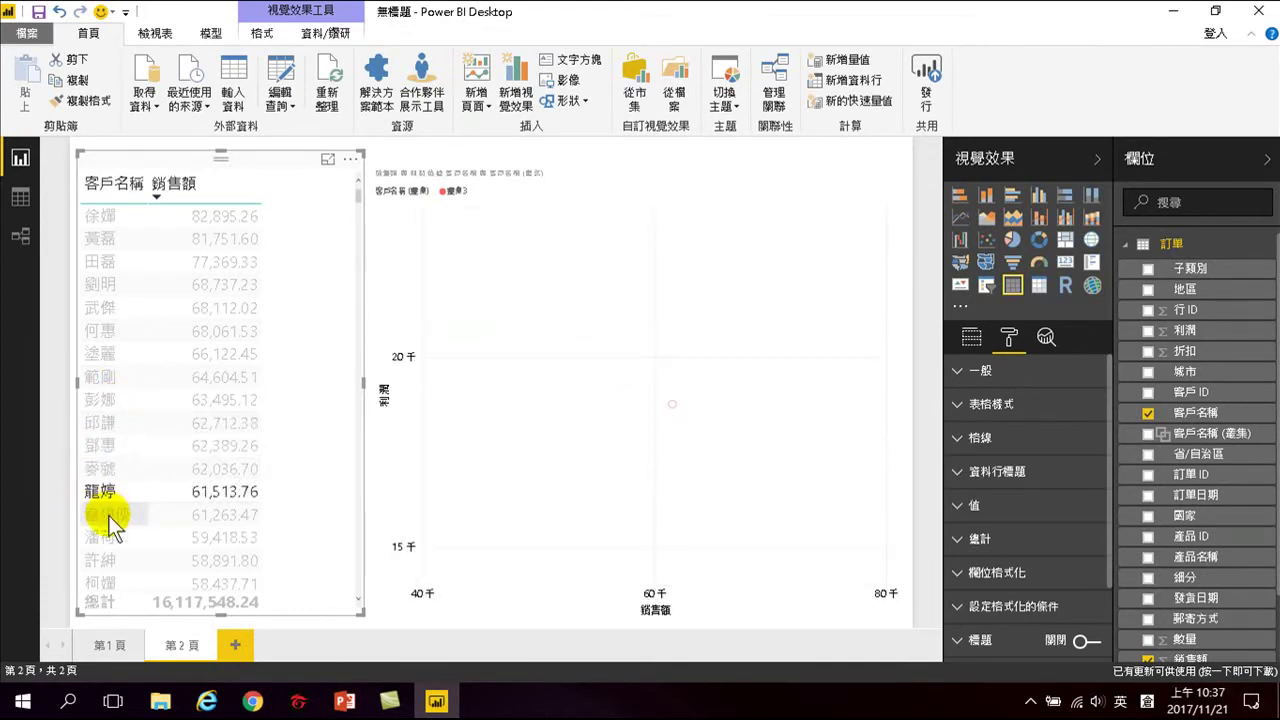
pyautogui.click(108, 515)
pyautogui.click(105, 538)
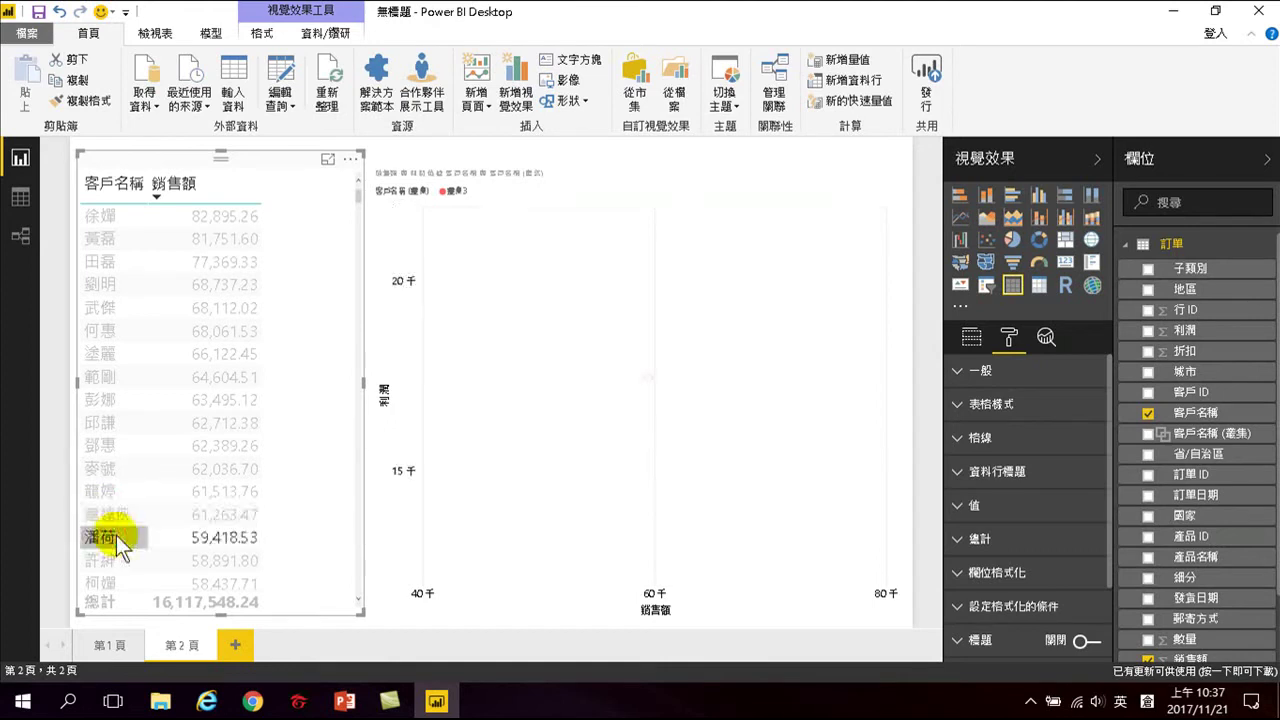
# - Check customers 58,891.80 through 56,403.62, recheck three, then clear the scatter-chart filter
pyautogui.scroll(-3, 115, 535)
pyautogui.click(106, 428)
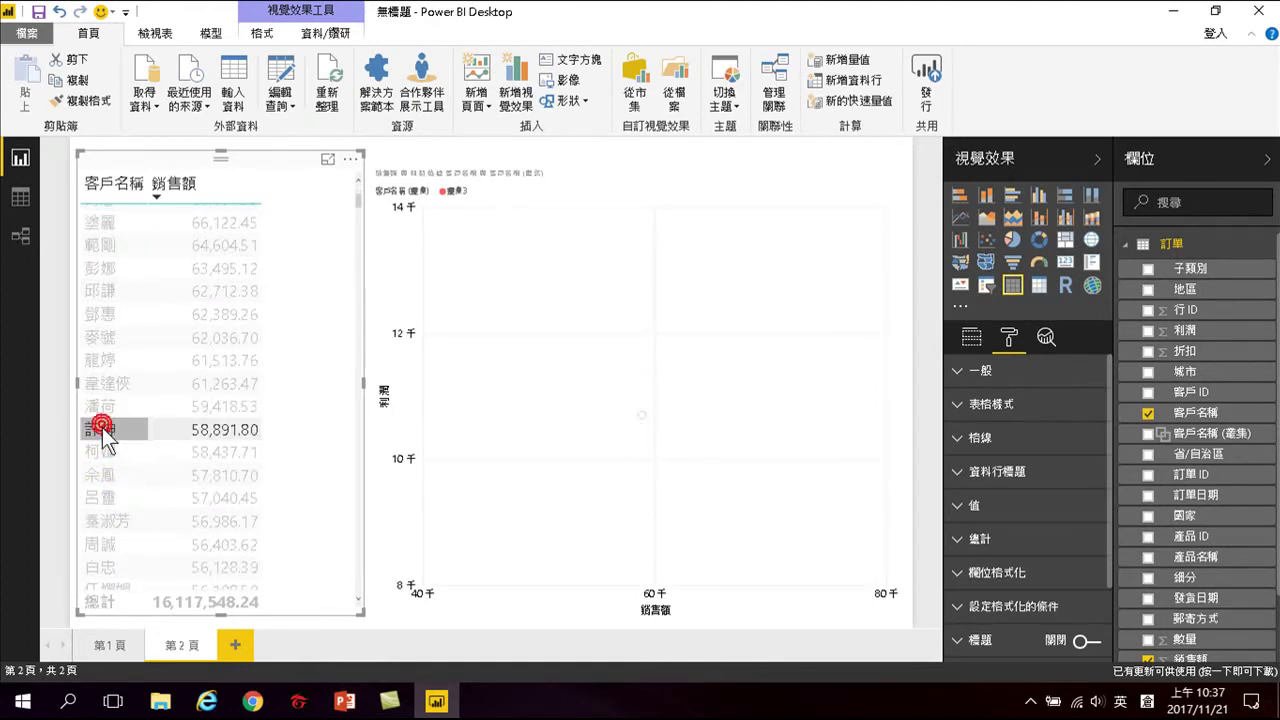
pyautogui.click(104, 452)
pyautogui.click(103, 475)
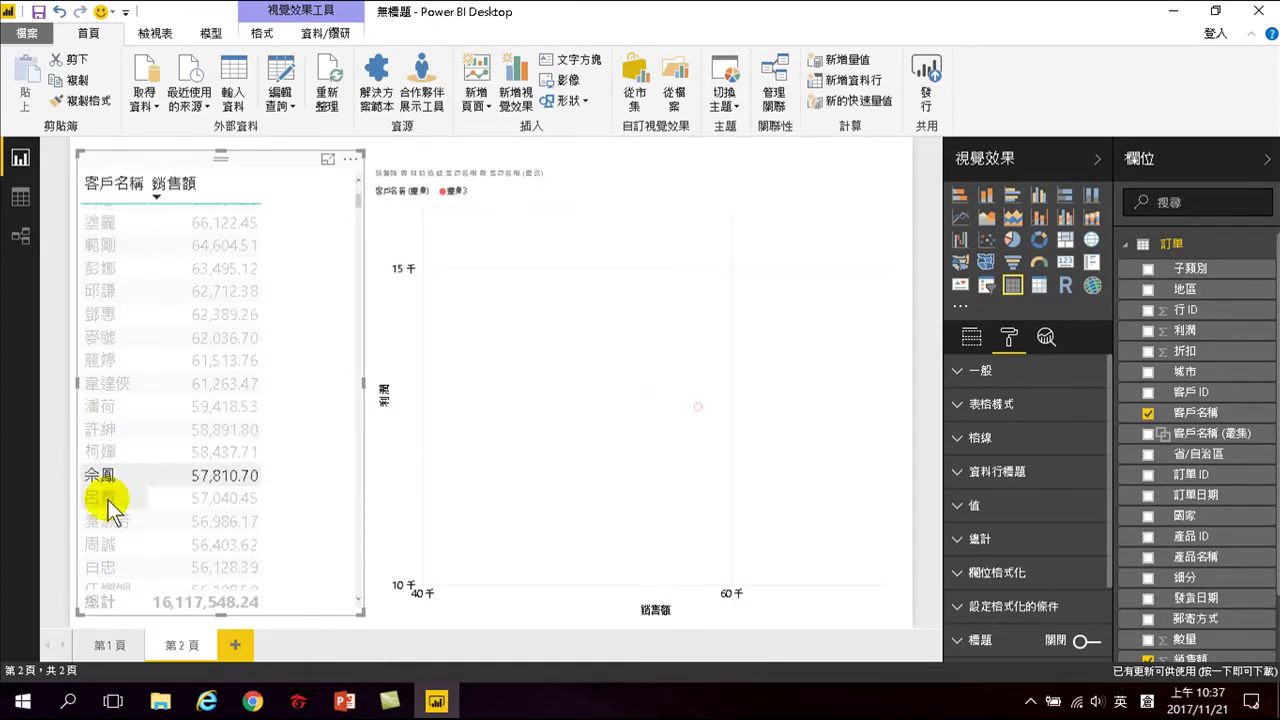
pyautogui.click(103, 498)
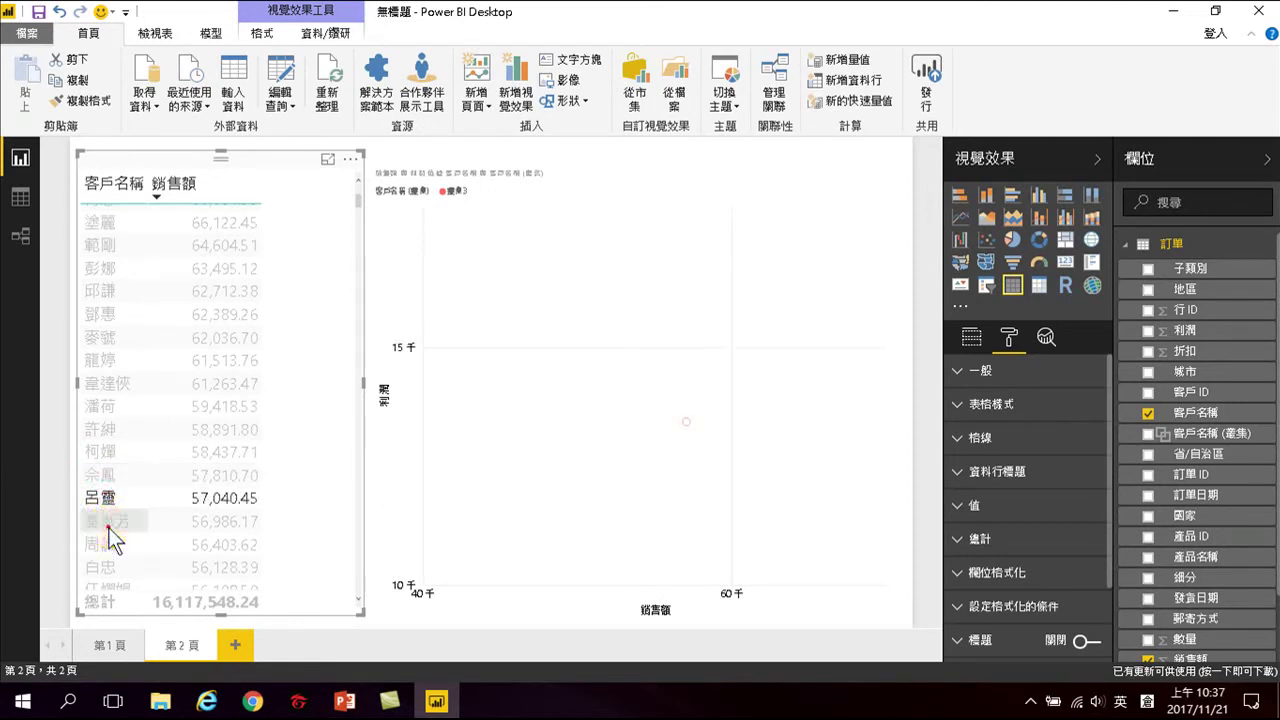
pyautogui.click(107, 521)
pyautogui.click(107, 546)
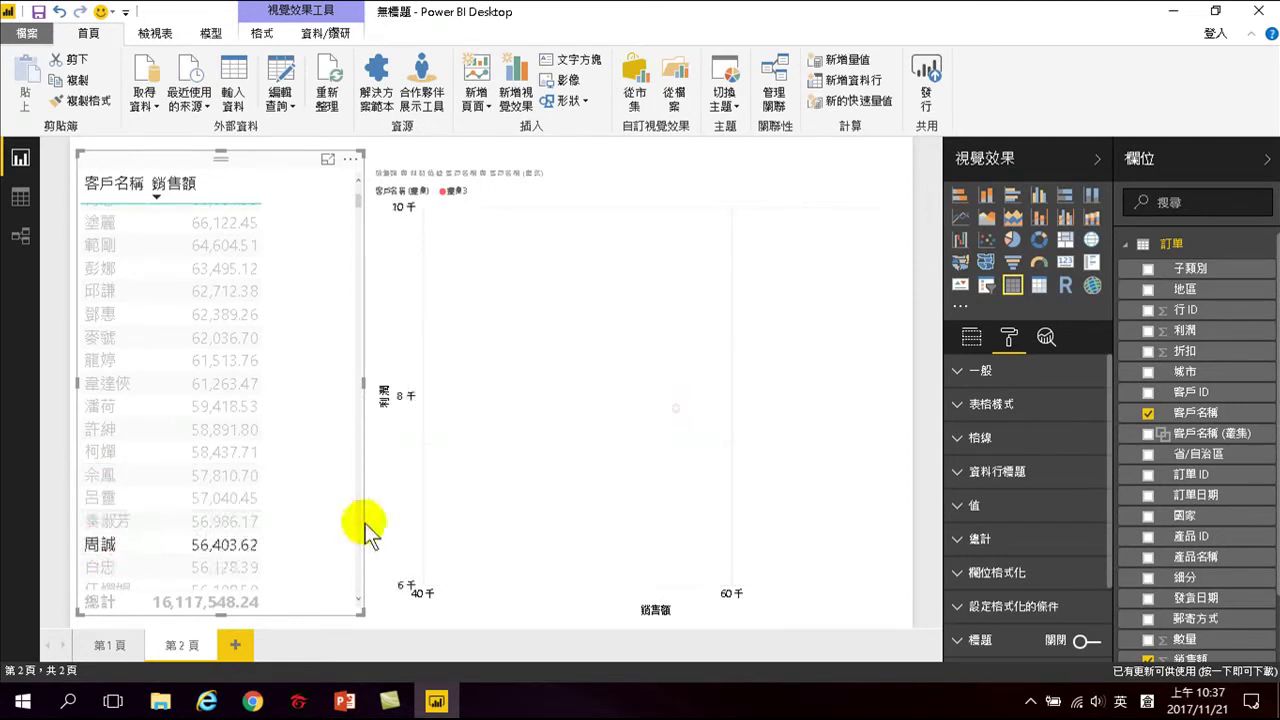
pyautogui.click(105, 221)
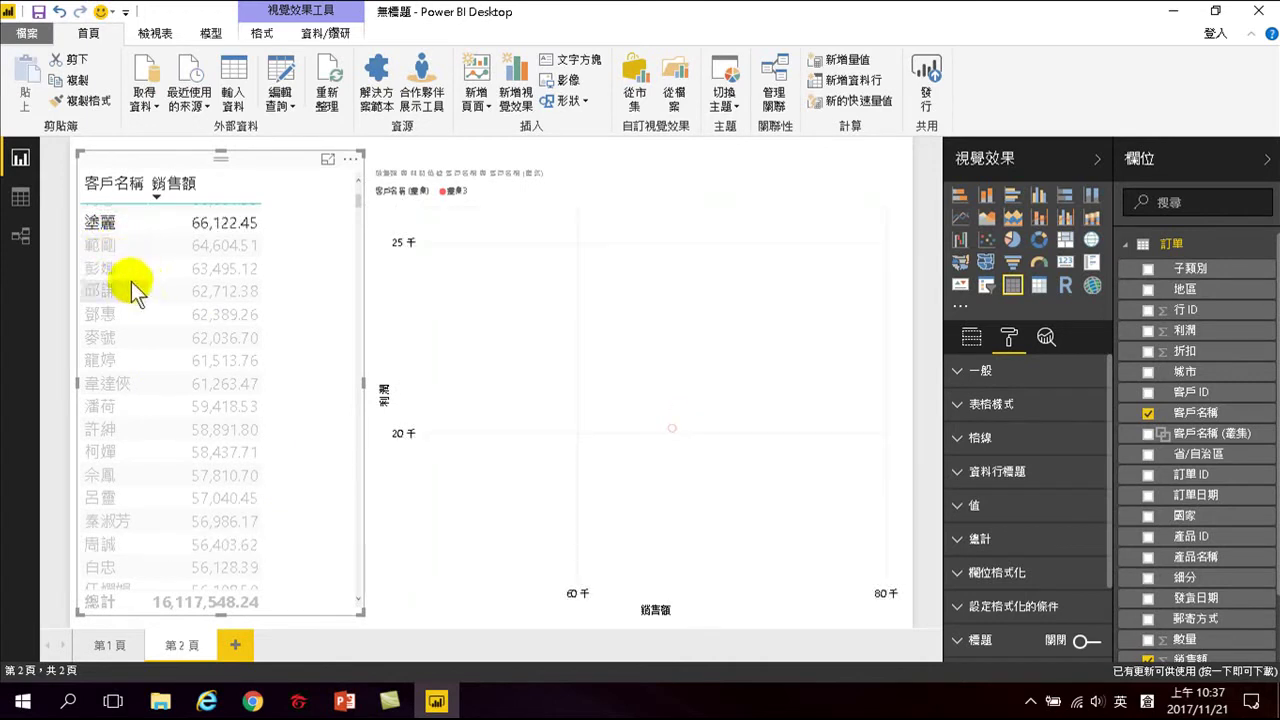
pyautogui.click(112, 246)
pyautogui.click(104, 270)
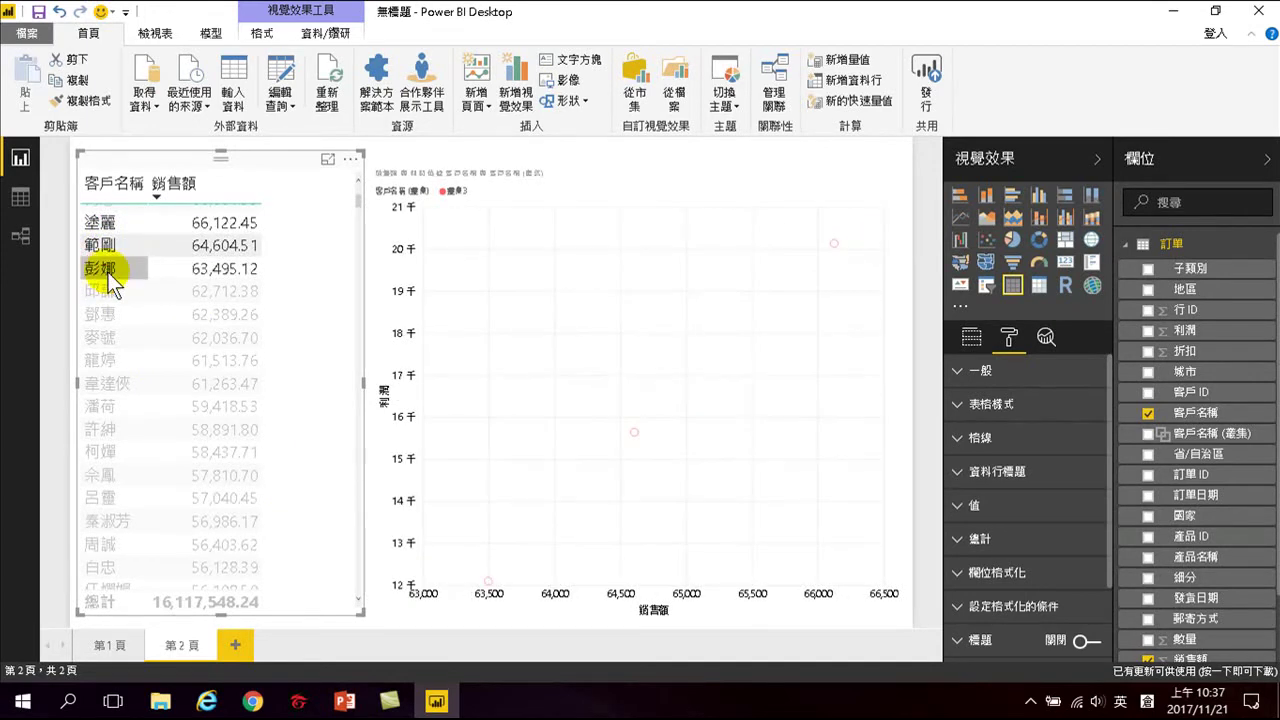
pyautogui.click(717, 329)
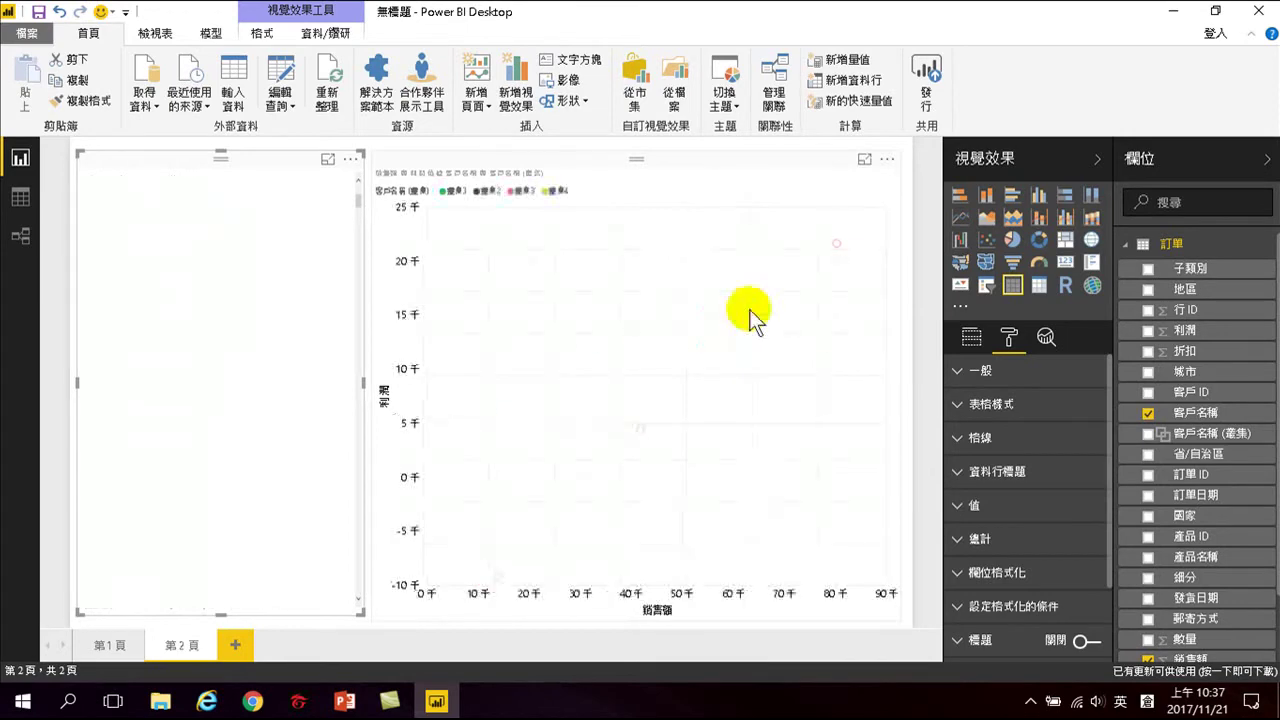
# - Cross-filter the table from two scatter points, then add the 利潤 field to the customer table
pyautogui.click(706, 571)
pyautogui.click(663, 565)
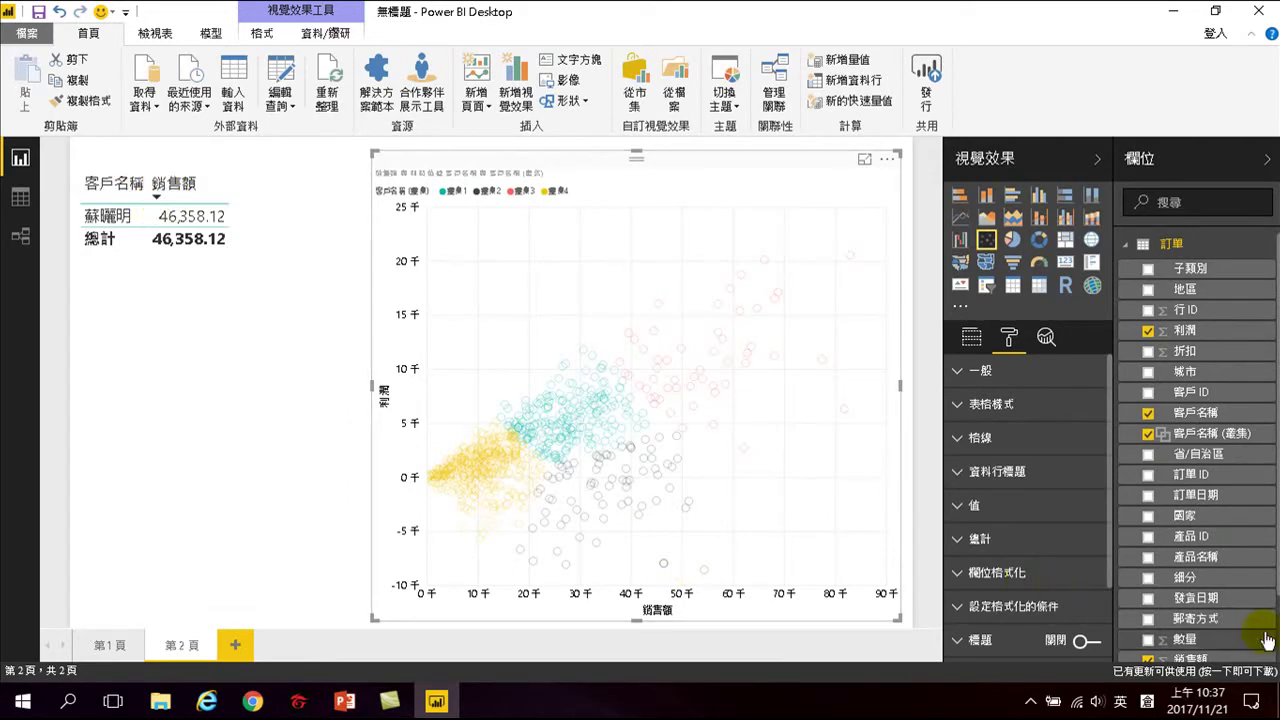
pyautogui.click(213, 321)
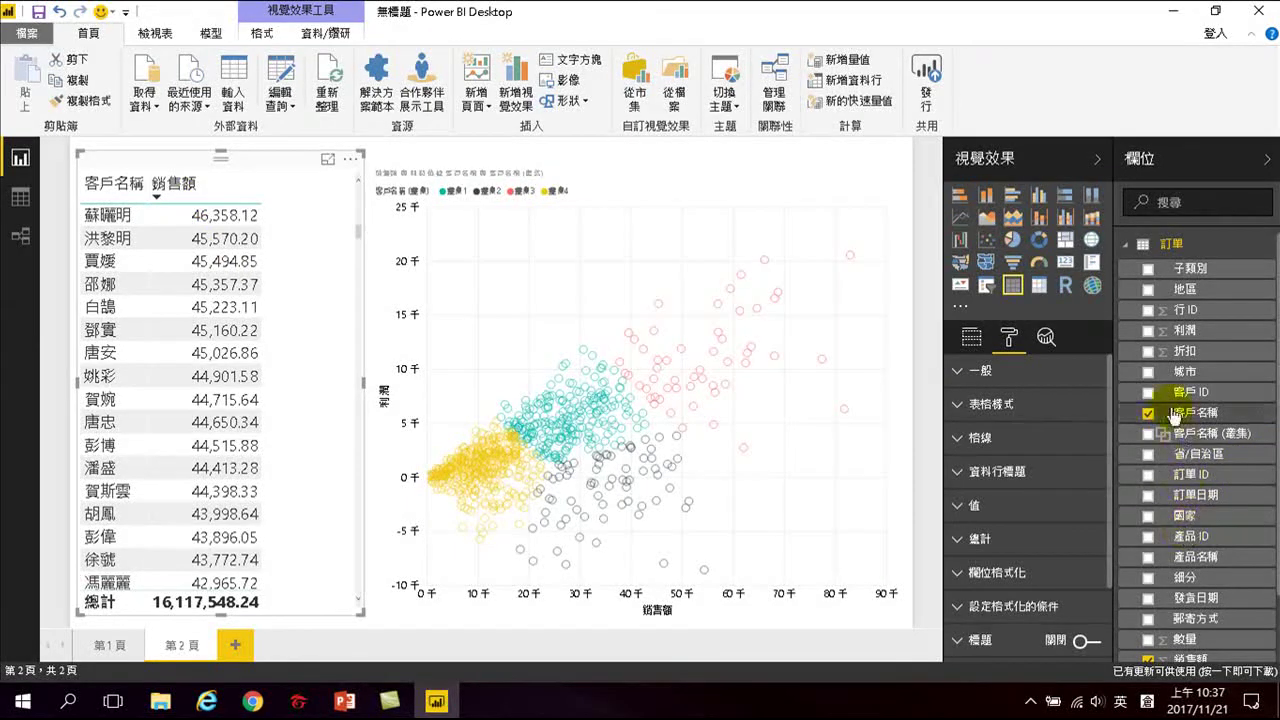
pyautogui.click(1149, 331)
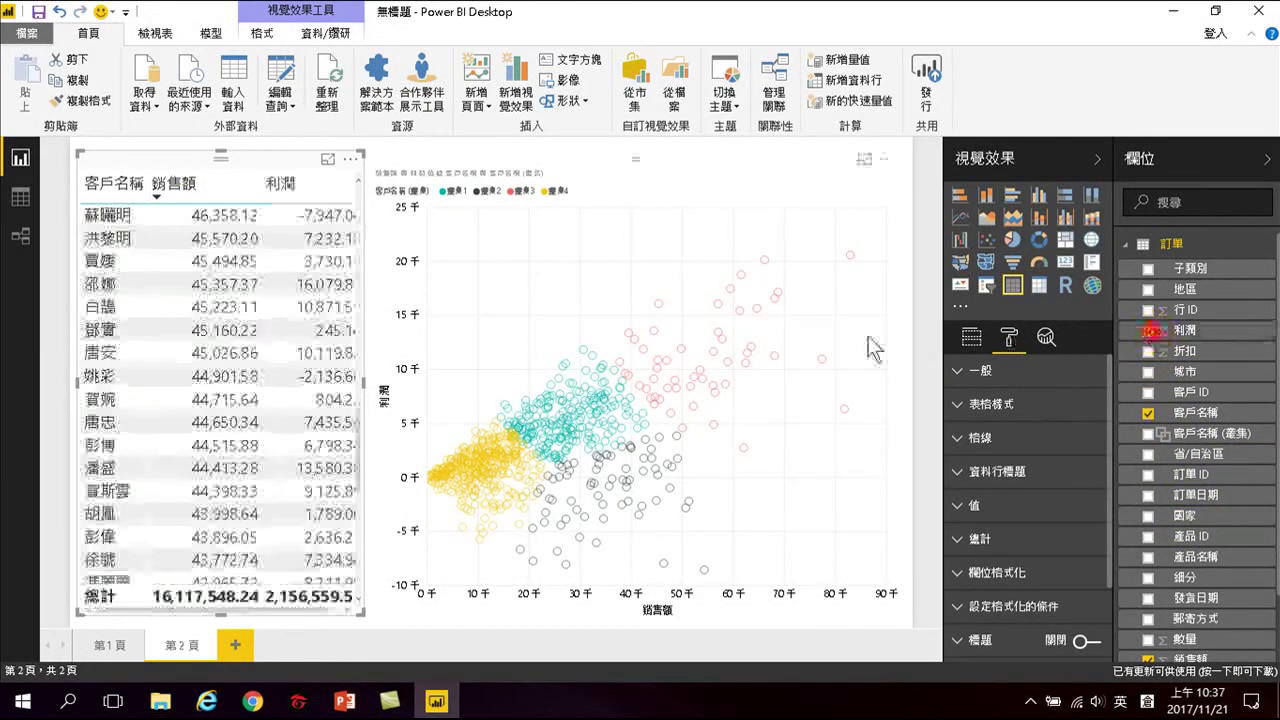
pyautogui.click(706, 572)
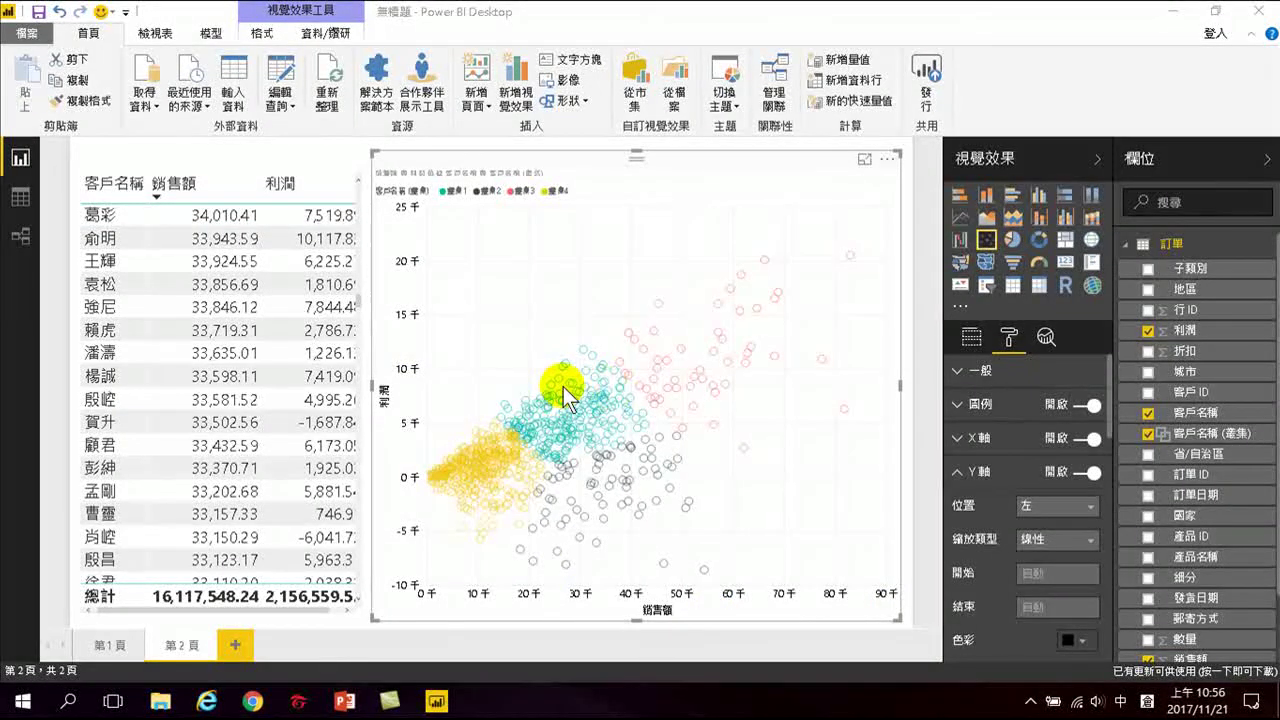
pyautogui.click(228, 240)
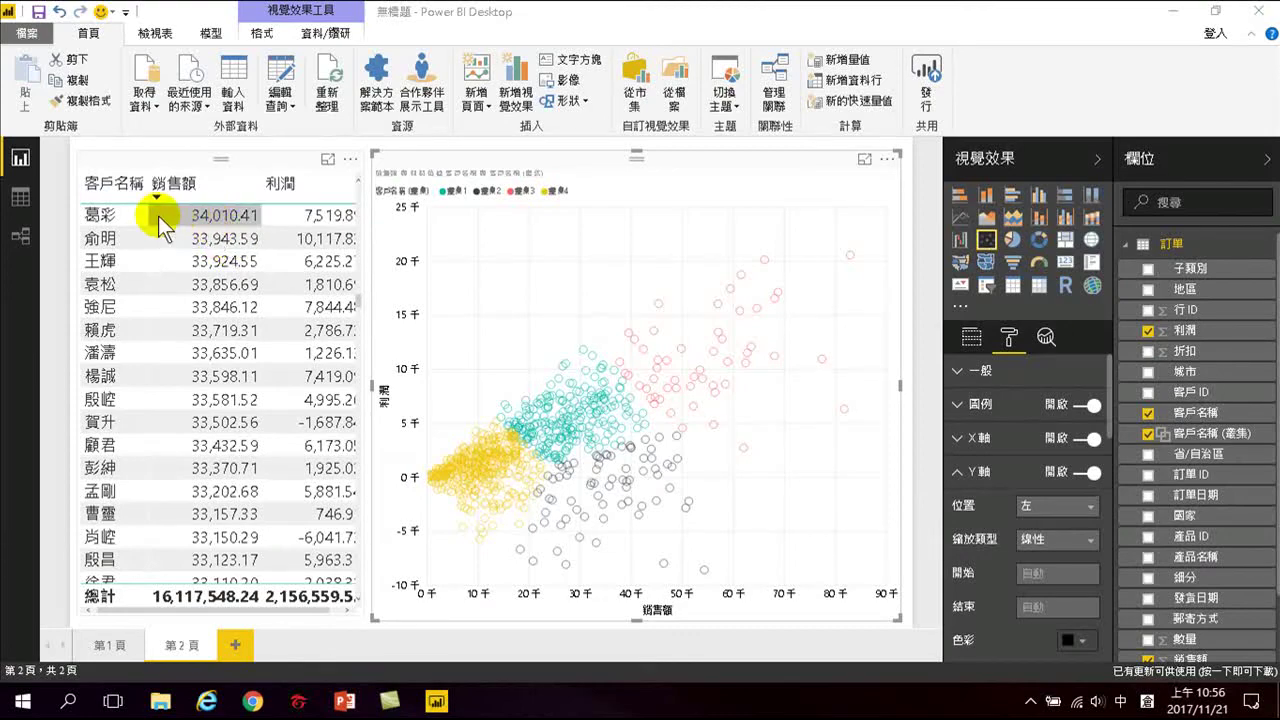
pyautogui.scroll(3, 225, 250)
pyautogui.scroll(15, 250, 280)
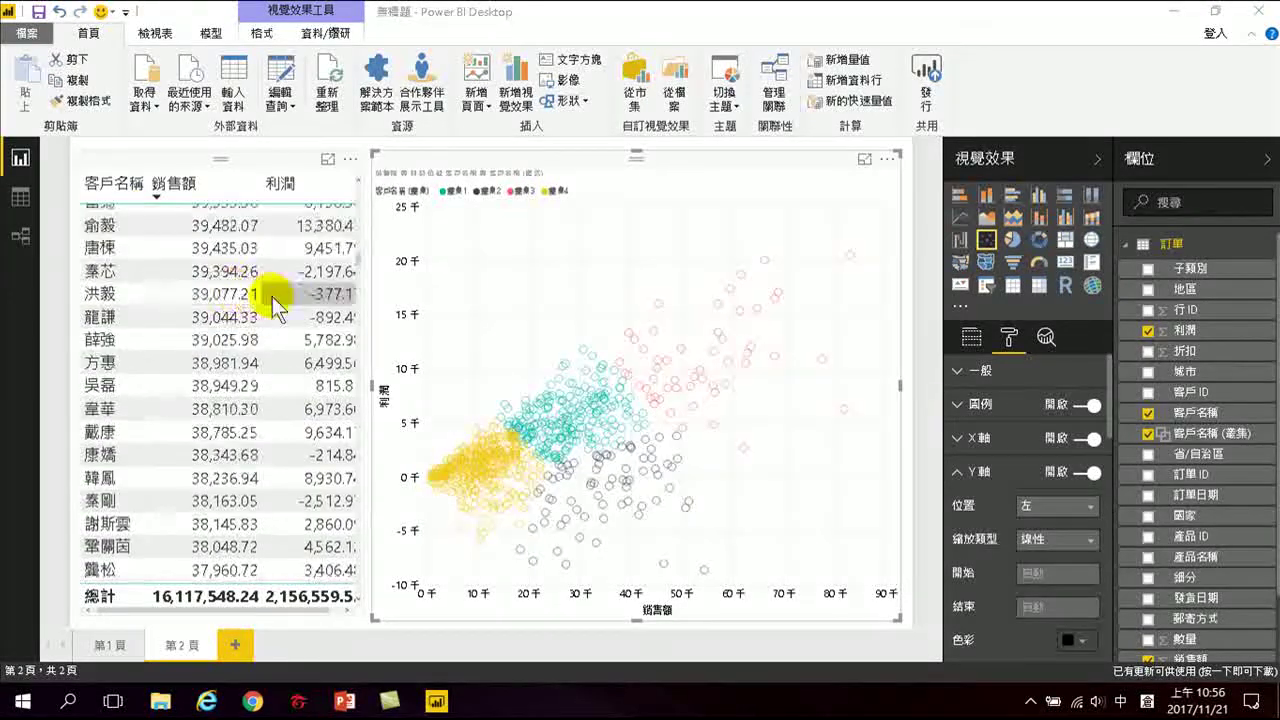
pyautogui.moveTo(362, 268); pyautogui.dragTo(345, 190)
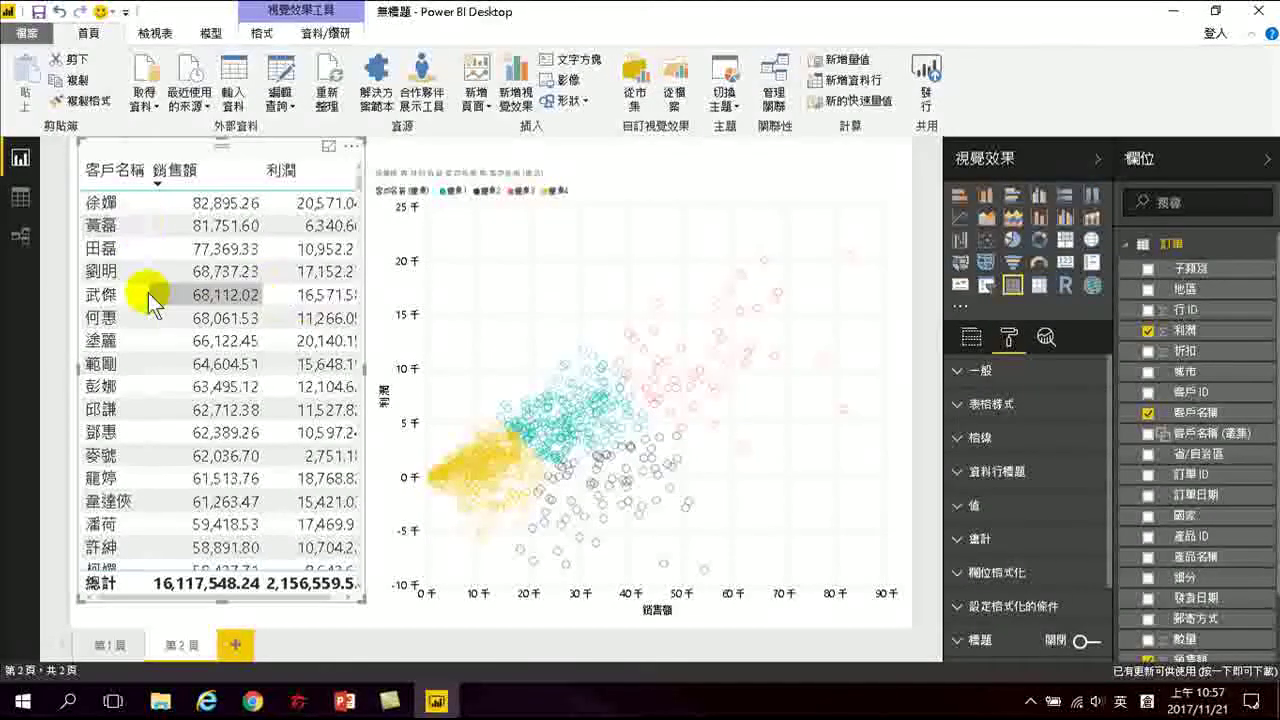
pyautogui.click(186, 438)
pyautogui.click(185, 435)
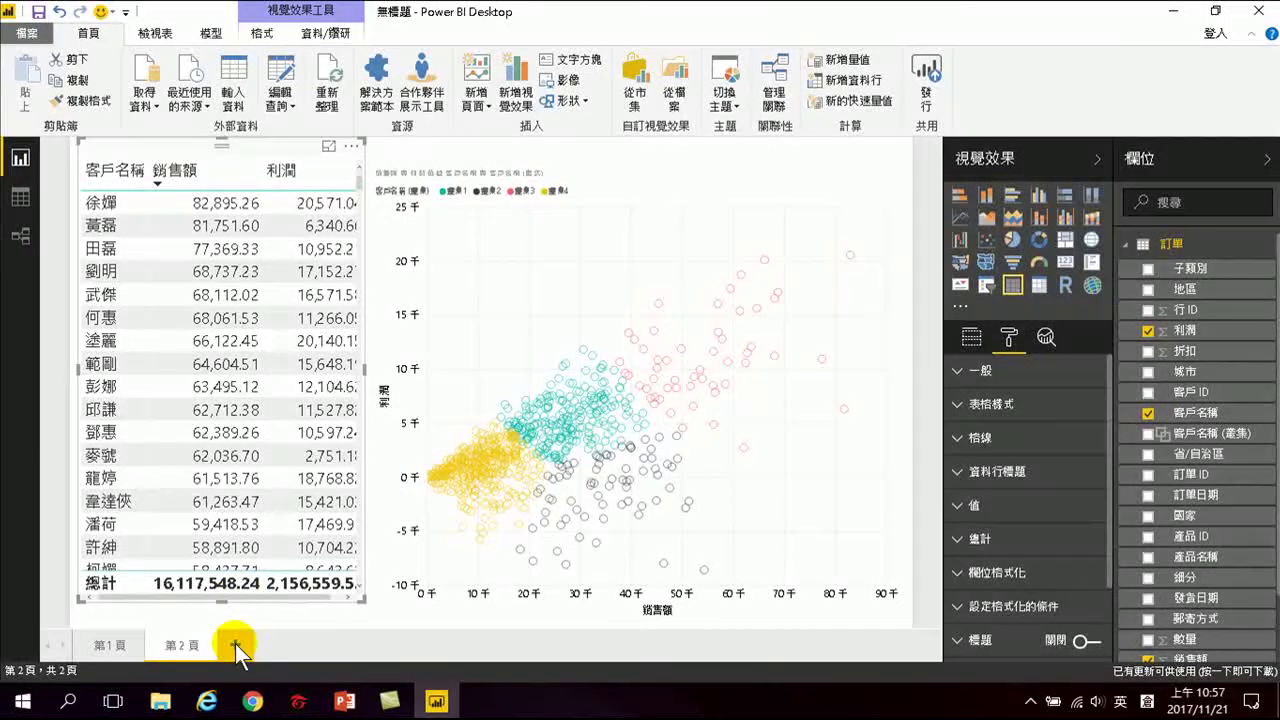
# - Add Page 3 with a page-wide column chart of 銷售額 by 訂單日期 and enable drill-down mode
pyautogui.click(235, 644)
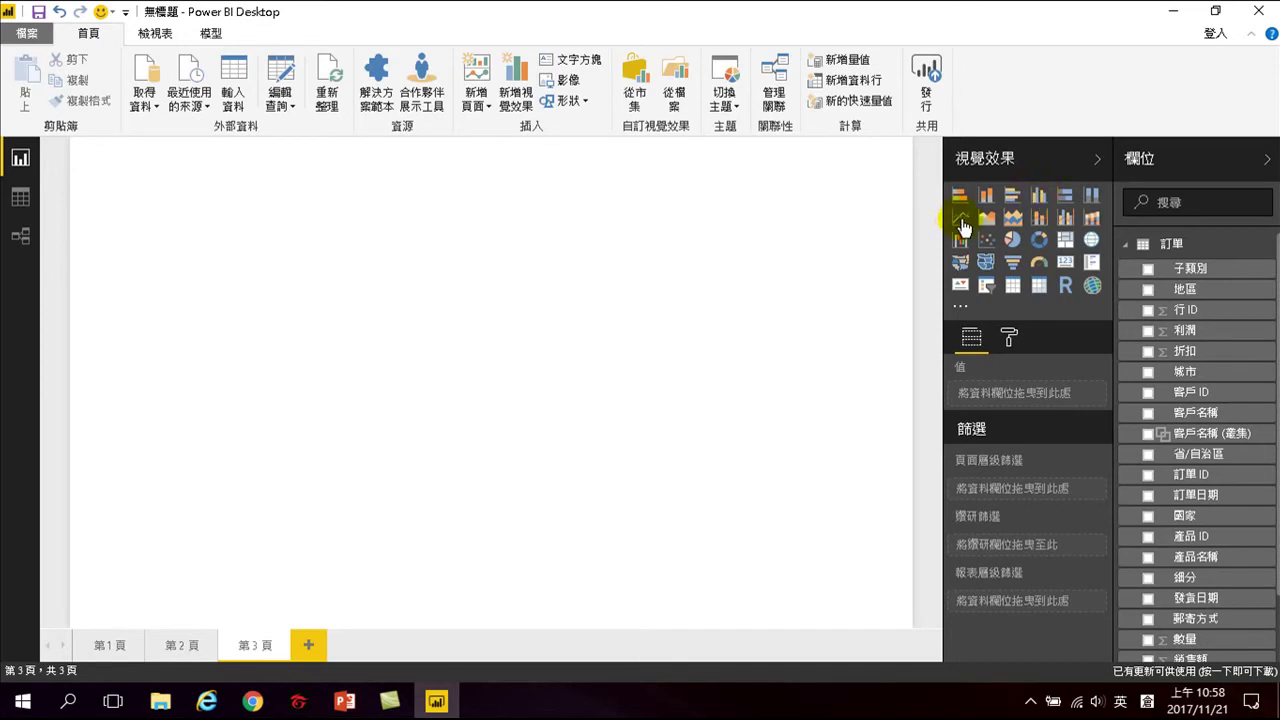
pyautogui.click(1040, 197)
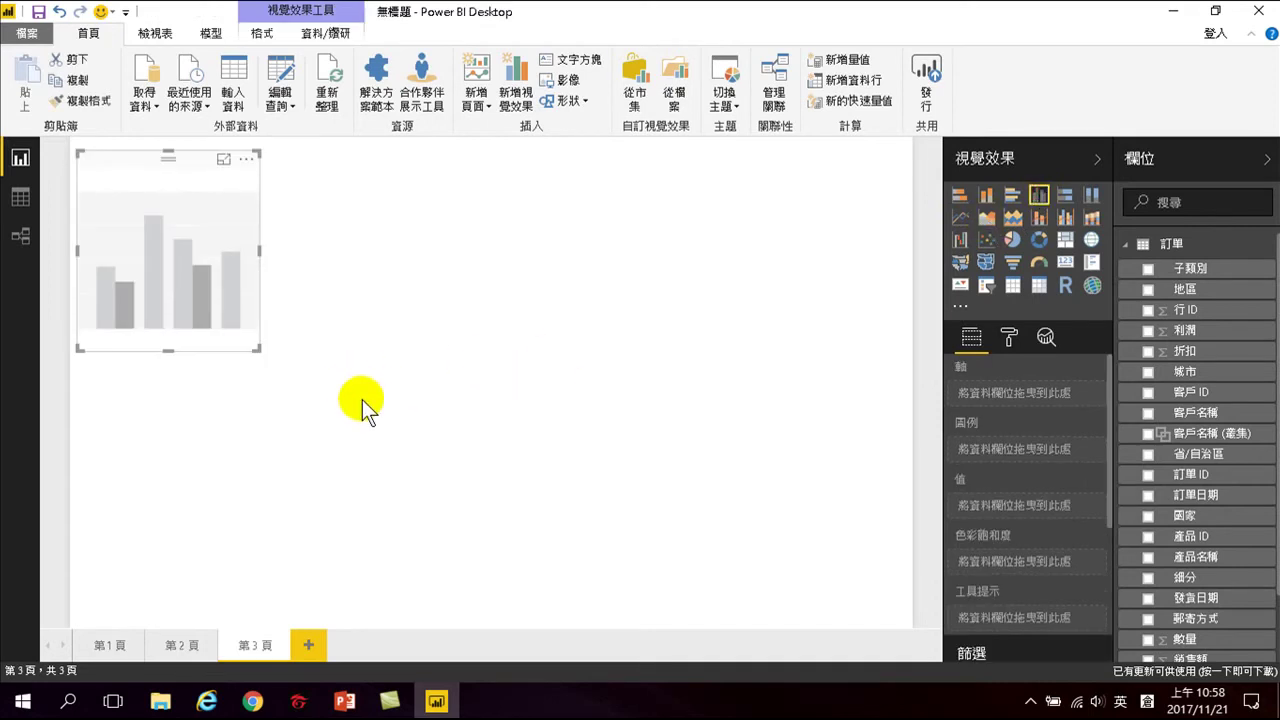
pyautogui.moveTo(258, 348); pyautogui.dragTo(903, 617)
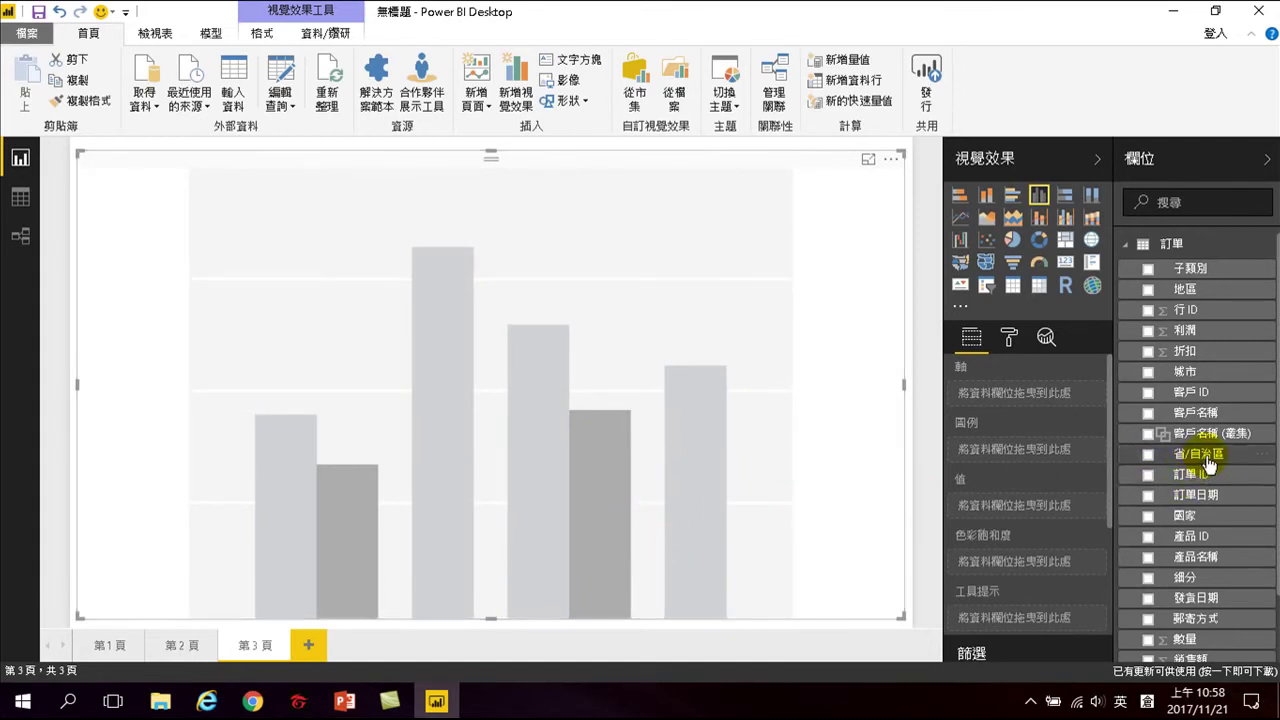
pyautogui.click(1148, 495)
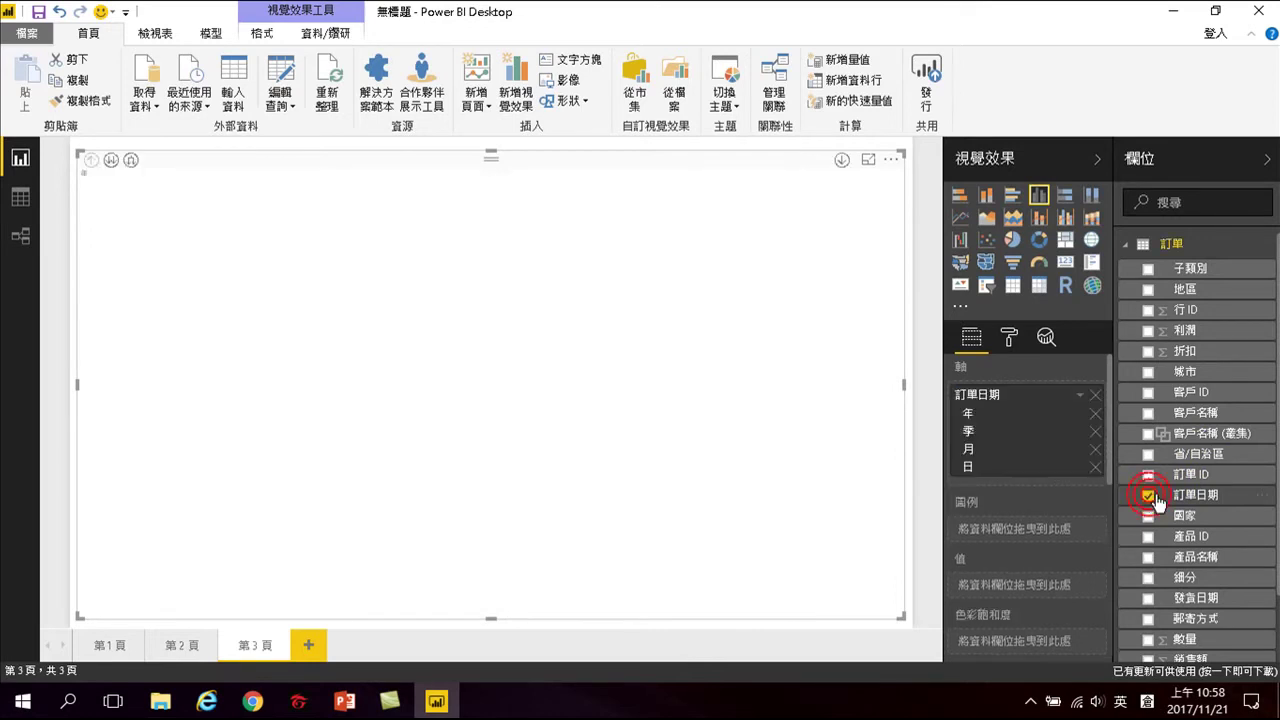
pyautogui.scroll(-3, 1155, 615)
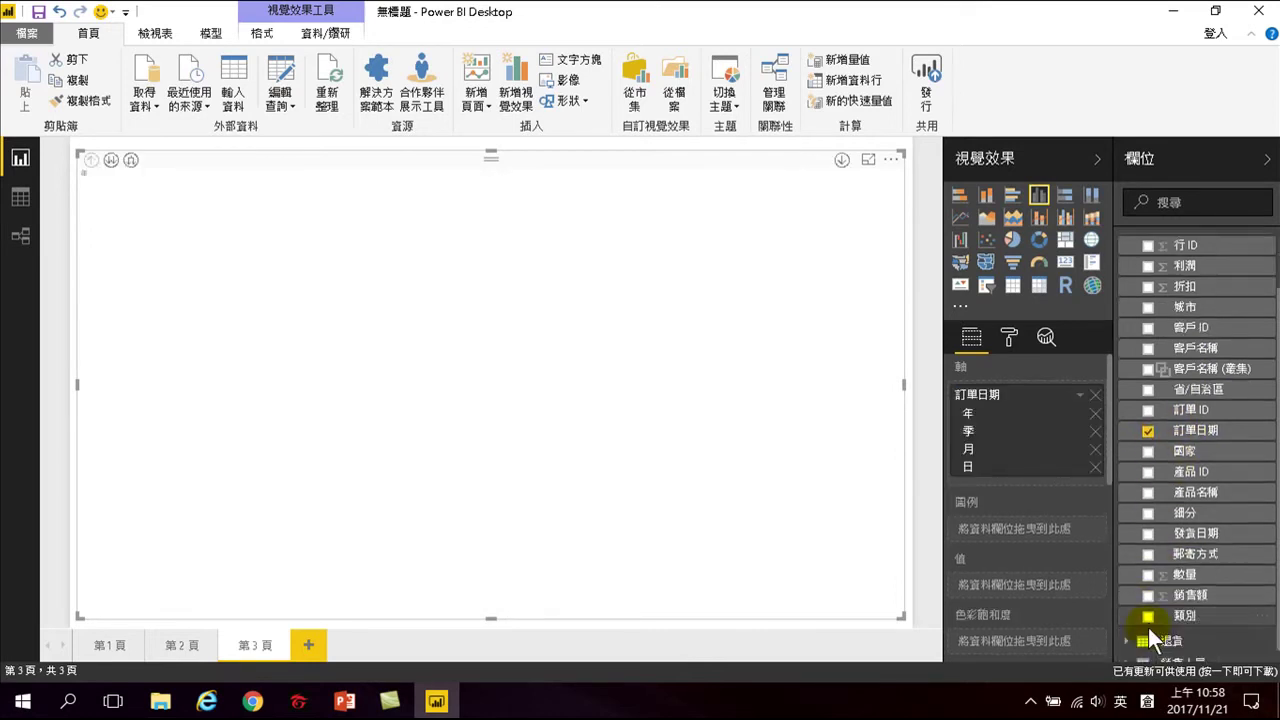
pyautogui.click(1148, 582)
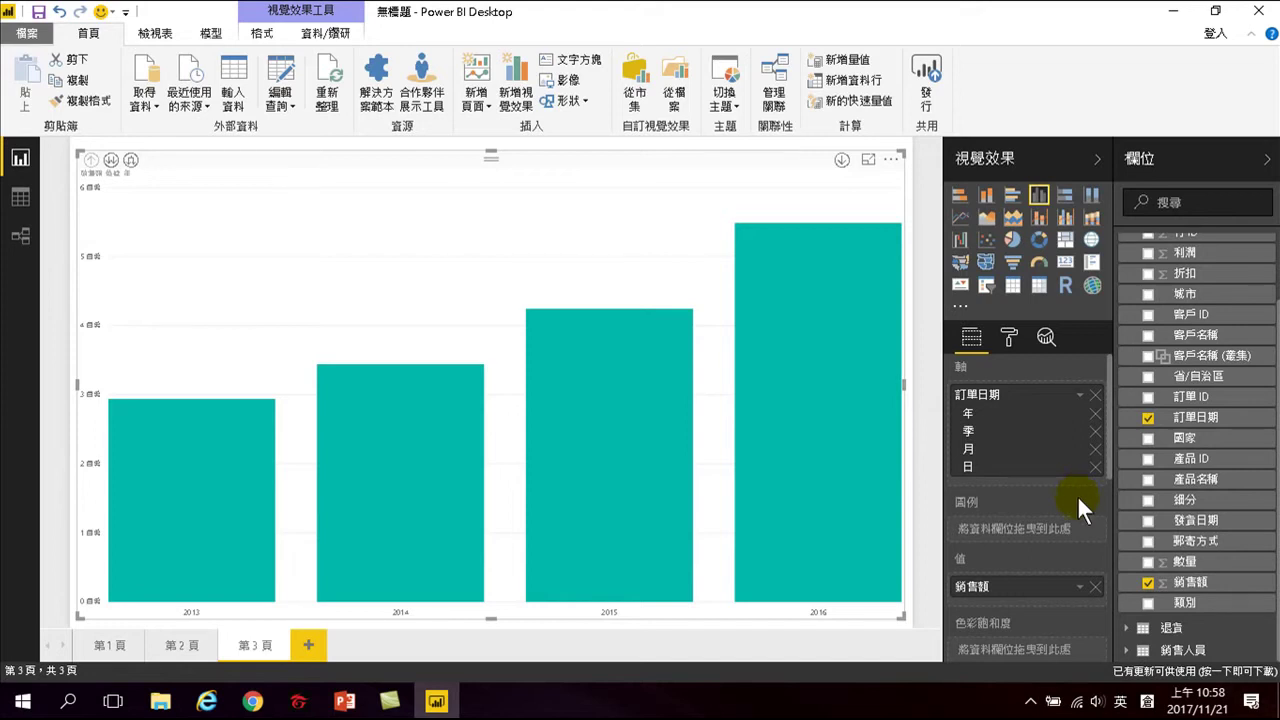
pyautogui.click(842, 161)
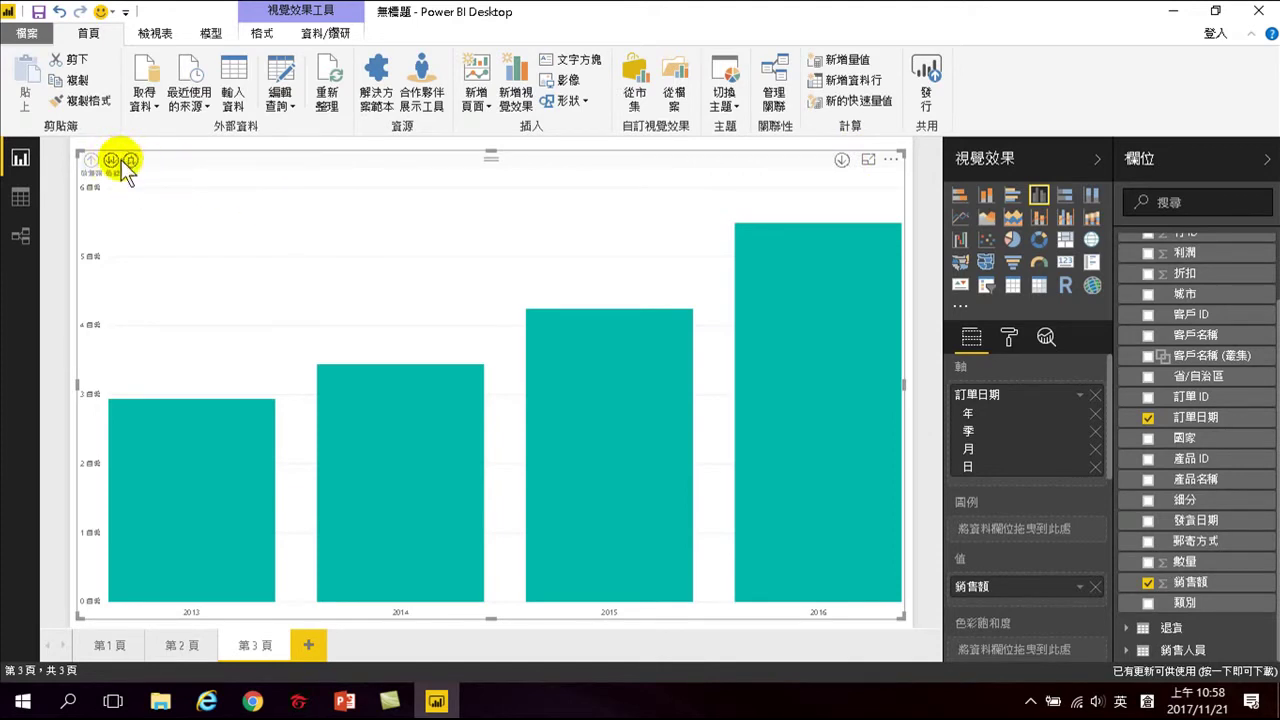
pyautogui.click(842, 162)
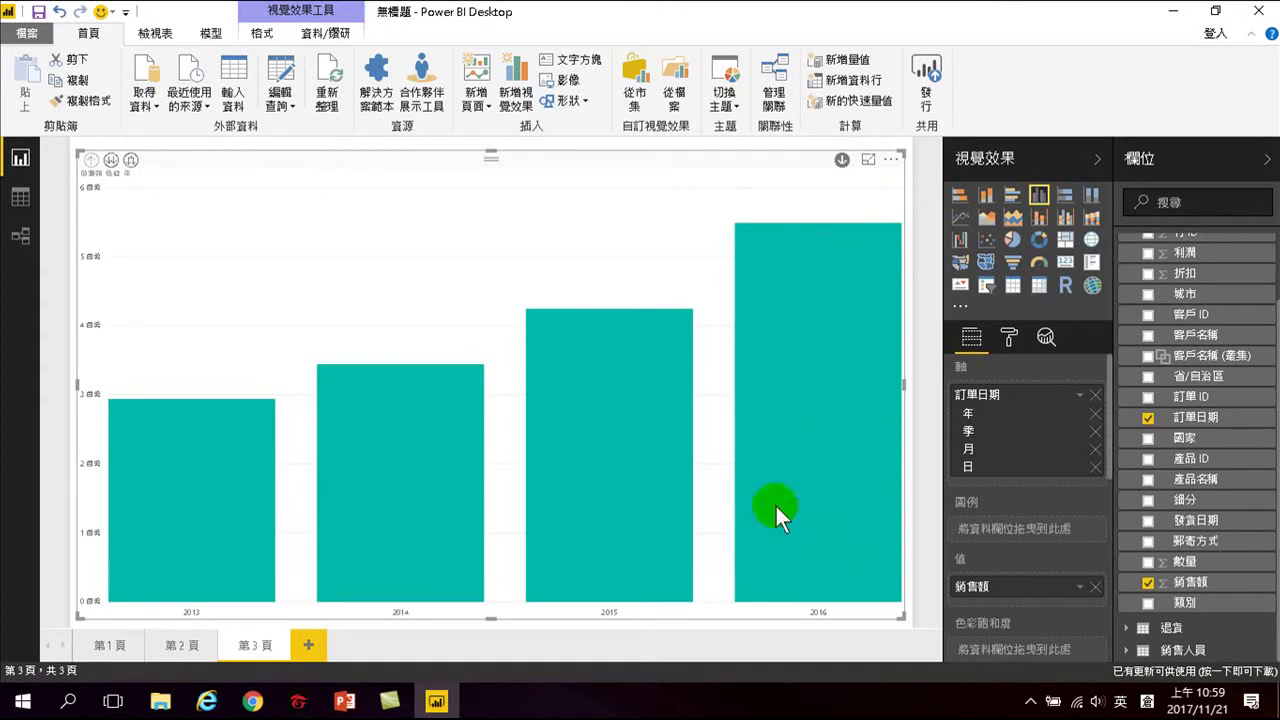
pyautogui.click(797, 338)
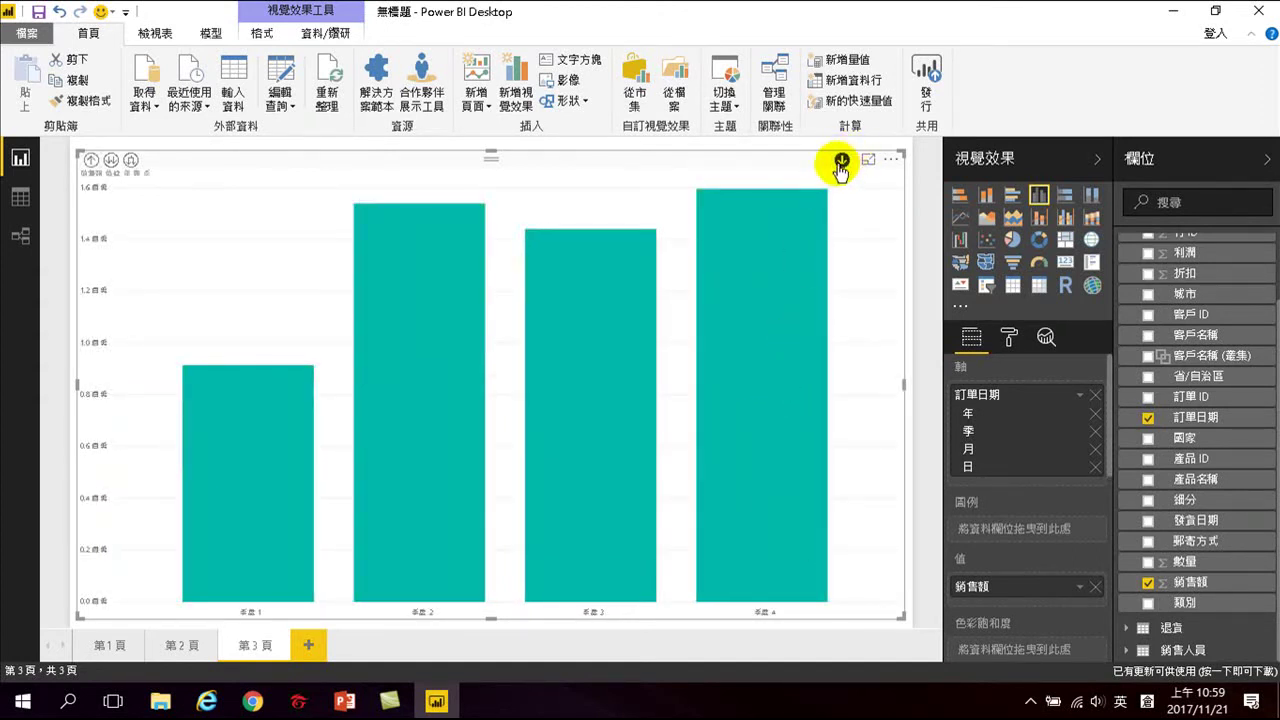
pyautogui.click(765, 323)
pyautogui.click(421, 318)
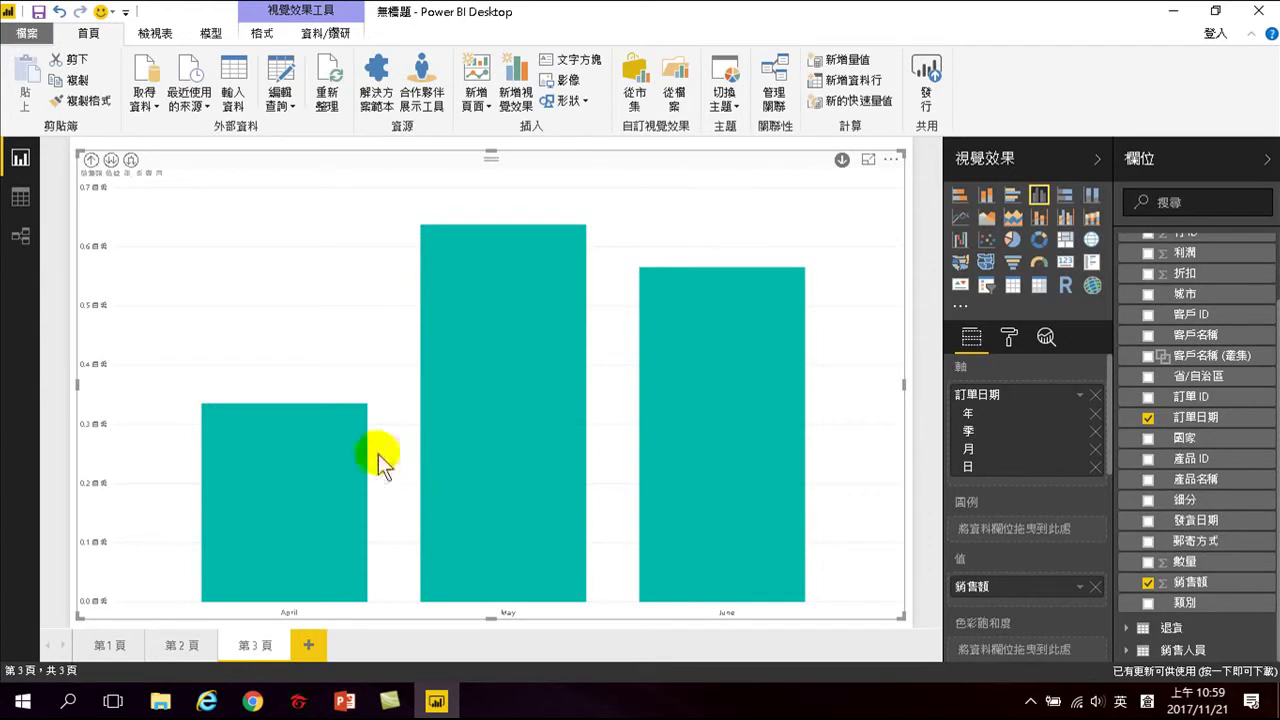
pyautogui.click(345, 544)
pyautogui.click(91, 161)
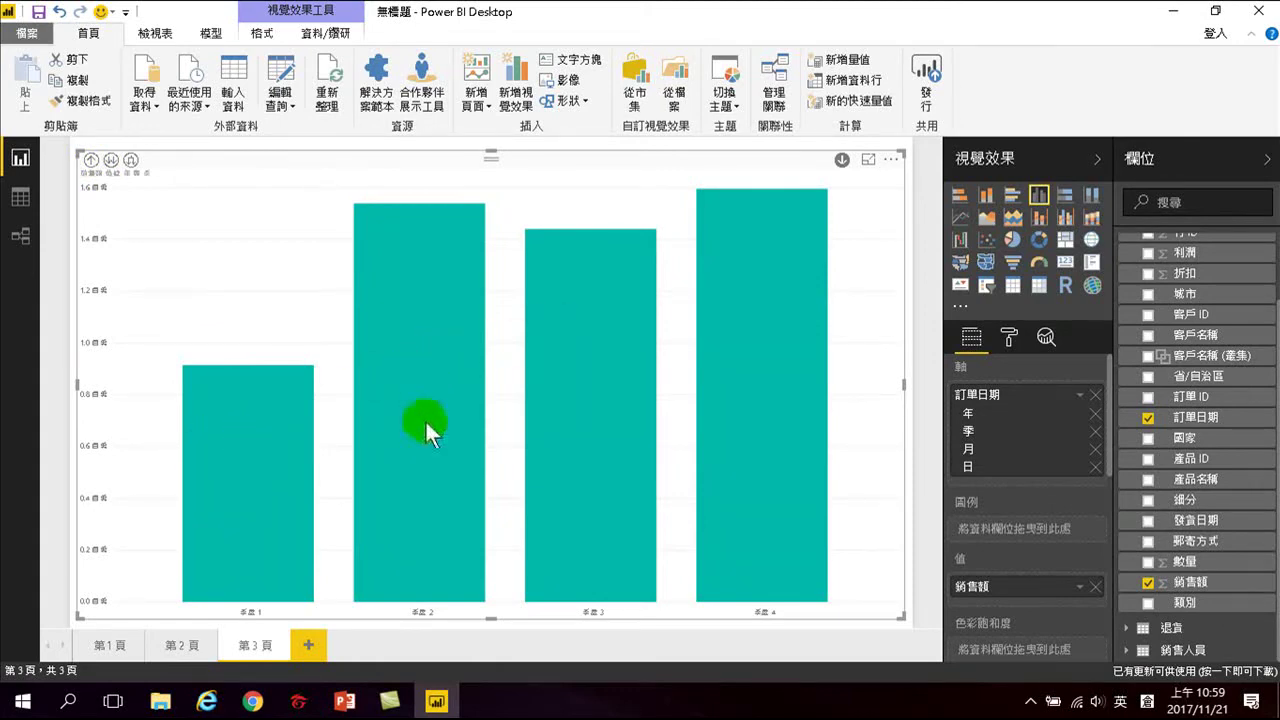
pyautogui.click(400, 387)
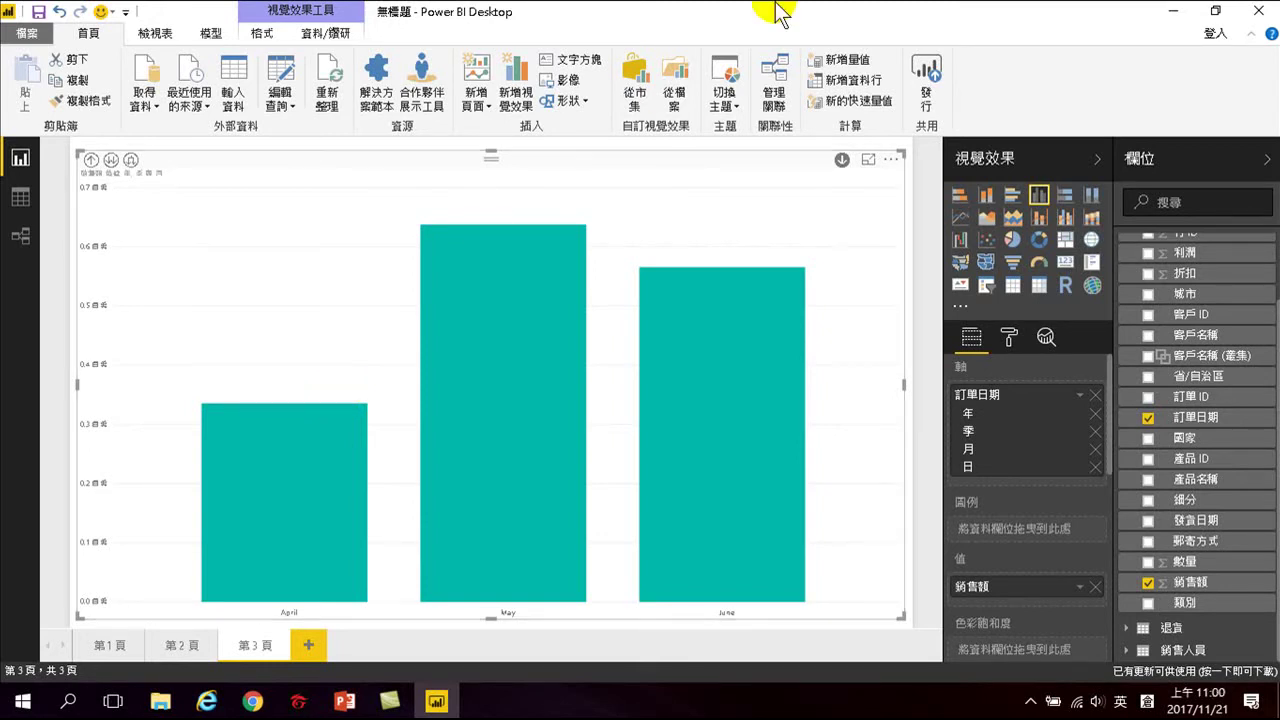
pyautogui.click(843, 161)
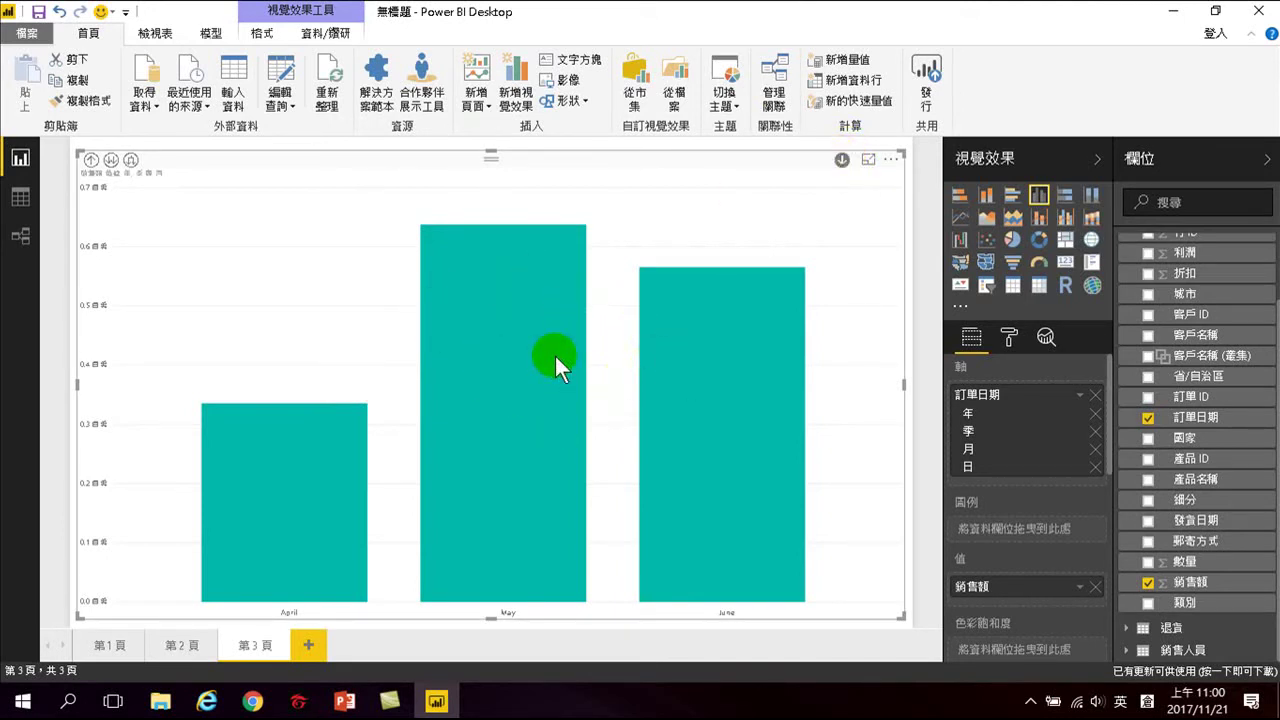
pyautogui.click(842, 160)
pyautogui.click(842, 161)
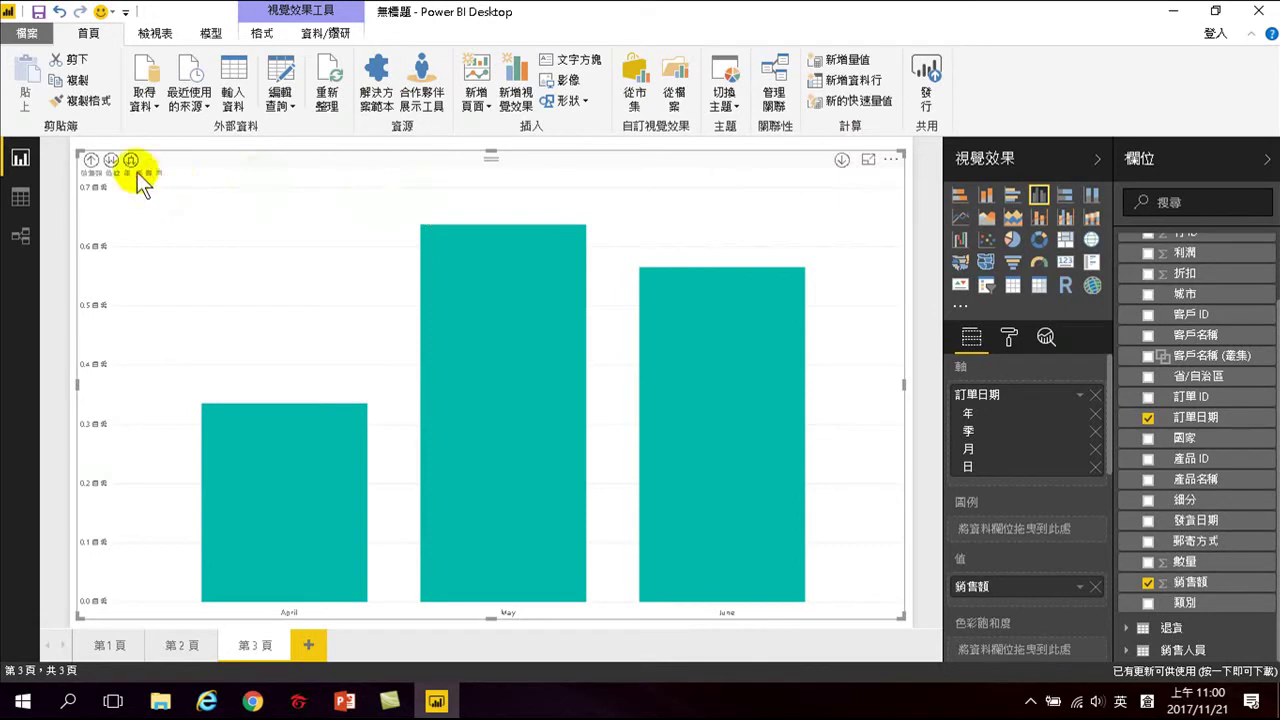
pyautogui.click(90, 161)
pyautogui.click(90, 161)
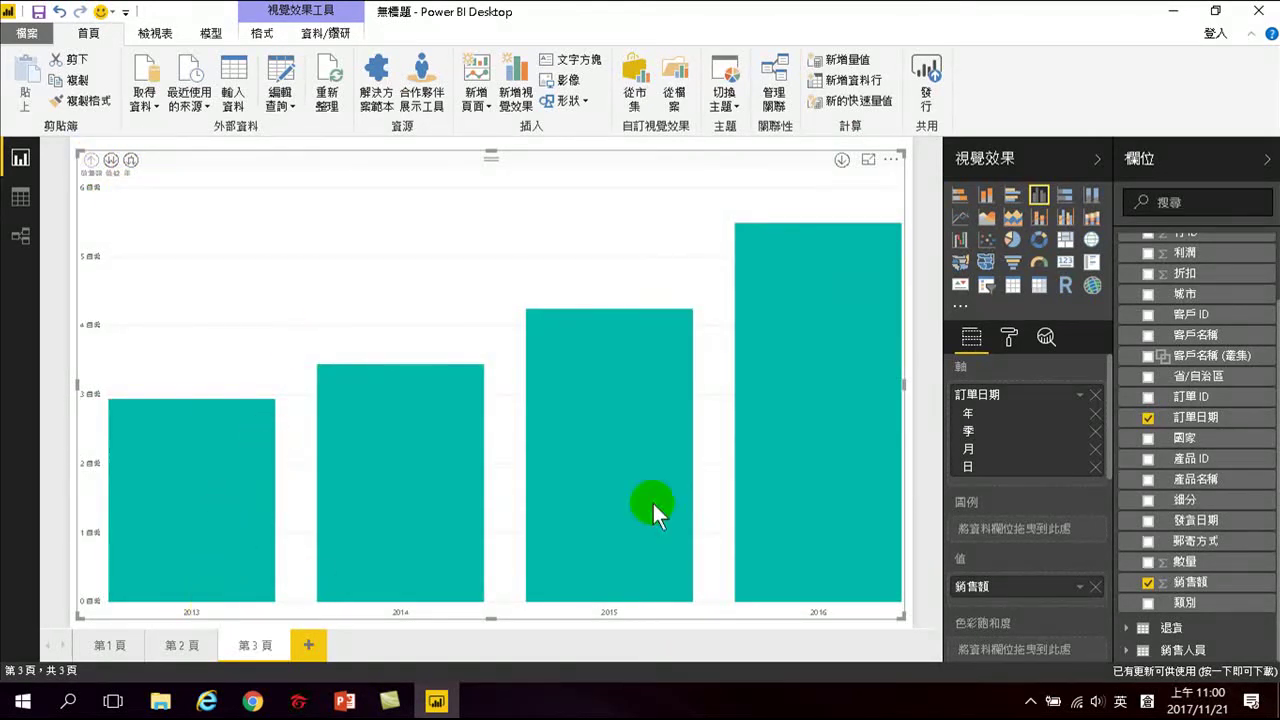
# - Set the x-axis text size to 19 and drill the 2016 column into quarters
pyautogui.click(1005, 340)
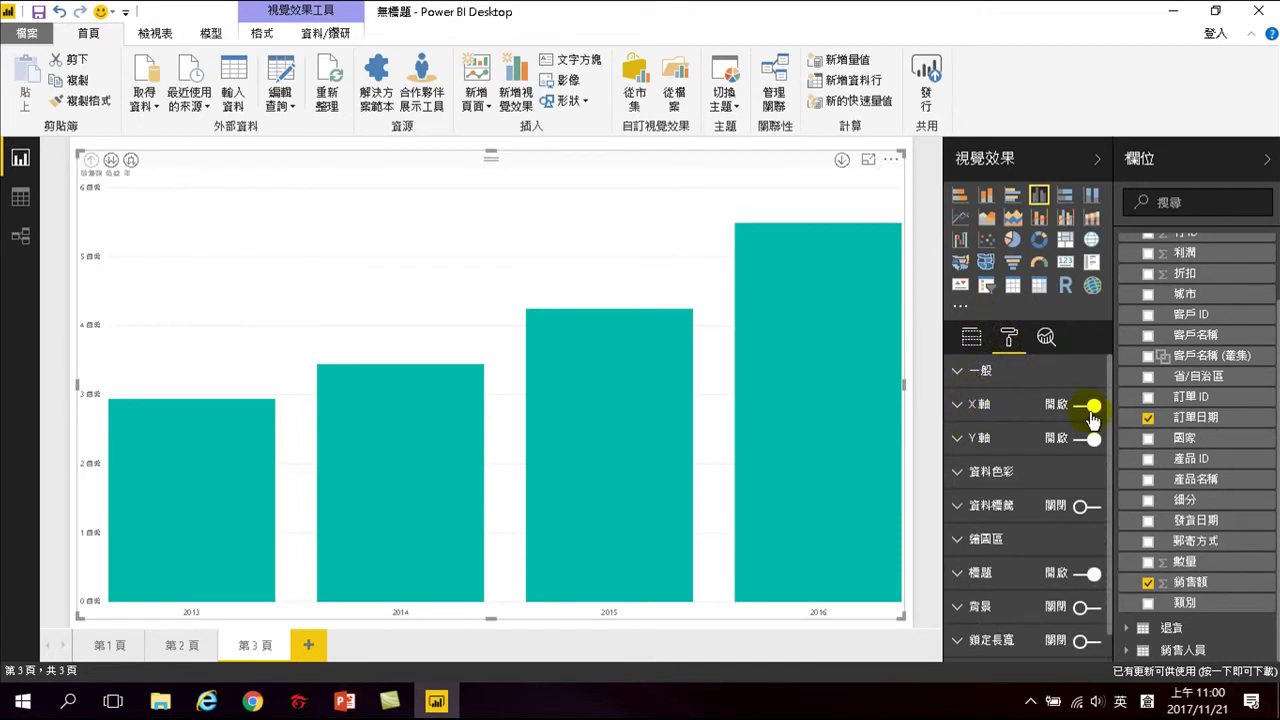
pyautogui.click(978, 405)
pyautogui.scroll(-3, 1050, 420)
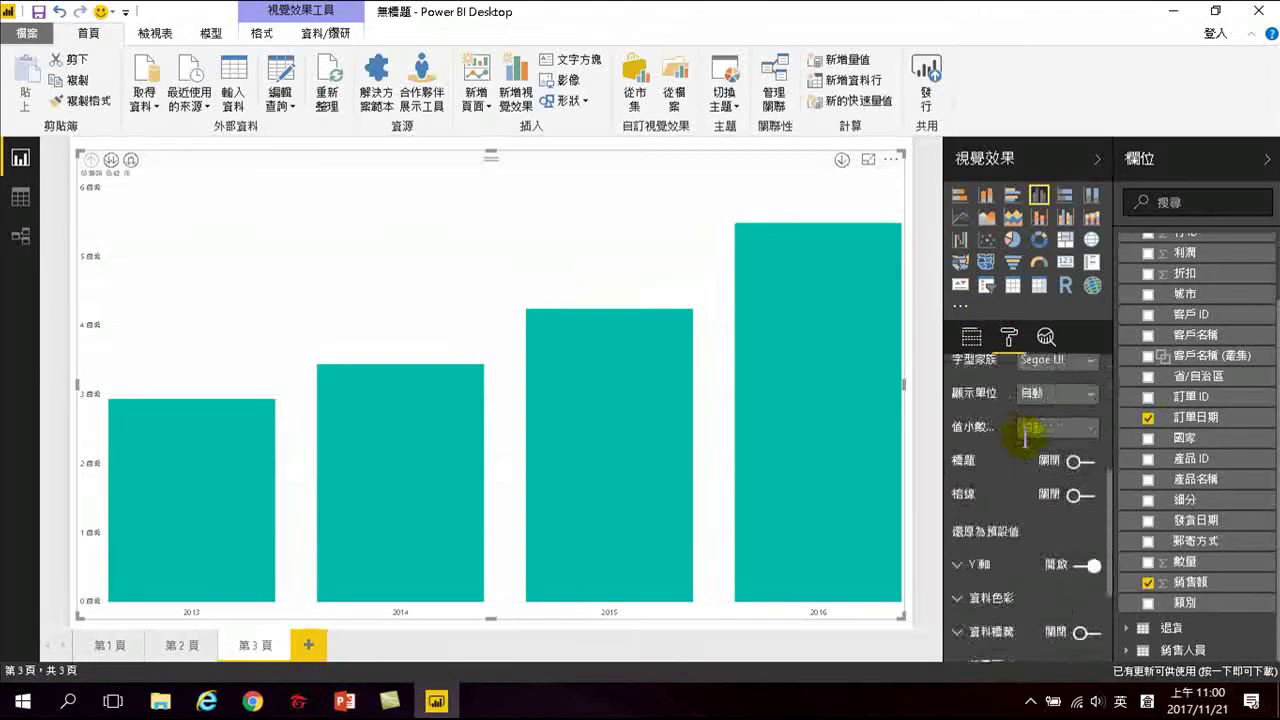
pyautogui.scroll(2, 1054, 503)
pyautogui.moveTo(1045, 420); pyautogui.dragTo(1062, 420)
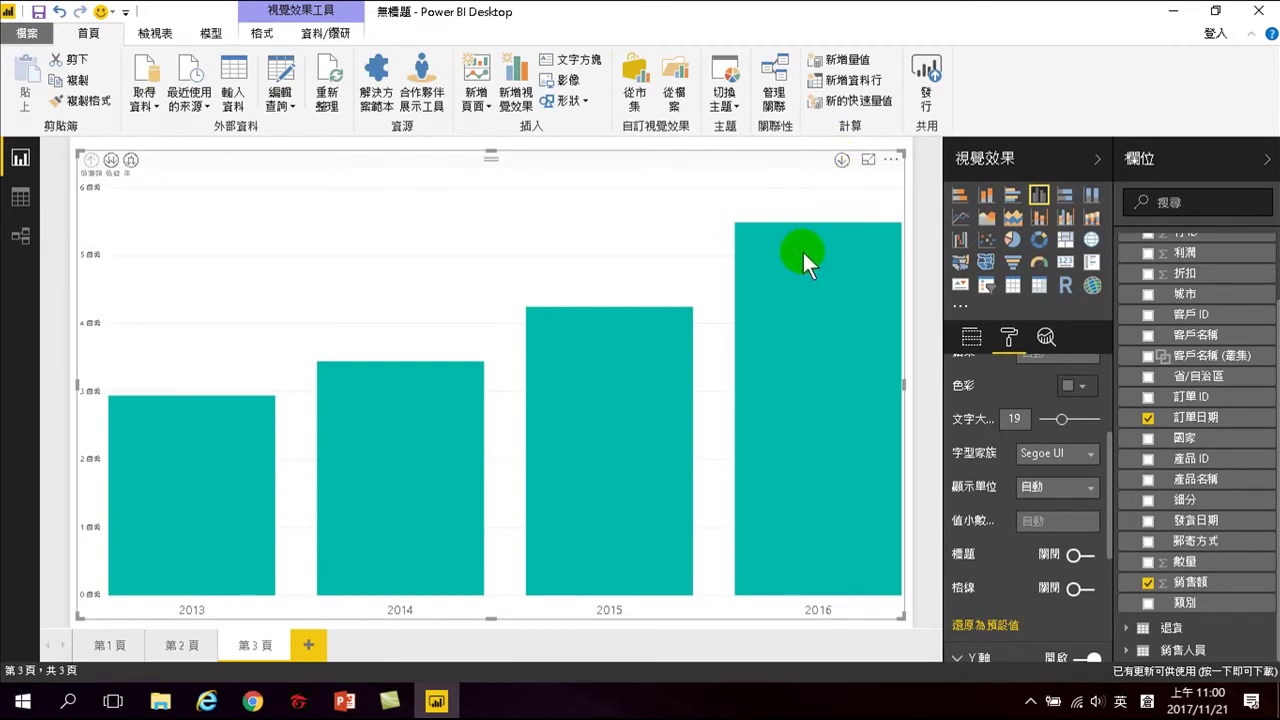
pyautogui.click(842, 161)
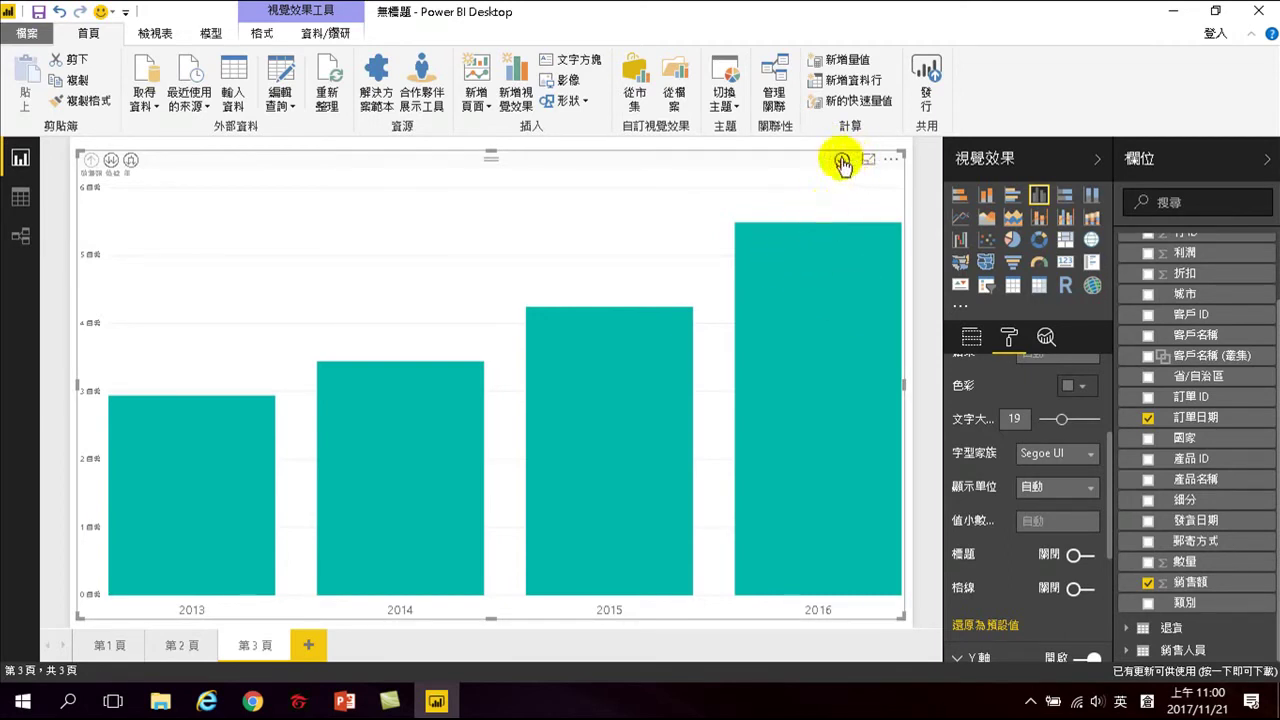
pyautogui.click(808, 294)
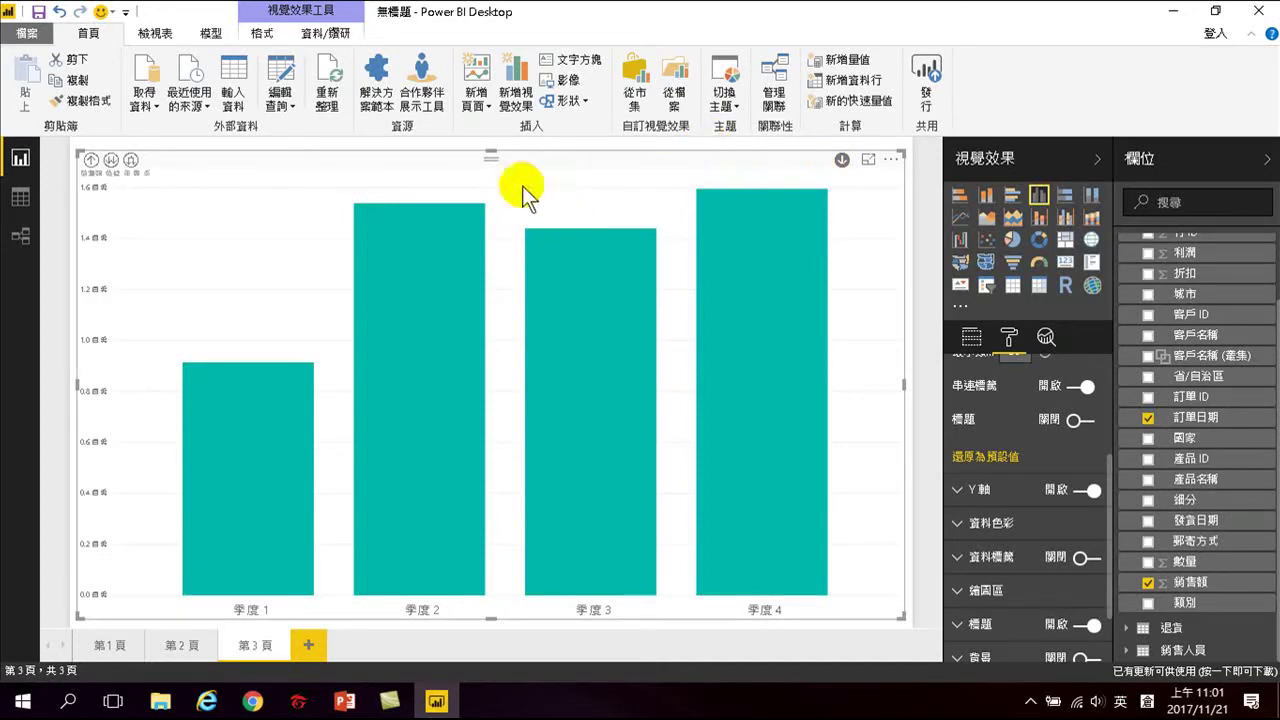
# - Turn drill-down mode off, drill up to years, then show 季度 1–4 totals across all years
pyautogui.click(842, 160)
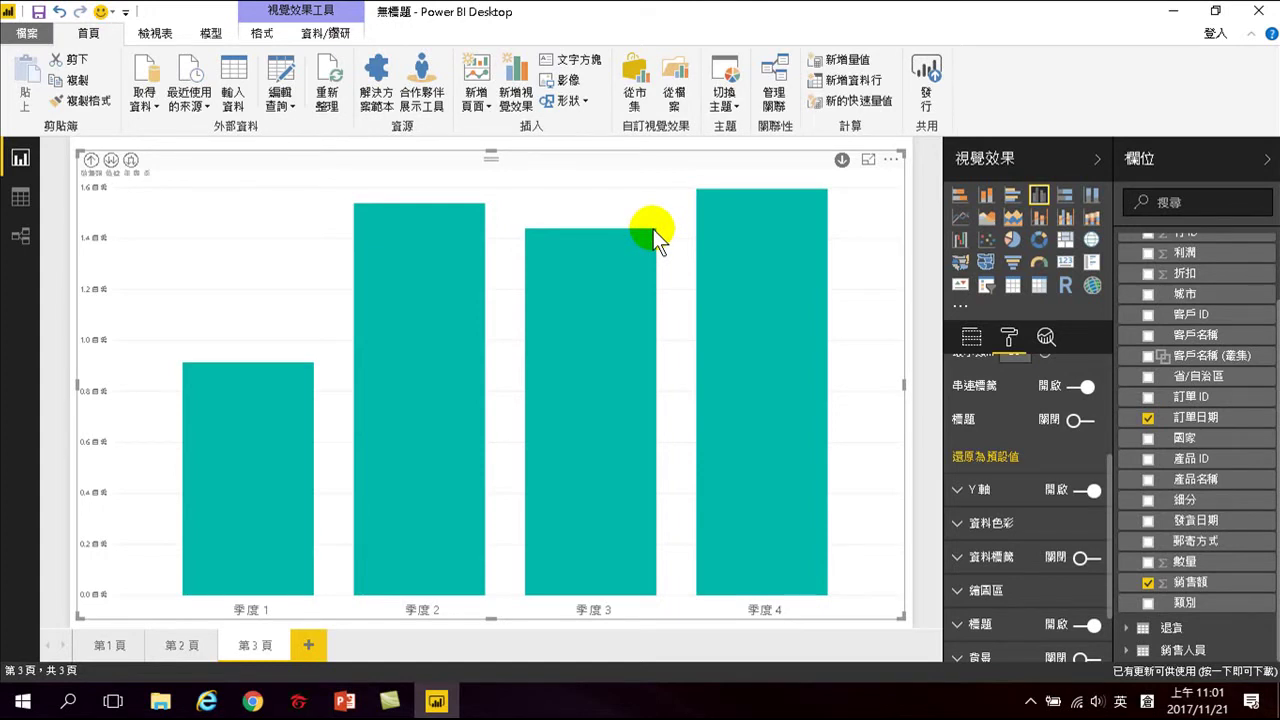
pyautogui.click(842, 162)
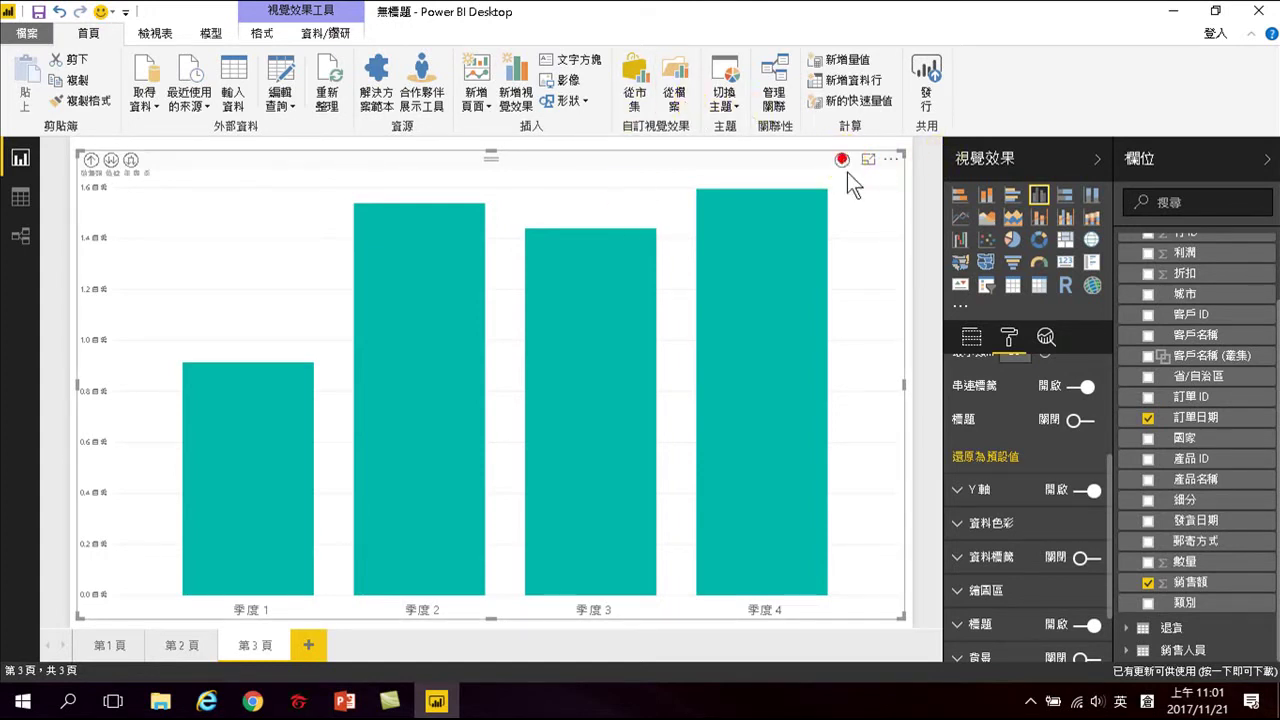
pyautogui.click(91, 160)
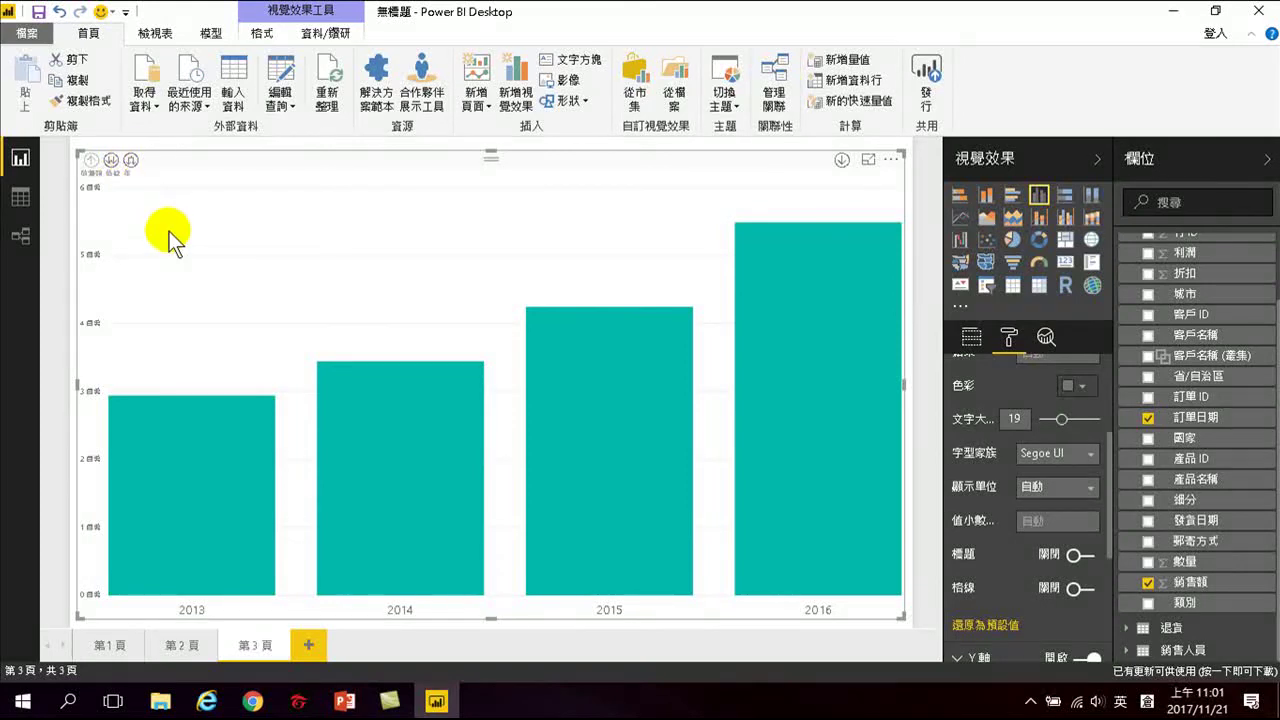
pyautogui.click(111, 163)
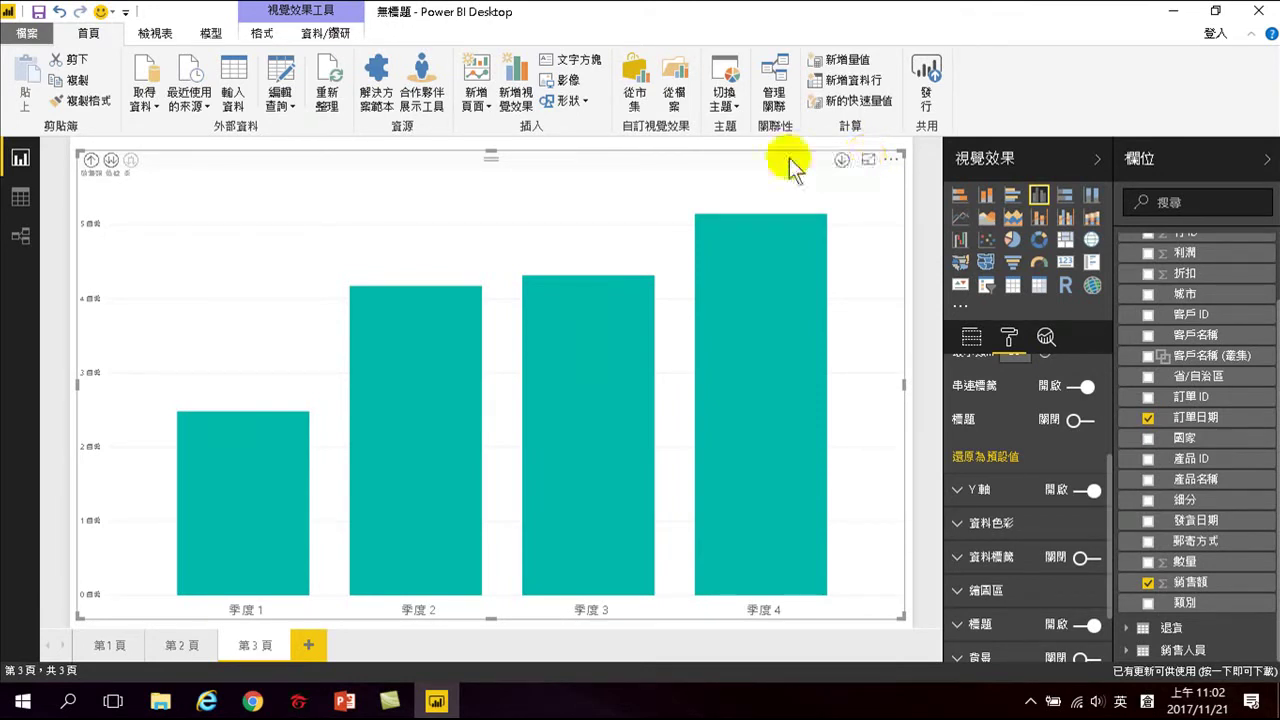
# - Drill from 2016 into 季度 1 and January's days, then drill up twice back to years
pyautogui.click(91, 161)
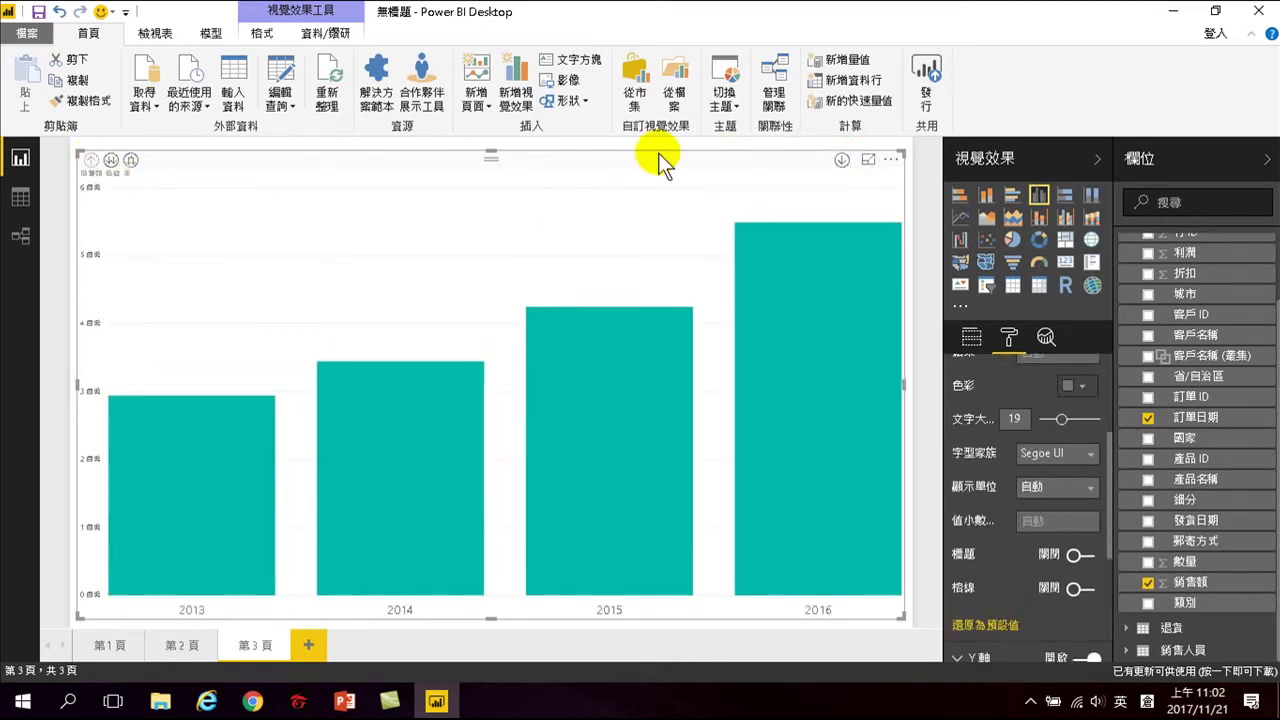
pyautogui.click(841, 160)
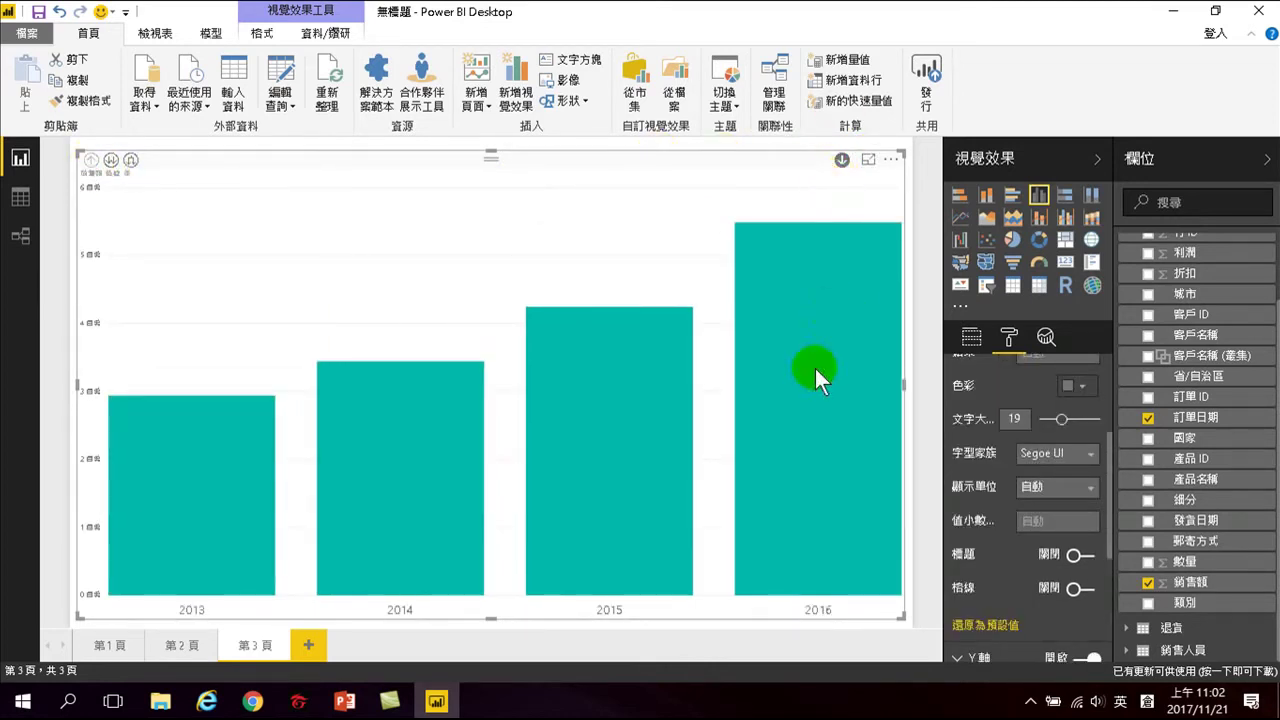
pyautogui.click(821, 426)
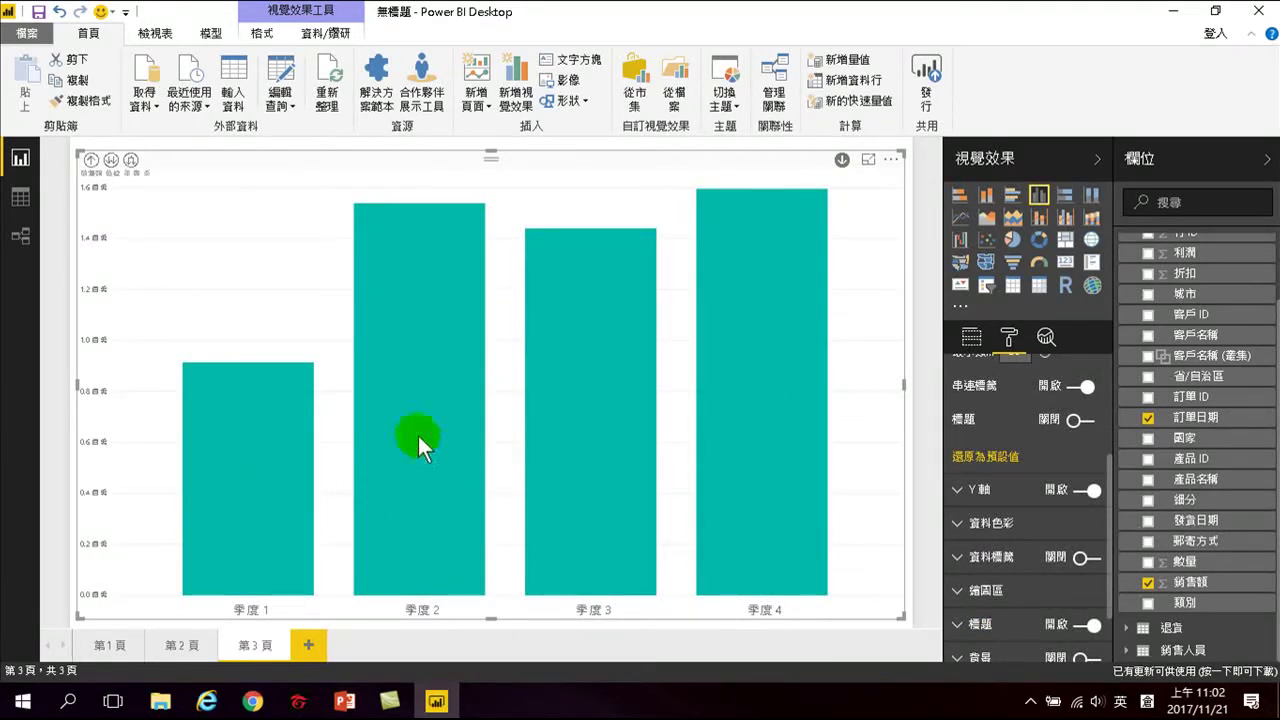
pyautogui.click(251, 467)
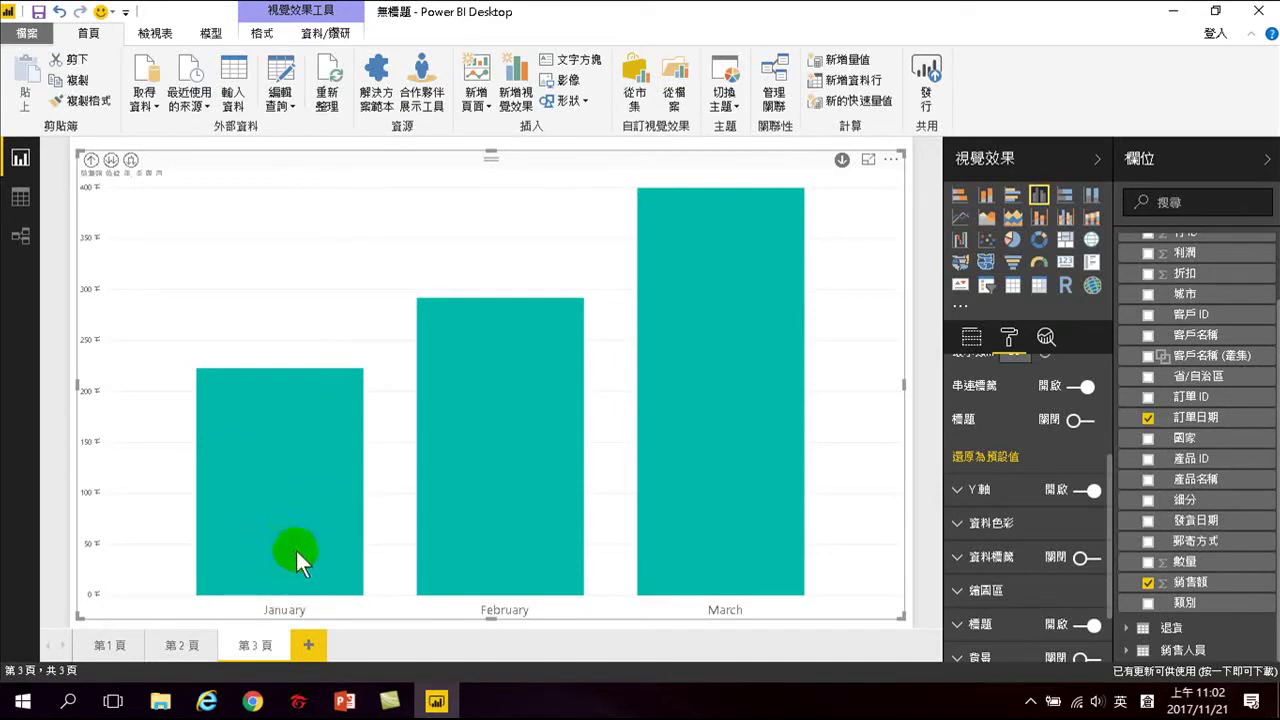
pyautogui.click(206, 502)
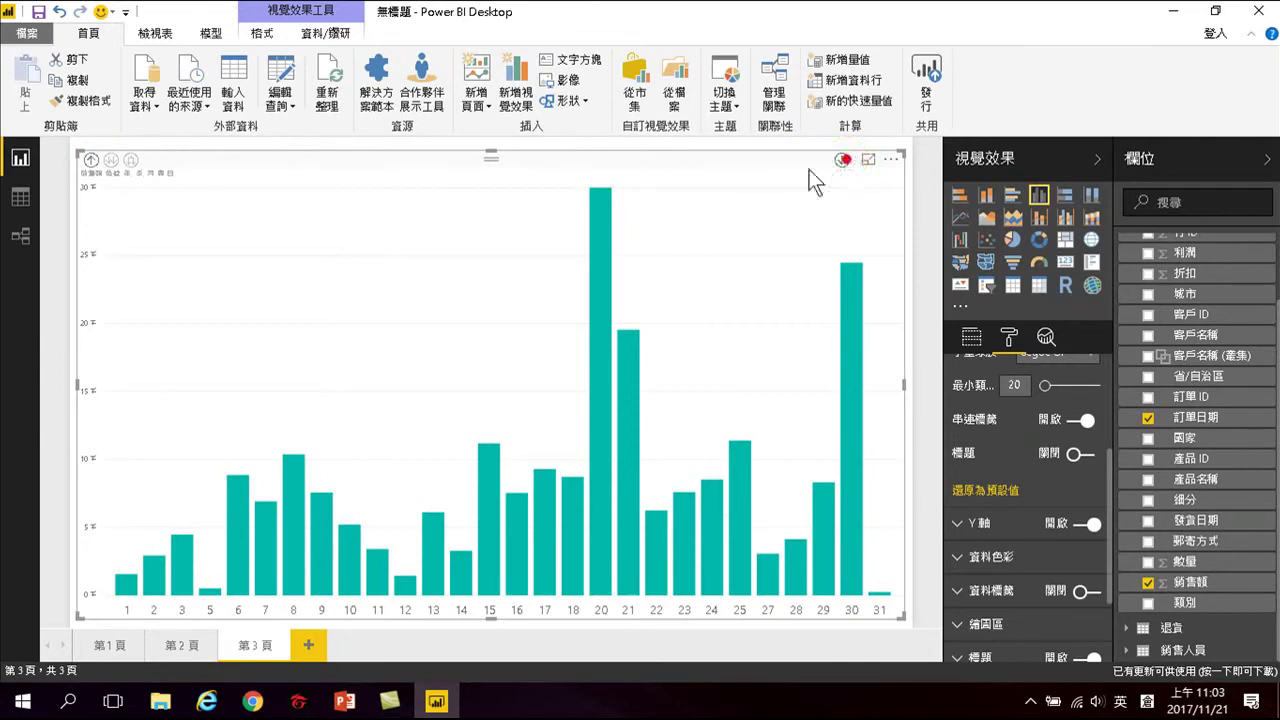
pyautogui.click(91, 160)
pyautogui.click(91, 160)
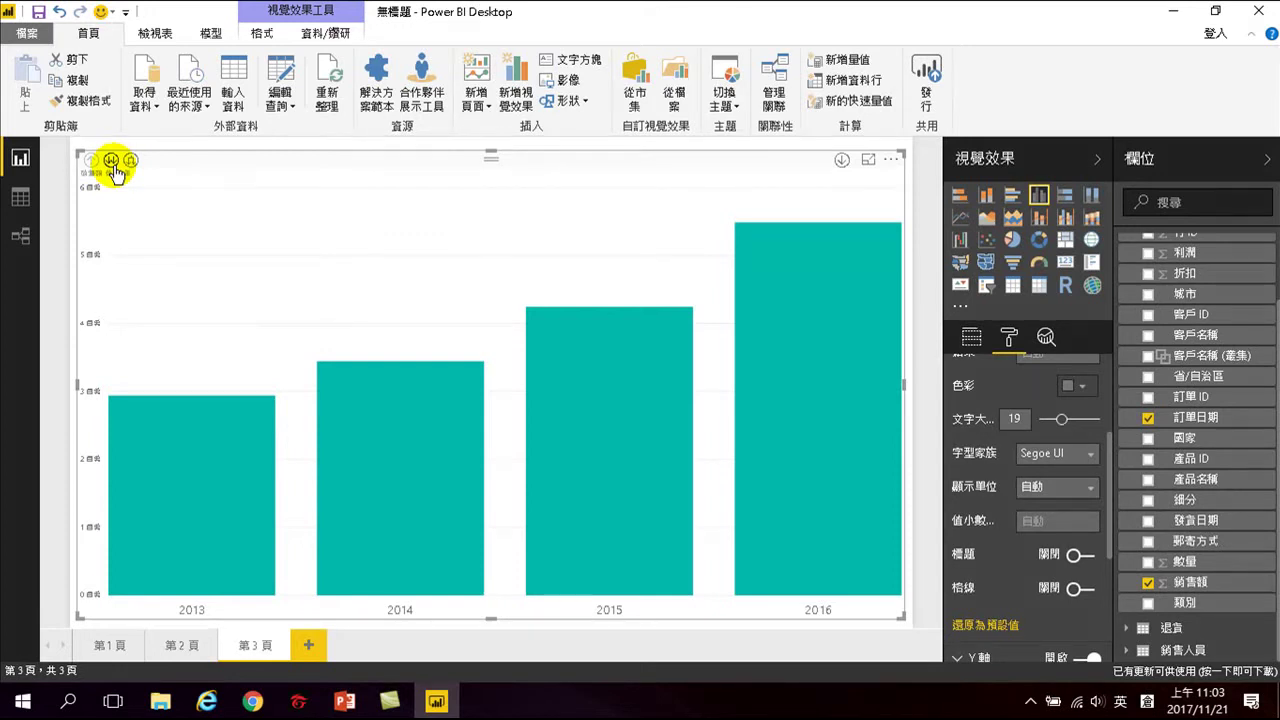
# - Preview quarter and month levels, return to years, then expand all down to year-quarter bars
pyautogui.click(111, 161)
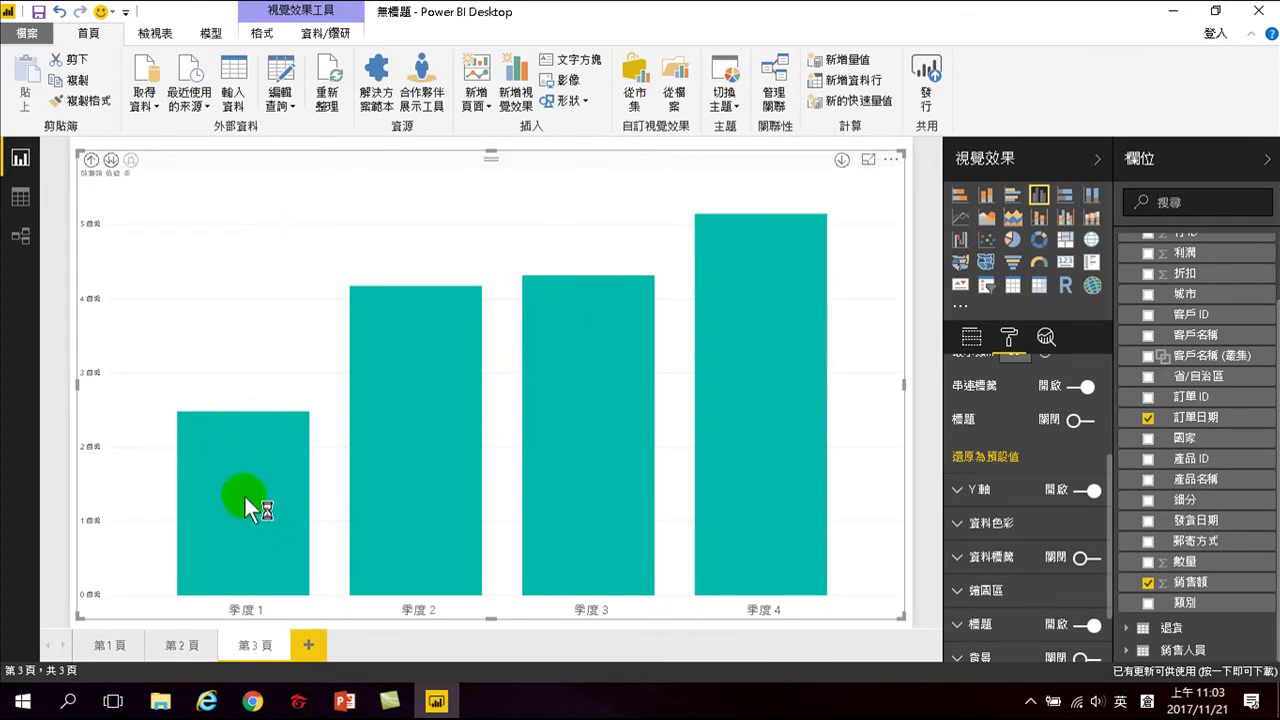
pyautogui.click(113, 160)
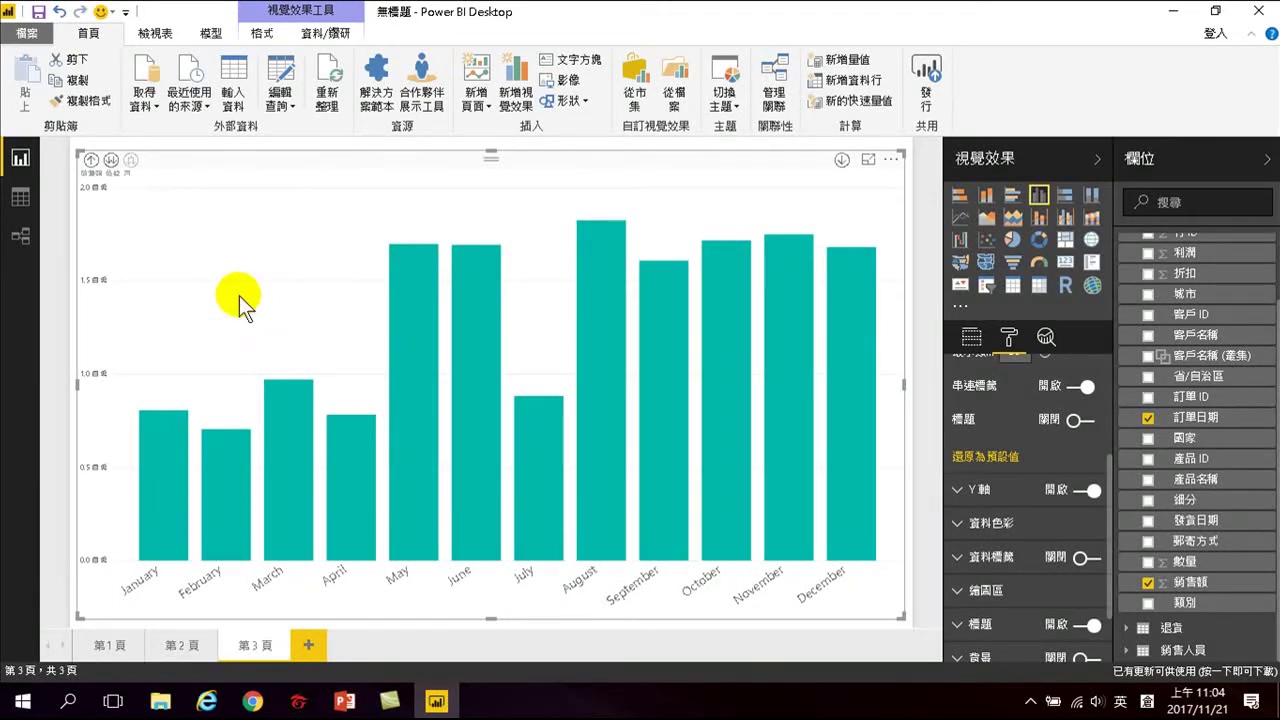
pyautogui.click(91, 160)
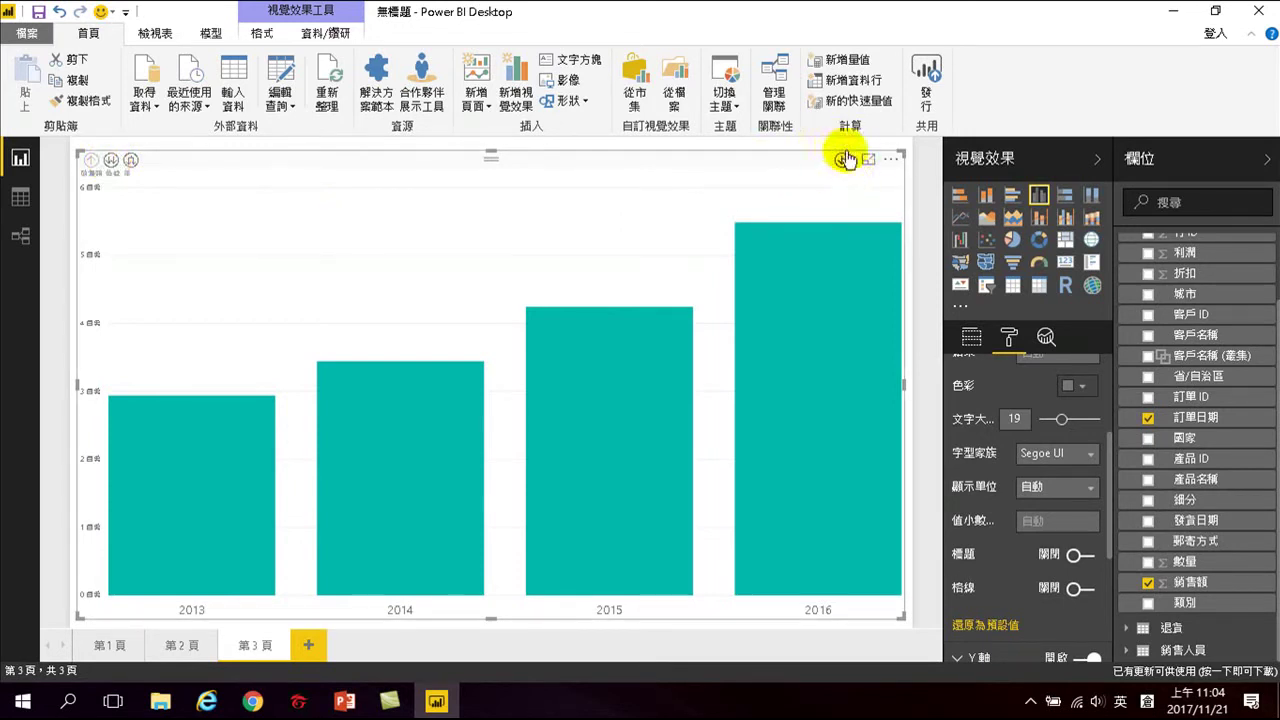
pyautogui.click(132, 161)
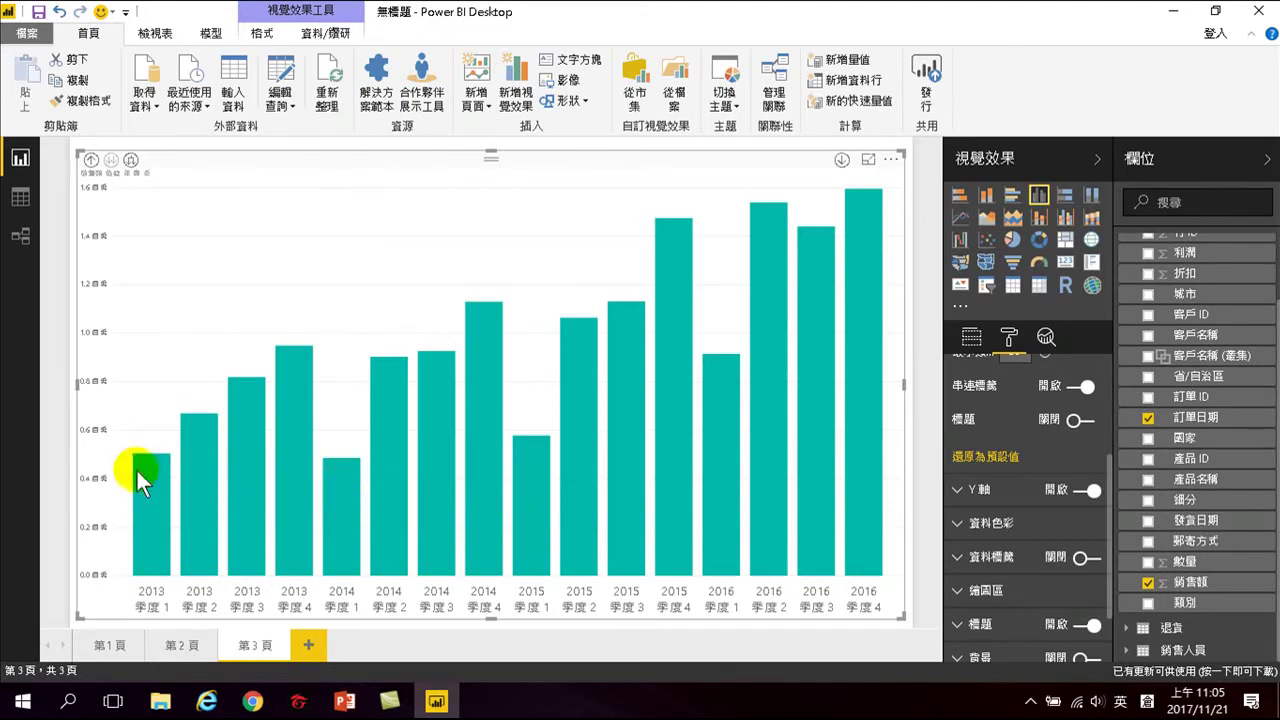
pyautogui.click(154, 493)
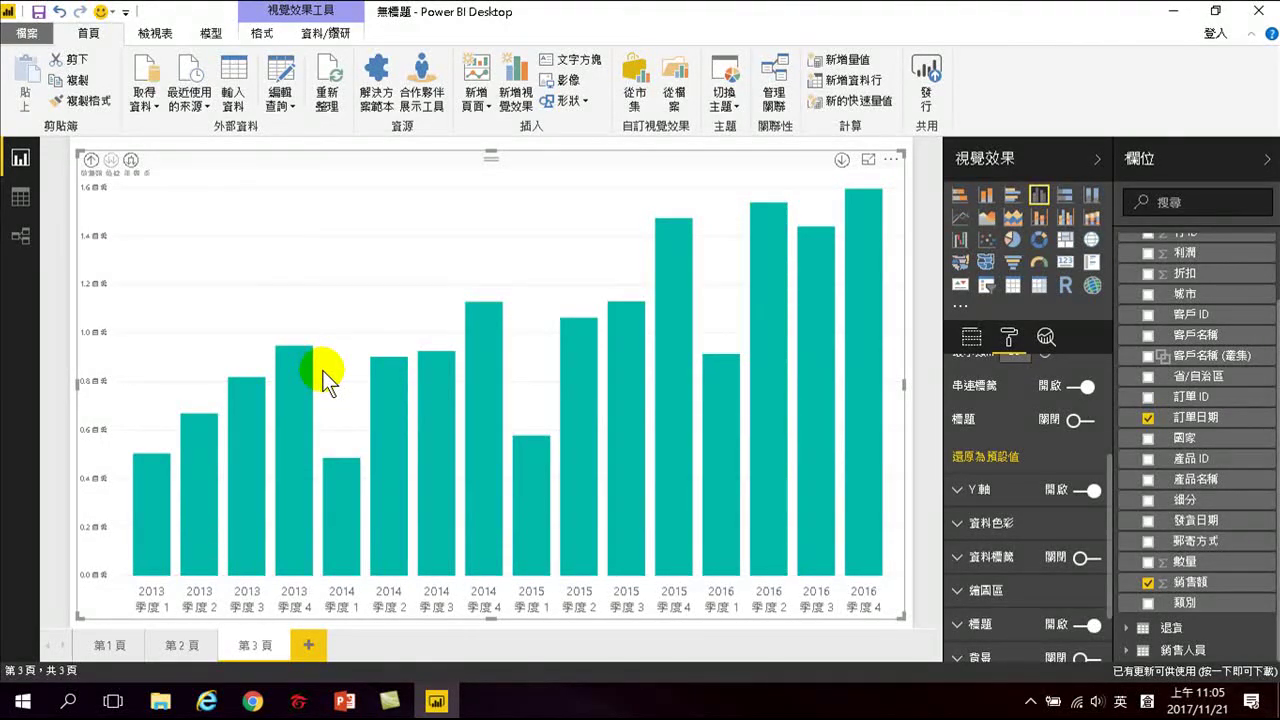
pyautogui.click(346, 470)
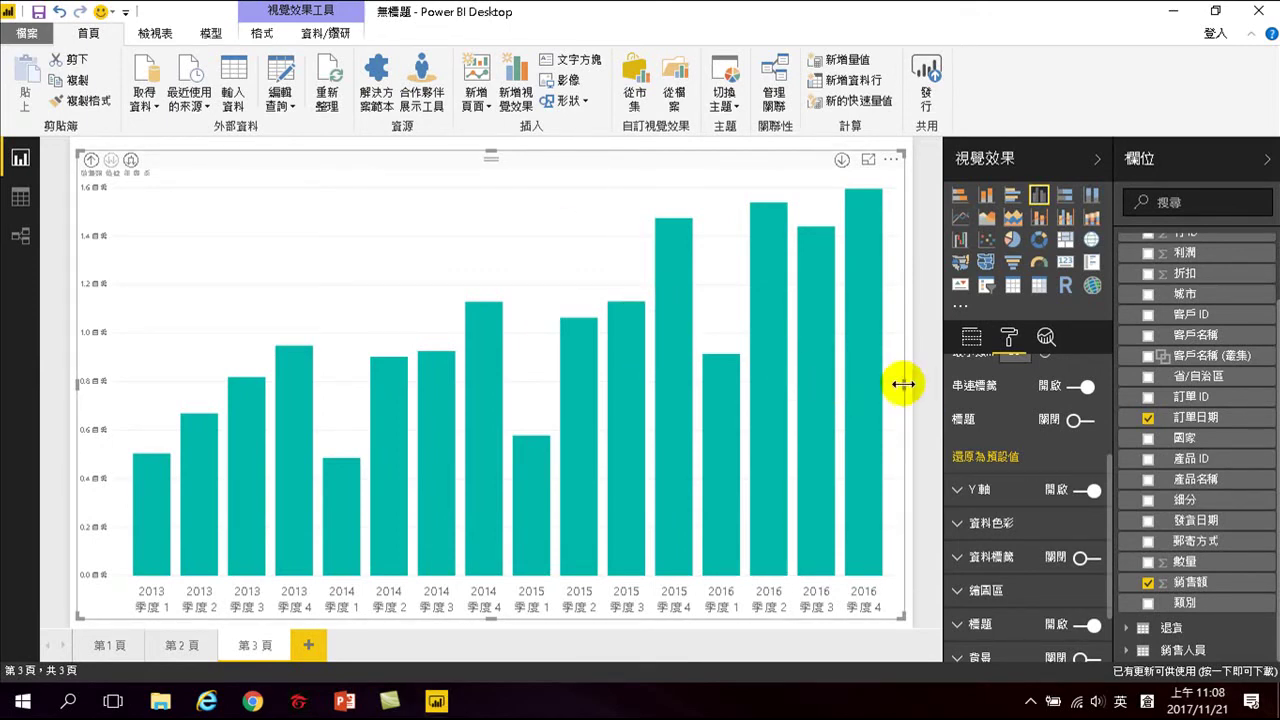
# - Narrow the quarterly column chart to the left of the page and deselect it
pyautogui.moveTo(903, 383); pyautogui.dragTo(429, 499)
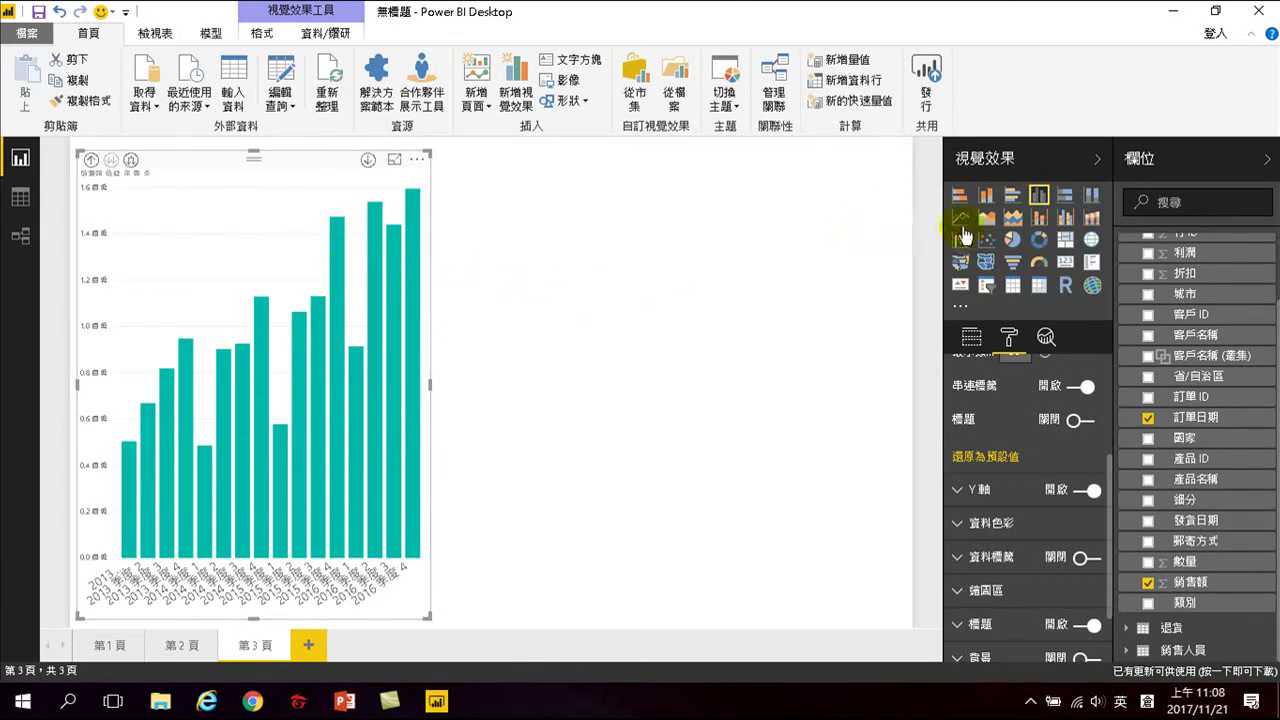
pyautogui.click(600, 316)
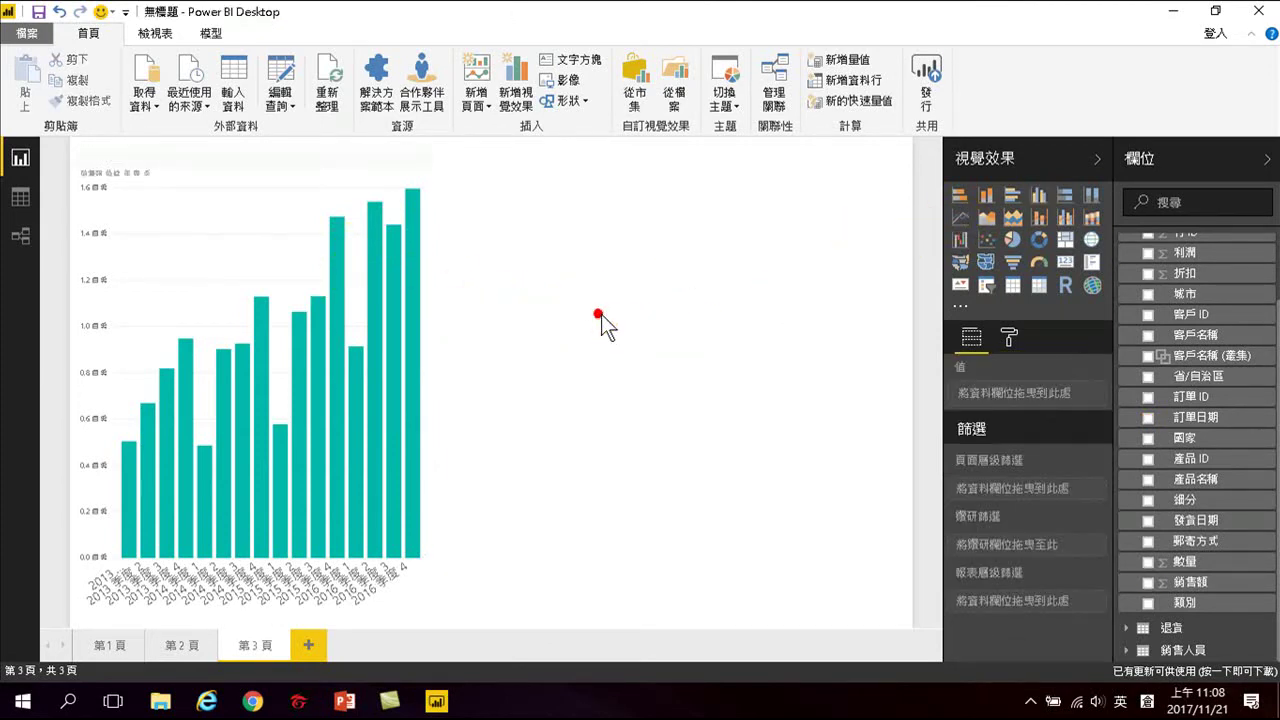
pyautogui.click(571, 312)
# - Add a large line chart on the right and delete a stray small visual
pyautogui.click(960, 216)
pyautogui.moveTo(614, 347); pyautogui.dragTo(905, 620)
pyautogui.click(901, 620)
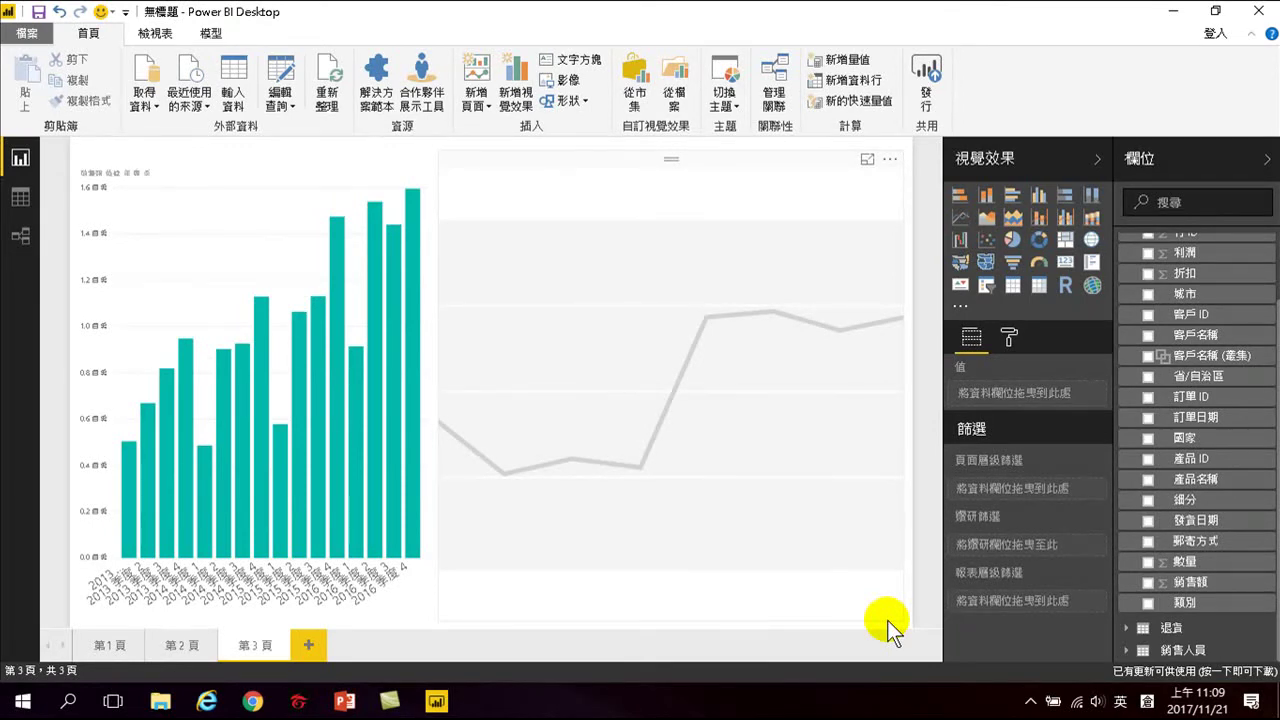
pyautogui.click(1148, 418)
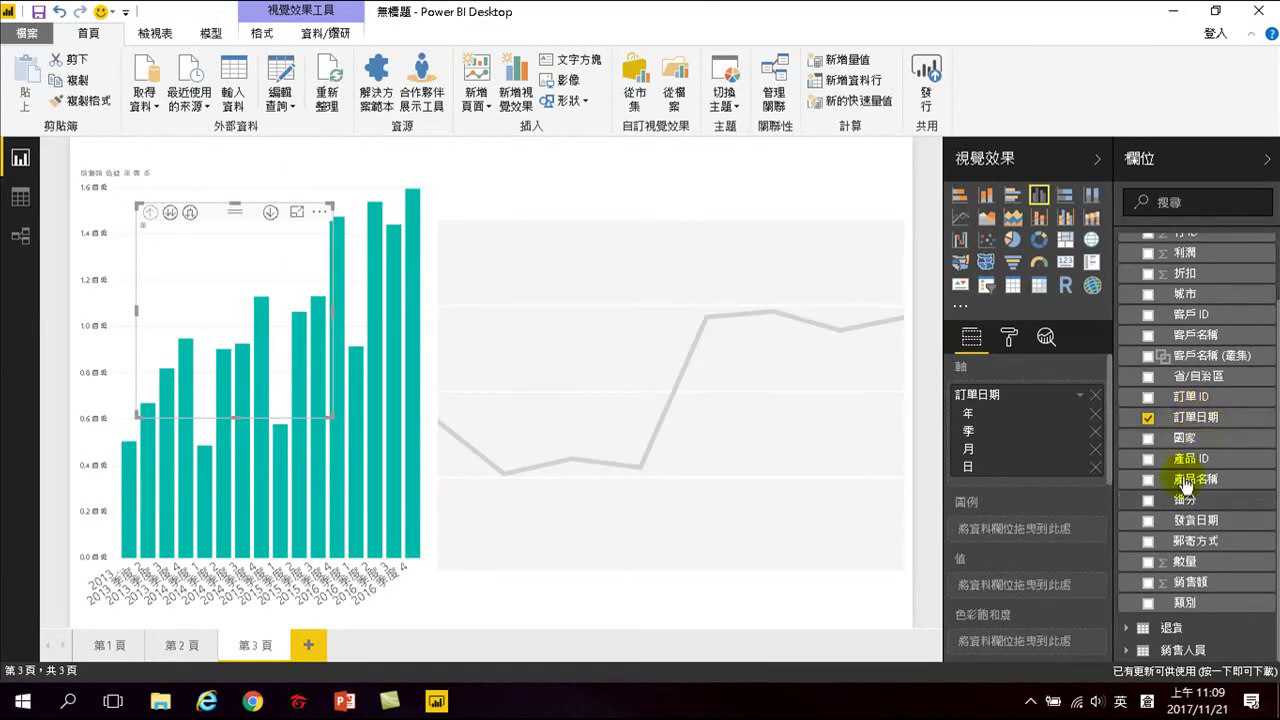
pyautogui.click(1149, 584)
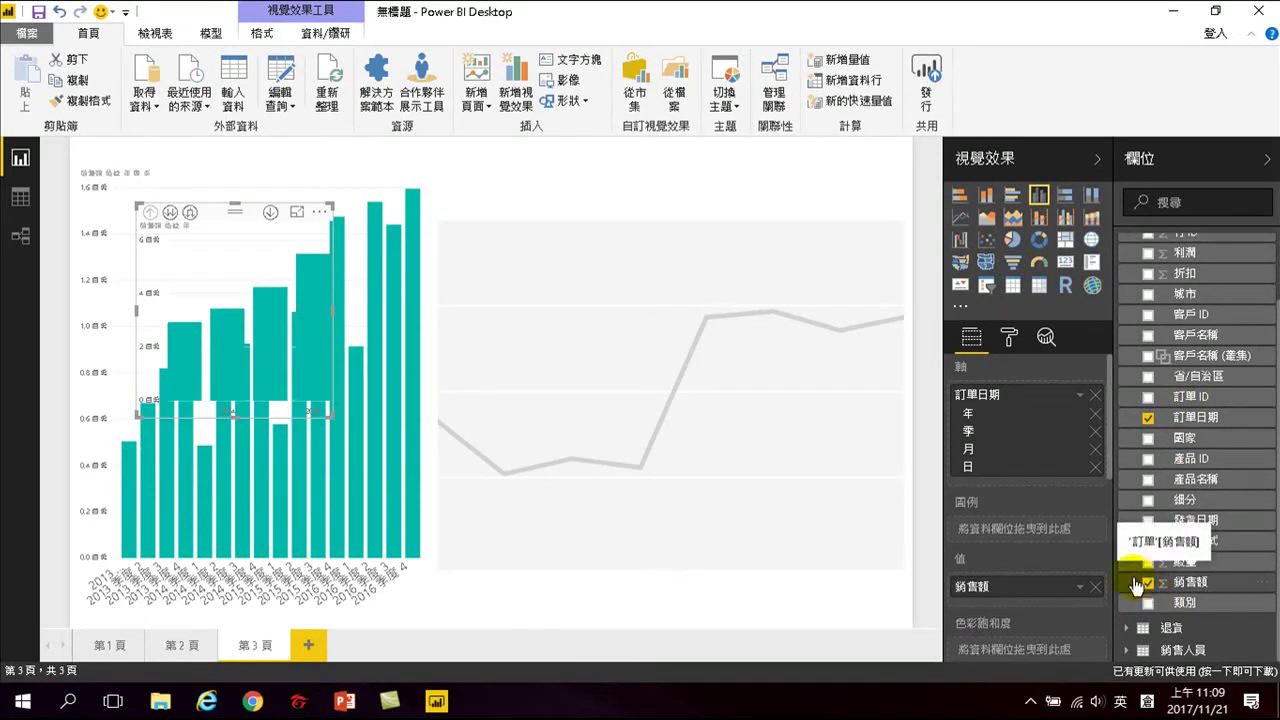
pyautogui.click(1138, 584)
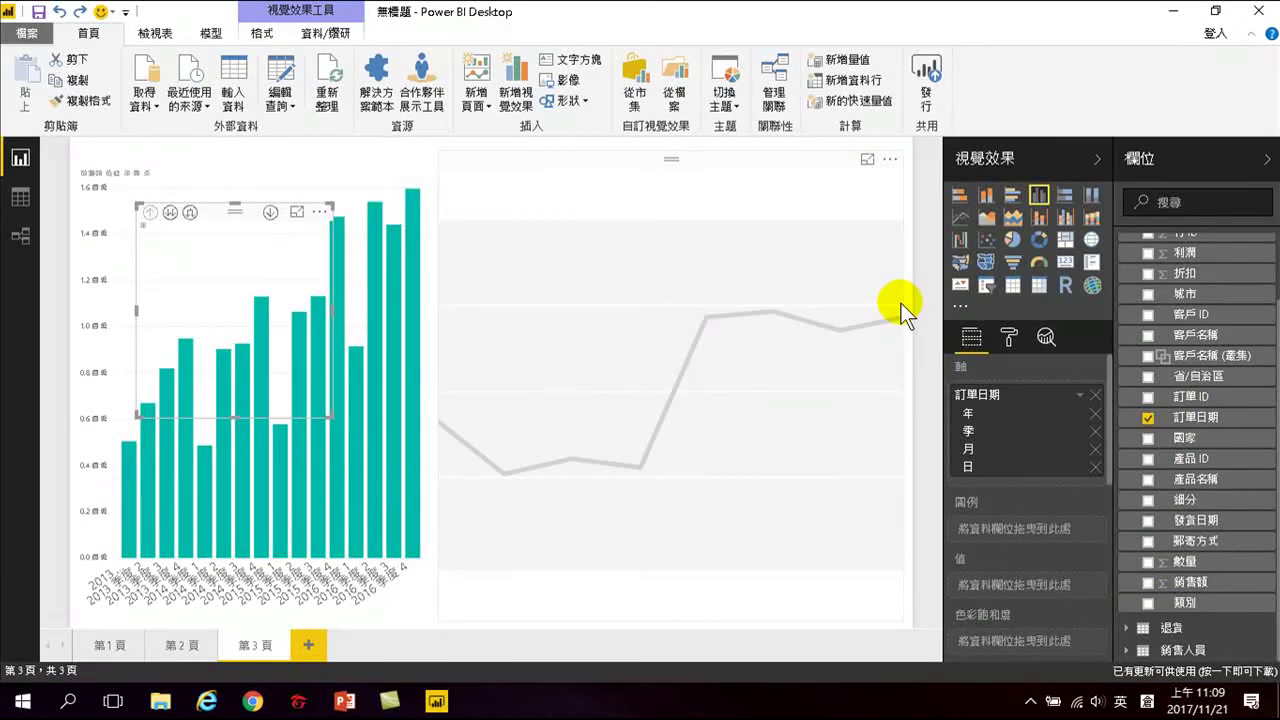
pyautogui.click(901, 303)
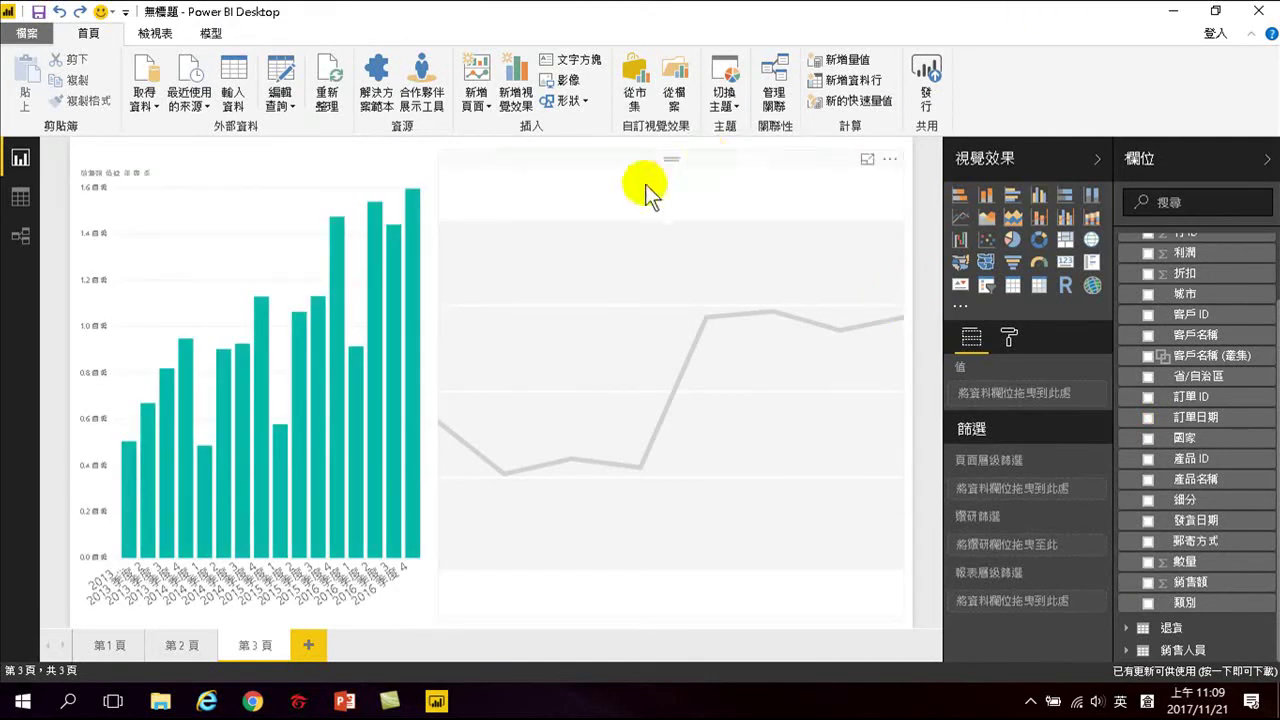
# - Fill the line chart with 訂單日期 on the axis and 銷售額 as values
pyautogui.click(645, 184)
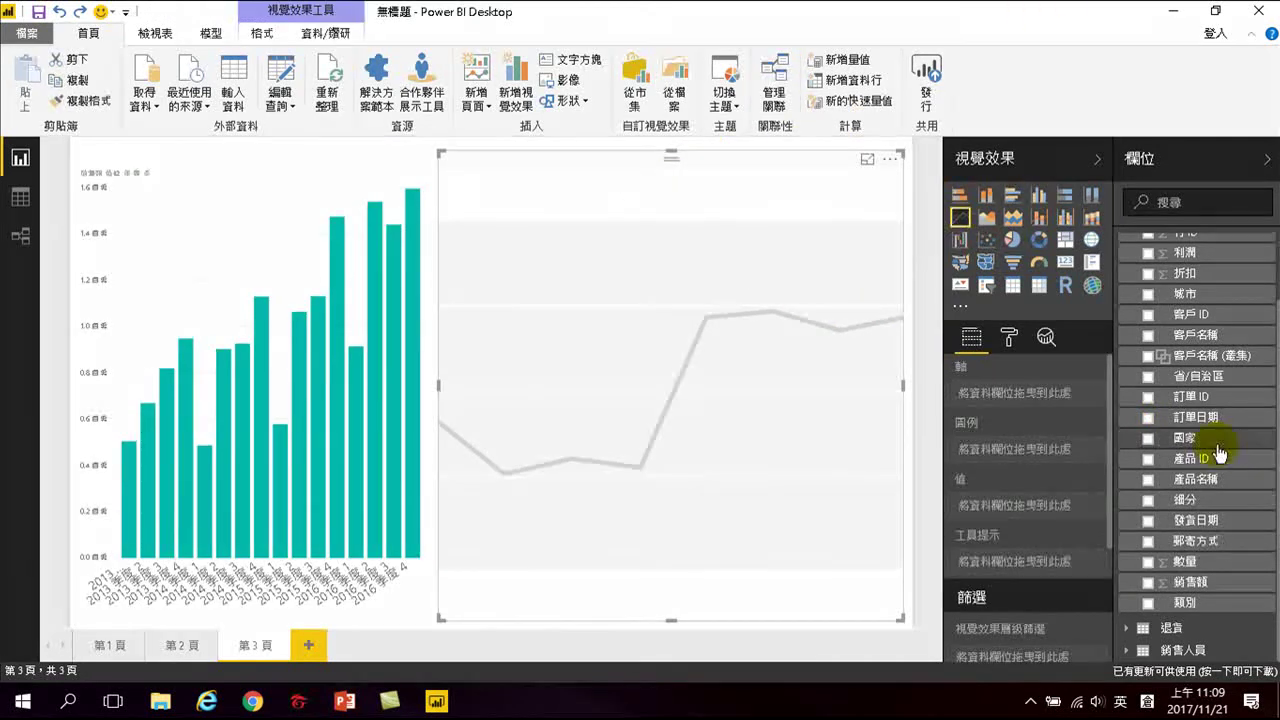
pyautogui.click(1148, 418)
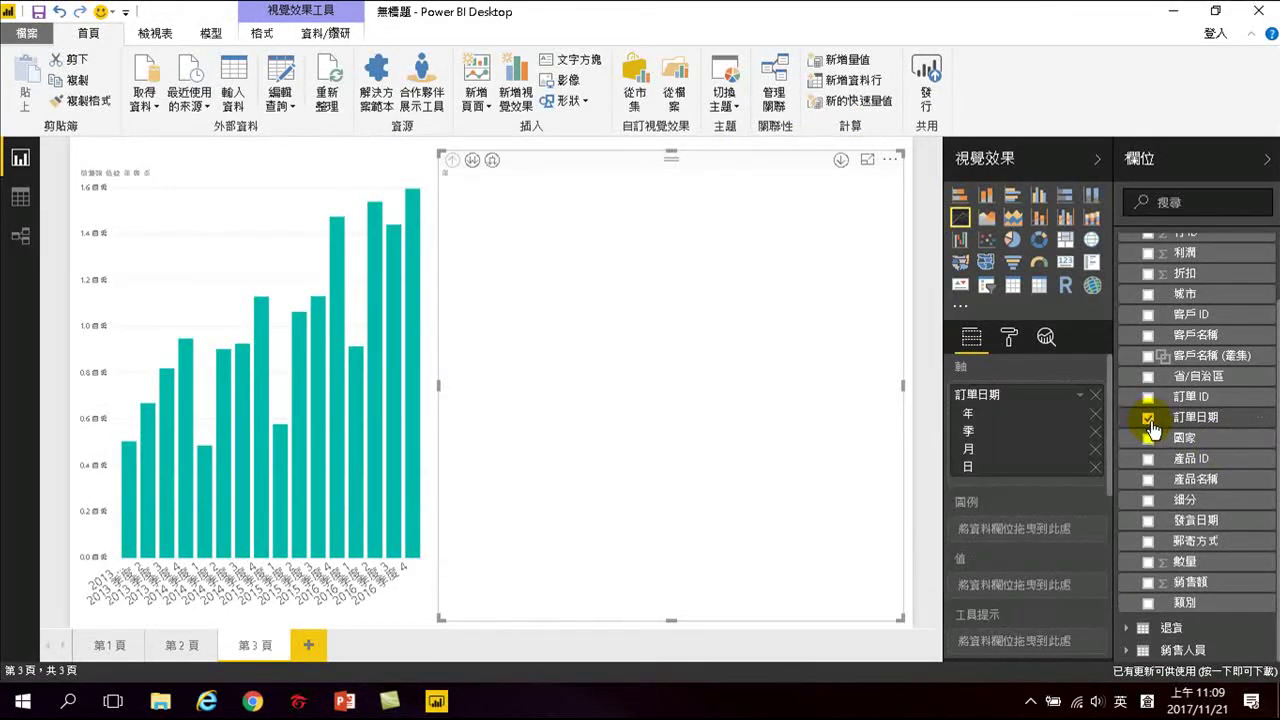
pyautogui.click(1148, 583)
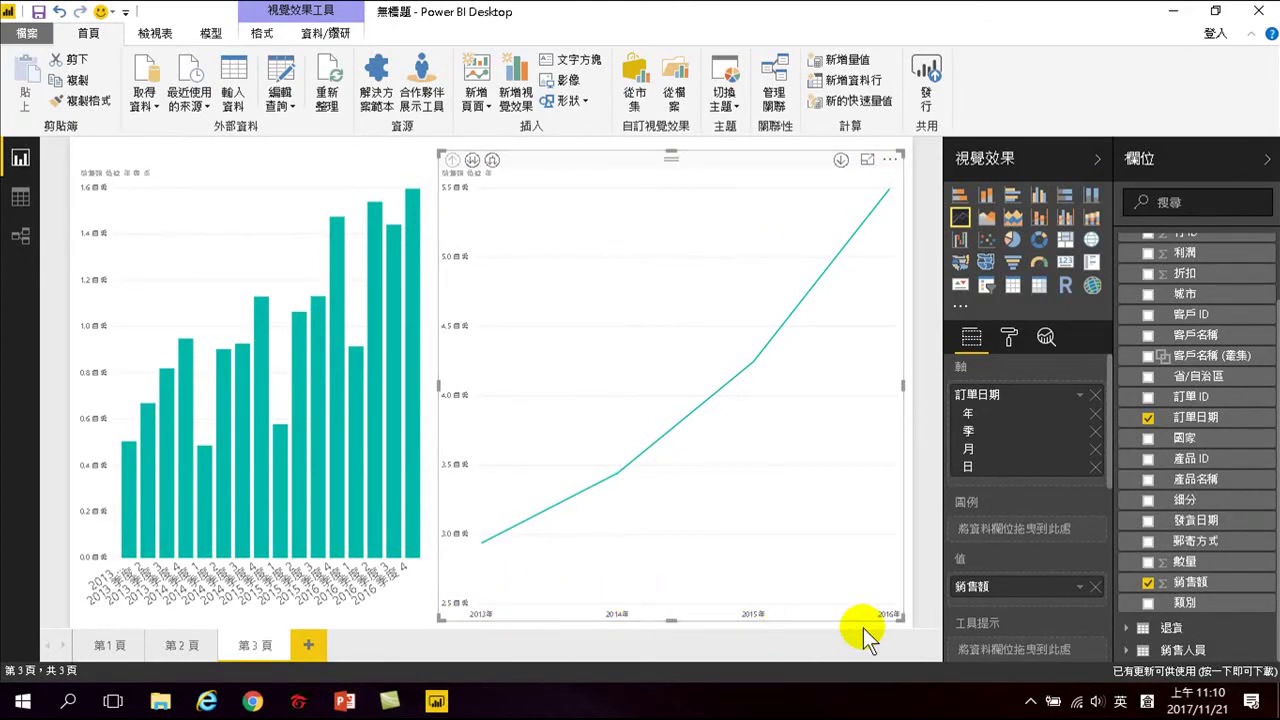
# - Drill the line chart down through quarters to months, January through December
pyautogui.click(472, 162)
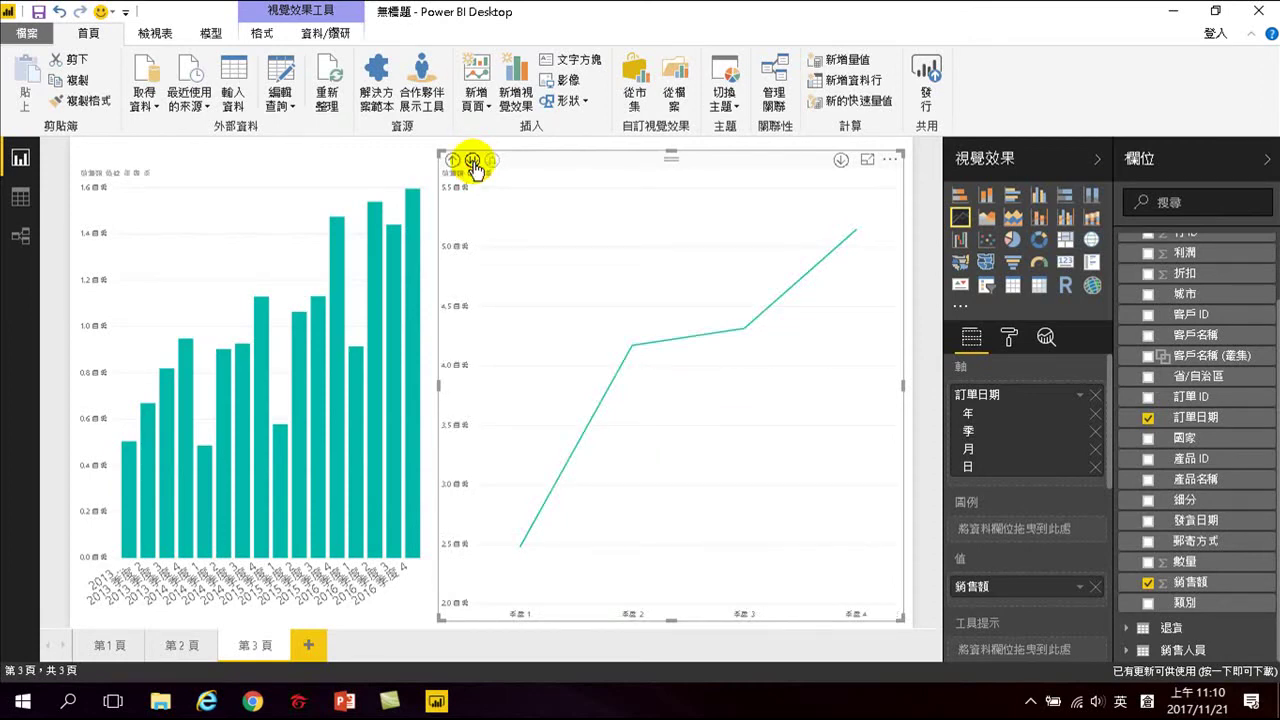
pyautogui.click(472, 162)
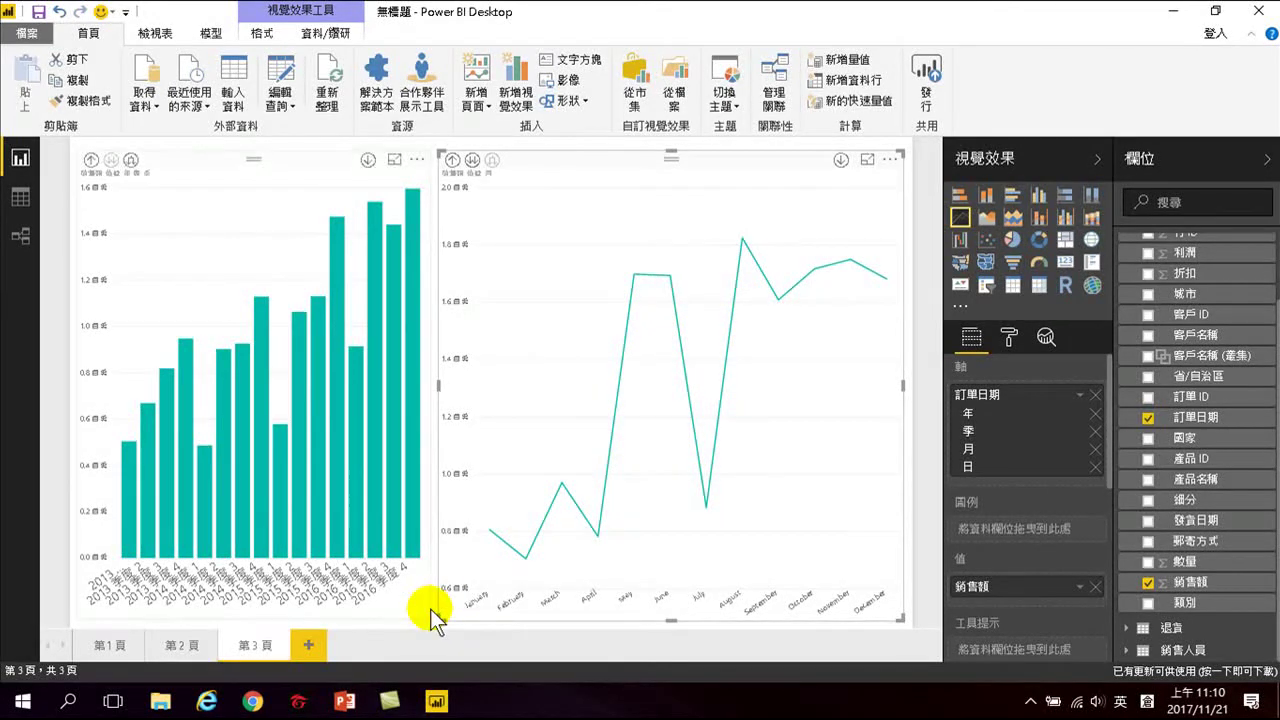
pyautogui.click(1008, 340)
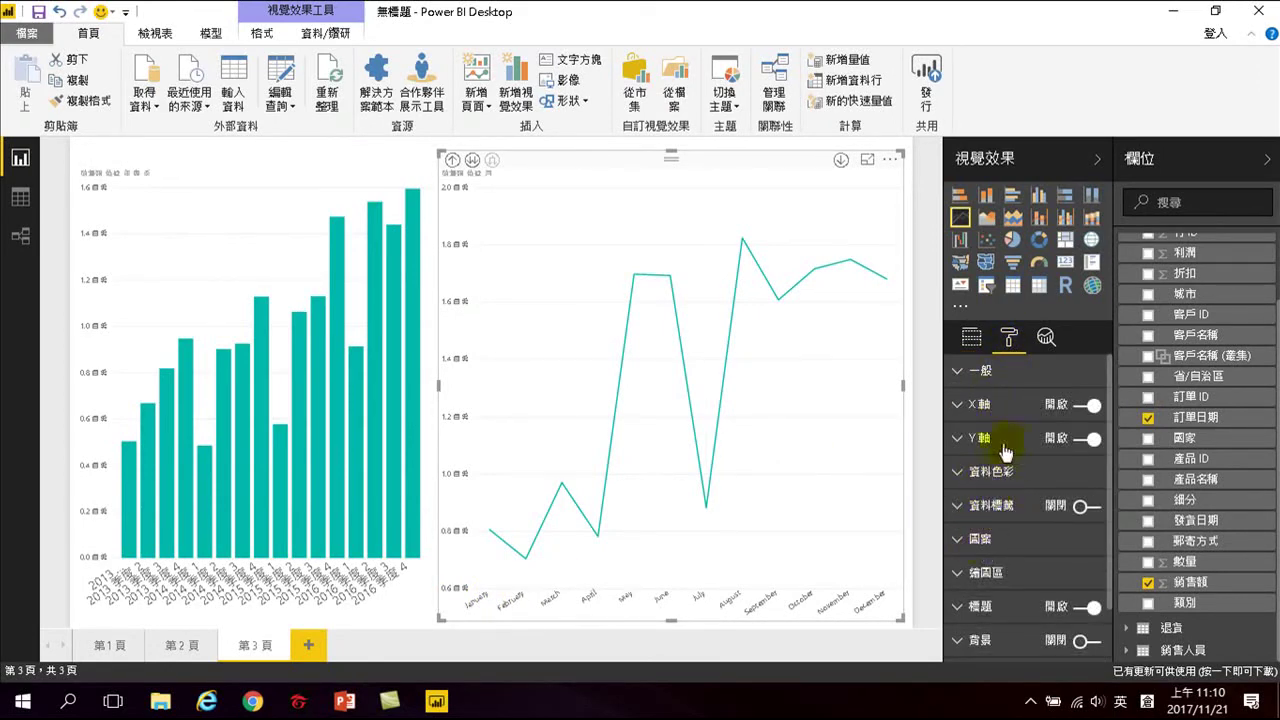
# - Enlarge the line chart's X-axis month labels to text size 18
pyautogui.click(970, 404)
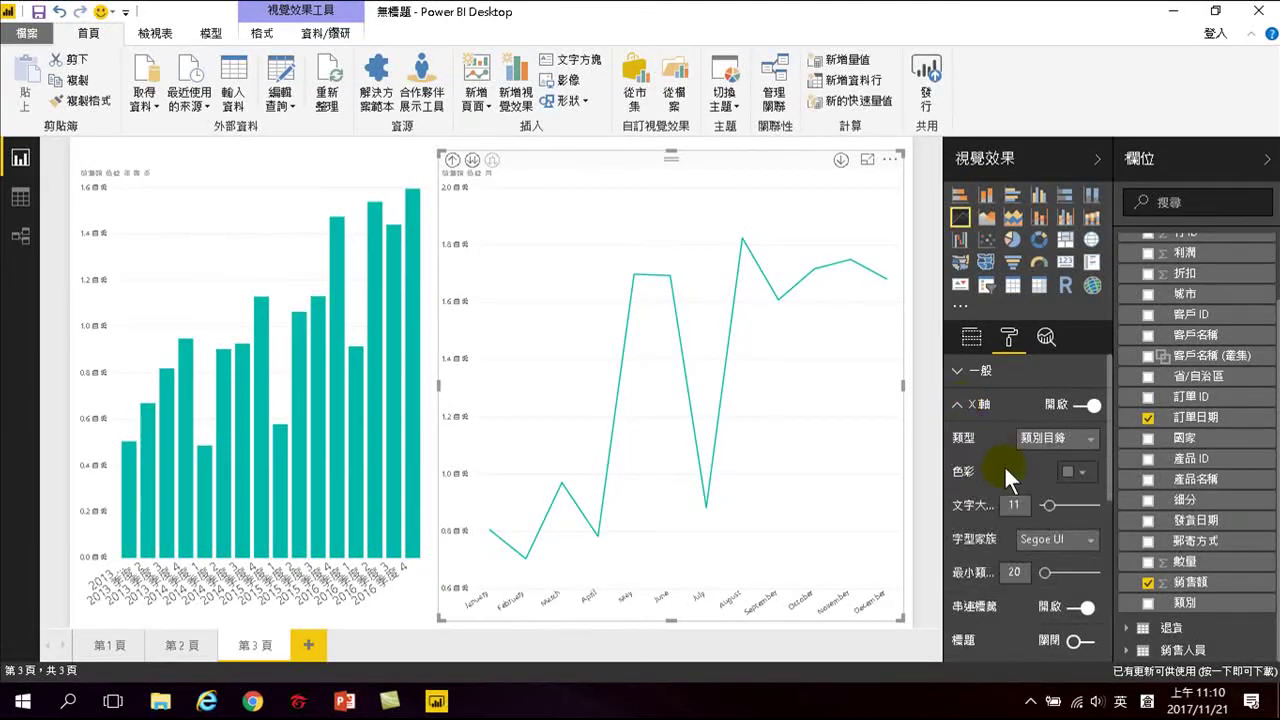
pyautogui.scroll(-1, 1020, 468)
pyautogui.moveTo(1049, 411); pyautogui.dragTo(1062, 416)
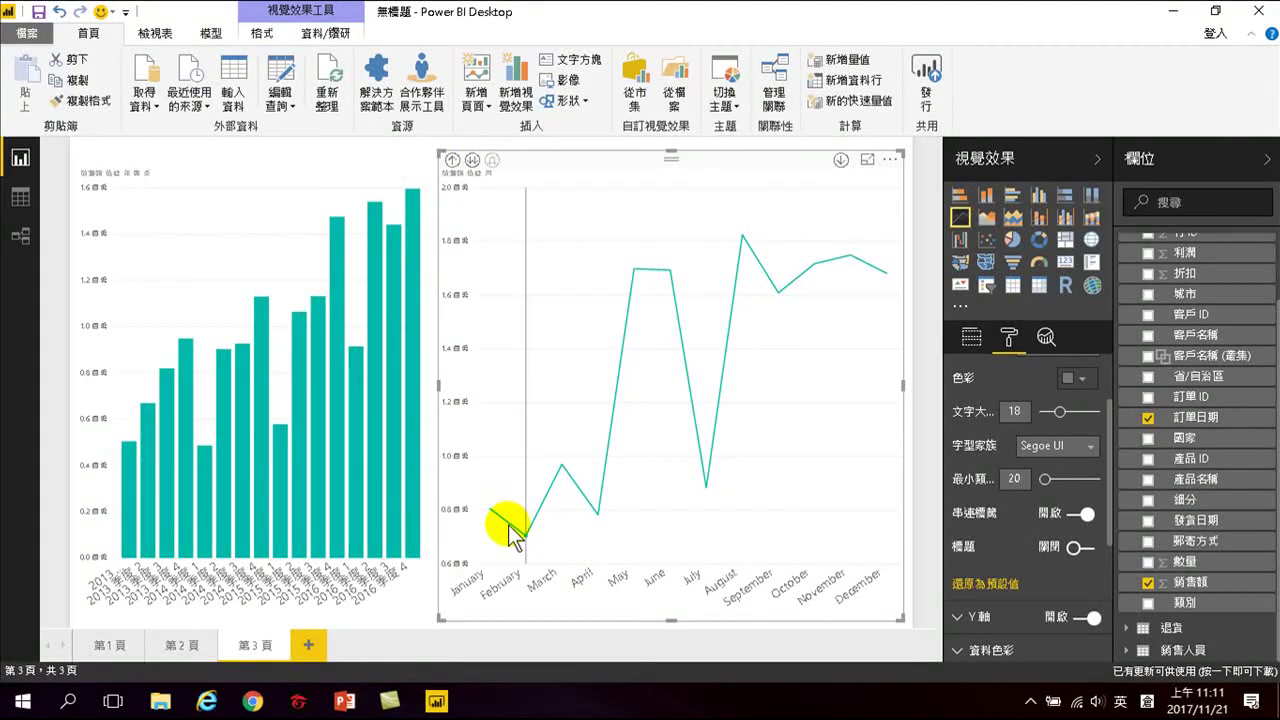
pyautogui.click(969, 338)
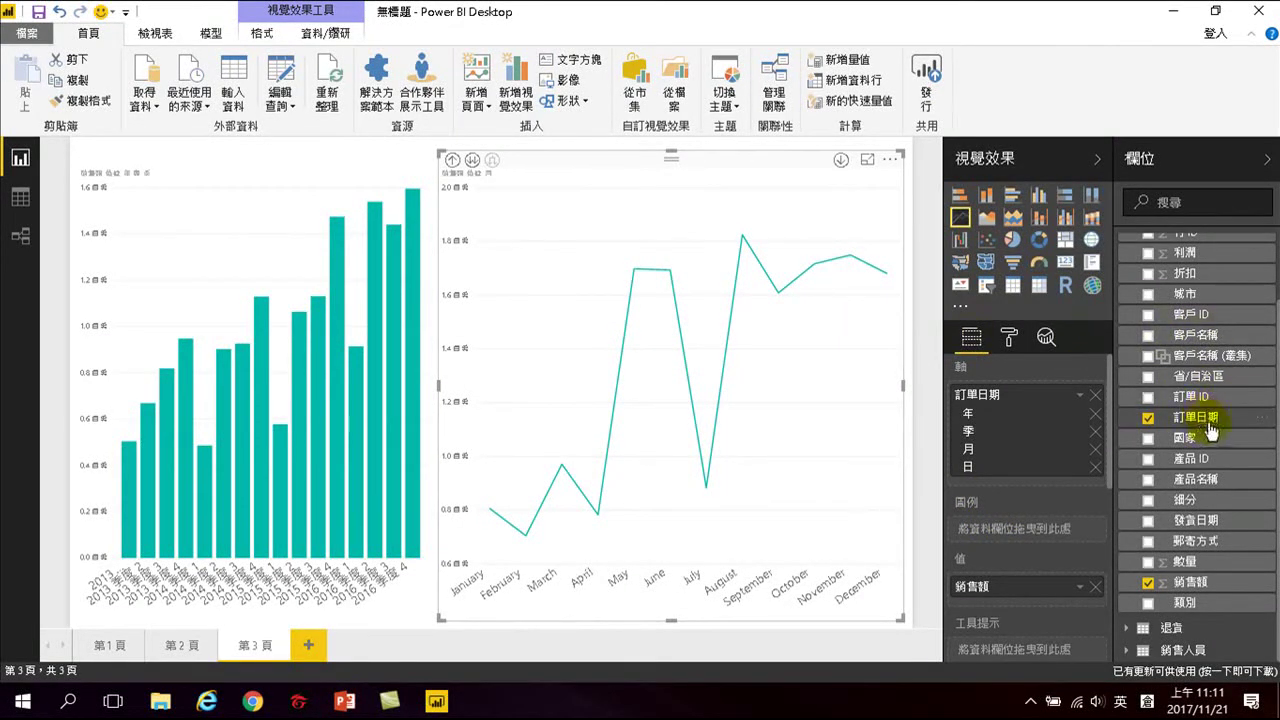
# - Put 訂單日期 by year in the line chart's legend, giving separate 2013–2016 lines
pyautogui.moveTo(1189, 427); pyautogui.dragTo(1053, 543)
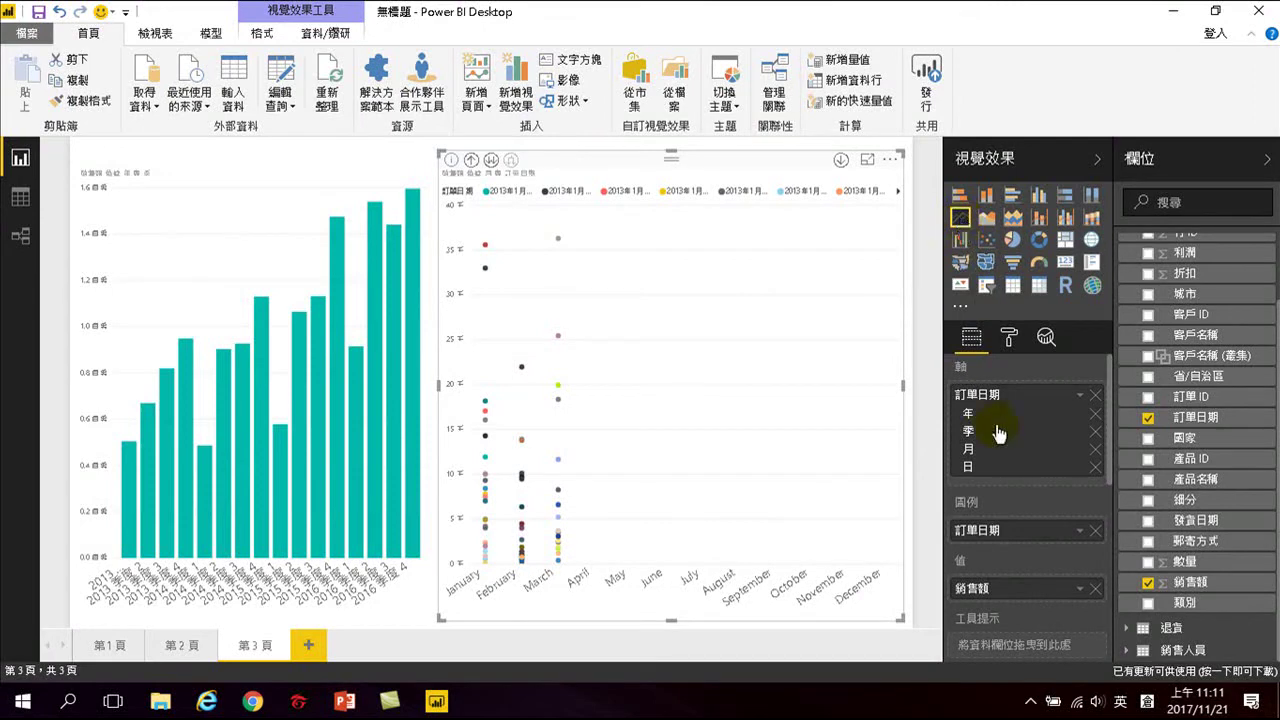
pyautogui.click(1080, 530)
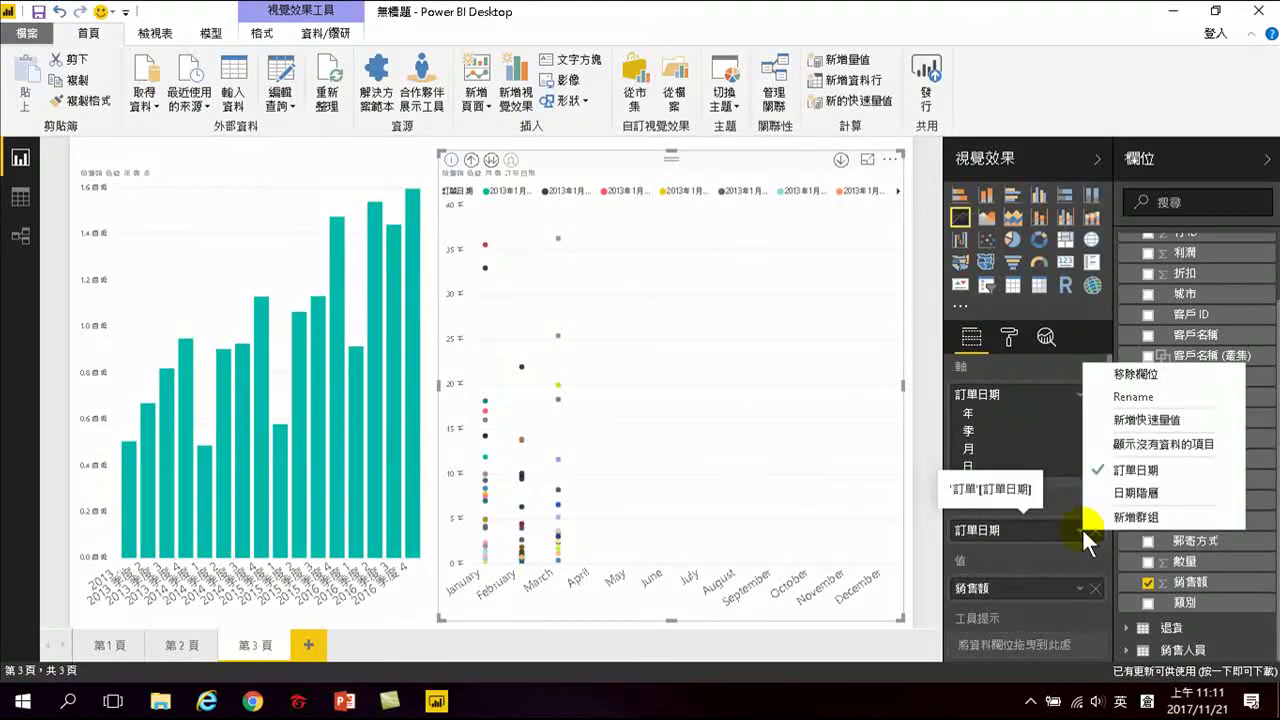
pyautogui.click(1132, 495)
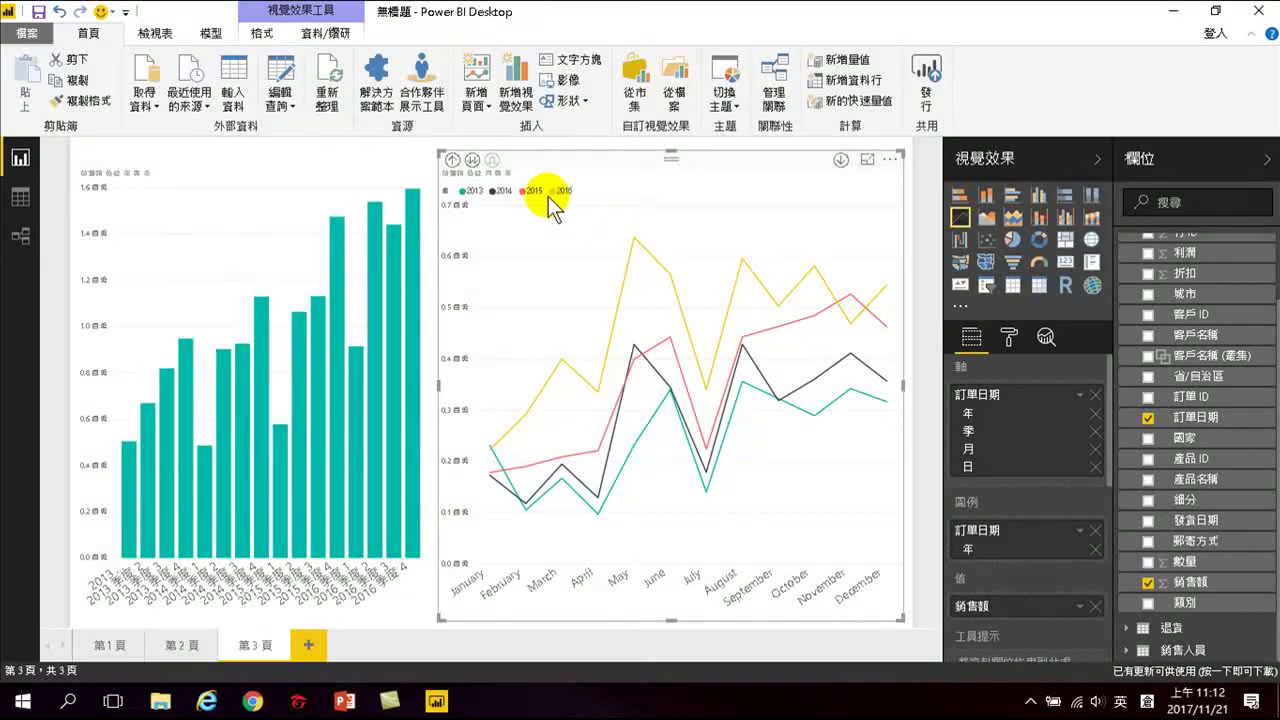
# - Set the line chart's 圖例 legend text size to 20
pyautogui.click(1009, 337)
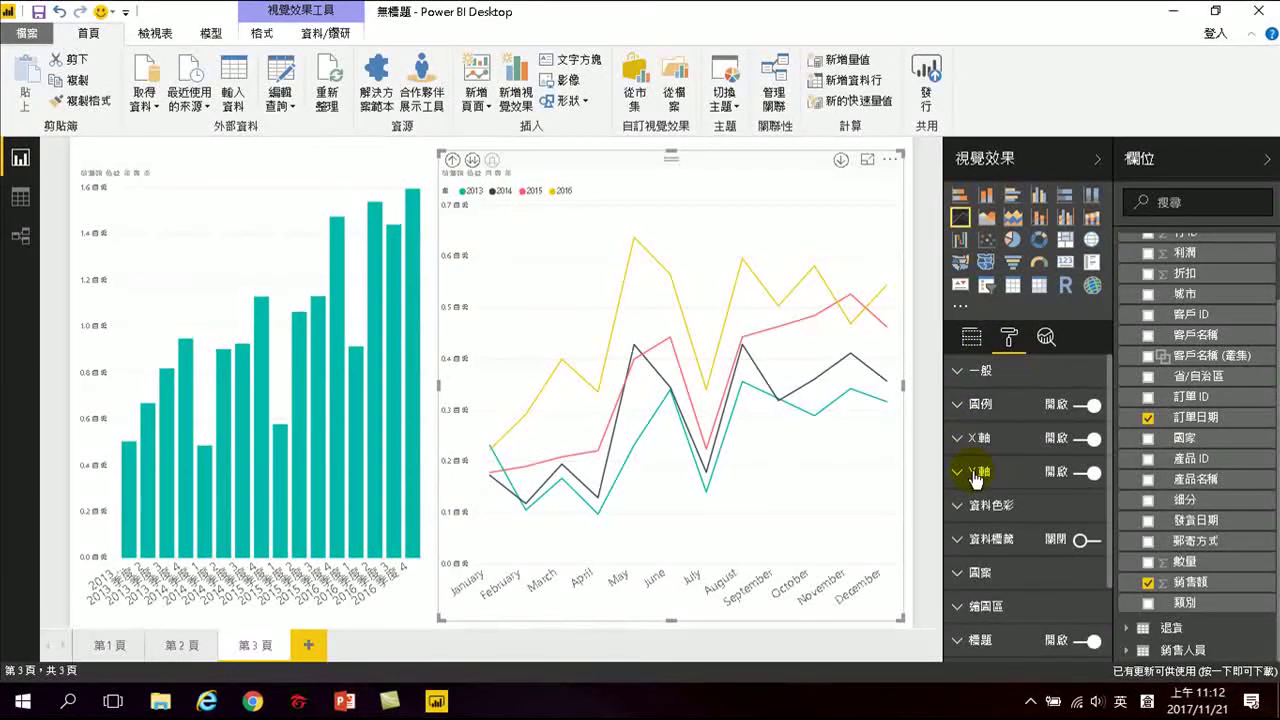
pyautogui.click(962, 408)
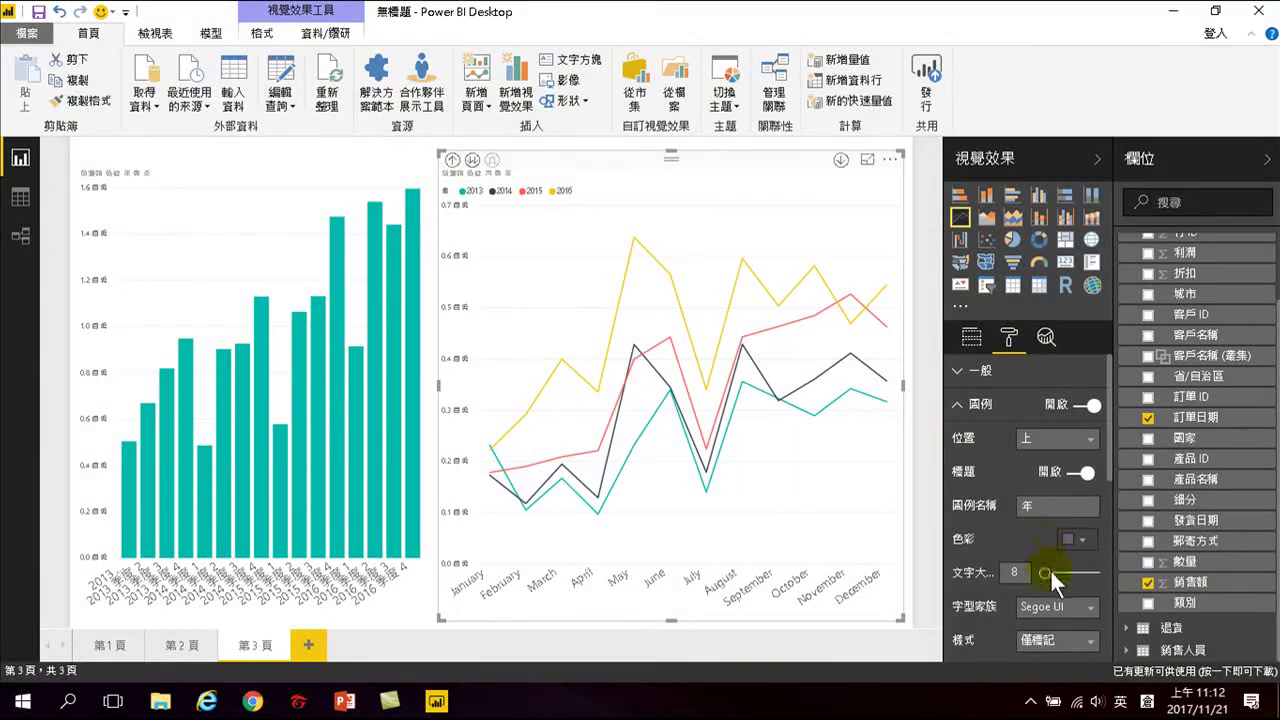
pyautogui.moveTo(1047, 578)
pyautogui.mouseDown()
pyautogui.moveTo(1078, 578)
pyautogui.moveTo(1066, 583)
pyautogui.mouseUp()
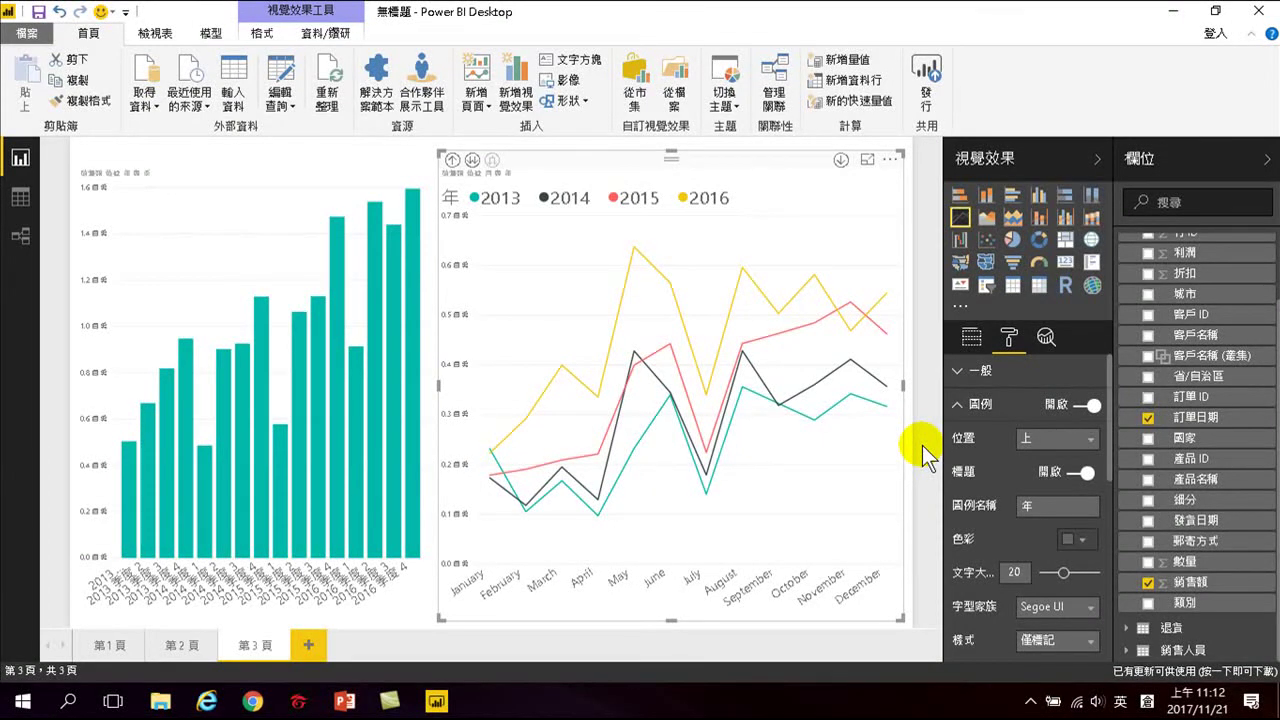
pyautogui.click(970, 338)
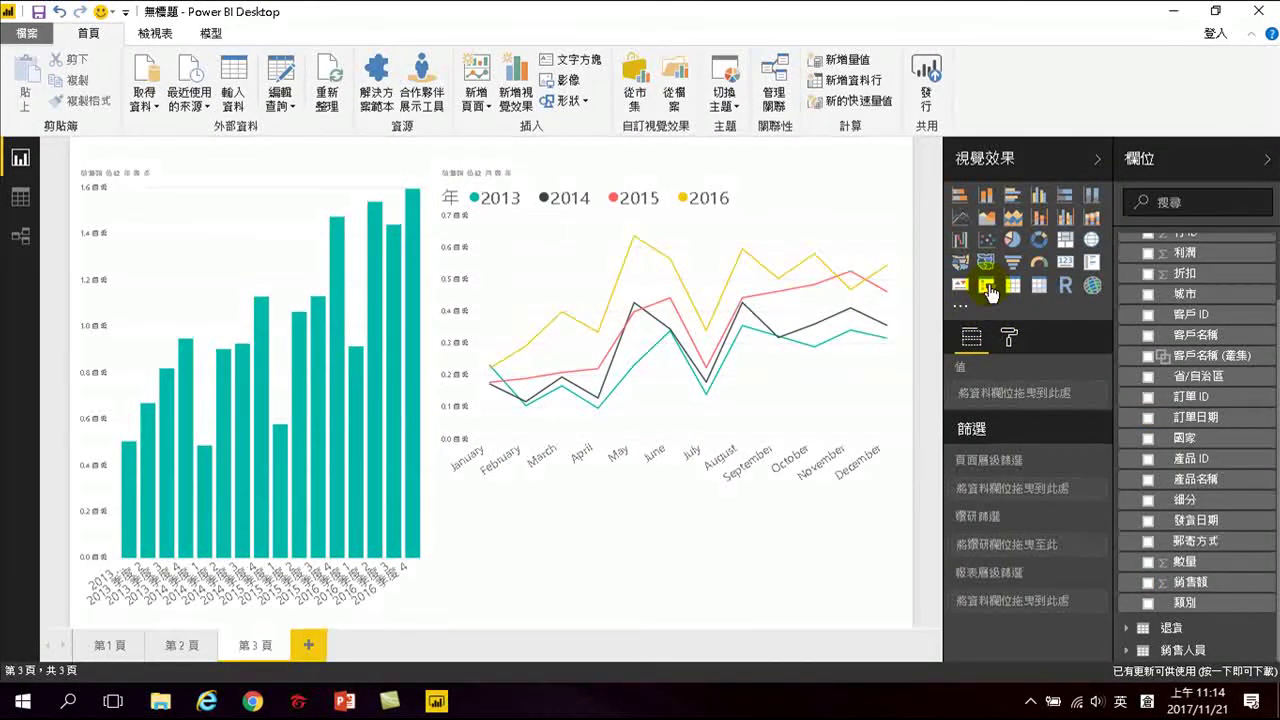
# - Add a 訂單日期 date-range slicer below the line chart
pyautogui.click(988, 287)
pyautogui.moveTo(651, 414); pyautogui.dragTo(652, 530)
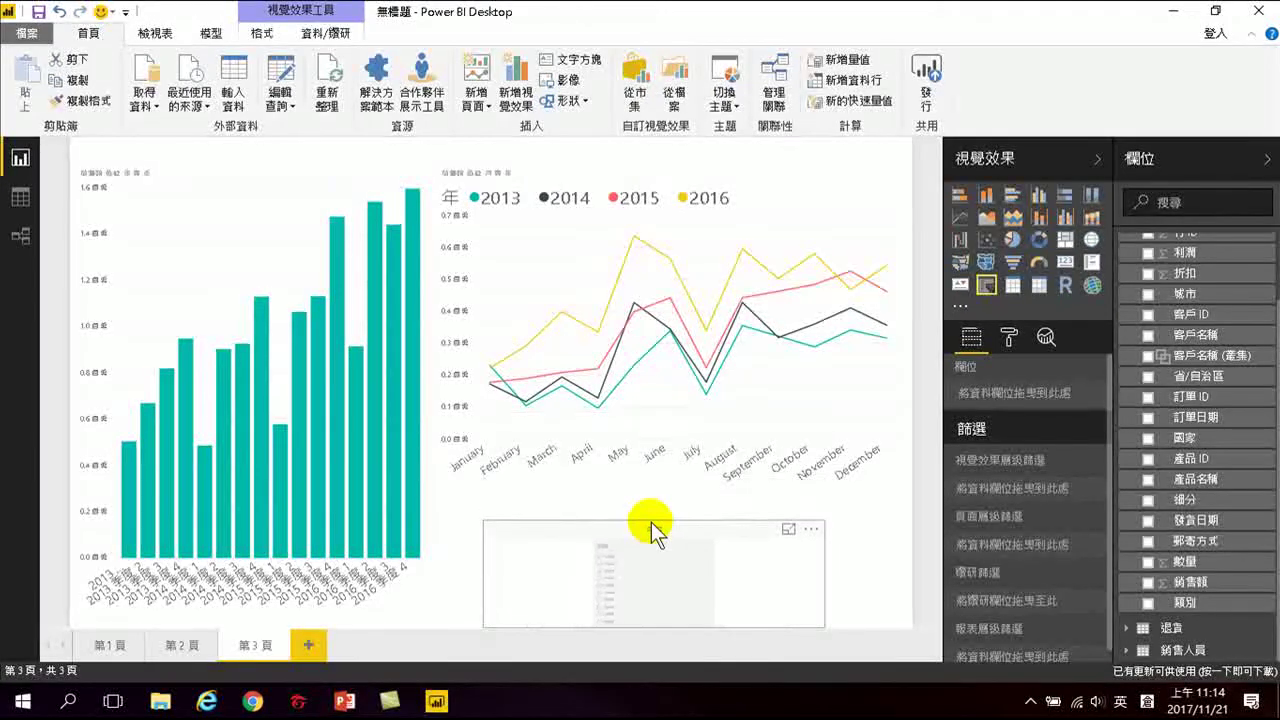
pyautogui.click(1148, 418)
# - Set the slicer's start date to 2015/1/1 so the charts show only 2015–2016
pyautogui.click(510, 563)
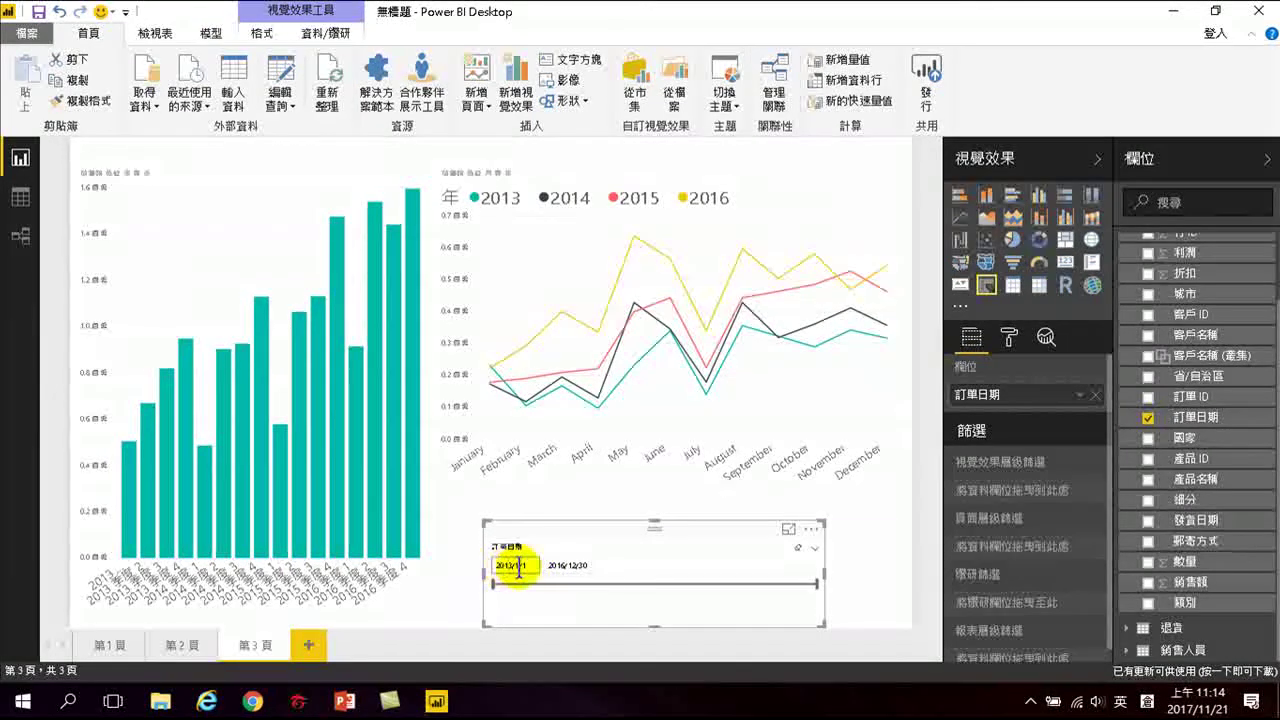
pyautogui.doubleClick(519, 565)
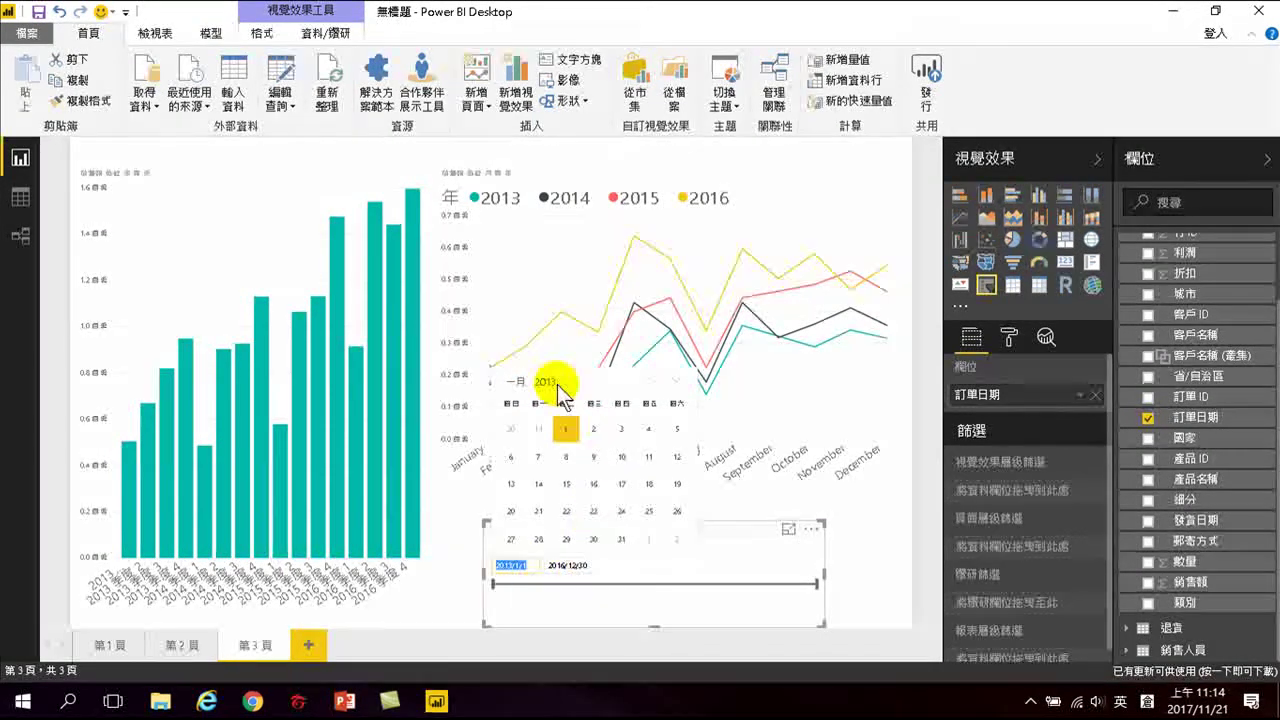
pyautogui.click(677, 379)
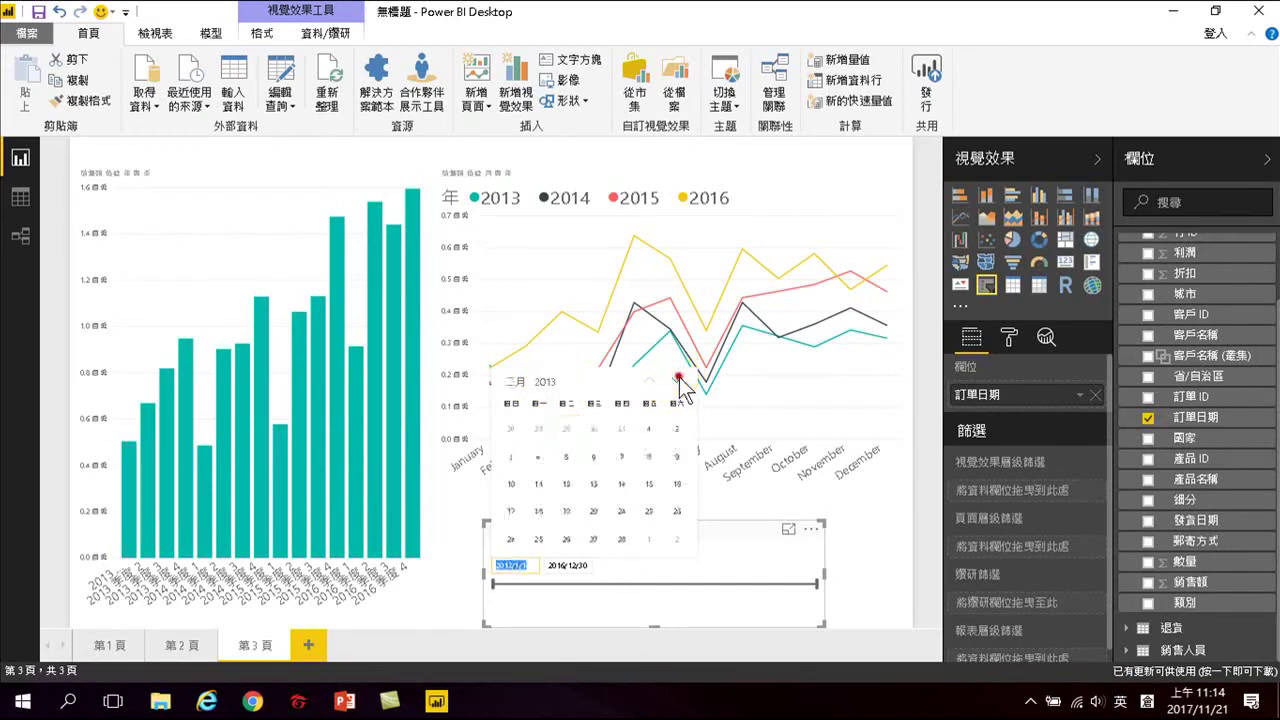
pyautogui.click(678, 380)
pyautogui.click(677, 363)
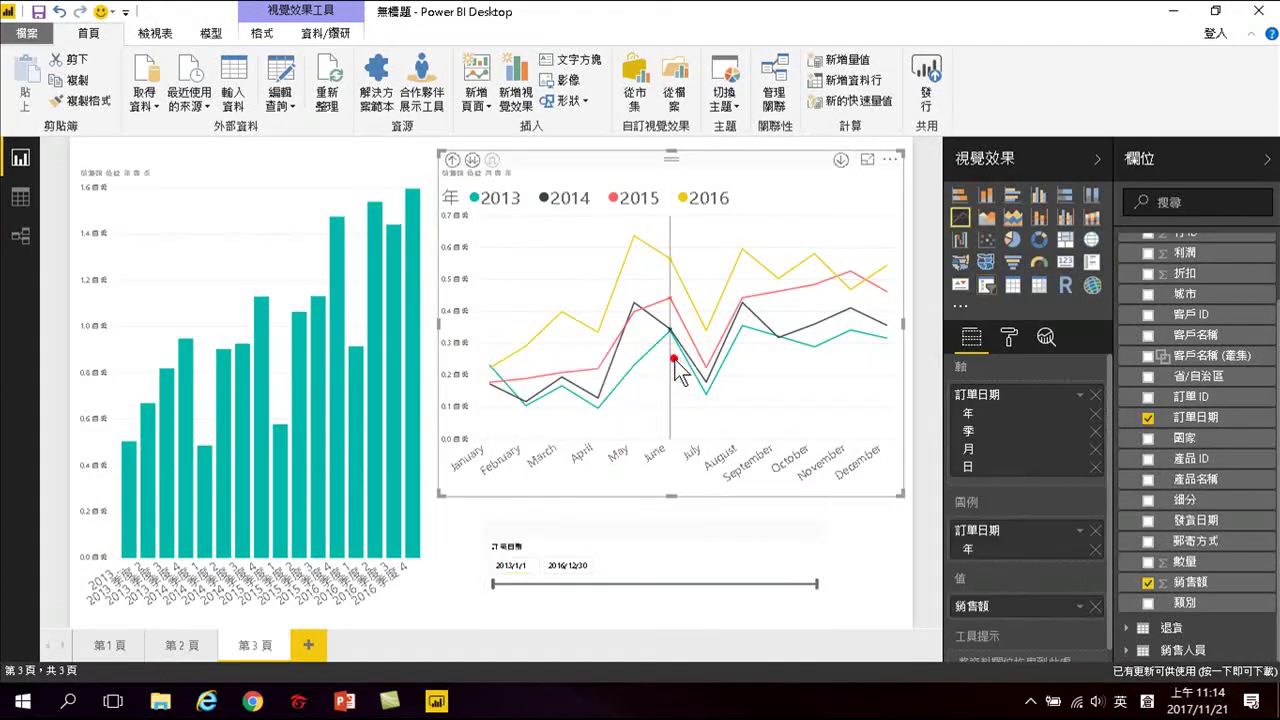
pyautogui.click(525, 567)
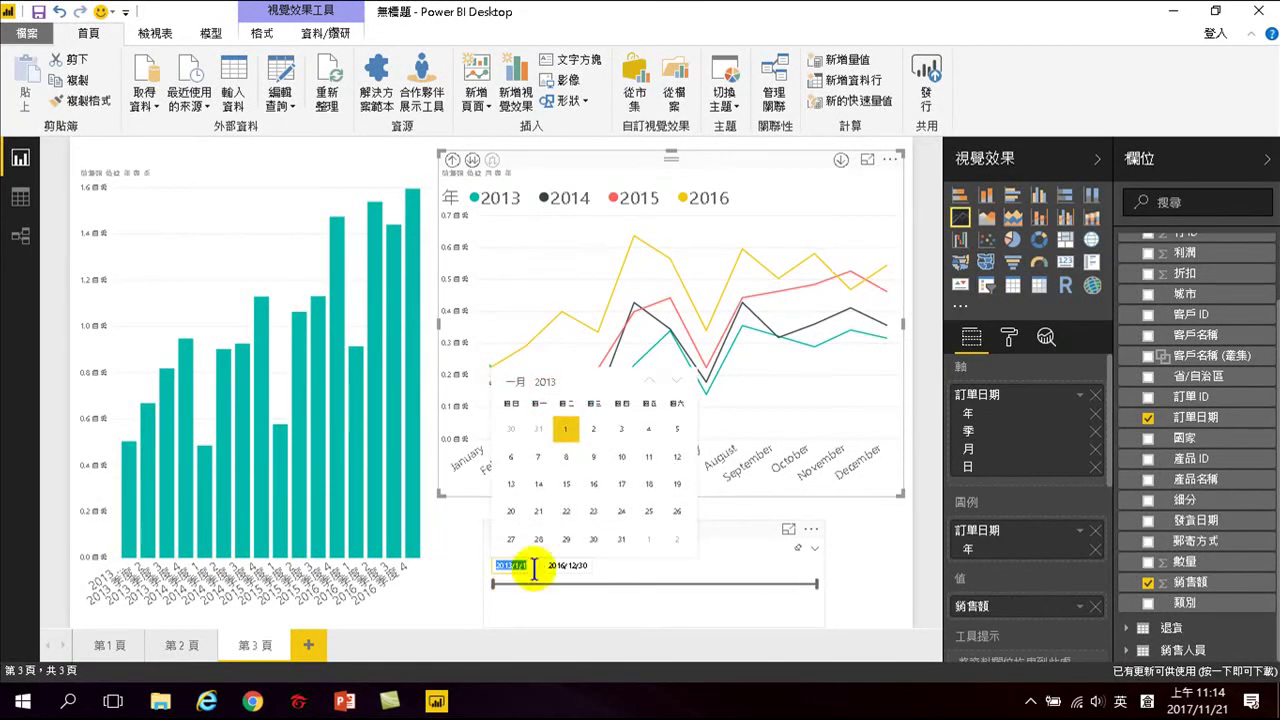
pyautogui.write('2015/1/1')
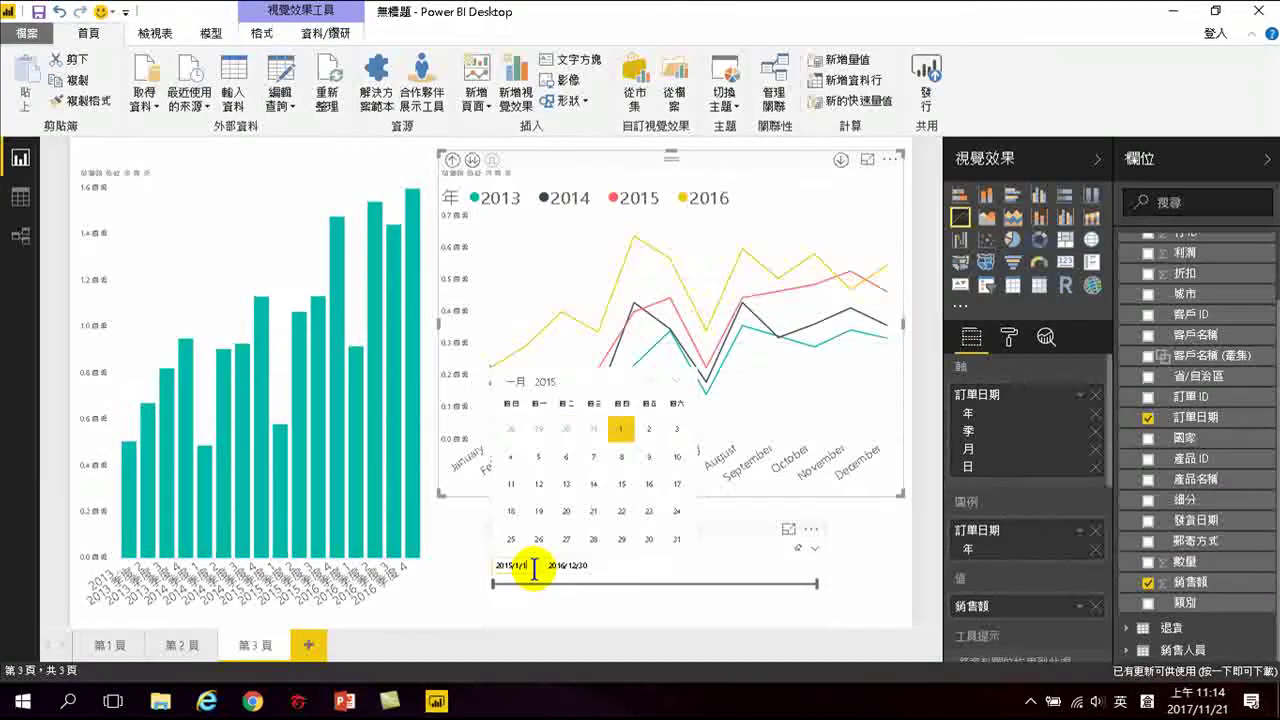
pyautogui.press('Return')
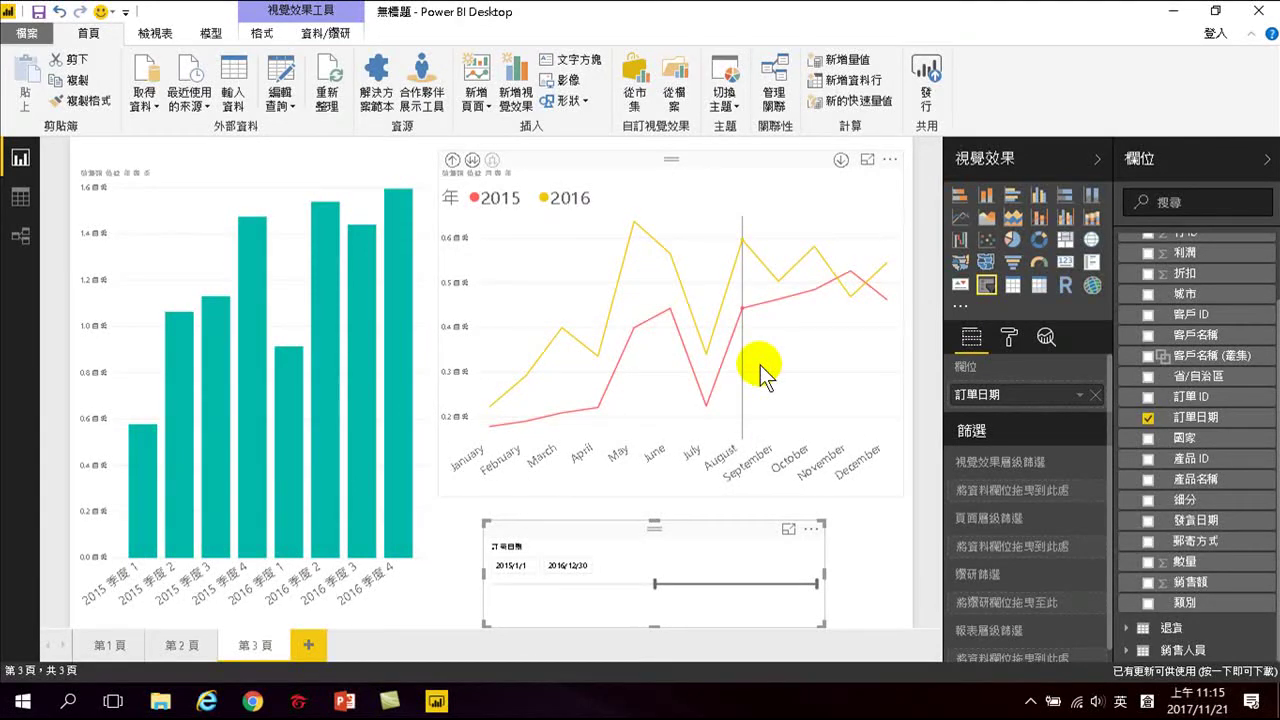
pyautogui.click(718, 166)
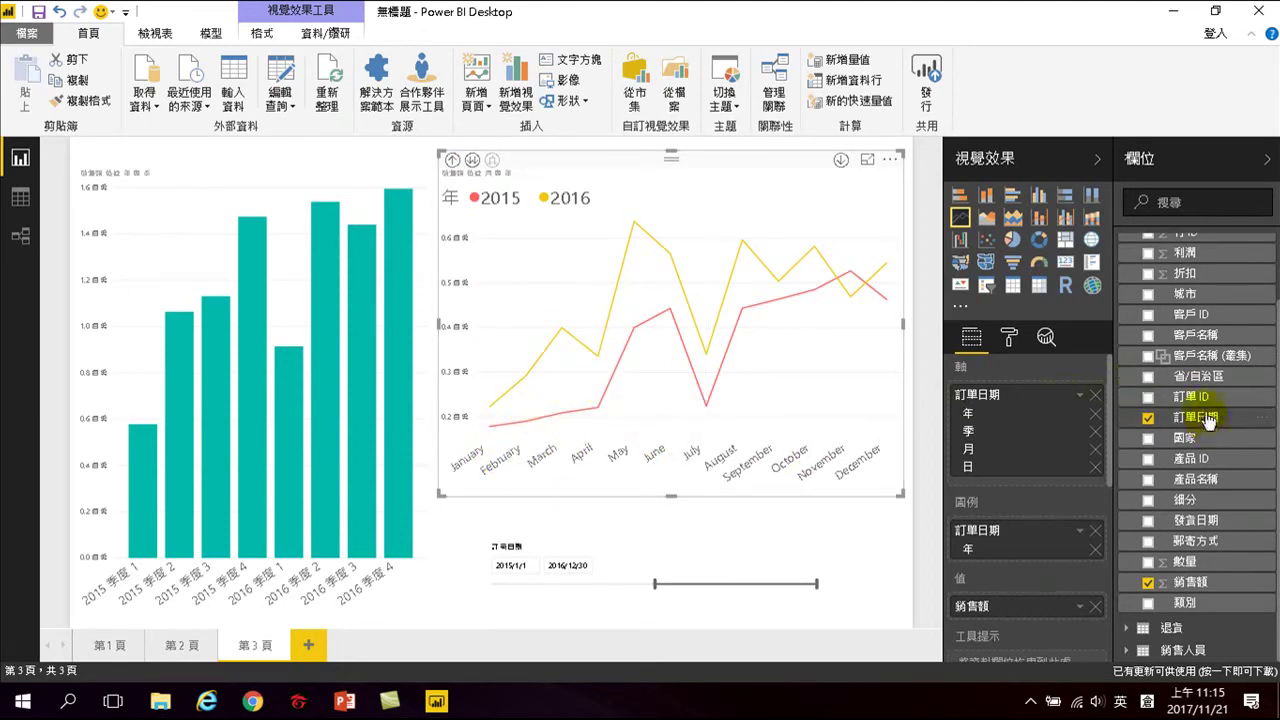
pyautogui.moveTo(1201, 424); pyautogui.dragTo(1066, 468)
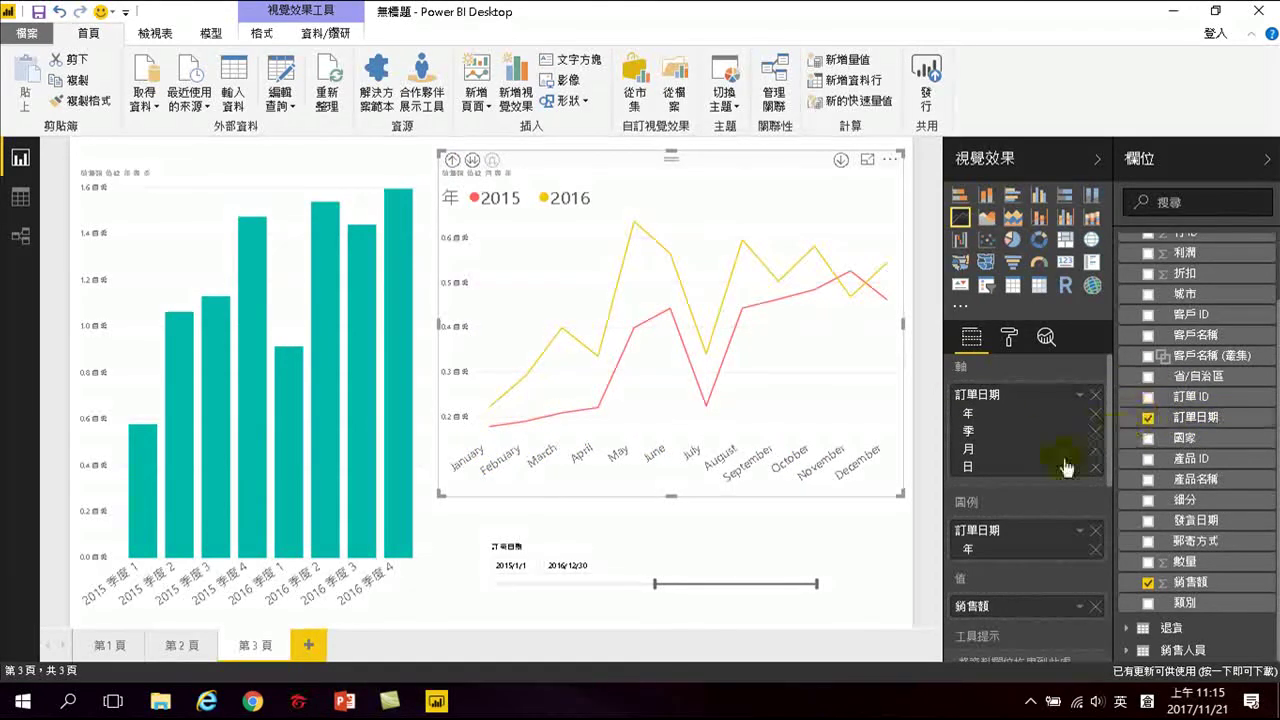
pyautogui.click(1082, 534)
pyautogui.click(1127, 640)
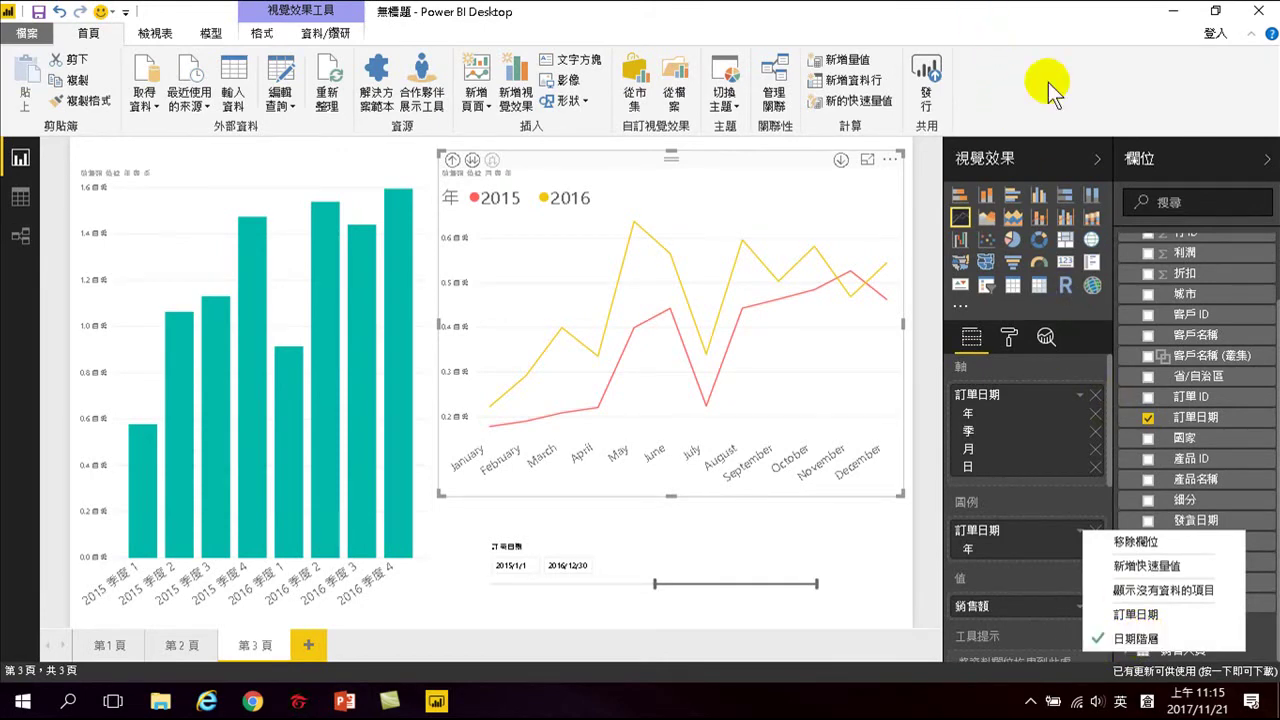
pyautogui.press('Escape')
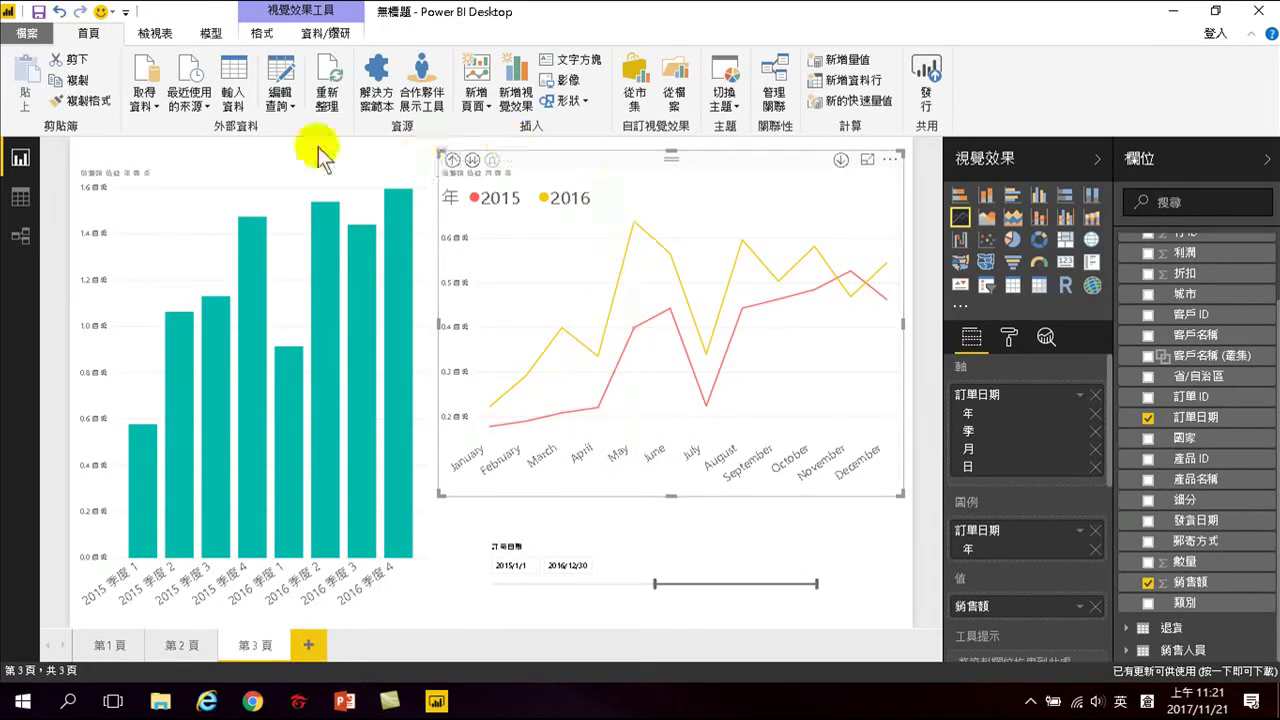
# - Start saving the report and choose drive D: as the location
pyautogui.click(38, 12)
pyautogui.moveTo(148, 246); pyautogui.dragTo(134, 265)
pyautogui.click(96, 192)
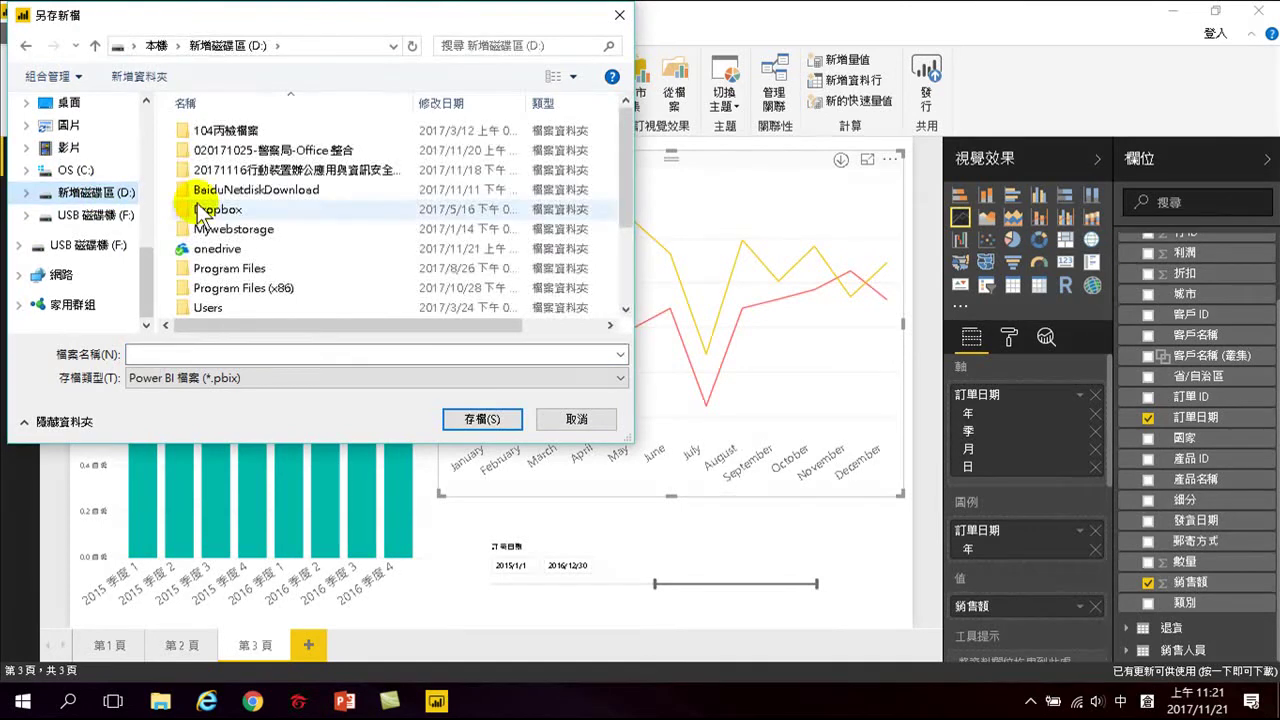
# - Name the file 超市資料分析20171121 and save it
pyautogui.click(226, 353)
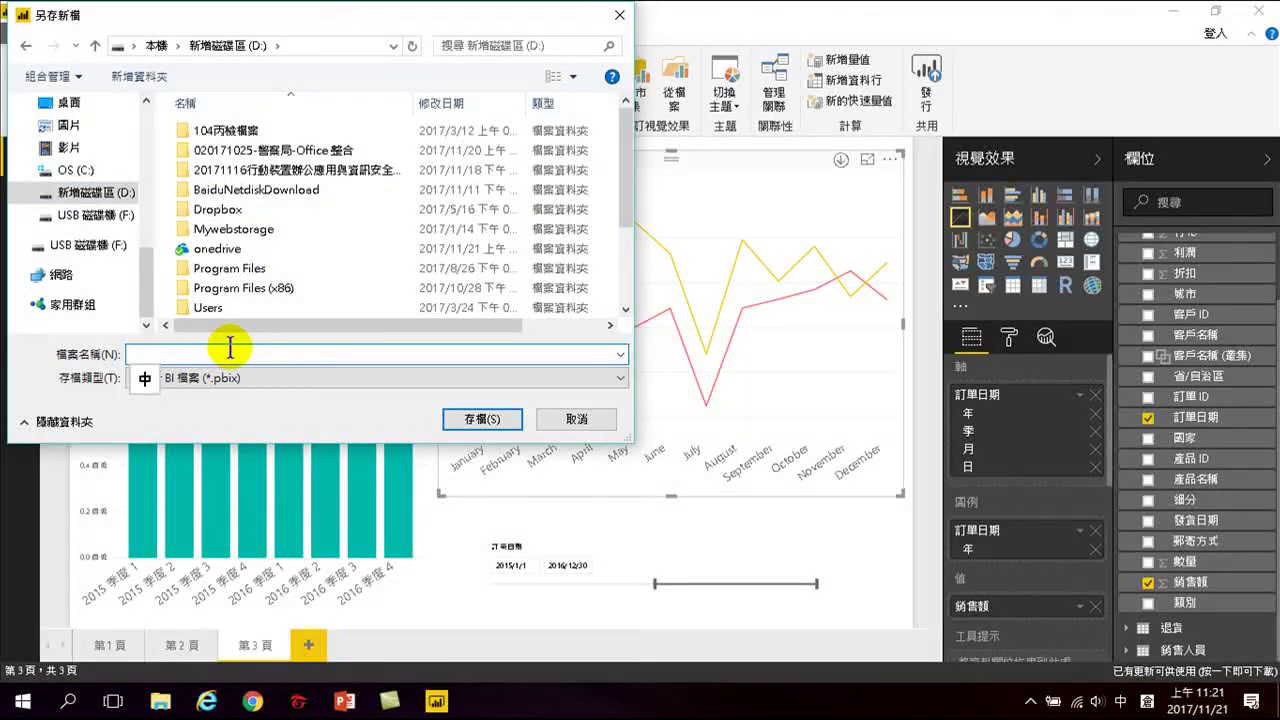
pyautogui.write('日卜口火')
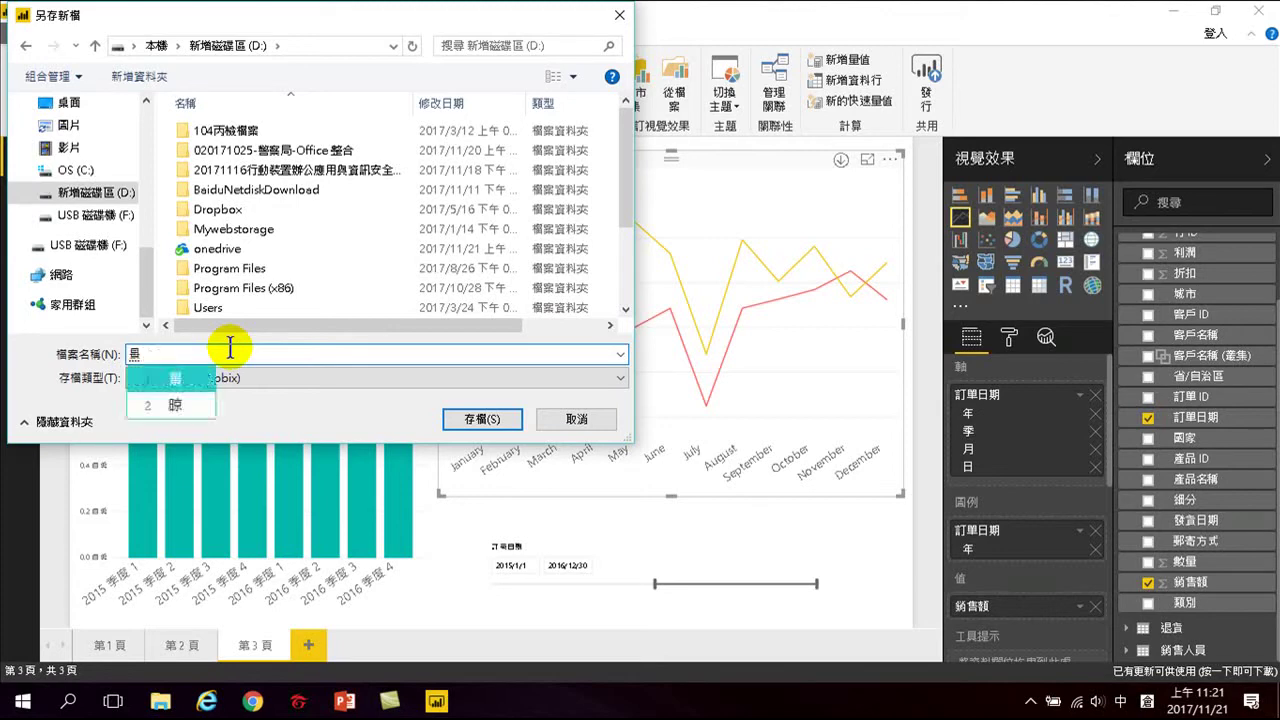
pyautogui.press('space')
pyautogui.press('Escape')
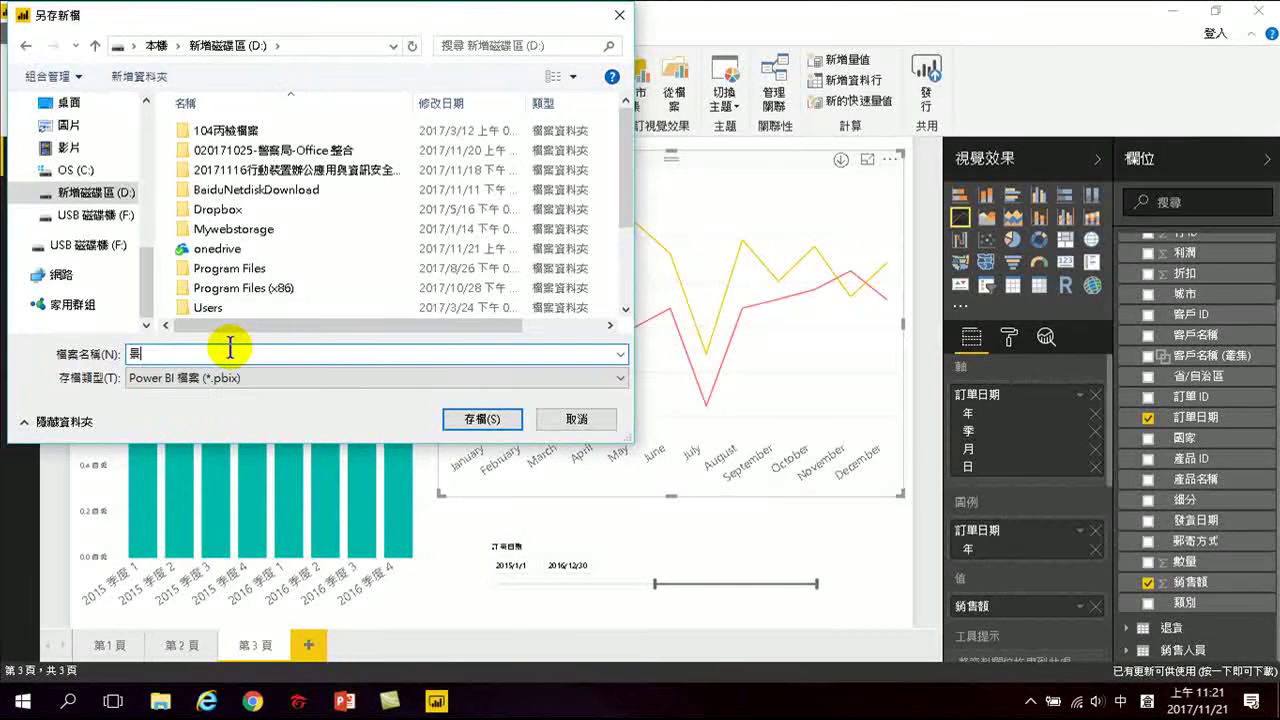
pyautogui.write('hr')
pyautogui.press('space')
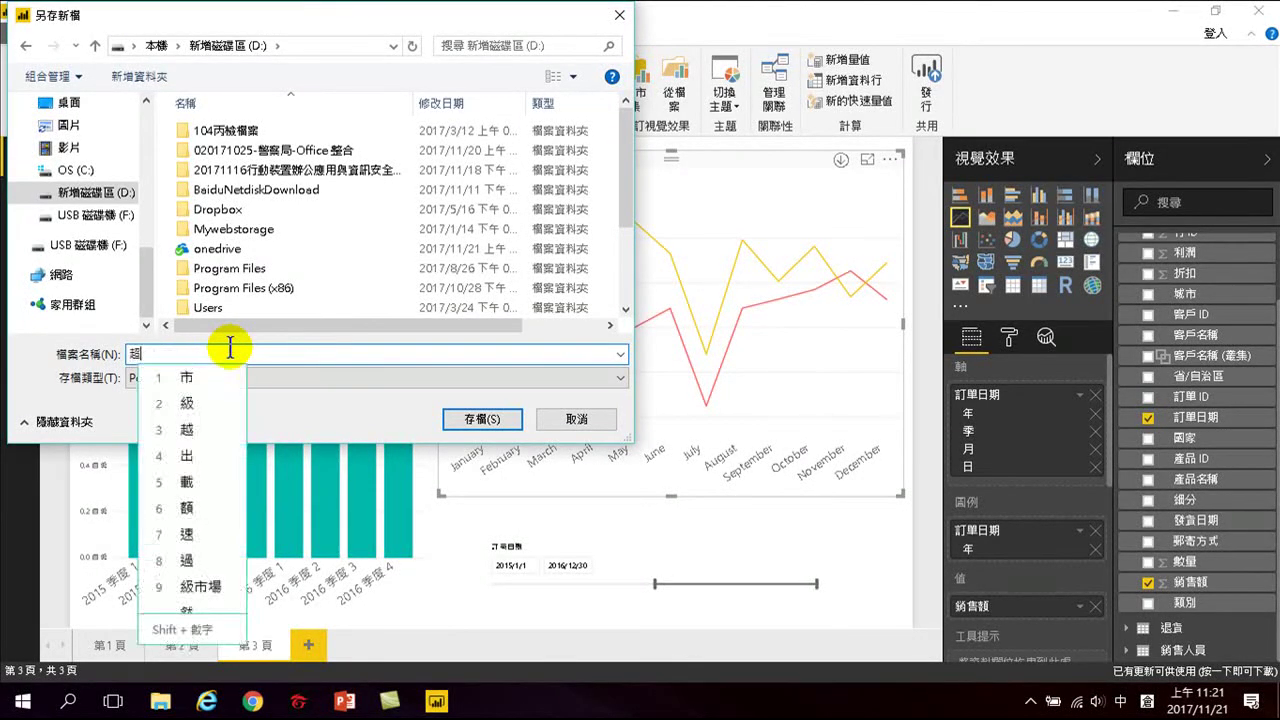
pyautogui.write('1')
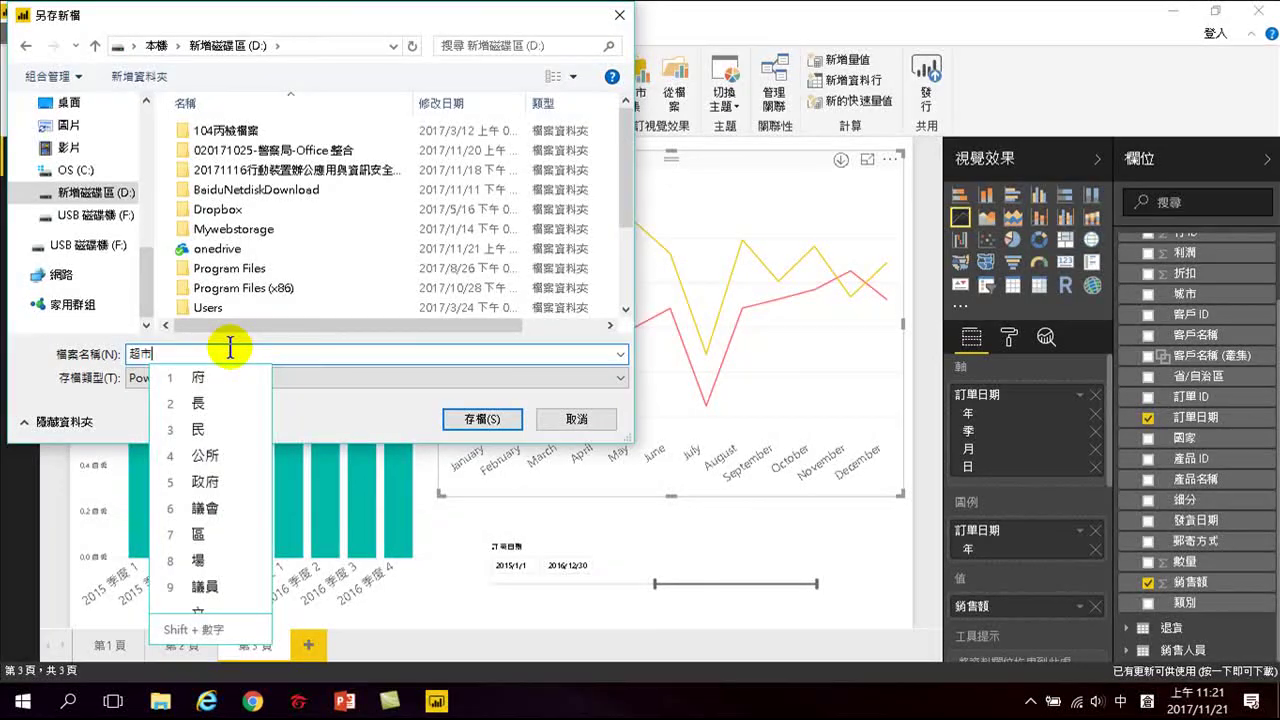
pyautogui.write('iobuc')
pyautogui.press('space')
pyautogui.write('1')
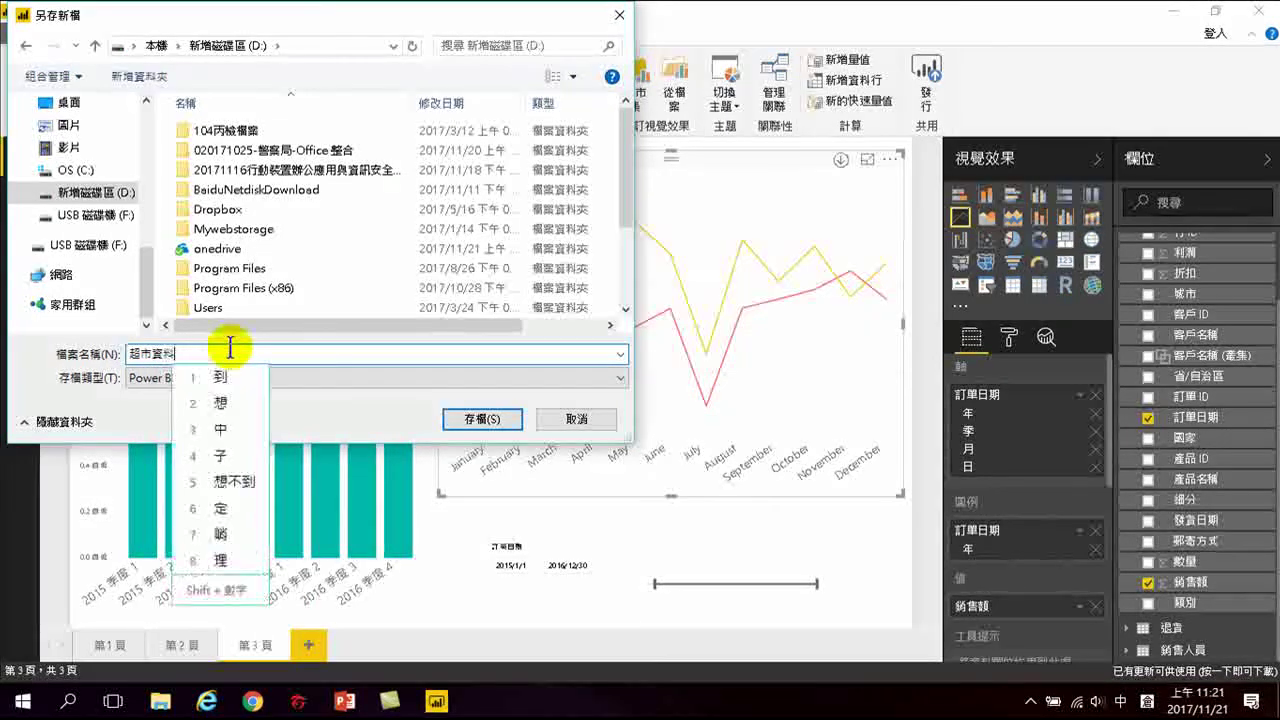
pyautogui.write('csh')
pyautogui.press('space')
pyautogui.write('1')
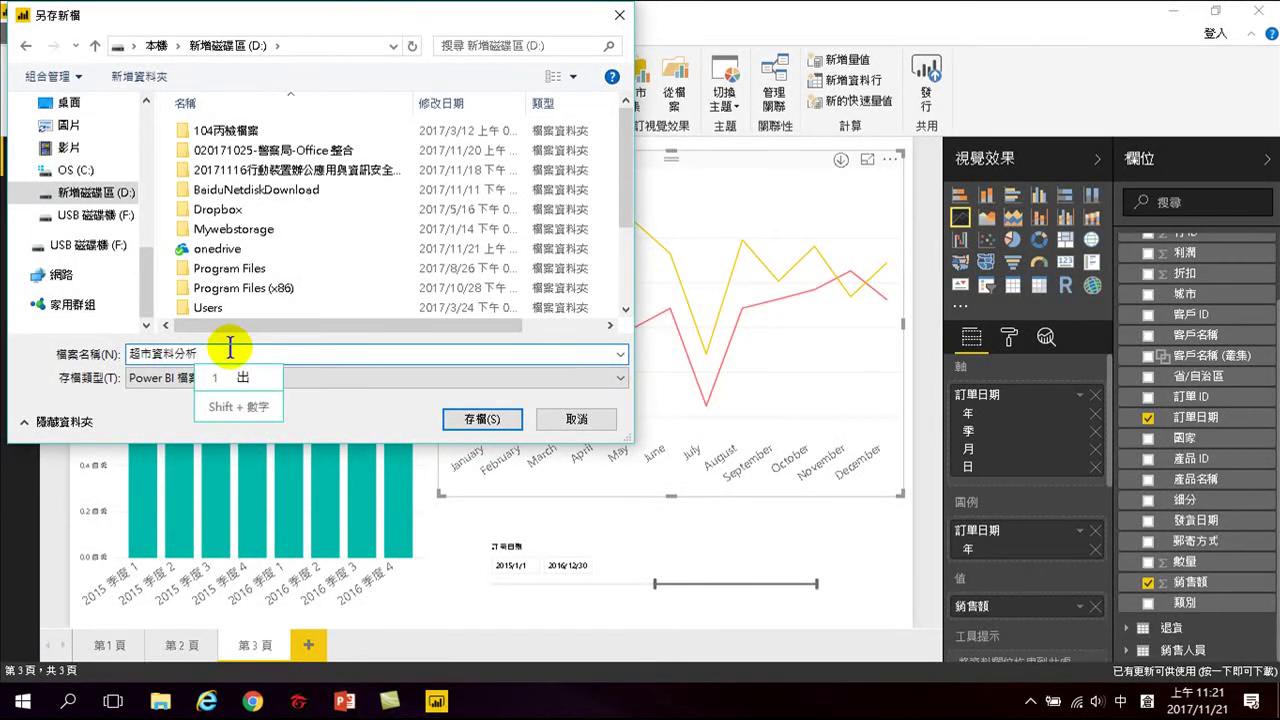
pyautogui.write('20171')
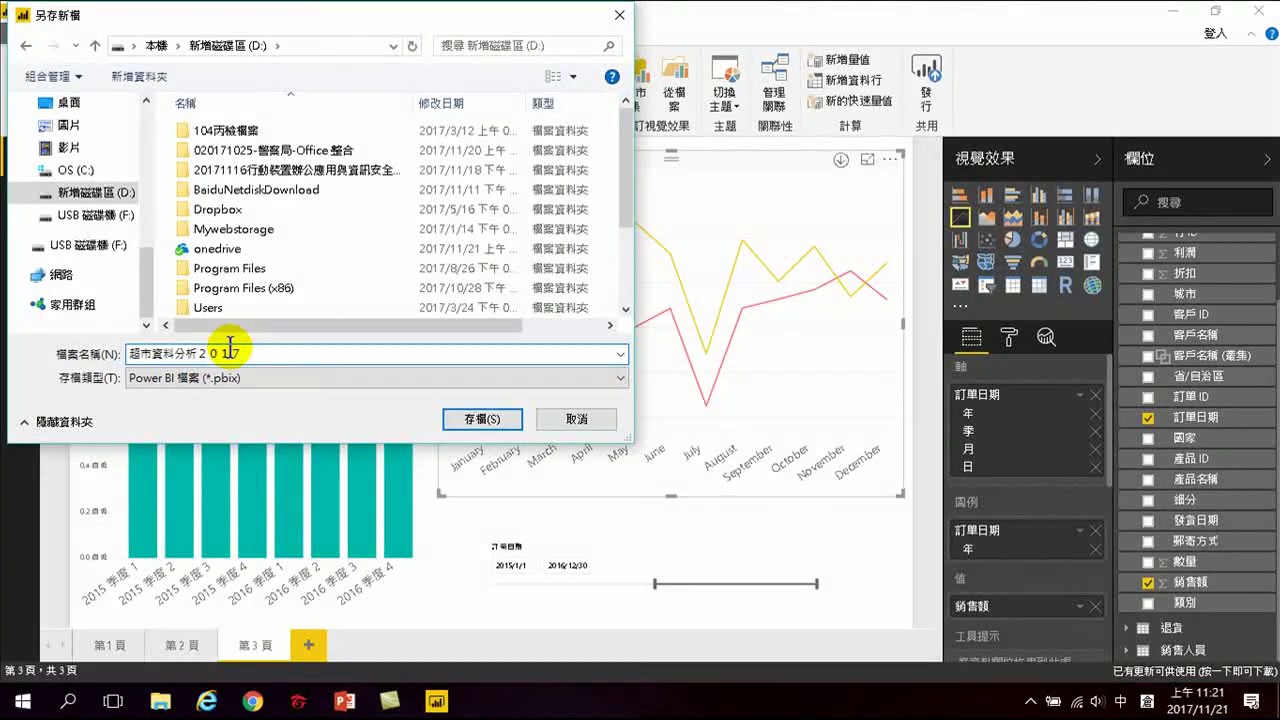
pyautogui.write('121')
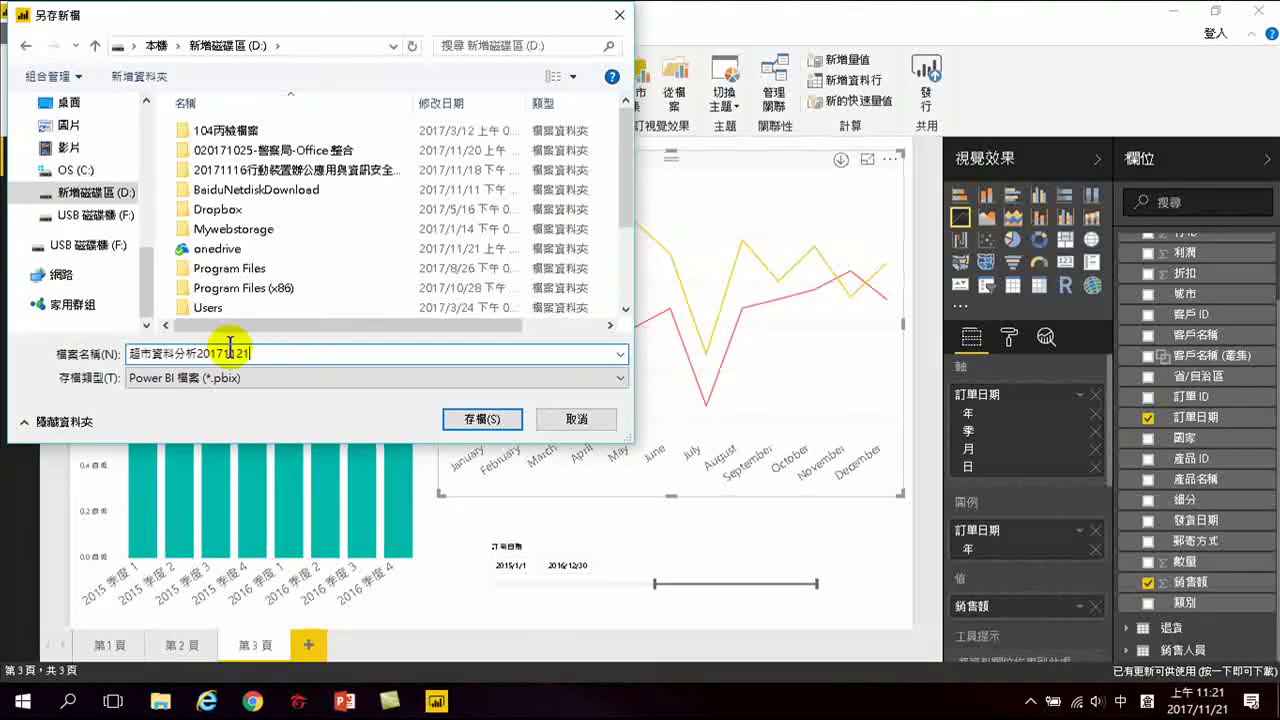
pyautogui.click(481, 420)
pyautogui.click(160, 701)
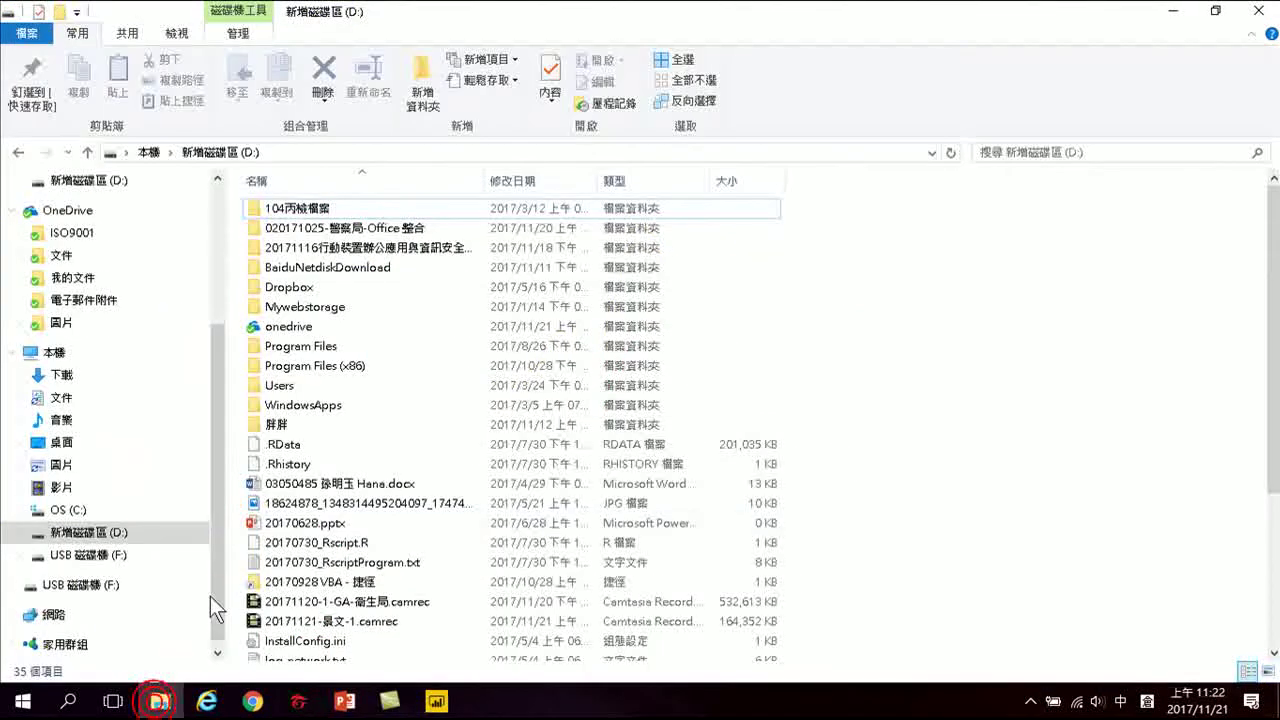
# - Sort drive D: by 修改日期 to confirm 超市資料分析20171121.pbix, then minimize File Explorer
pyautogui.click(95, 531)
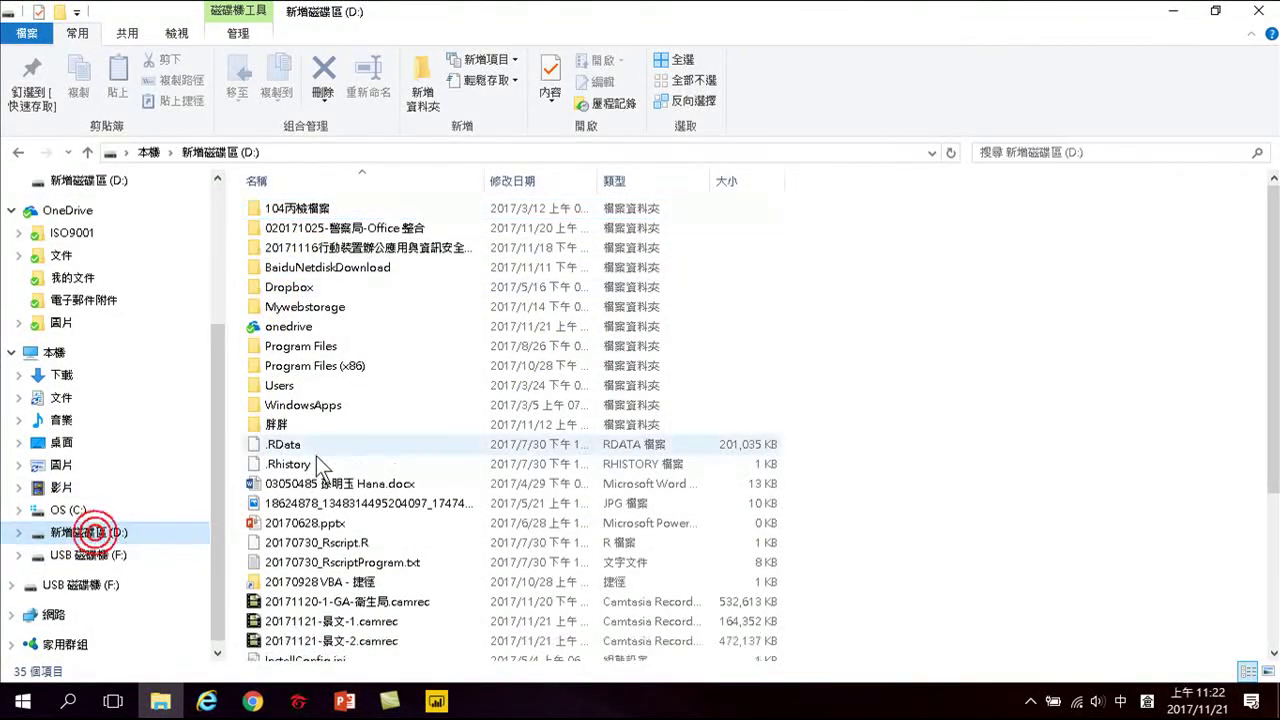
pyautogui.click(515, 180)
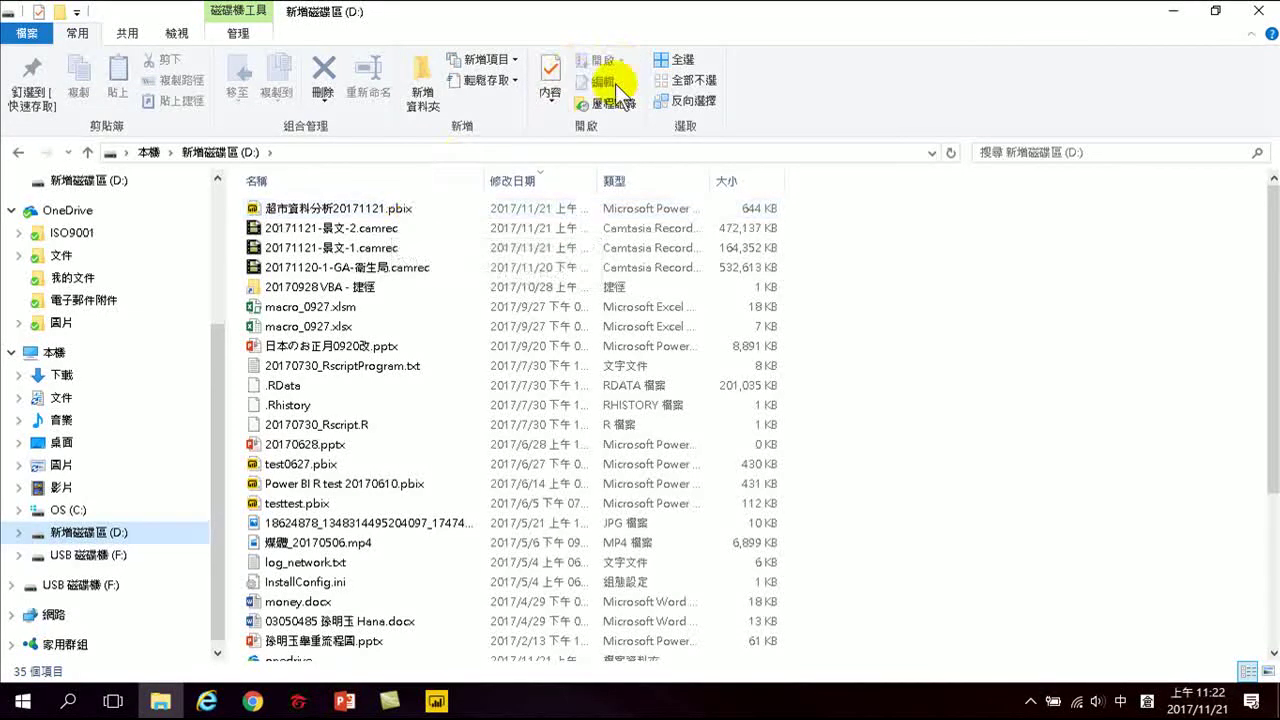
pyautogui.click(1172, 14)
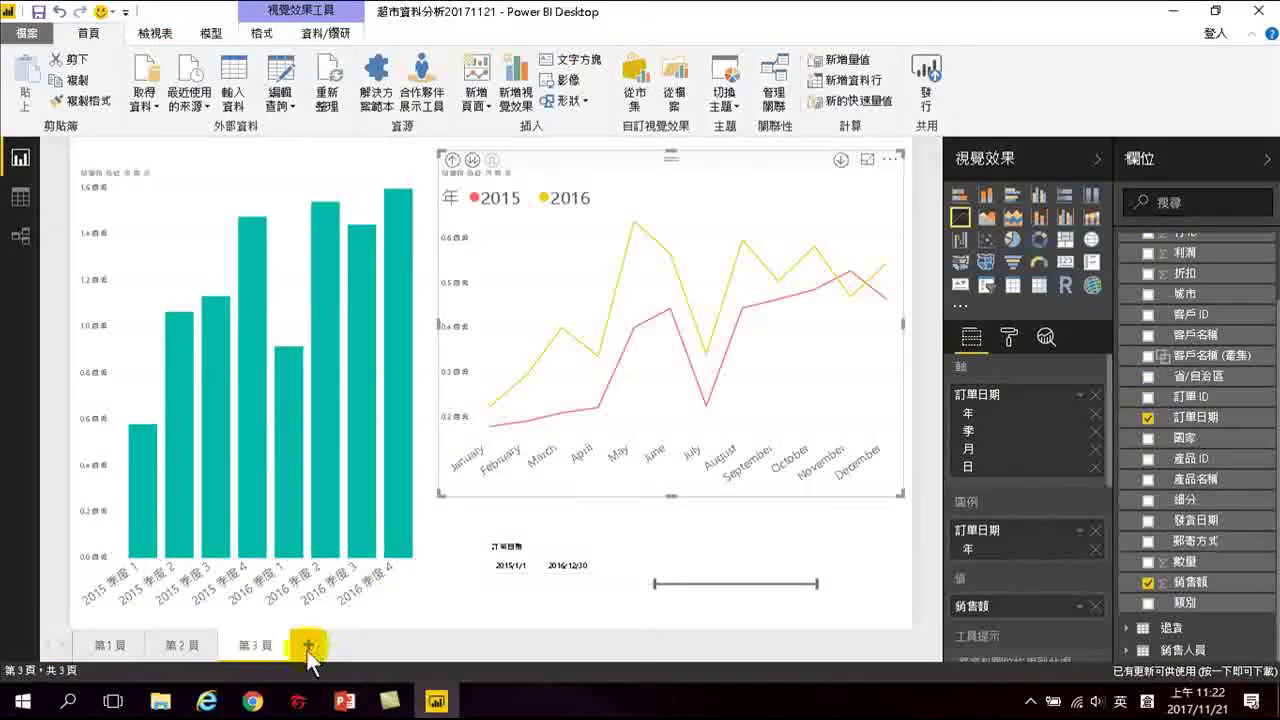
# - Add a new blank fourth page, 第 4 頁, to the report
pyautogui.click(310, 641)
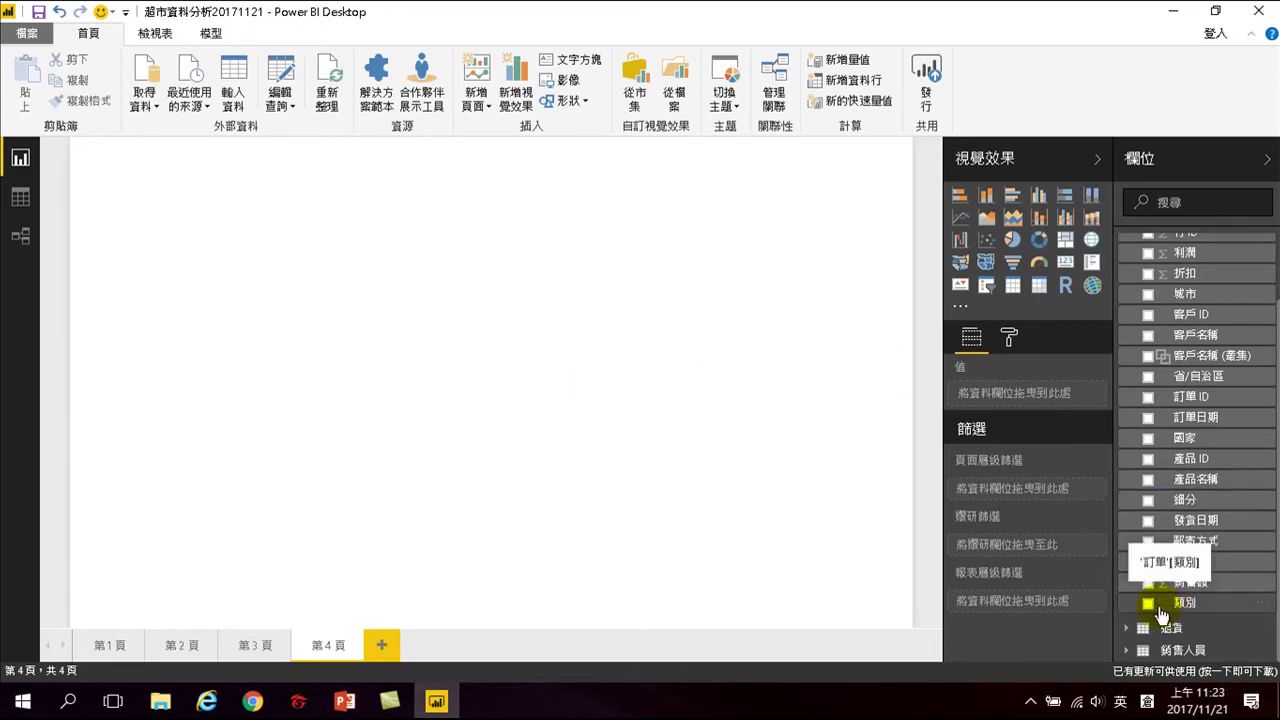
# - Build a large table on page 4 listing the 地區 regions from 銷售人員
pyautogui.click(1137, 250)
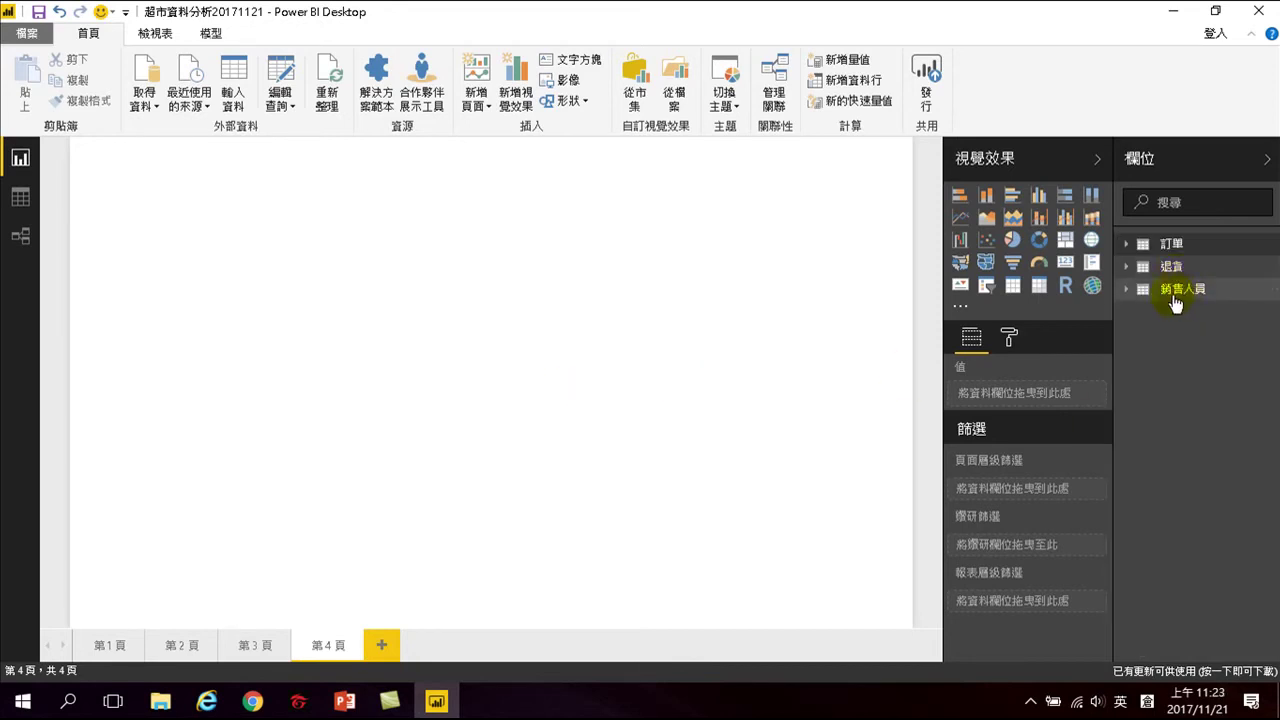
pyautogui.click(1128, 290)
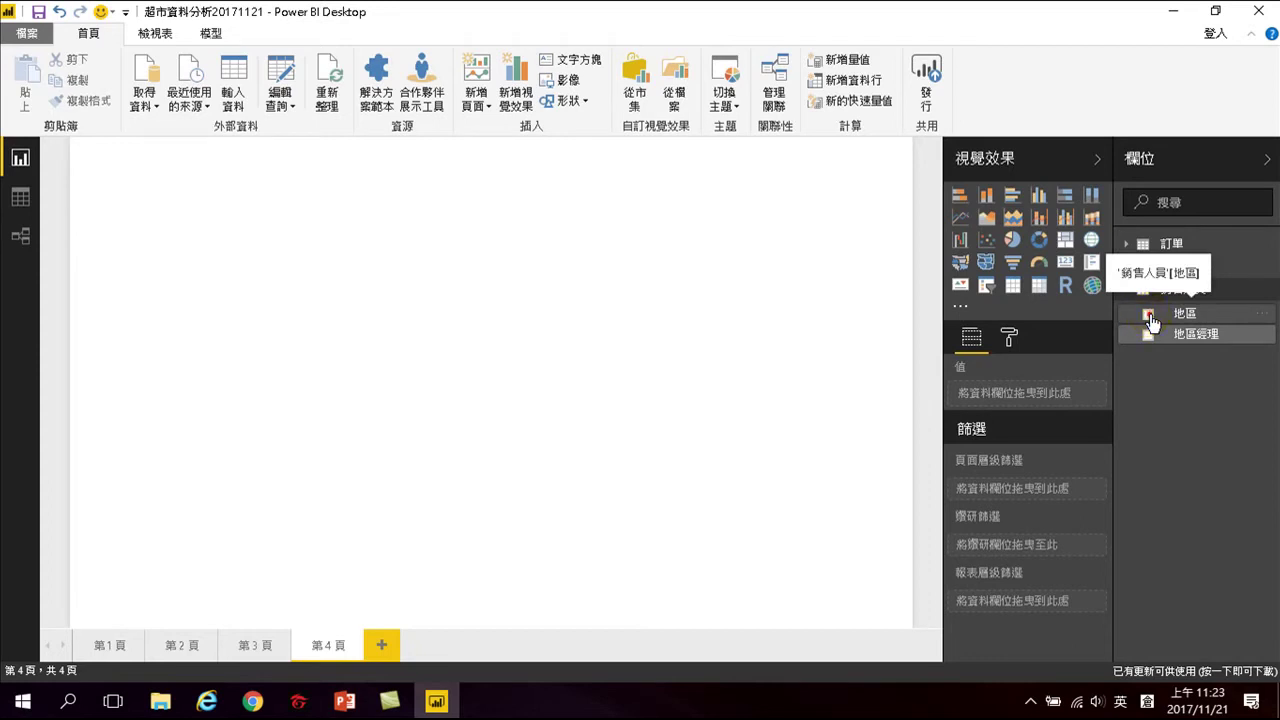
pyautogui.click(1148, 316)
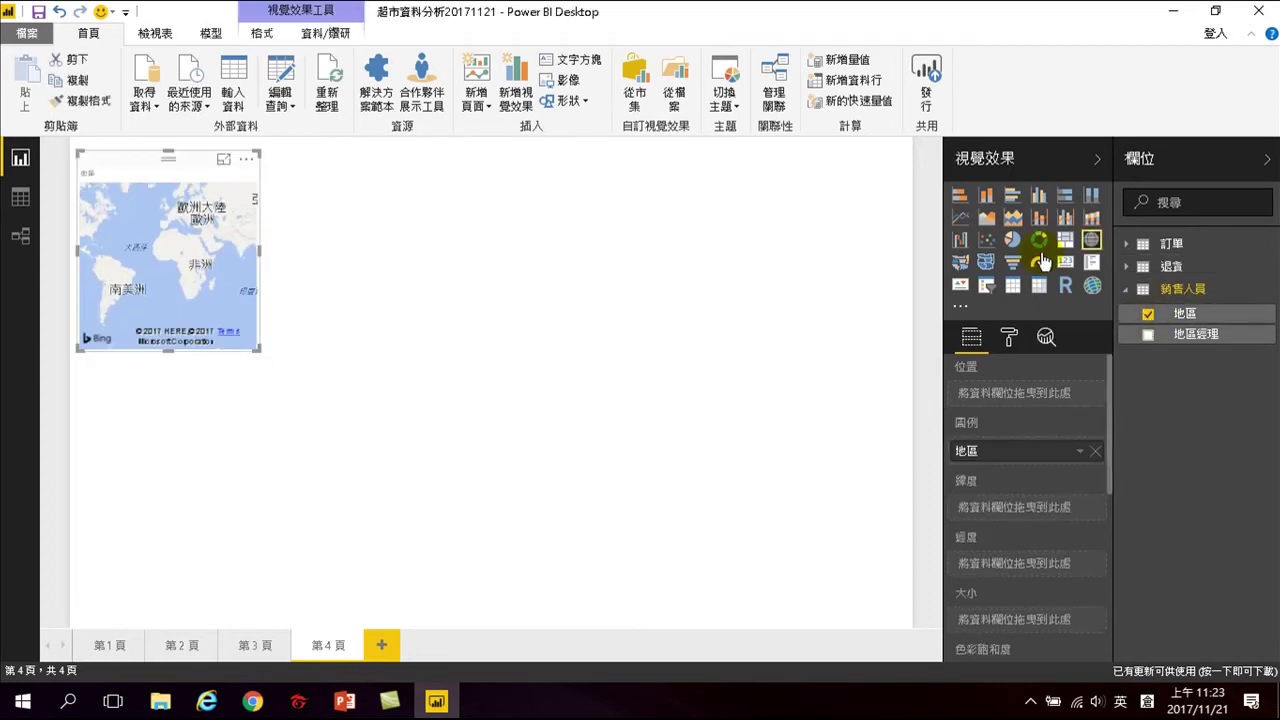
pyautogui.click(1013, 286)
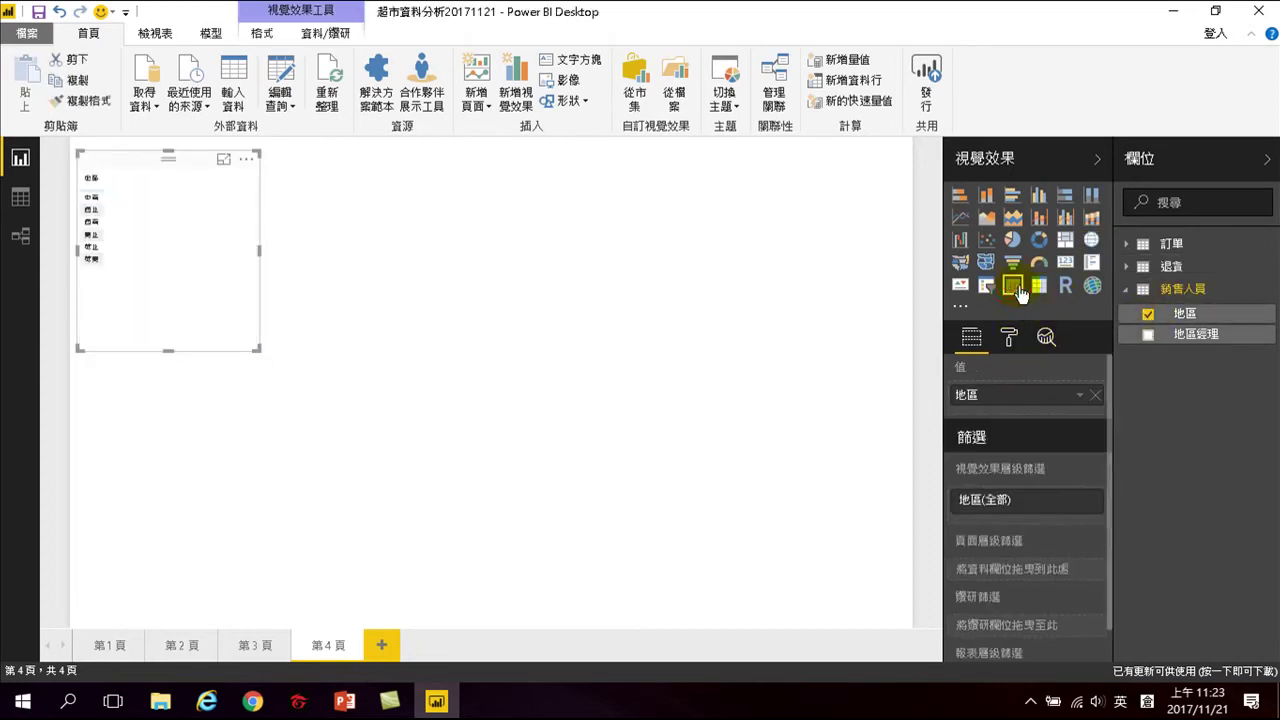
pyautogui.moveTo(257, 350); pyautogui.dragTo(366, 594)
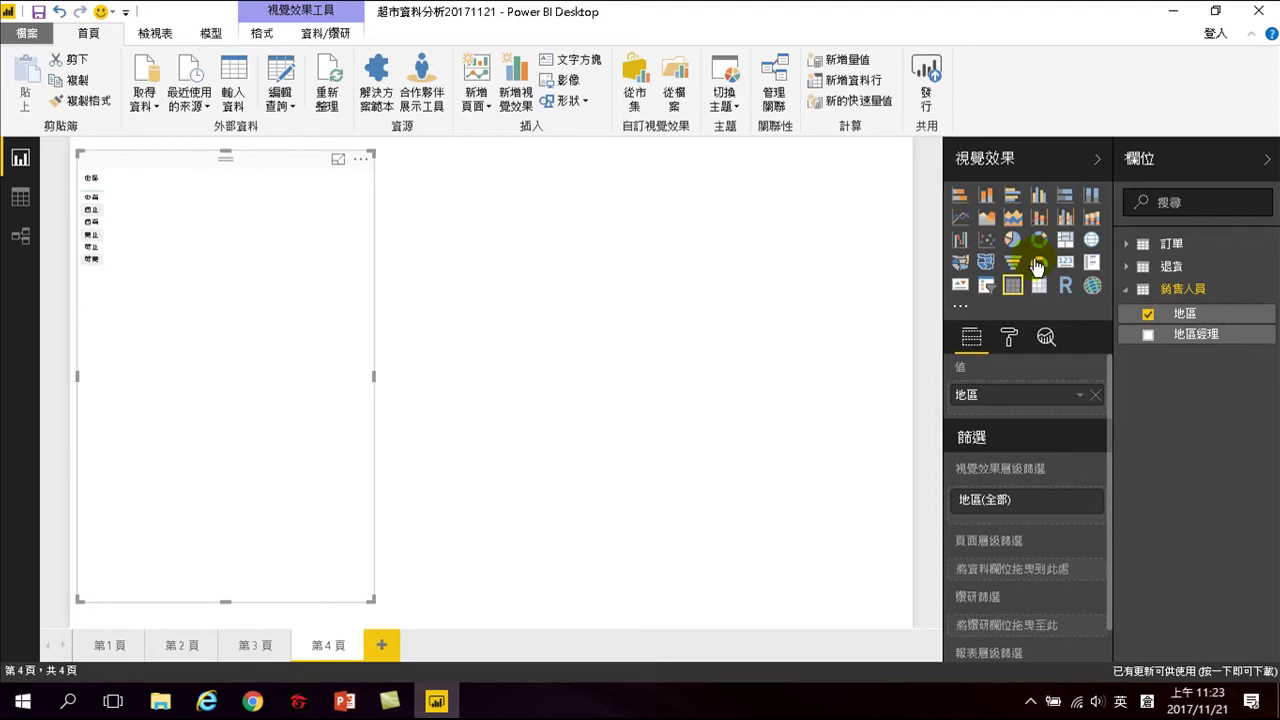
# - Bring up the table's 值 value formatting settings
pyautogui.click(1009, 337)
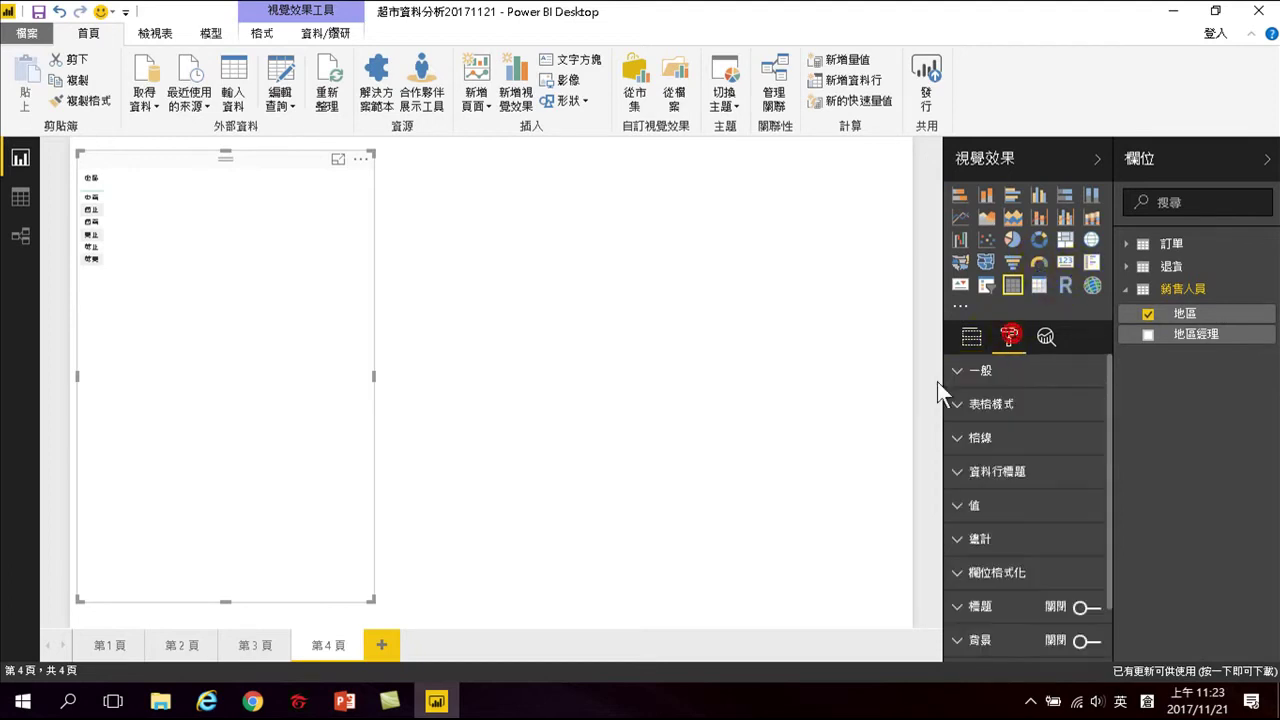
pyautogui.click(960, 508)
pyautogui.scroll(-4, 996, 550)
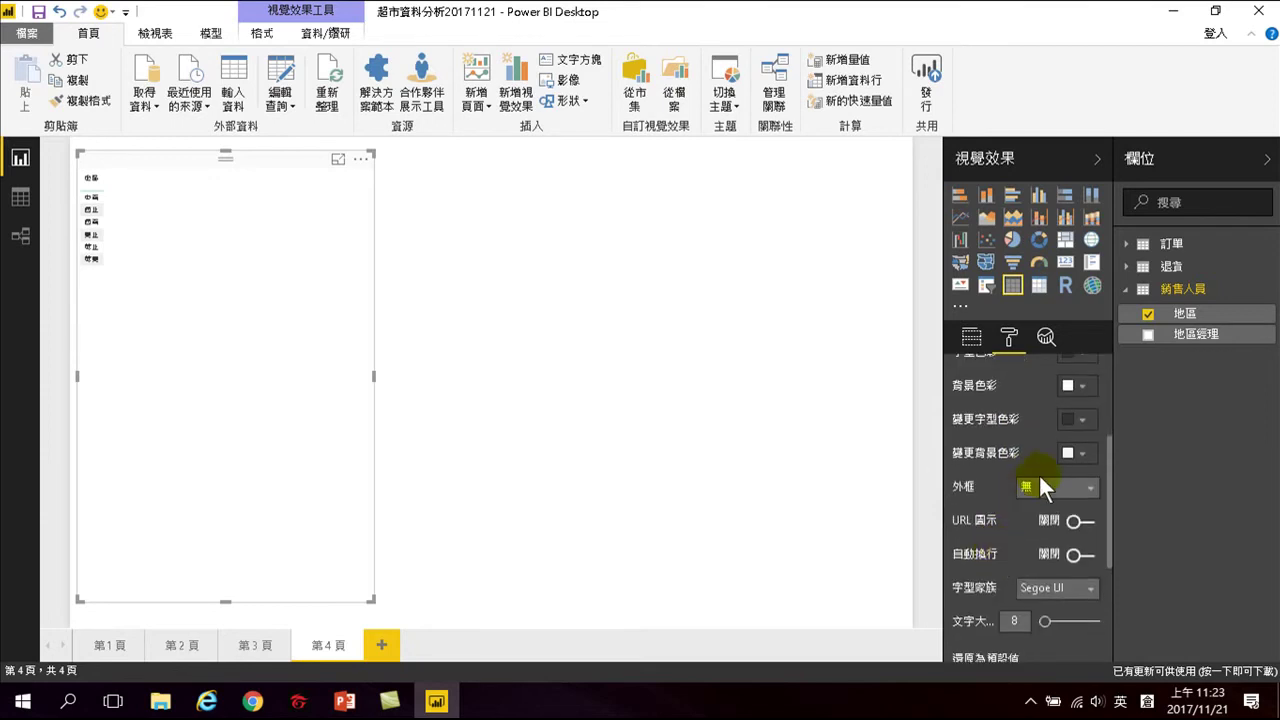